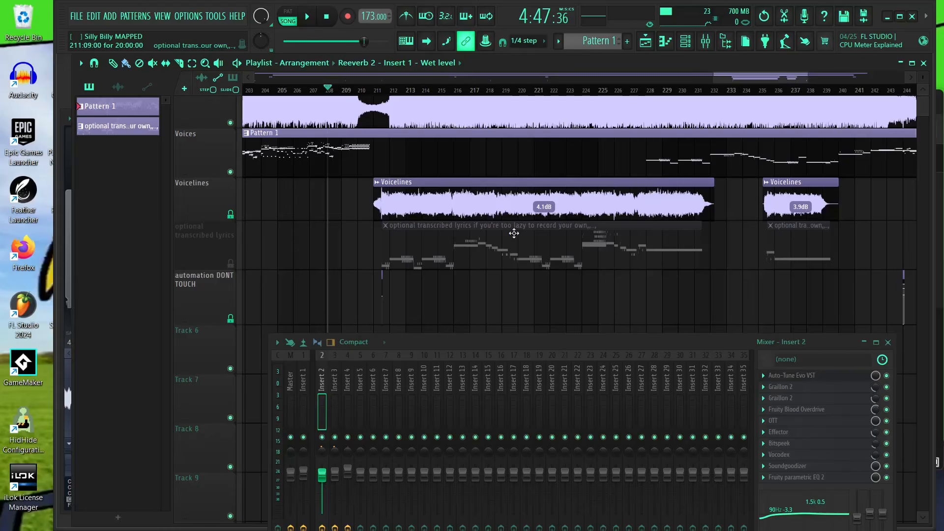
# - Open the optional transcribed lyrics pattern in the piano roll
pyautogui.moveTo(466, 176); pyautogui.dragTo(475, 197)
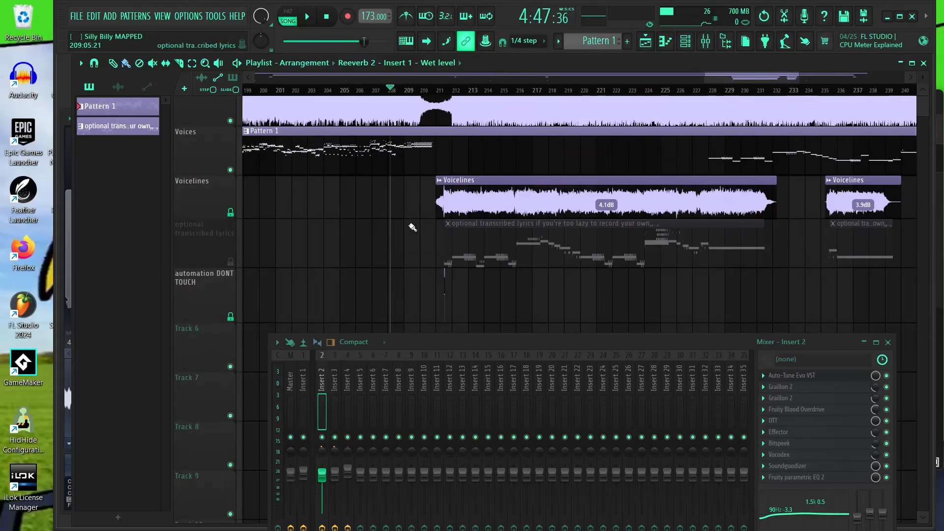
pyautogui.scroll(2, 411, 226)
pyautogui.moveTo(439, 230); pyautogui.dragTo(460, 253)
pyautogui.scroll(3, 464, 254)
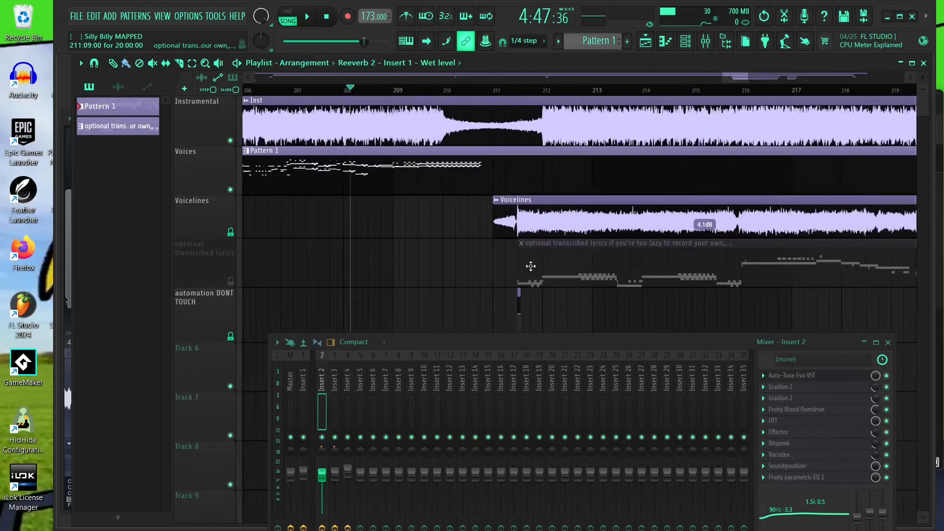
pyautogui.doubleClick(601, 261)
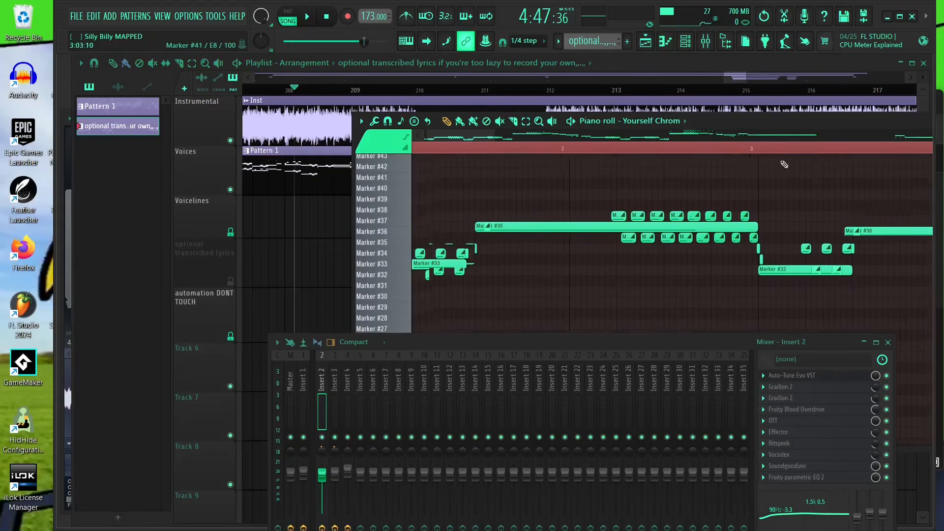
# - Examine the lyric marker notes in the piano roll, repositioning the piano roll window
pyautogui.scroll(-4, 630, 270)
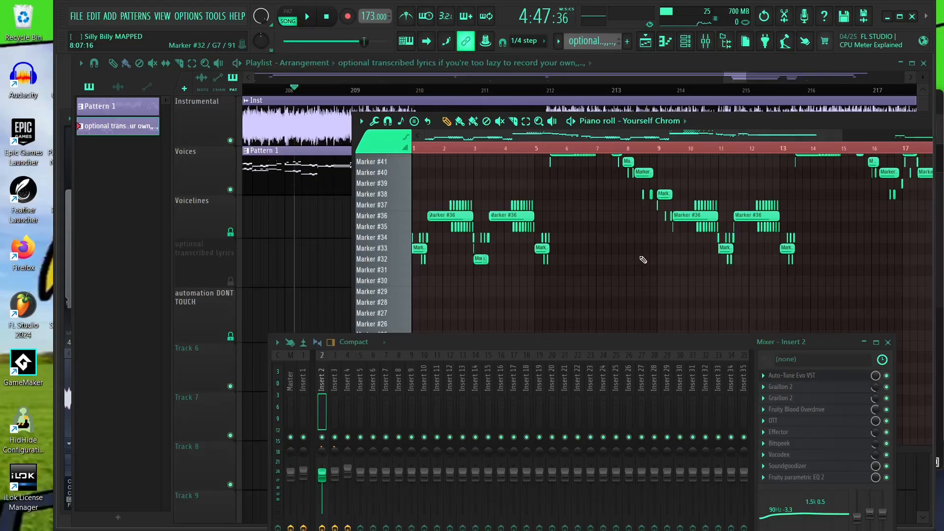
pyautogui.scroll(4, 614, 255)
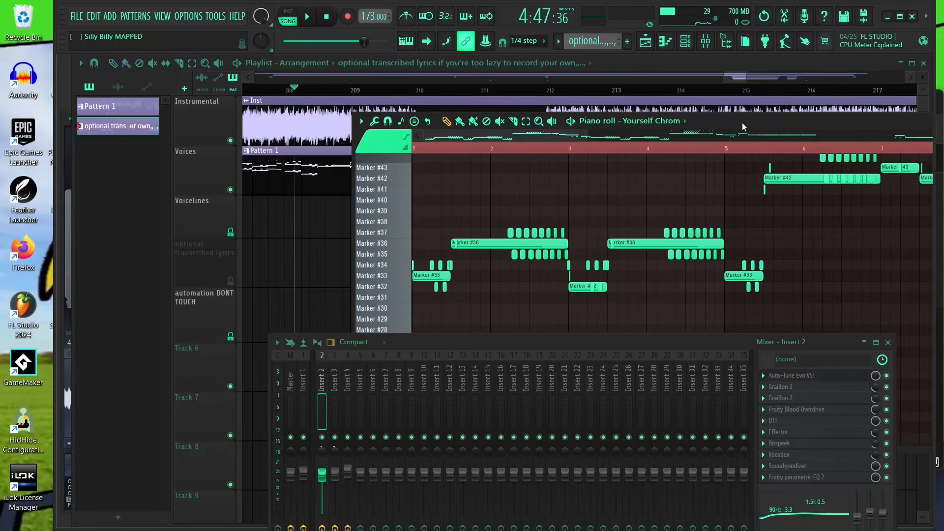
pyautogui.moveTo(742, 123); pyautogui.dragTo(650, 240)
pyautogui.scroll(-2, 596, 185)
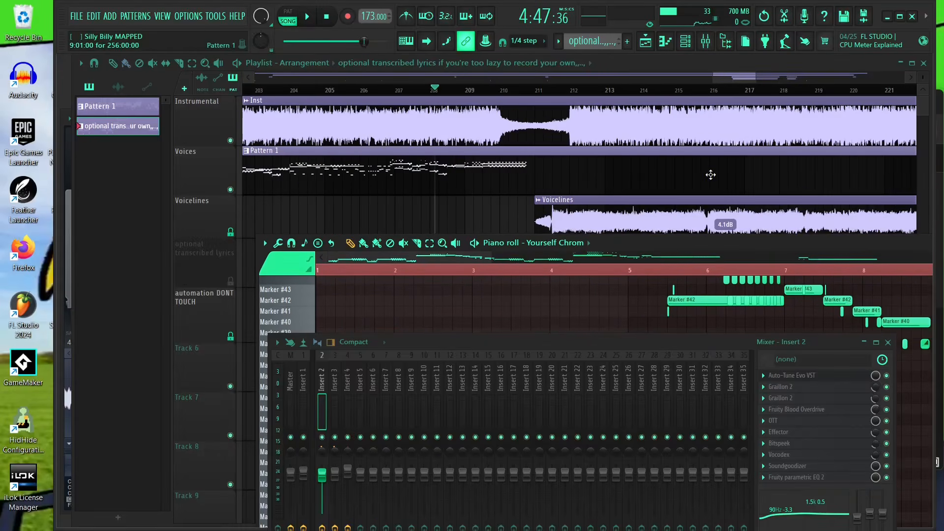
pyautogui.scroll(2, 616, 211)
pyautogui.moveTo(742, 237)
pyautogui.mouseDown()
pyautogui.moveTo(573, 240)
pyautogui.moveTo(635, 144)
pyautogui.moveTo(648, 159)
pyautogui.mouseUp()
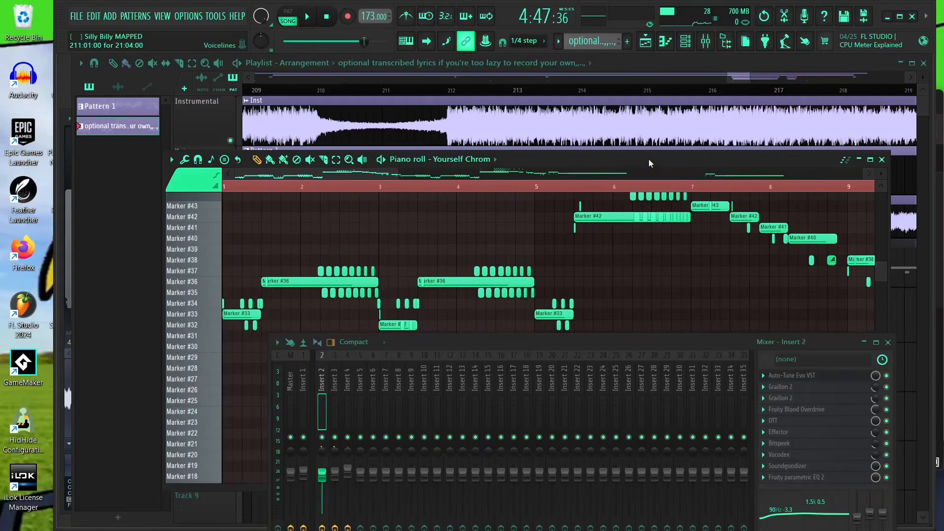
pyautogui.scroll(-3, 445, 240)
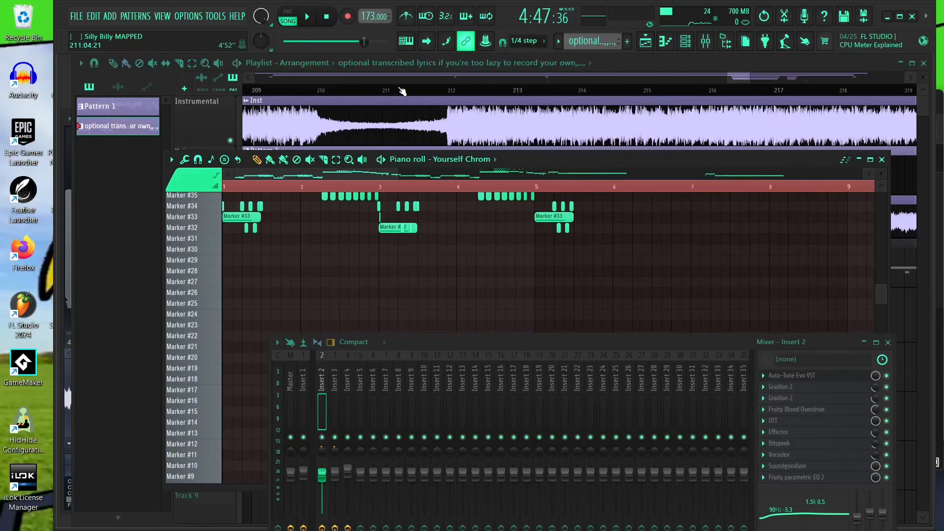
pyautogui.moveTo(567, 162); pyautogui.dragTo(609, 138)
pyautogui.scroll(4, 553, 211)
pyautogui.scroll(-3, 664, 179)
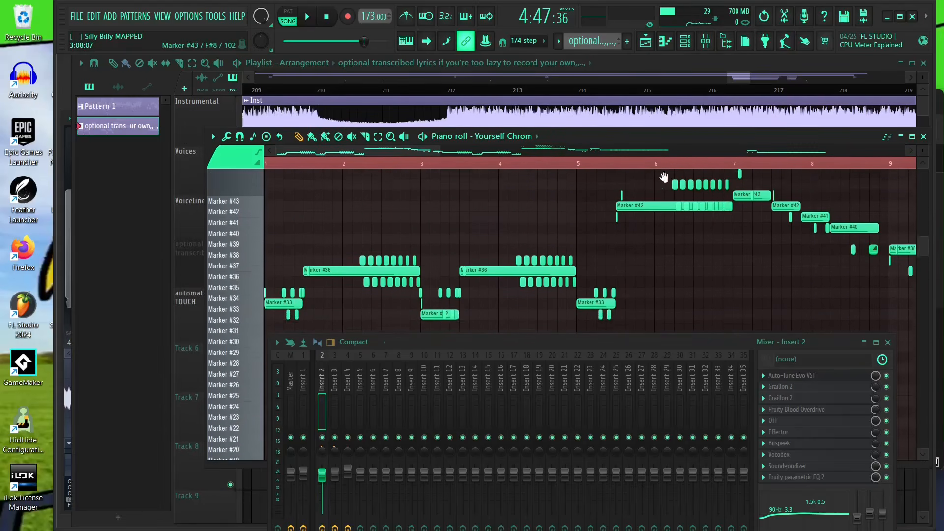
pyautogui.scroll(2, 501, 247)
pyautogui.scroll(3, 330, 210)
pyautogui.moveTo(330, 187); pyautogui.dragTo(496, 287)
pyautogui.scroll(-1, 554, 170)
pyautogui.moveTo(564, 140); pyautogui.dragTo(511, 199)
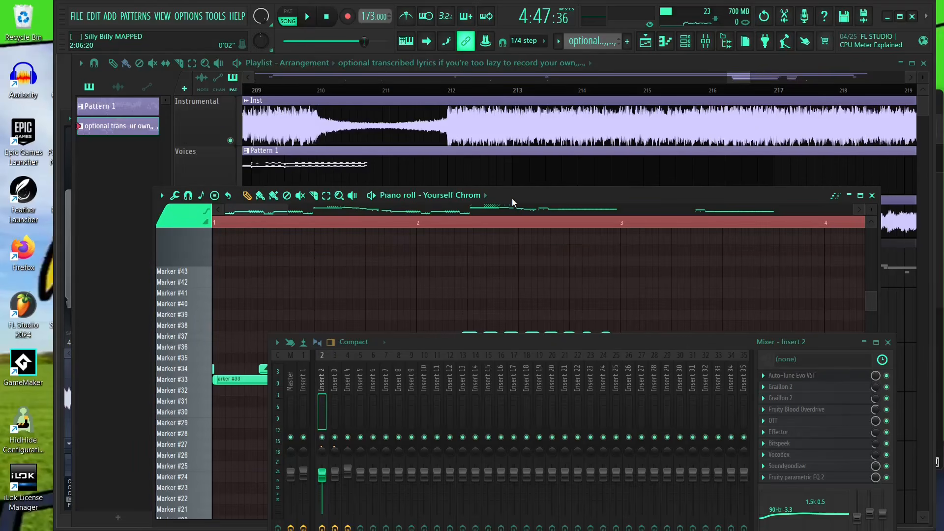
pyautogui.moveTo(512, 199); pyautogui.dragTo(516, 97)
pyautogui.scroll(-3, 362, 275)
pyautogui.scroll(4, 319, 292)
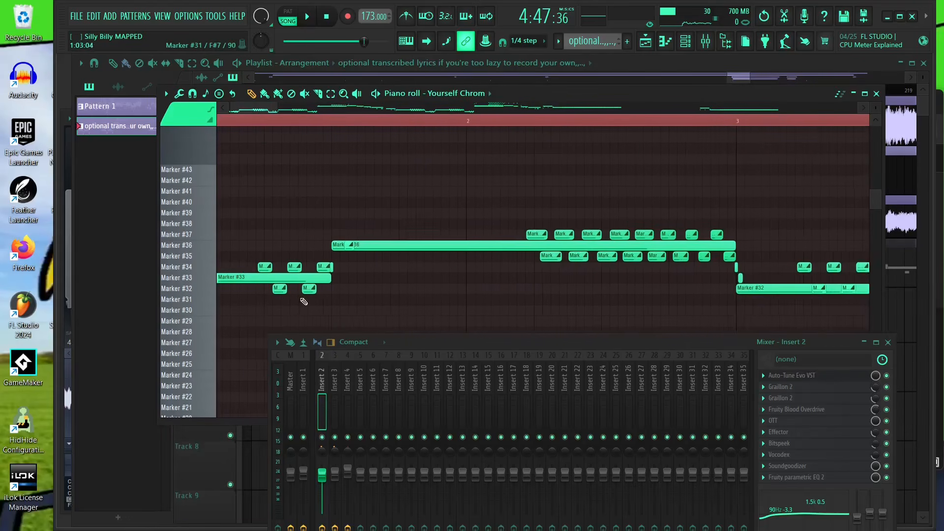
# - Move the mixer window down out of the way of the piano roll
pyautogui.moveTo(632, 246); pyautogui.dragTo(654, 203)
pyautogui.moveTo(498, 343); pyautogui.dragTo(768, 419)
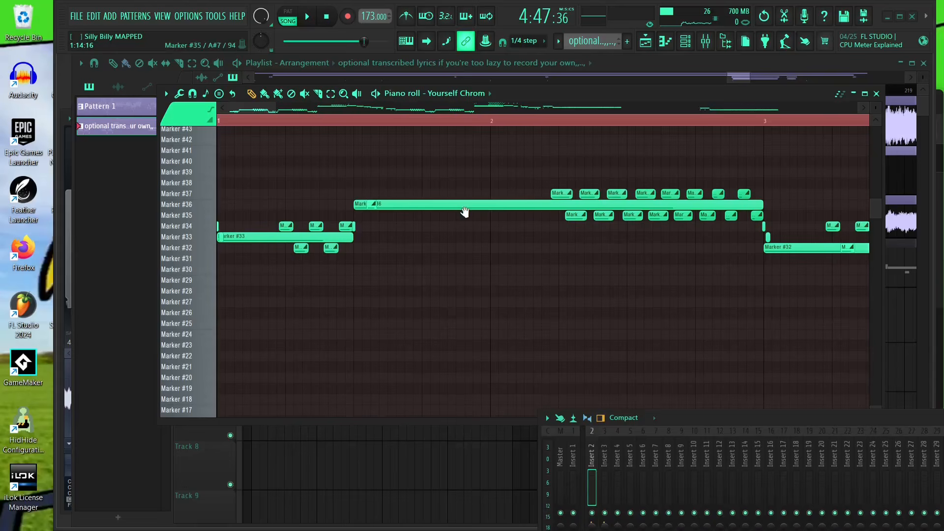
pyautogui.moveTo(465, 212); pyautogui.dragTo(466, 211)
pyautogui.moveTo(727, 515)
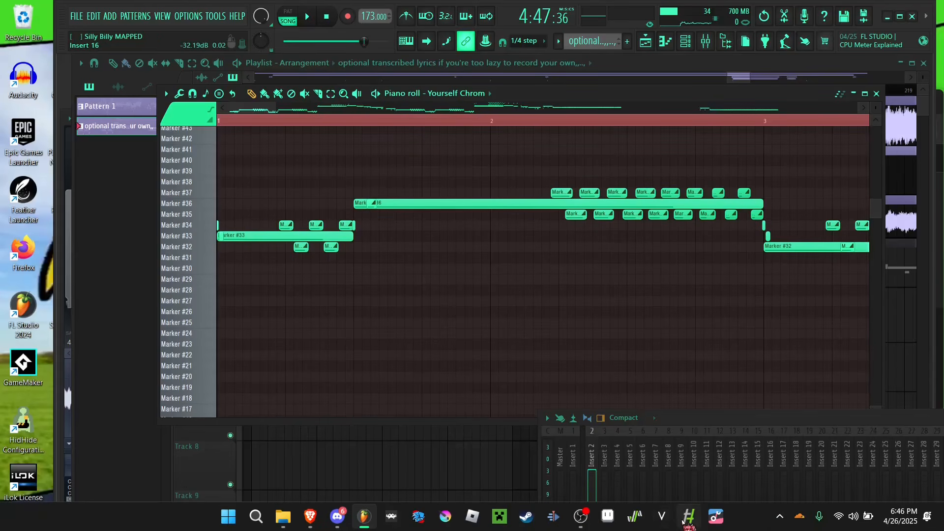
# - Open the channel rack and add a new GennyFL instrument channel
pyautogui.moveTo(422, 258); pyautogui.dragTo(418, 278)
pyautogui.scroll(4, 272, 257)
pyautogui.moveTo(275, 256); pyautogui.dragTo(383, 259)
pyautogui.click(164, 16)
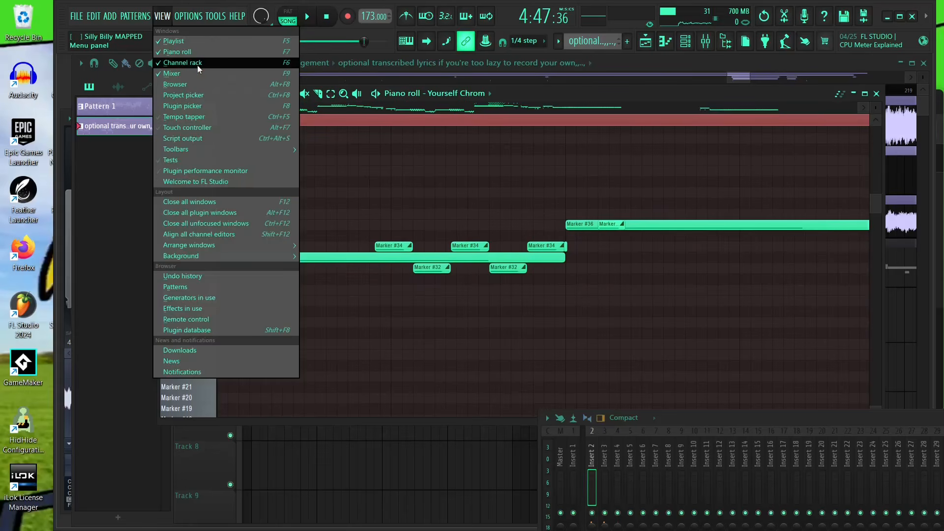
pyautogui.click(196, 65)
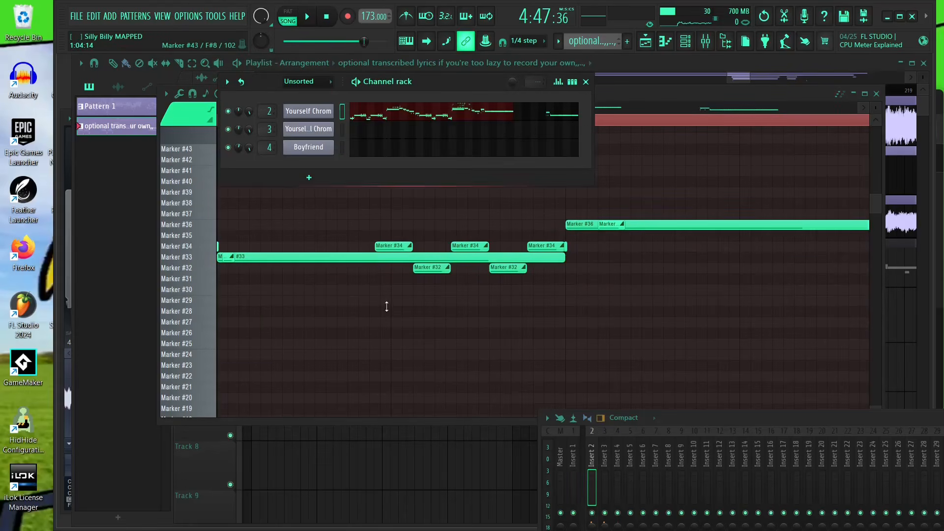
pyautogui.click(310, 177)
pyautogui.click(365, 61)
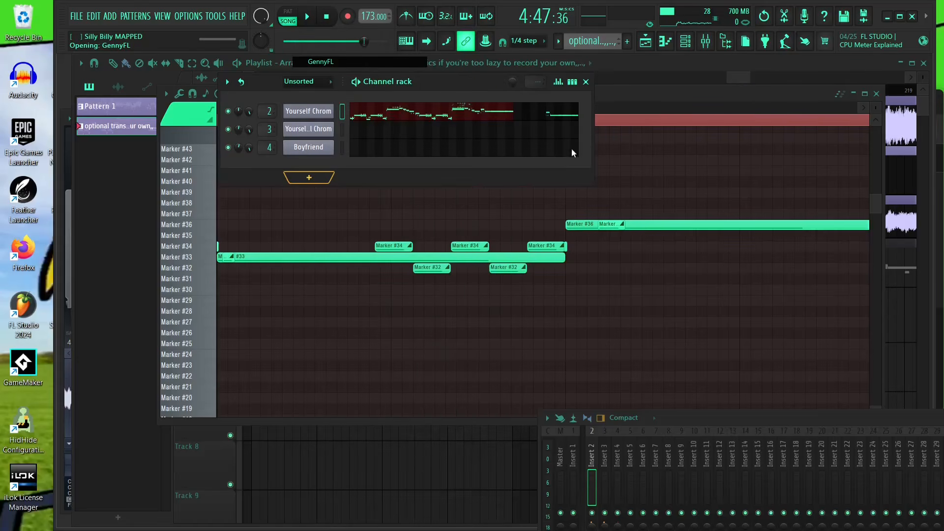
pyautogui.click(666, 221)
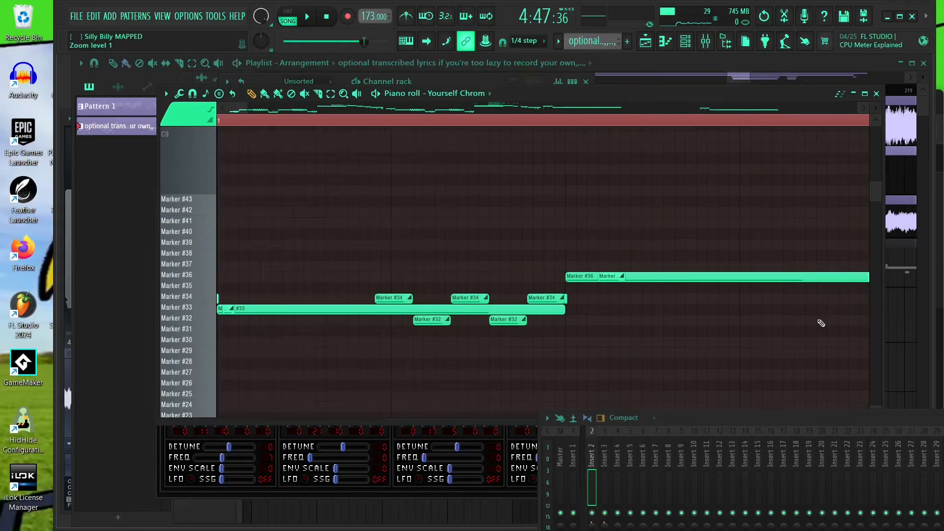
# - Switch the piano roll to edit the GennyFL channel
pyautogui.click(464, 93)
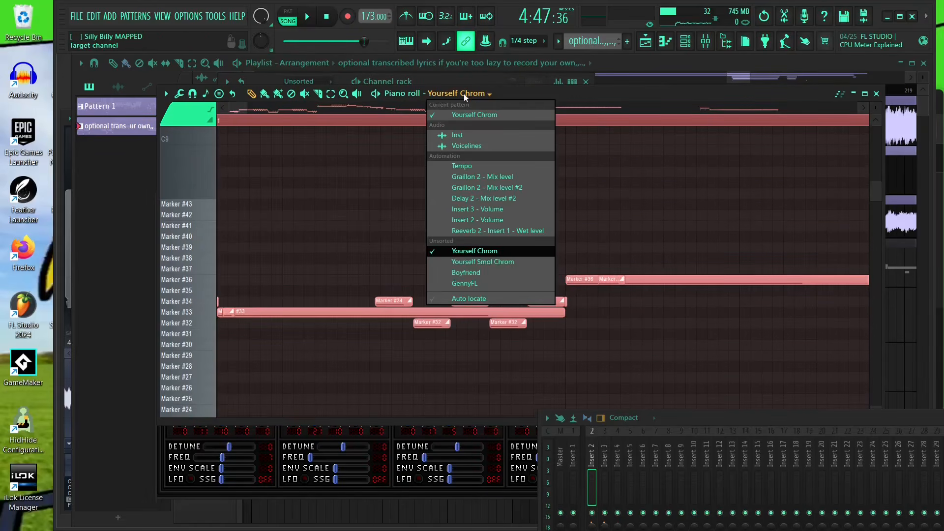
pyautogui.click(495, 284)
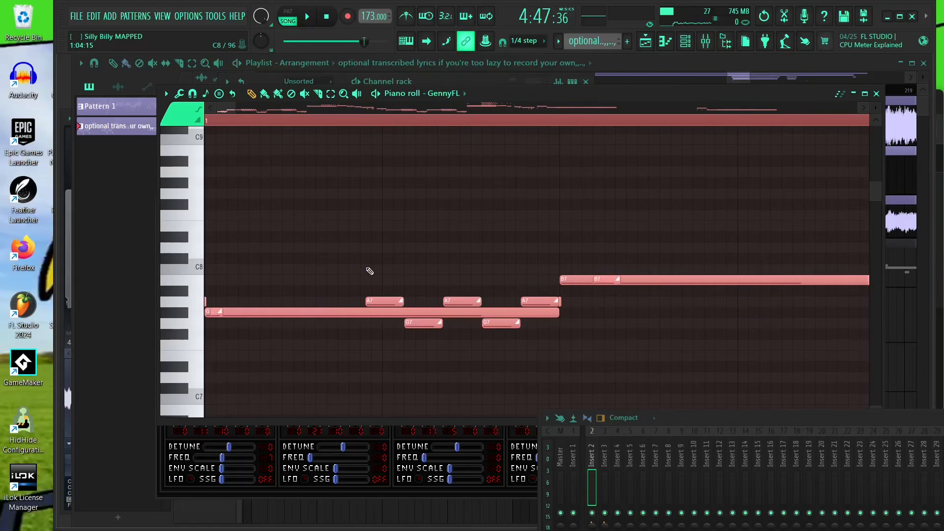
pyautogui.scroll(5, 392, 266)
pyautogui.moveTo(397, 256); pyautogui.dragTo(676, 199)
pyautogui.scroll(-3, 437, 229)
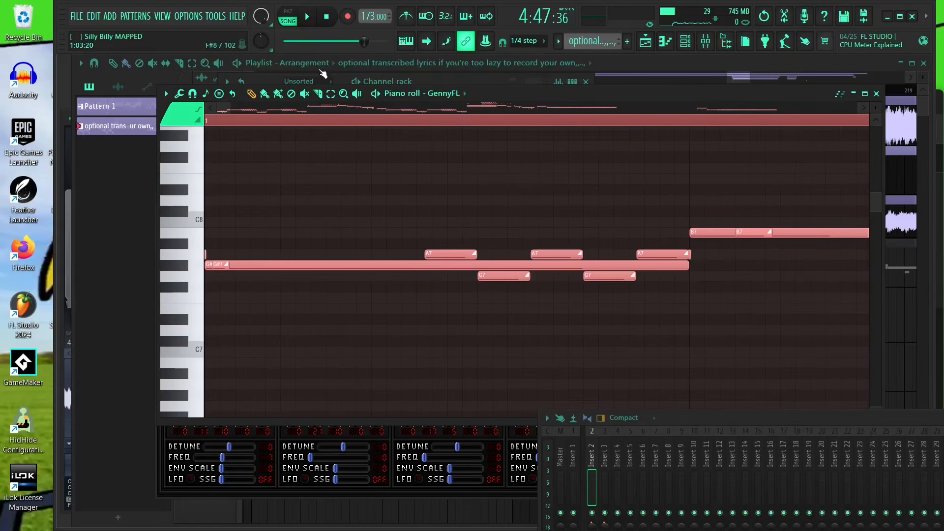
# - Switch to pattern mode and preview the pattern playback
pyautogui.click(289, 19)
pyautogui.press('space')
# - Review the GennyFL channel's notes in the channel rack and piano roll
pyautogui.press('space')
pyautogui.click(163, 18)
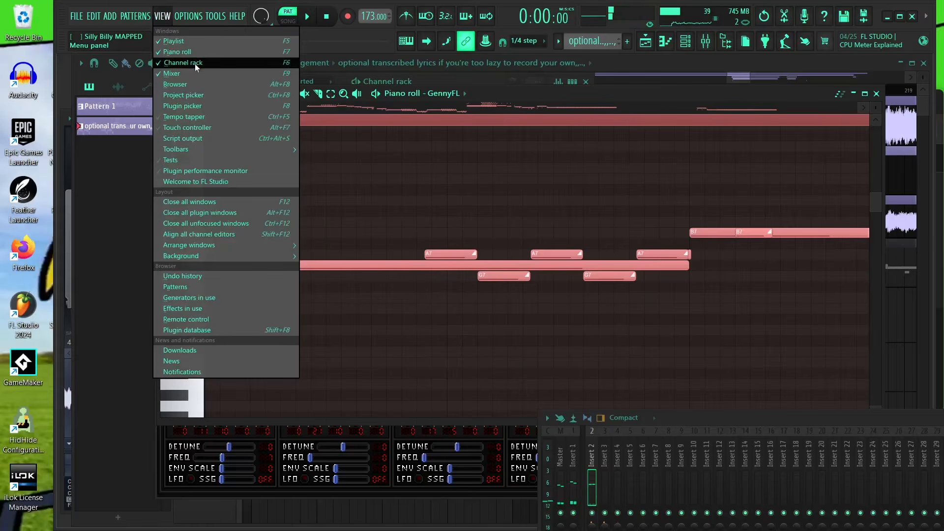
pyautogui.click(197, 63)
pyautogui.press('space')
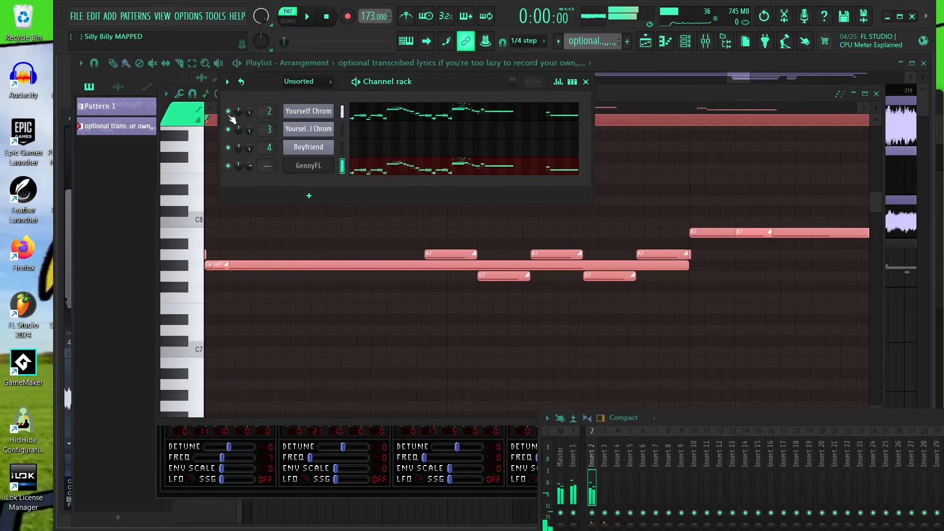
pyautogui.moveTo(484, 371); pyautogui.dragTo(482, 427)
pyautogui.scroll(2, 264, 285)
pyautogui.moveTo(439, 173); pyautogui.dragTo(614, 191)
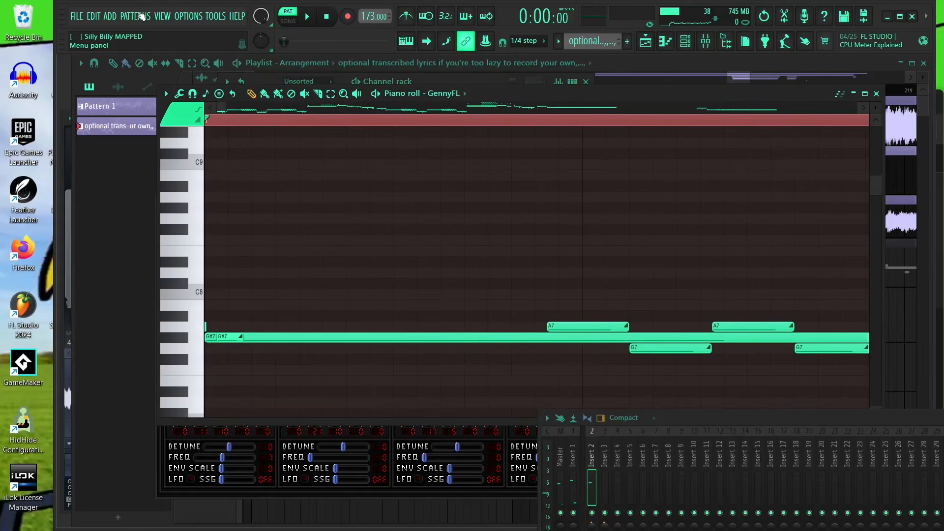
# - Open the GennyFL plugin window and its detailed channel settings
pyautogui.click(164, 18)
pyautogui.click(202, 63)
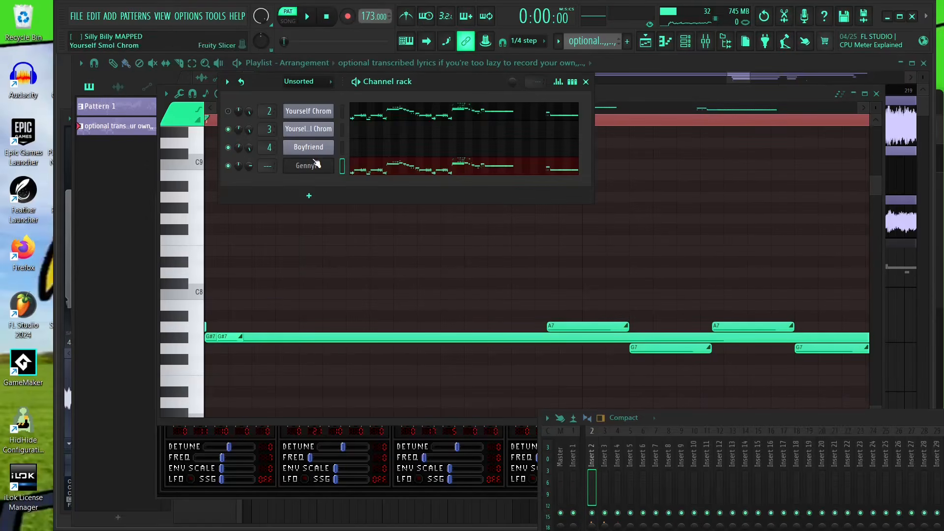
pyautogui.click(315, 166)
pyautogui.click(174, 201)
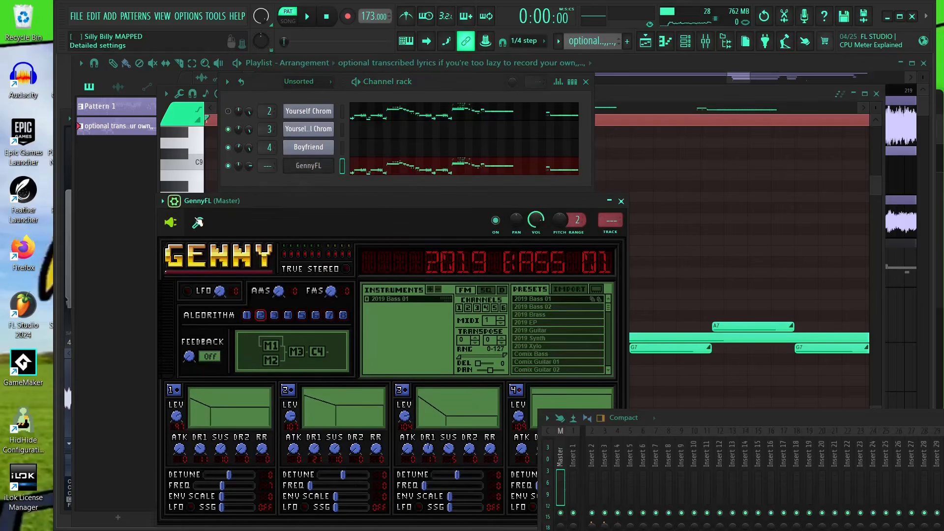
pyautogui.click(196, 221)
# - Set GennyFL's root note to C7 and preview the pattern playback
pyautogui.click(375, 426)
pyautogui.middleClick(659, 298)
pyautogui.press('space')
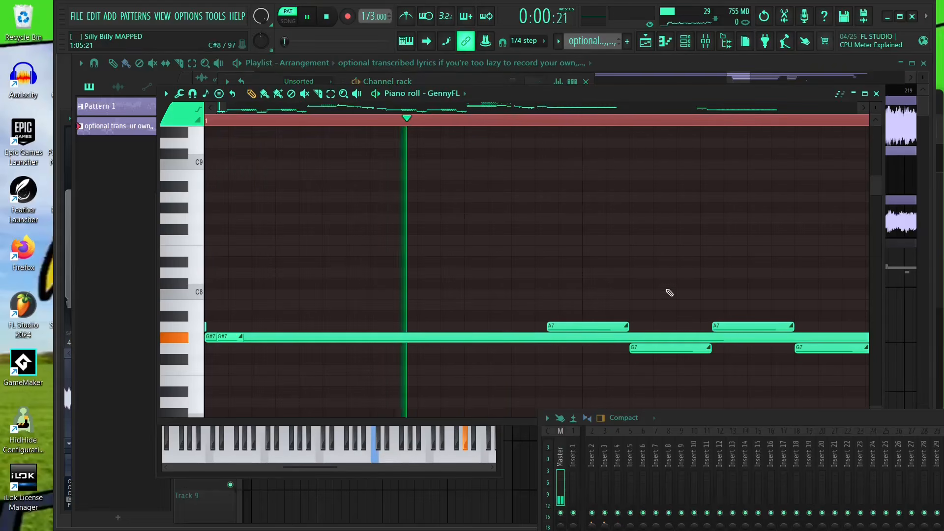
pyautogui.moveTo(647, 277); pyautogui.dragTo(611, 251)
pyautogui.press('space')
pyautogui.click(483, 81)
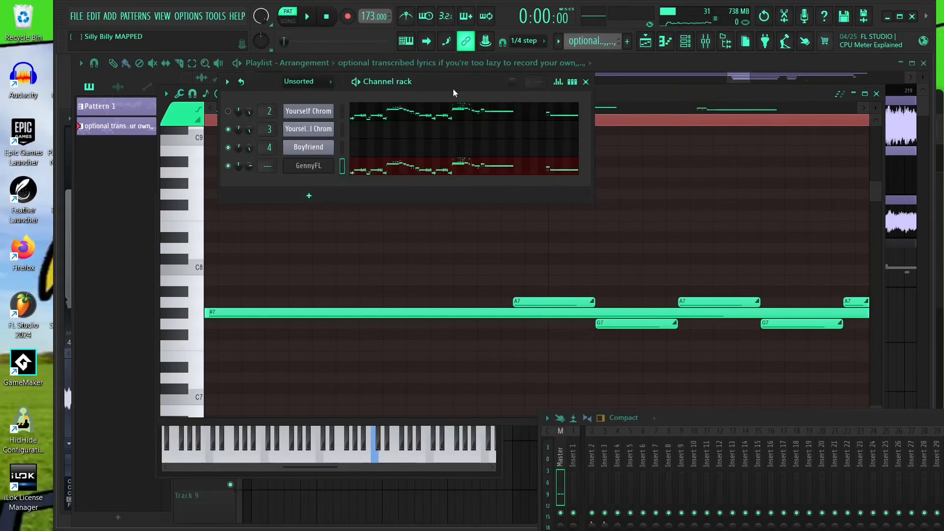
pyautogui.click(393, 429)
pyautogui.rightClick(376, 426)
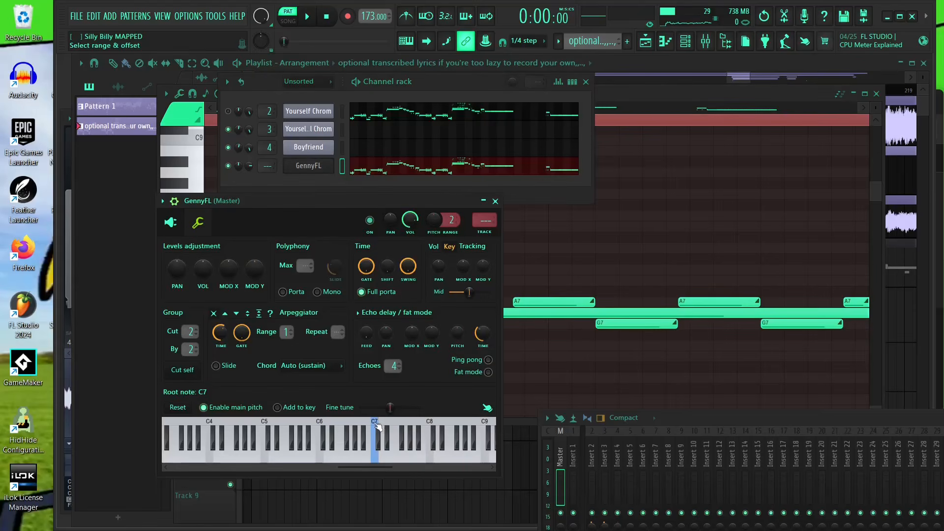
# - Play back the GennyFL pattern to hear the new pitch
pyautogui.middleClick(626, 264)
pyautogui.press('space')
pyautogui.scroll(-3, 555, 255)
pyautogui.press('space')
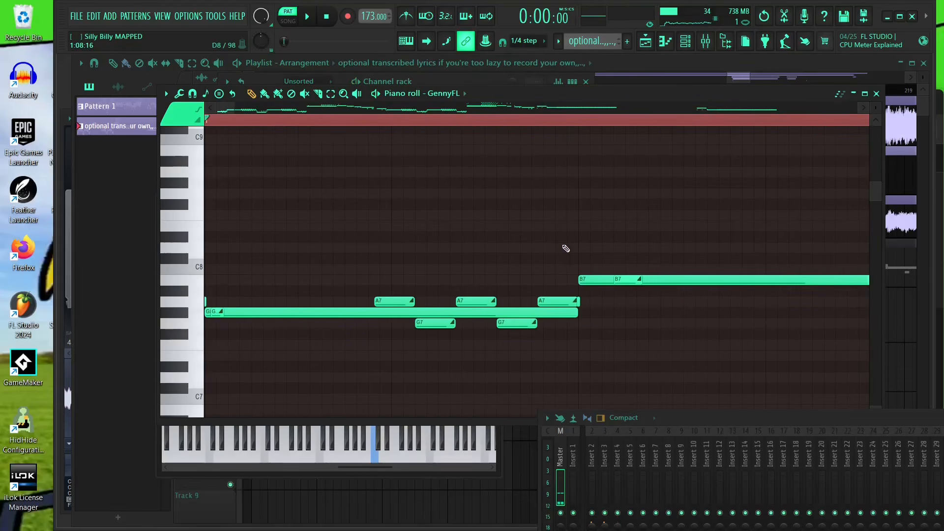
pyautogui.scroll(-1, 566, 259)
pyautogui.scroll(3, 208, 304)
pyautogui.scroll(-2, 438, 284)
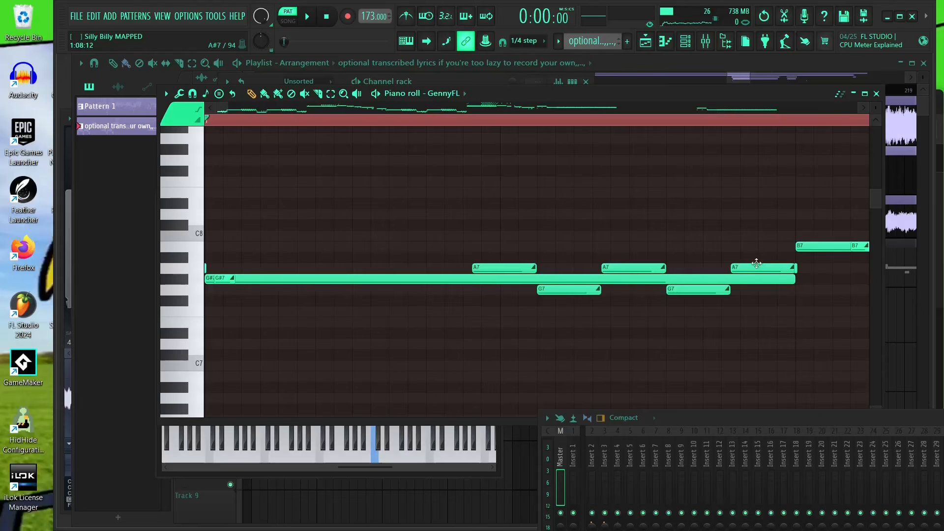
# - Delete the short A7 and G7 notes from the GennyFL pattern
pyautogui.rightClick(756, 264)
pyautogui.hotkey('ctrl', 'z')
pyautogui.rightClick(754, 264)
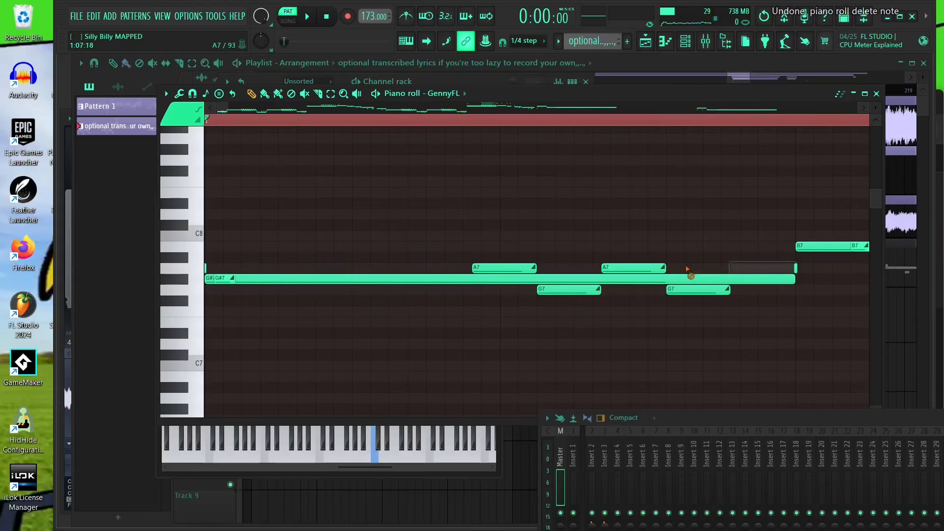
pyautogui.rightClick(635, 268)
pyautogui.rightClick(698, 289)
pyautogui.rightClick(568, 289)
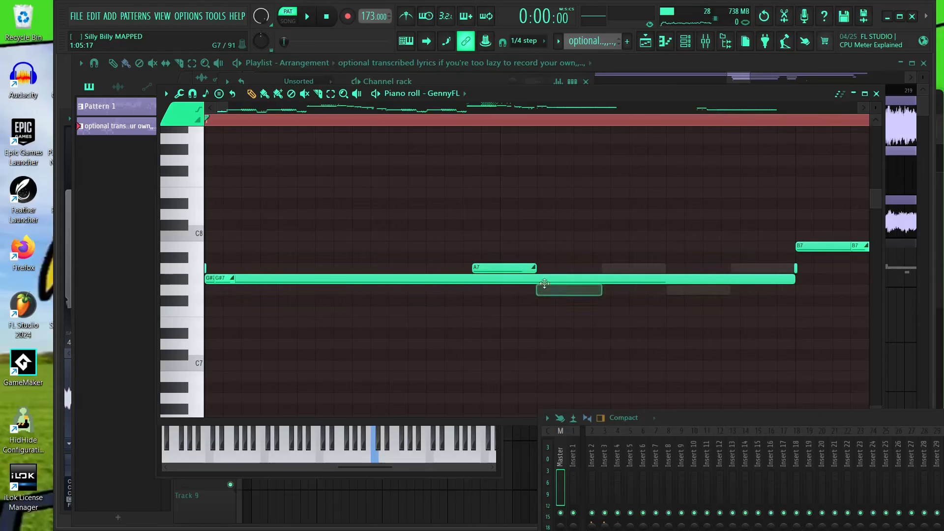
pyautogui.rightClick(504, 268)
# - Trim the end of the long G#7 note in the GennyFL pattern
pyautogui.scroll(2, 246, 291)
pyautogui.moveTo(246, 290); pyautogui.dragTo(251, 283)
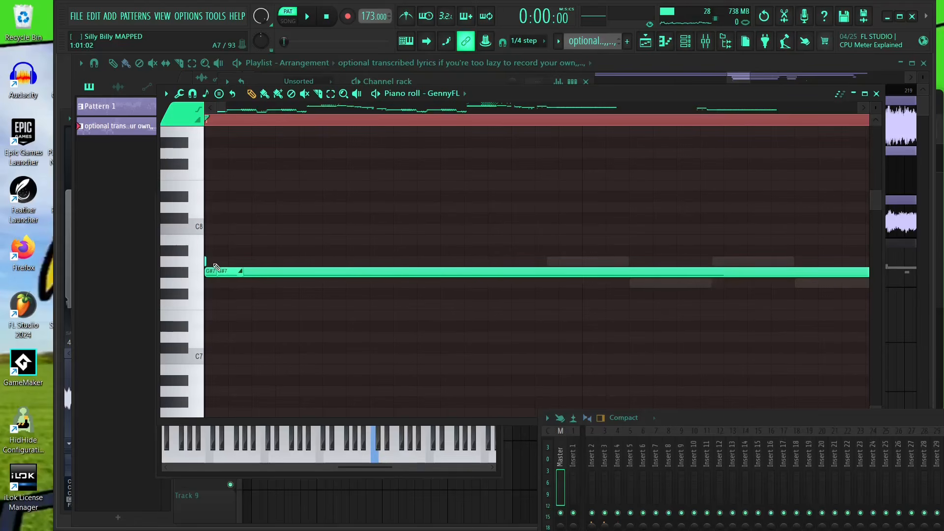
pyautogui.click(242, 262)
pyautogui.rightClick(285, 262)
pyautogui.scroll(-2, 227, 273)
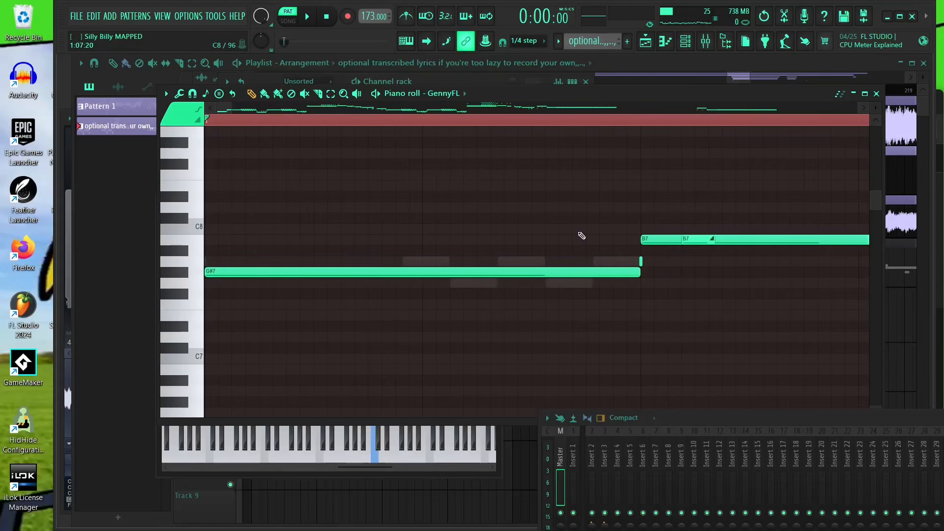
pyautogui.moveTo(638, 272)
pyautogui.mouseDown()
pyautogui.moveTo(625, 272)
pyautogui.moveTo(633, 271)
pyautogui.mouseUp()
pyautogui.scroll(1, 219, 273)
pyautogui.scroll(2, 220, 273)
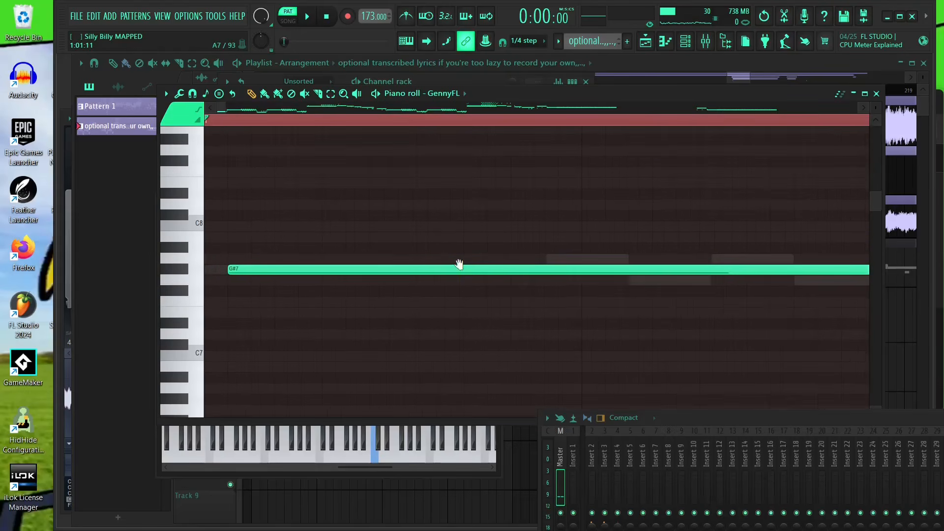
# - Add a short A7 note at the start of the GennyFL pattern, just before the long G#7 note
pyautogui.click(229, 263)
pyautogui.moveTo(297, 261); pyautogui.dragTo(274, 263)
pyautogui.scroll(-2, 549, 251)
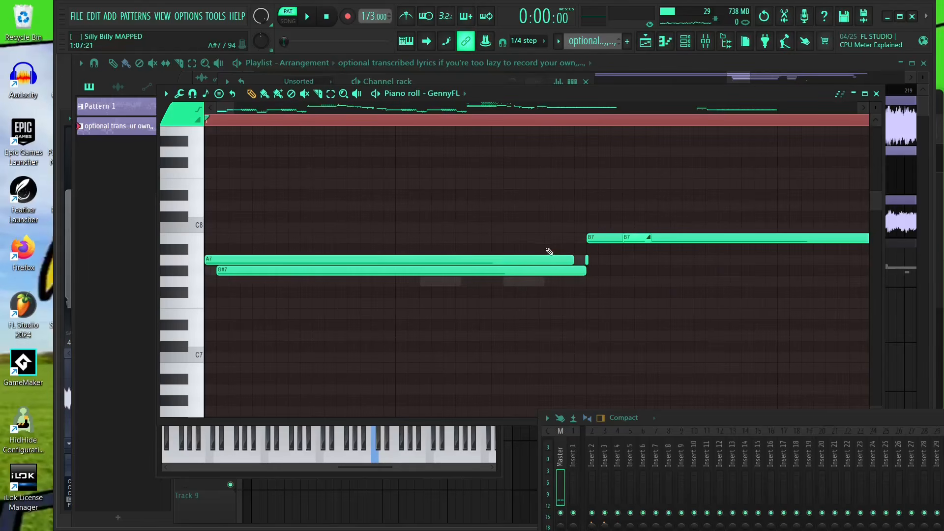
pyautogui.moveTo(574, 256); pyautogui.dragTo(225, 277)
pyautogui.scroll(1, 214, 307)
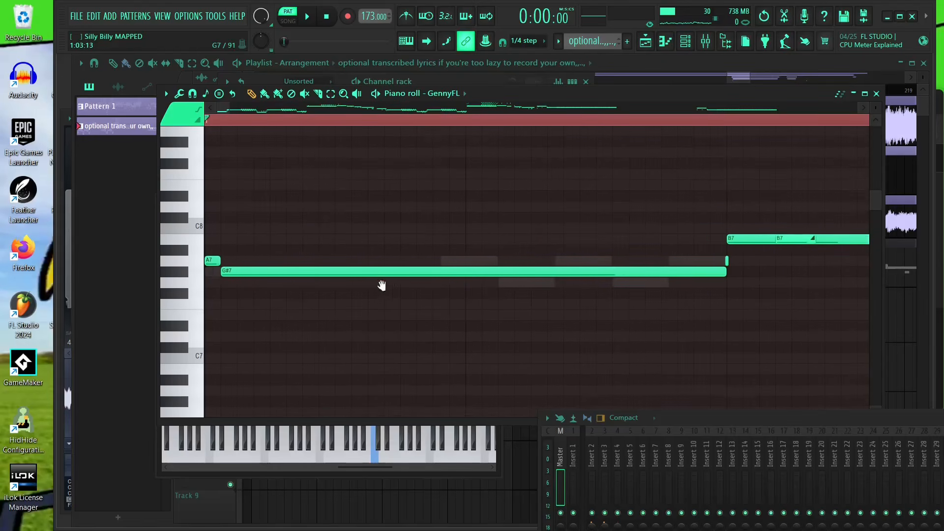
pyautogui.scroll(1, 456, 295)
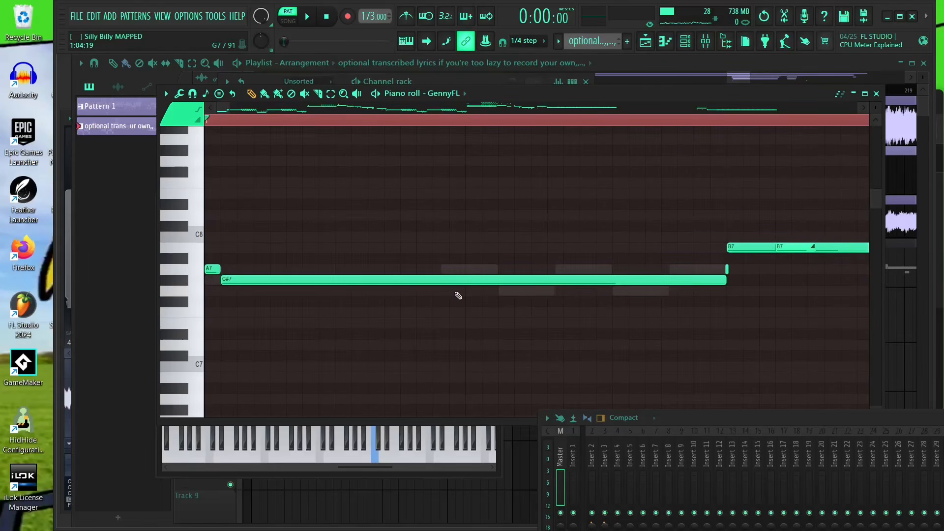
# - Play the GennyFL pattern back from the beginning to audition the opening notes
pyautogui.scroll(-1, 443, 247)
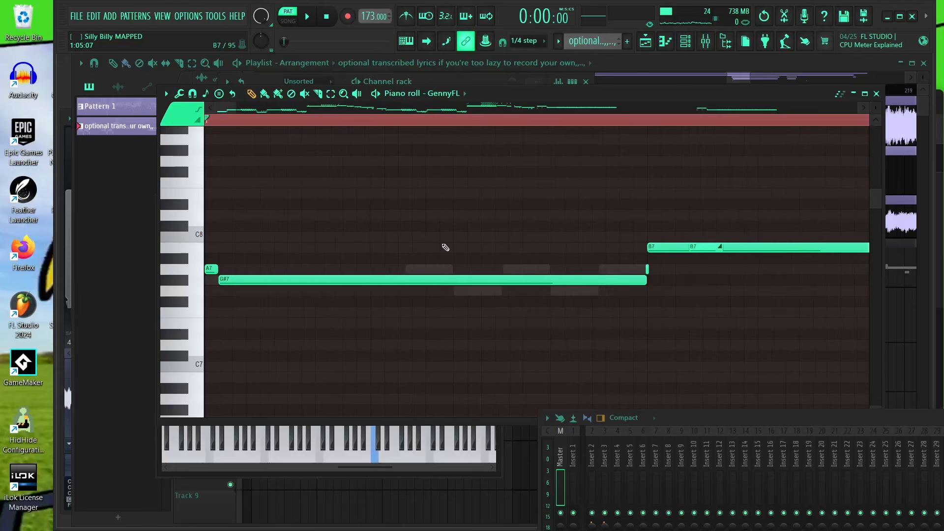
pyautogui.scroll(2, 201, 285)
pyautogui.click(205, 122)
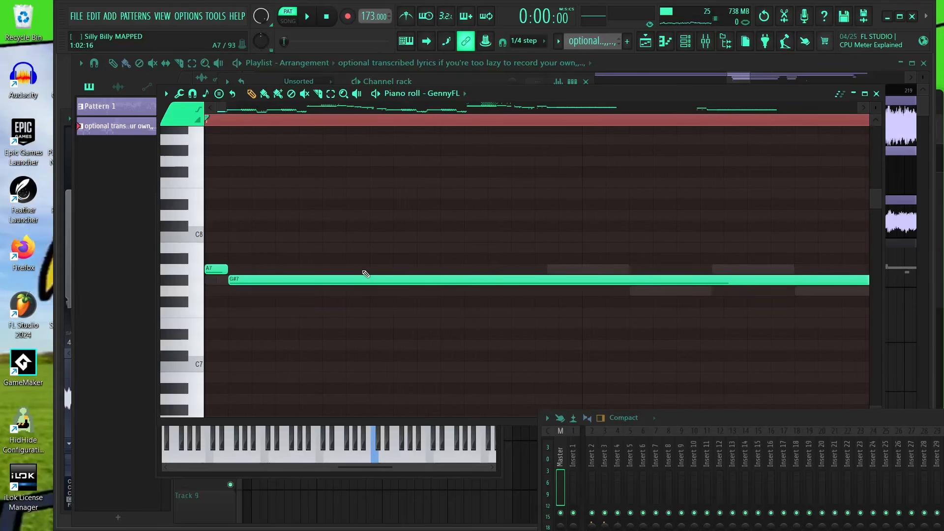
pyautogui.scroll(-2, 363, 271)
pyautogui.press('space')
pyautogui.press('space')
pyautogui.scroll(2, 184, 309)
pyautogui.keyDown('ctrl'); pyautogui.click(211, 124); pyautogui.keyUp('ctrl')
pyautogui.click(228, 121)
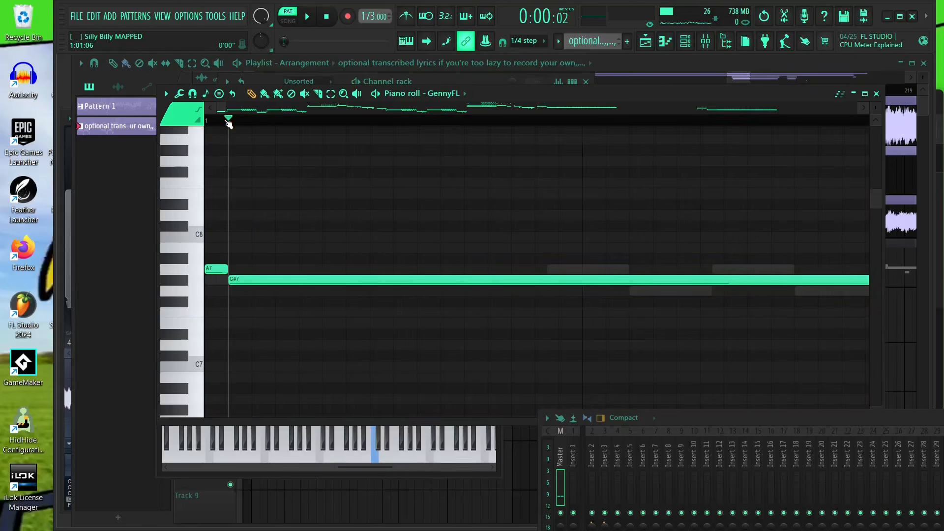
pyautogui.scroll(-2, 349, 240)
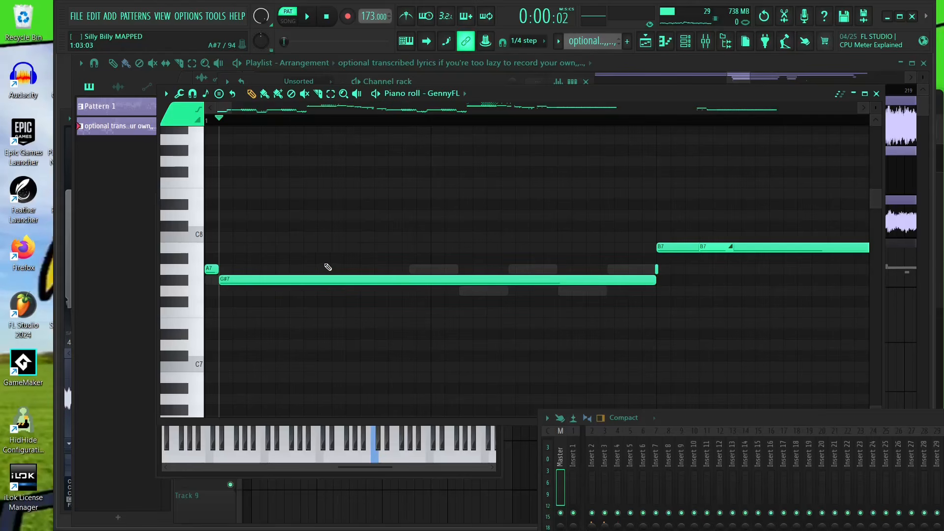
# - Add an A7 note after the G#7 note and extend it up to the start of the B7 note
pyautogui.scroll(3, 306, 263)
pyautogui.scroll(-4, 249, 169)
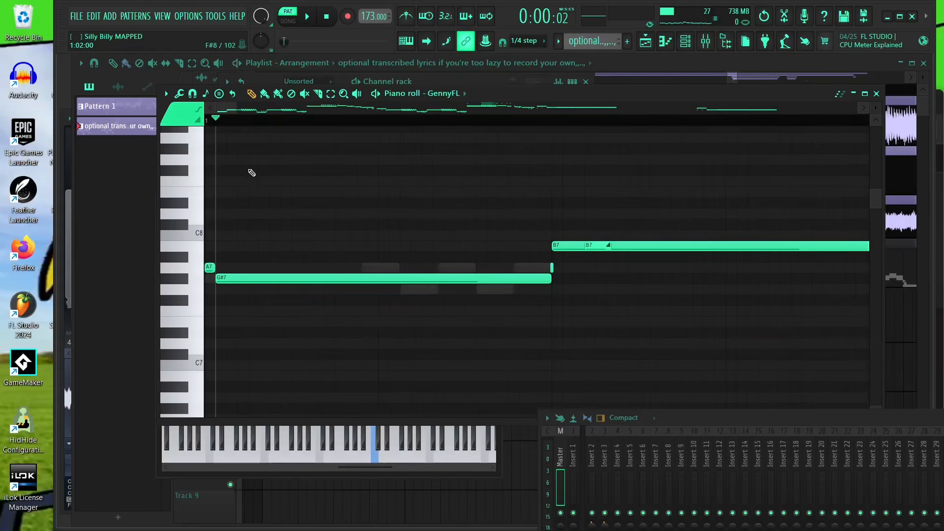
pyautogui.scroll(-2, 241, 121)
pyautogui.scroll(3, 241, 120)
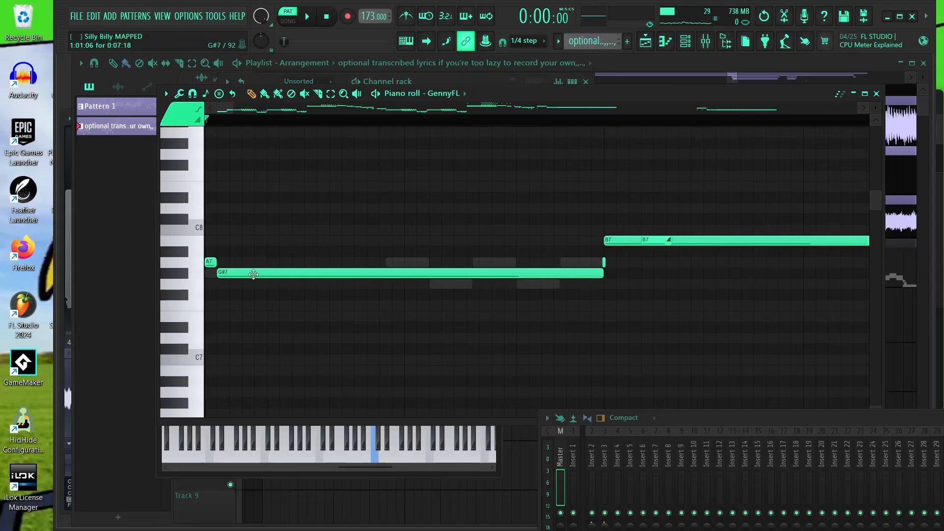
pyautogui.scroll(2, 584, 269)
pyautogui.click(558, 267)
pyautogui.scroll(-3, 491, 285)
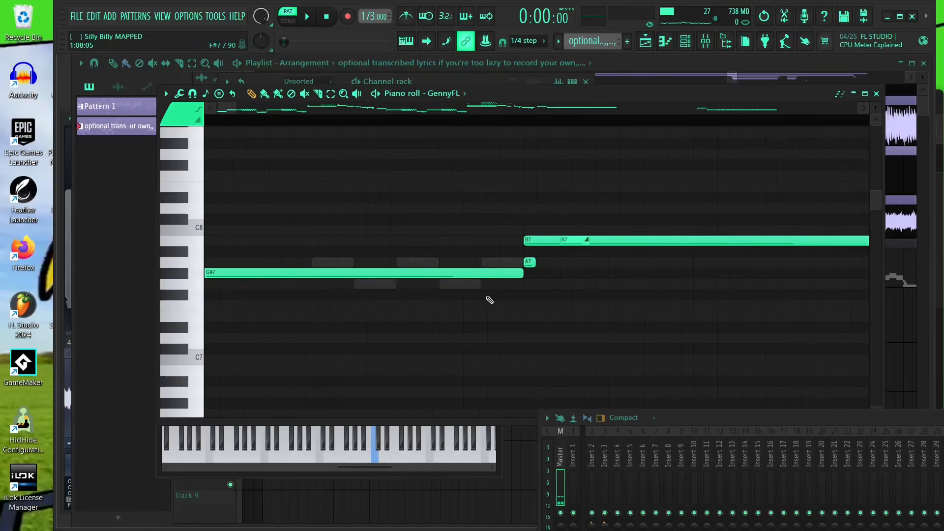
pyautogui.scroll(3, 407, 264)
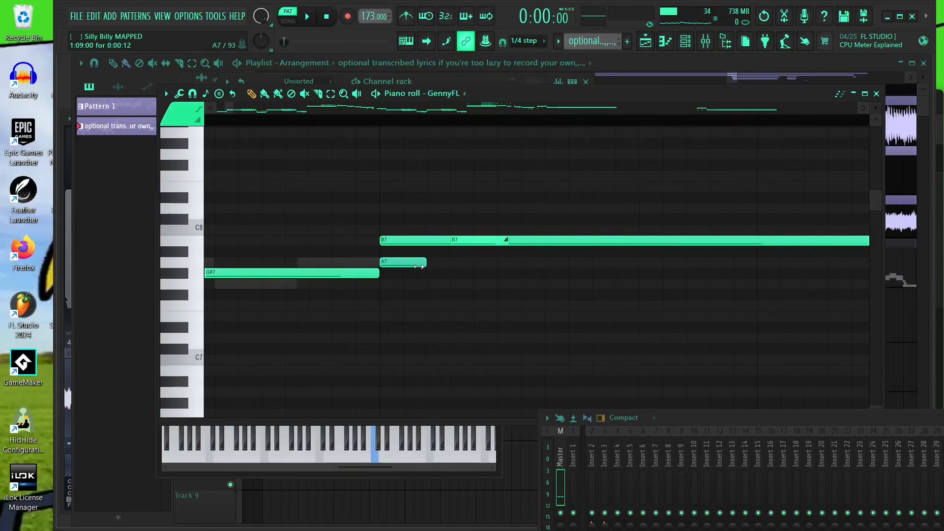
pyautogui.moveTo(425, 243); pyautogui.dragTo(473, 242)
# - Play back the pattern to hear the new G#7–A7–B7 sequence
pyautogui.scroll(-3, 412, 255)
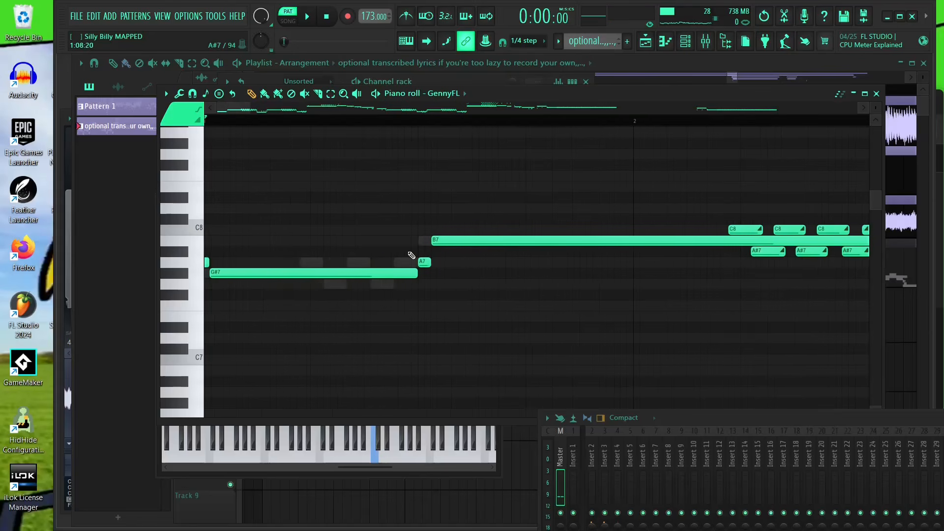
pyautogui.scroll(-1, 265, 122)
pyautogui.scroll(3, 386, 287)
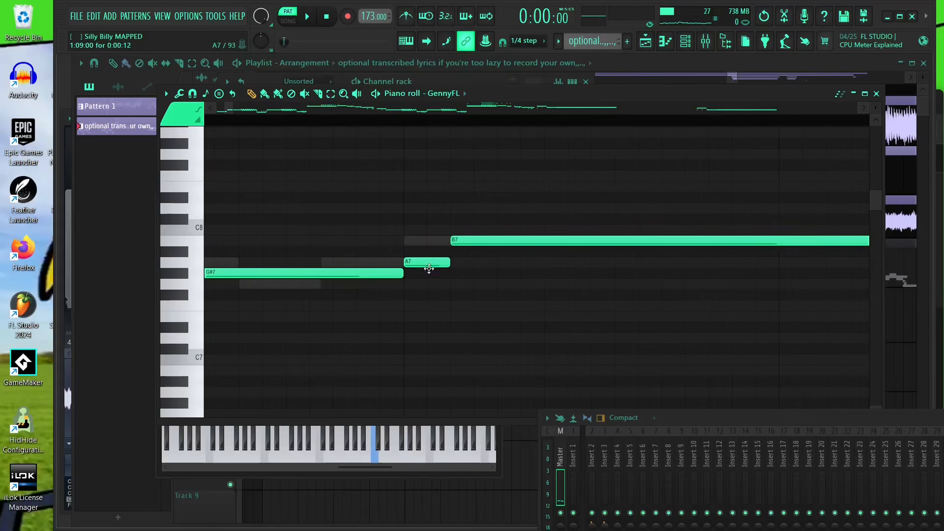
pyautogui.scroll(-2, 485, 286)
pyautogui.moveTo(310, 274); pyautogui.dragTo(364, 283)
pyautogui.press('space')
pyautogui.scroll(-2, 552, 270)
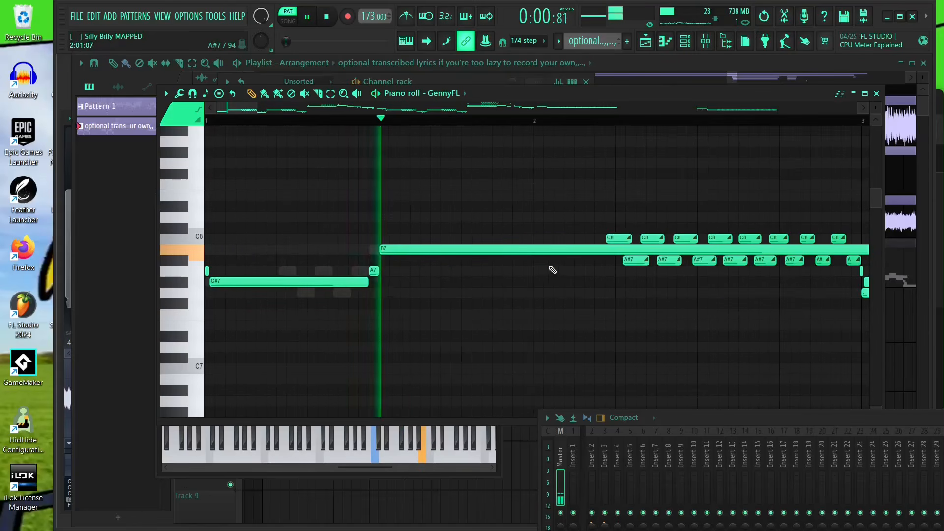
pyautogui.scroll(1, 365, 249)
pyautogui.press('space')
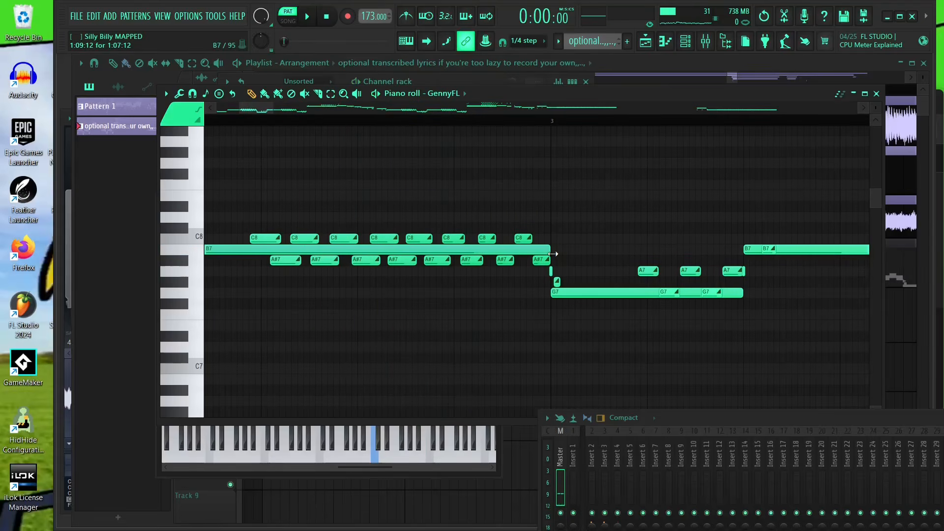
# - Delete the six short C8 notes lying above the long B7 note
pyautogui.scroll(-2, 478, 247)
pyautogui.scroll(3, 413, 251)
pyautogui.scroll(-2, 397, 248)
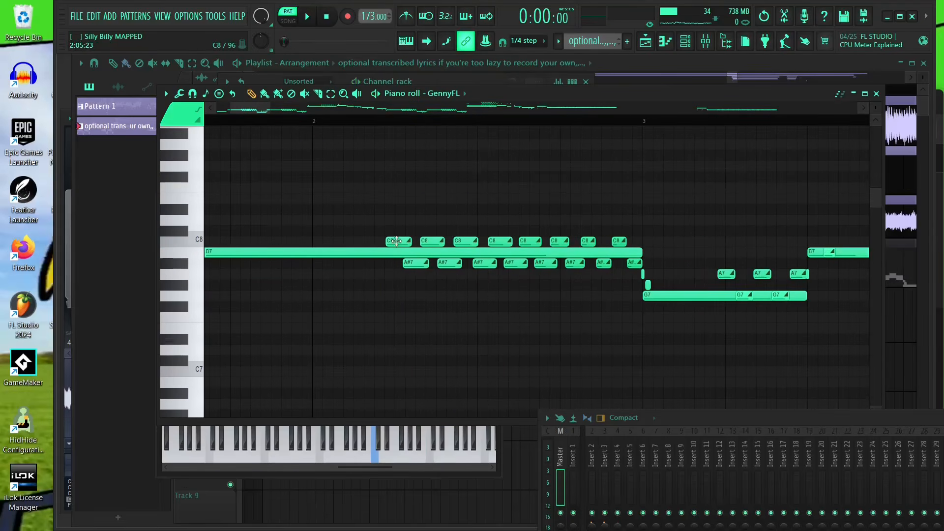
pyautogui.rightClick(399, 242)
pyautogui.rightClick(432, 241)
pyautogui.rightClick(464, 242)
pyautogui.rightClick(500, 241)
pyautogui.rightClick(530, 241)
pyautogui.rightClick(560, 241)
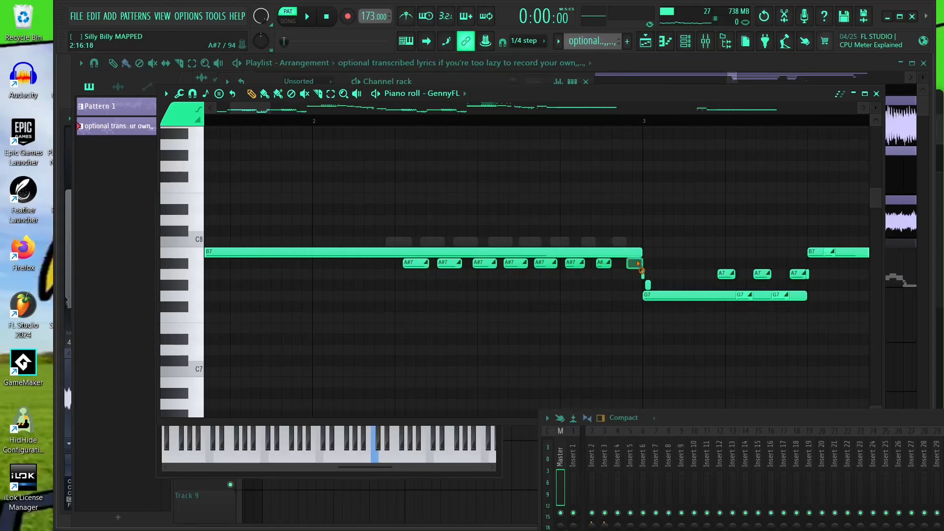
# - Delete the seven short A#7 notes lying below the long B7 note
pyautogui.rightClick(604, 265)
pyautogui.rightClick(575, 264)
pyautogui.rightClick(546, 264)
pyautogui.rightClick(515, 265)
pyautogui.rightClick(484, 265)
pyautogui.rightClick(449, 265)
pyautogui.rightClick(415, 266)
# - Play back the pattern to check the simplified B7 section
pyautogui.scroll(-2, 639, 269)
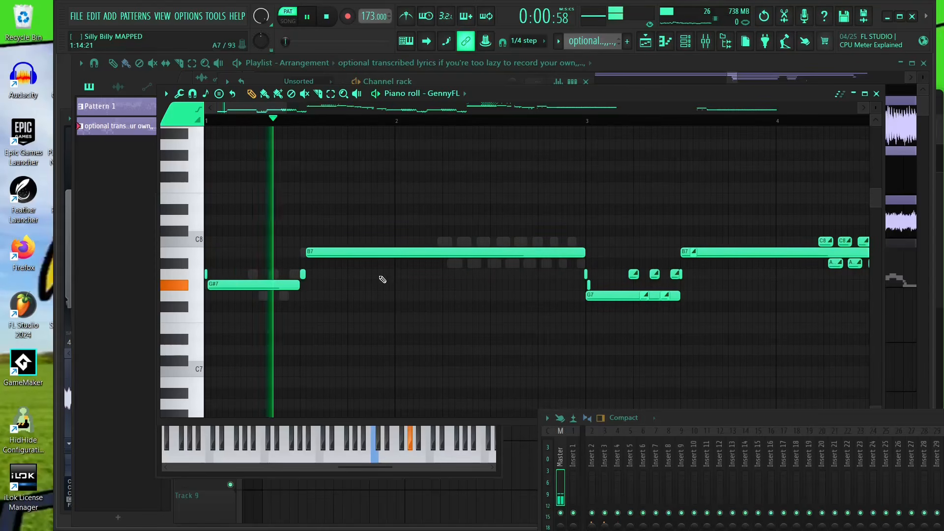
pyautogui.scroll(4, 502, 314)
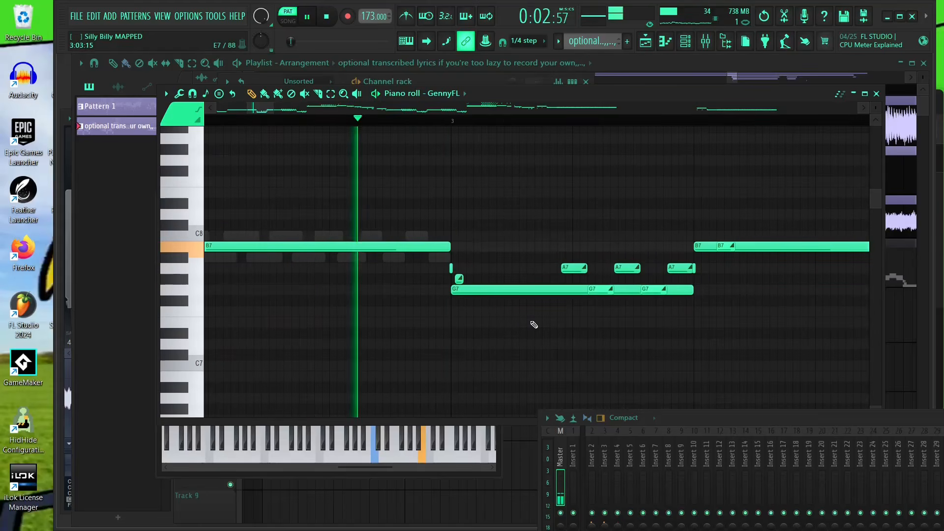
pyautogui.scroll(-5, 639, 301)
pyautogui.press('space')
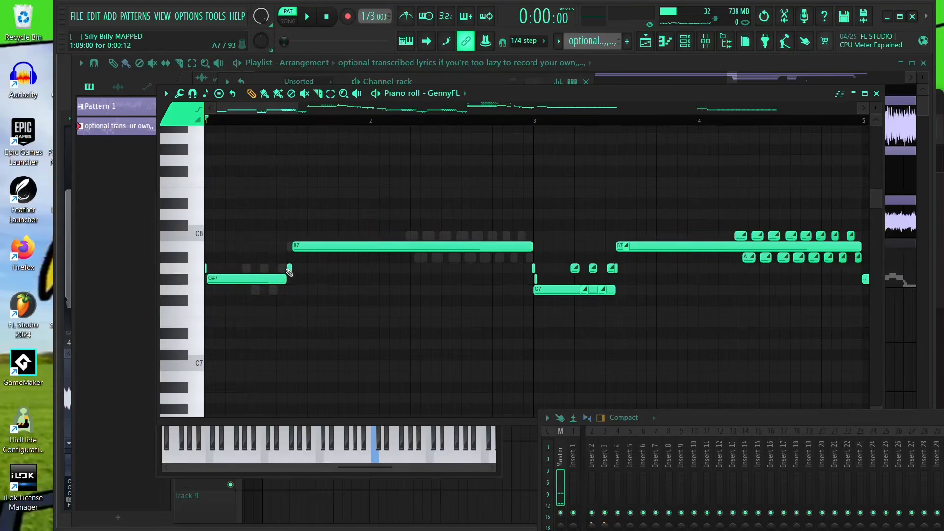
# - Draw a G#7 note after the short A7 in bar 3 and trim its end to meet the next B7 note
pyautogui.scroll(4, 289, 272)
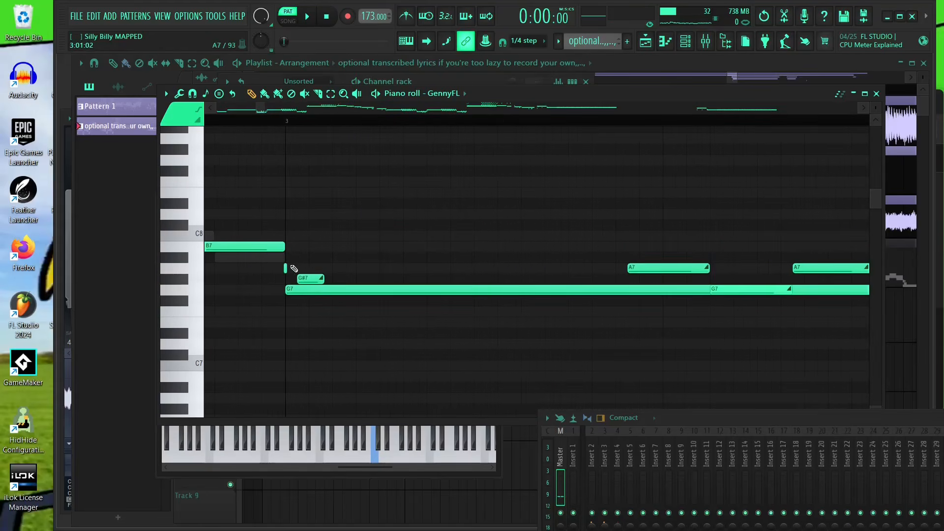
pyautogui.moveTo(288, 268); pyautogui.dragTo(322, 278)
pyautogui.scroll(-6, 314, 298)
pyautogui.scroll(5, 306, 308)
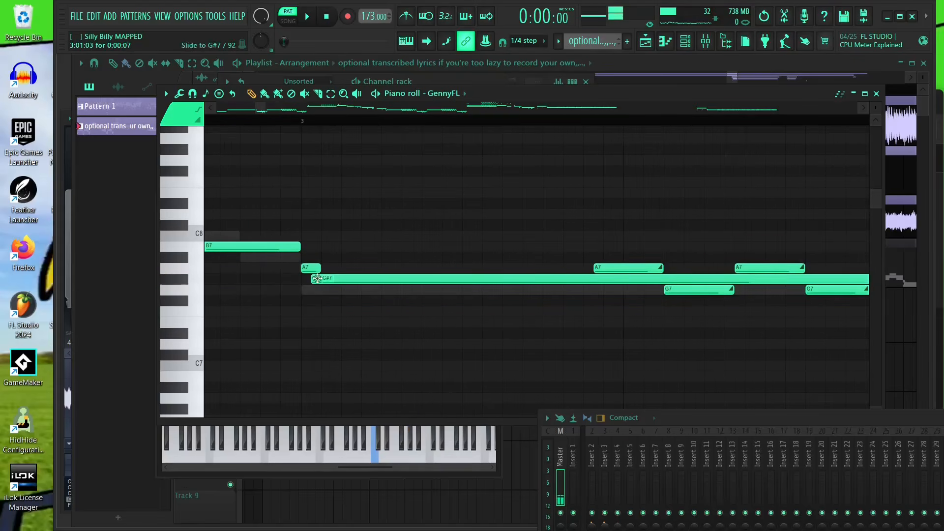
pyautogui.scroll(-4, 378, 301)
pyautogui.scroll(4, 432, 295)
pyautogui.moveTo(445, 280); pyautogui.dragTo(422, 281)
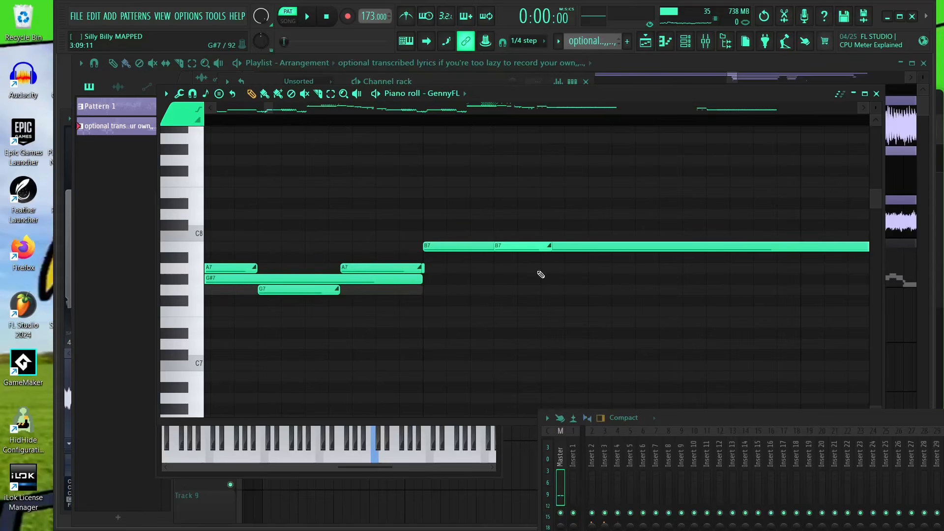
# - Delete the short A7 and G7 notes overlapping the G#7 note in bar 3
pyautogui.scroll(-4, 539, 272)
pyautogui.scroll(4, 437, 291)
pyautogui.rightClick(427, 269)
pyautogui.rightClick(557, 268)
pyautogui.rightClick(661, 267)
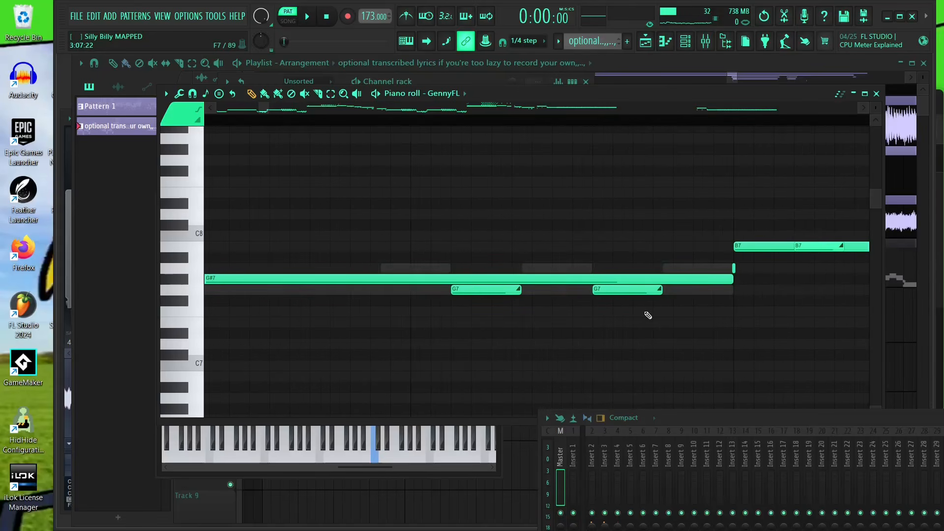
pyautogui.rightClick(628, 290)
pyautogui.rightClick(512, 289)
# - Delete the short A7 and G7 notes overlapping the G#7 note leading into bar 5
pyautogui.scroll(-3, 727, 320)
pyautogui.scroll(-3, 354, 261)
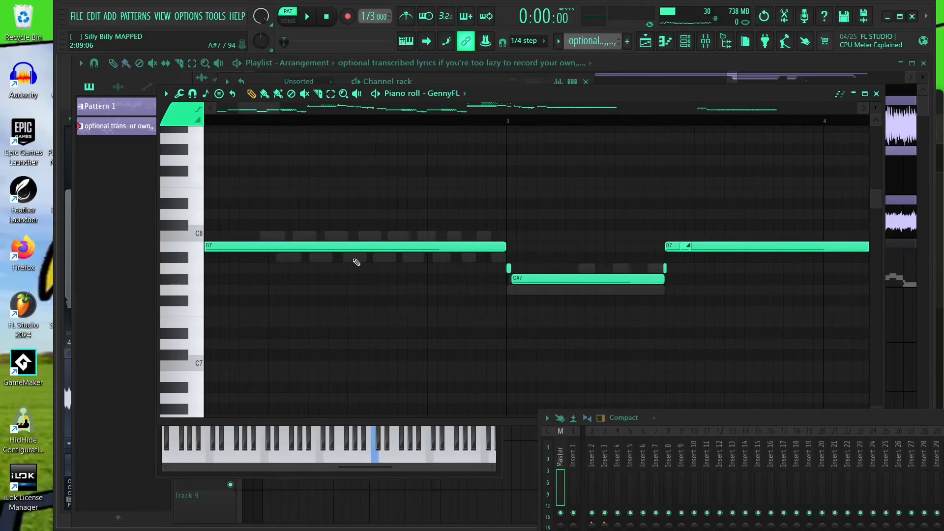
pyautogui.scroll(5, 553, 271)
pyautogui.moveTo(521, 274); pyautogui.dragTo(809, 284)
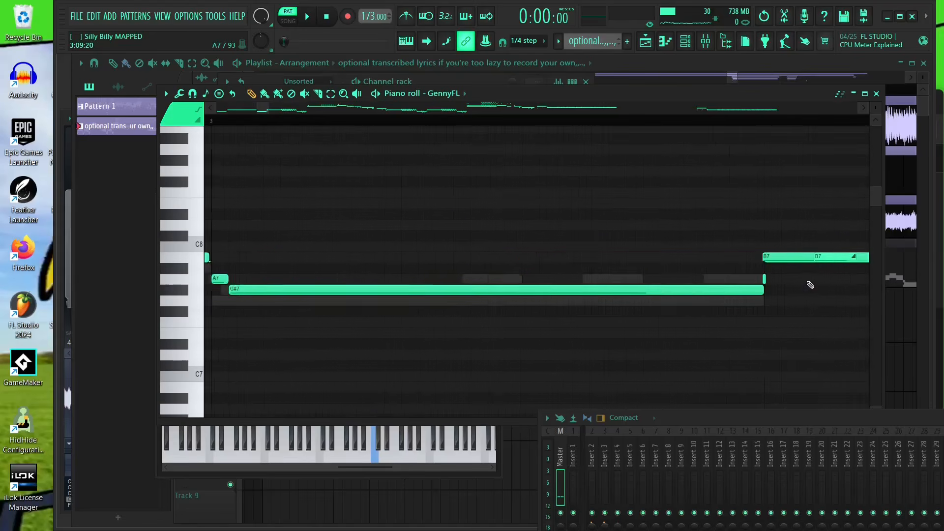
pyautogui.scroll(-4, 809, 284)
pyautogui.rightClick(454, 246)
pyautogui.rightClick(626, 283)
pyautogui.rightClick(594, 282)
pyautogui.scroll(1, 496, 304)
pyautogui.scroll(2, 496, 304)
pyautogui.moveTo(447, 306); pyautogui.dragTo(268, 309)
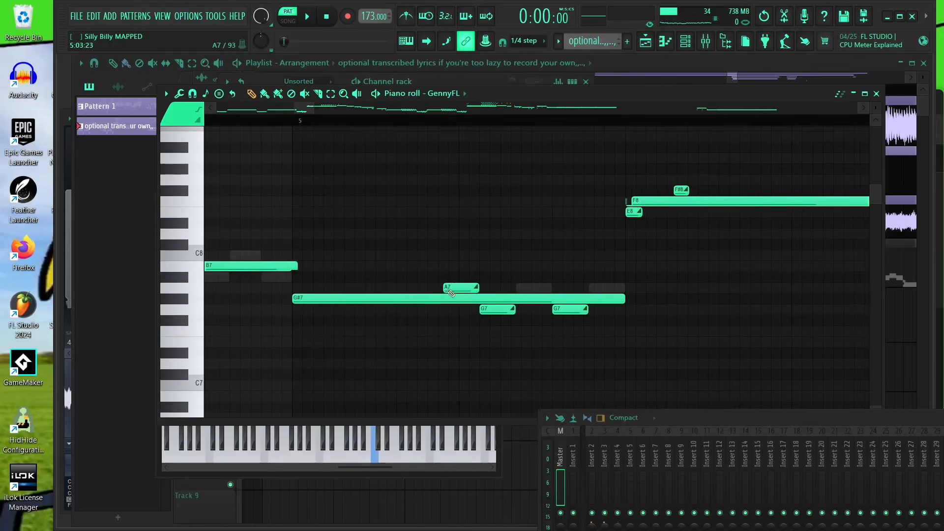
pyautogui.rightClick(458, 288)
pyautogui.rightClick(492, 310)
pyautogui.rightClick(570, 310)
pyautogui.scroll(-3, 497, 311)
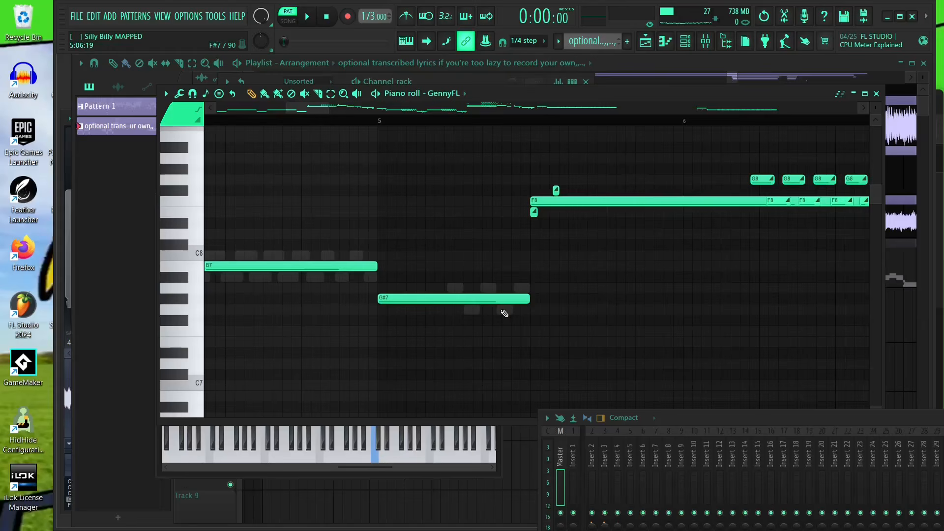
pyautogui.scroll(6, 501, 268)
pyautogui.scroll(-6, 582, 263)
pyautogui.scroll(-3, 472, 290)
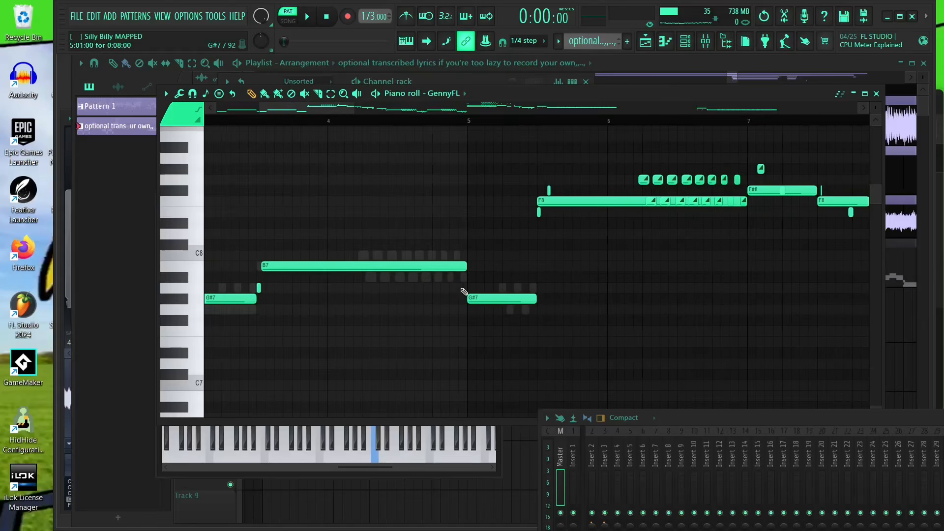
pyautogui.click(258, 290)
pyautogui.rightClick(261, 288)
# - Move the long F8 note after bar 5 up to F#8
pyautogui.scroll(6, 566, 224)
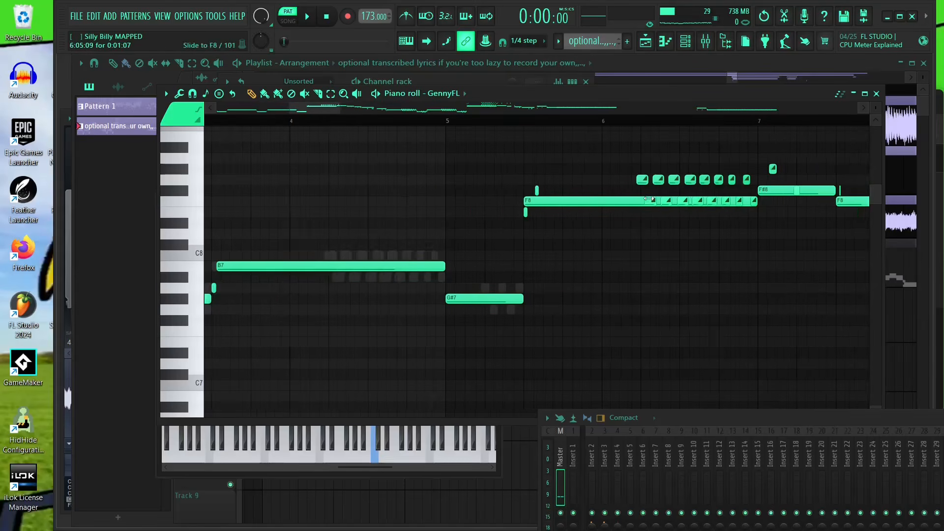
pyautogui.scroll(3, 375, 225)
pyautogui.rightClick(362, 217)
pyautogui.click(370, 213)
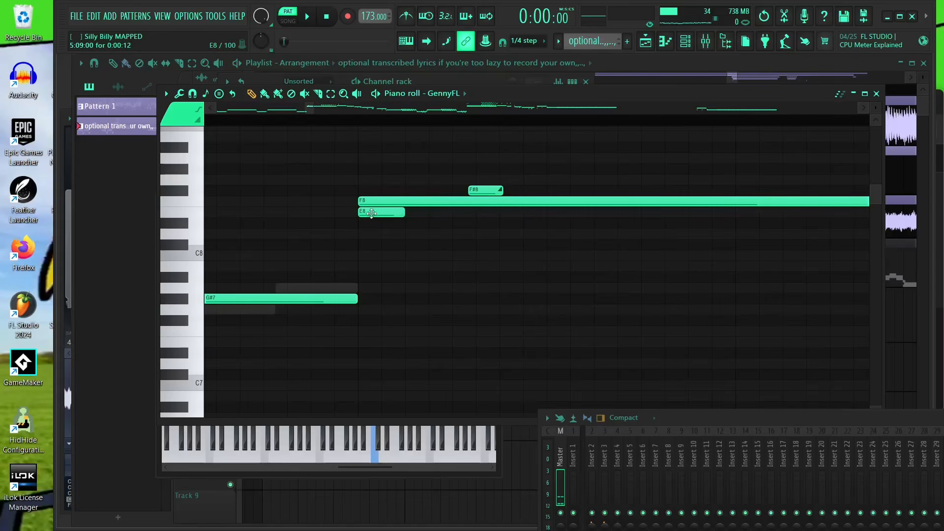
pyautogui.click(404, 200)
pyautogui.moveTo(406, 201); pyautogui.dragTo(454, 187)
# - Delete the short G8 and F8 notes surrounding the long F#8 note
pyautogui.scroll(-3, 441, 202)
pyautogui.rightClick(436, 193)
pyautogui.scroll(-3, 344, 258)
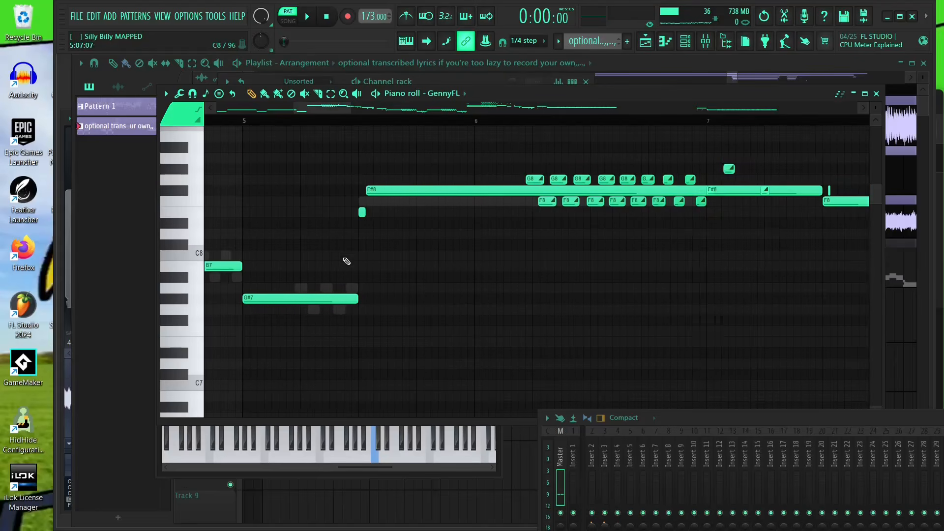
pyautogui.scroll(3, 713, 192)
pyautogui.moveTo(683, 190)
pyautogui.mouseDown()
pyautogui.moveTo(682, 174)
pyautogui.moveTo(698, 177)
pyautogui.moveTo(680, 190)
pyautogui.mouseUp()
pyautogui.rightClick(660, 179)
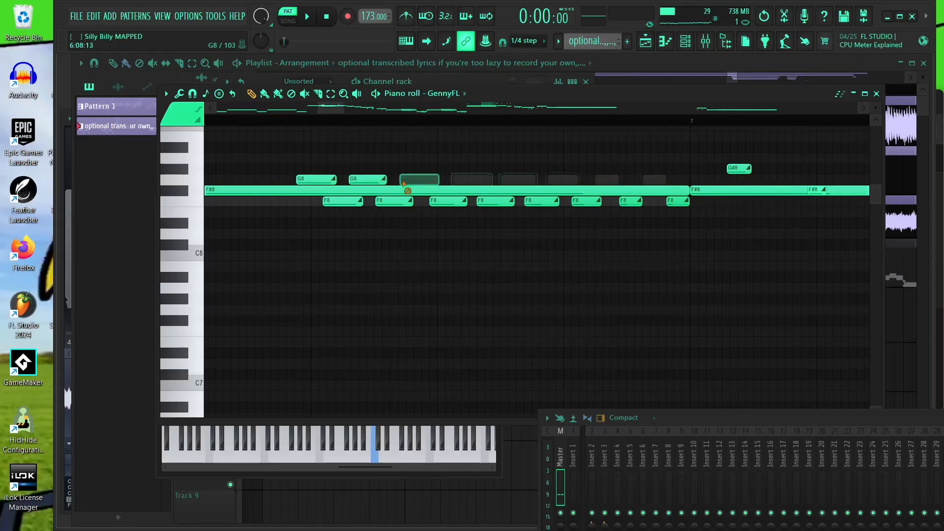
pyautogui.rightClick(470, 207)
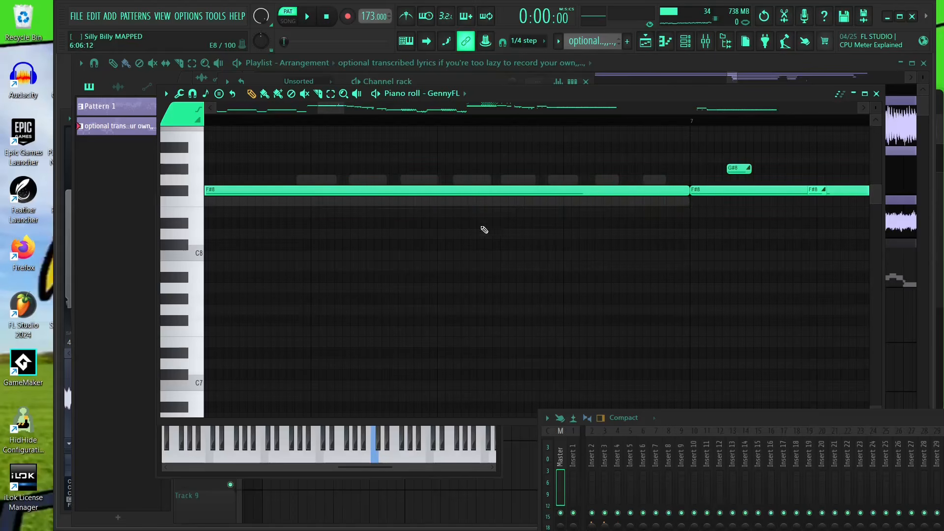
# - Play back the pattern from bar 4 to hear the simplified F#8 section
pyautogui.scroll(-3, 483, 228)
pyautogui.click(350, 123)
pyautogui.press('space')
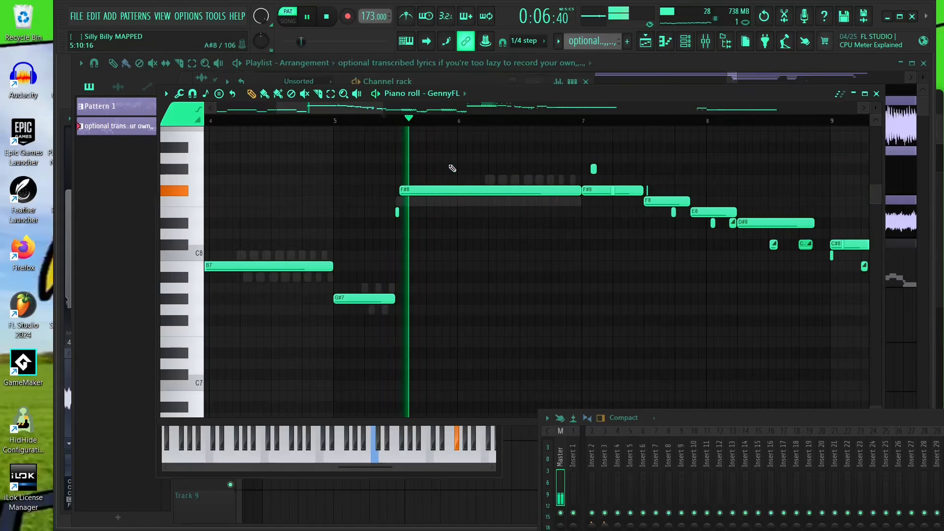
# - Shorten the long F#8 note starting at bar 7 into a short note
pyautogui.scroll(3, 613, 189)
pyautogui.moveTo(620, 185); pyautogui.dragTo(540, 219)
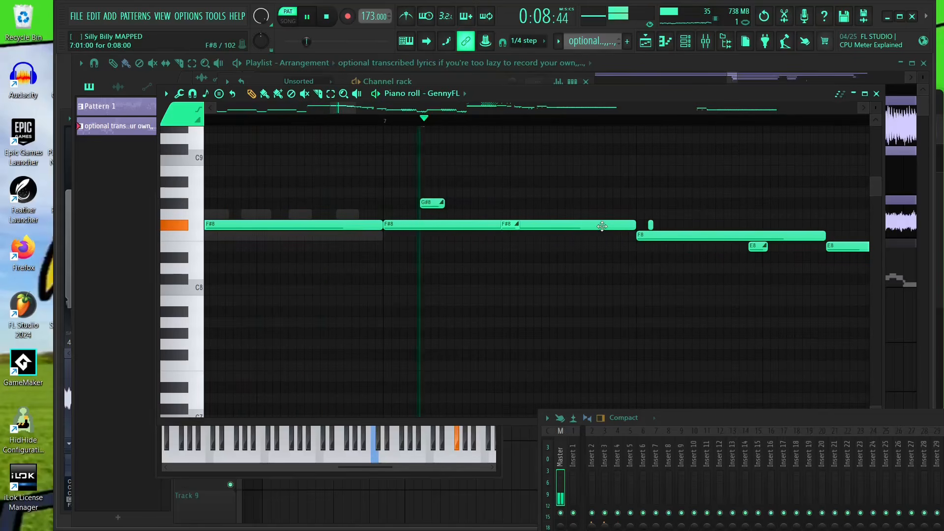
pyautogui.press('space')
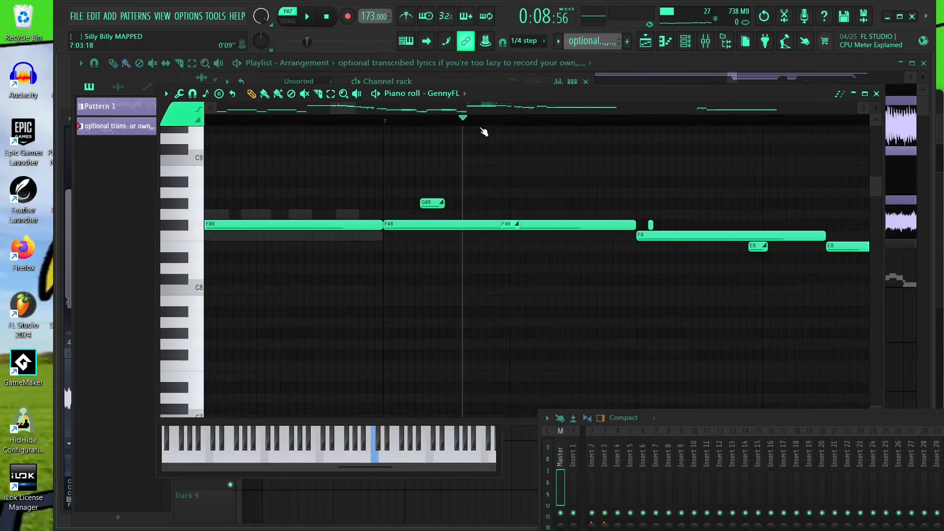
pyautogui.scroll(2, 613, 228)
pyautogui.moveTo(642, 225); pyautogui.dragTo(361, 231)
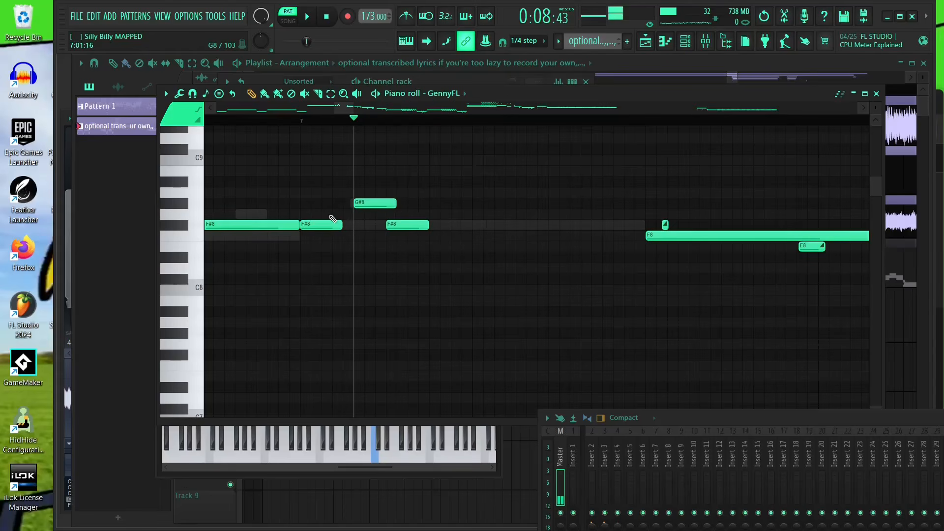
# - Lengthen the G#8 note above the F#8 notes and reposition it to start earlier
pyautogui.scroll(3, 333, 218)
pyautogui.moveTo(399, 204); pyautogui.dragTo(541, 204)
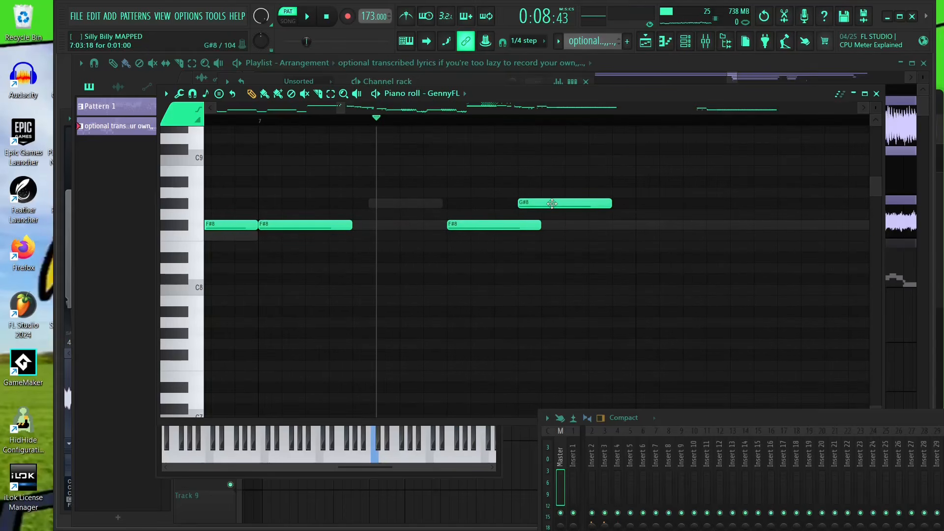
pyautogui.click(403, 203)
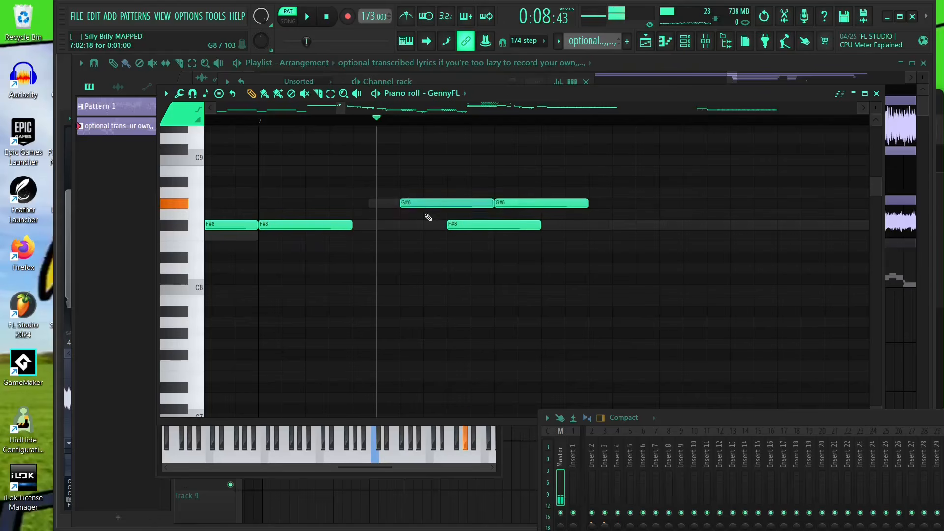
pyautogui.moveTo(499, 206); pyautogui.dragTo(403, 205)
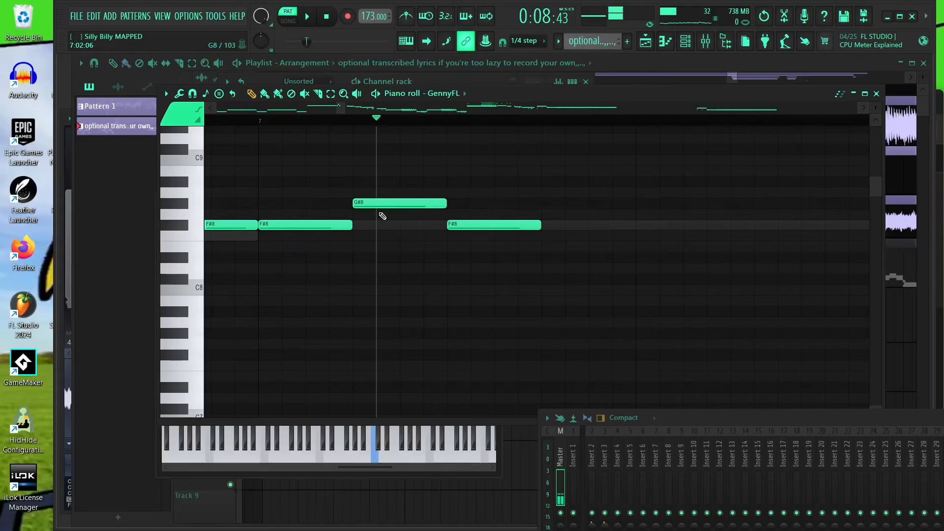
# - Play back the pattern around bar 7 to hear the edited F#8 and G#8 notes
pyautogui.scroll(-4, 262, 305)
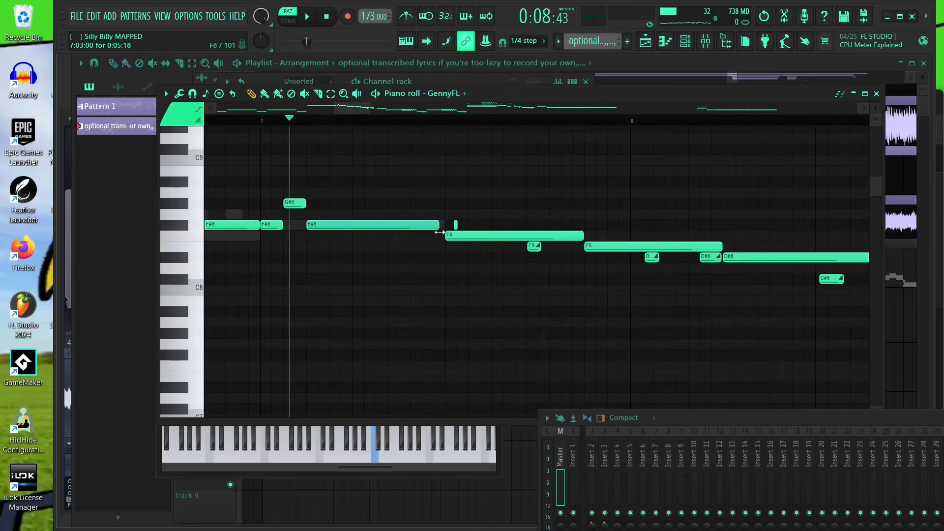
pyautogui.press('space')
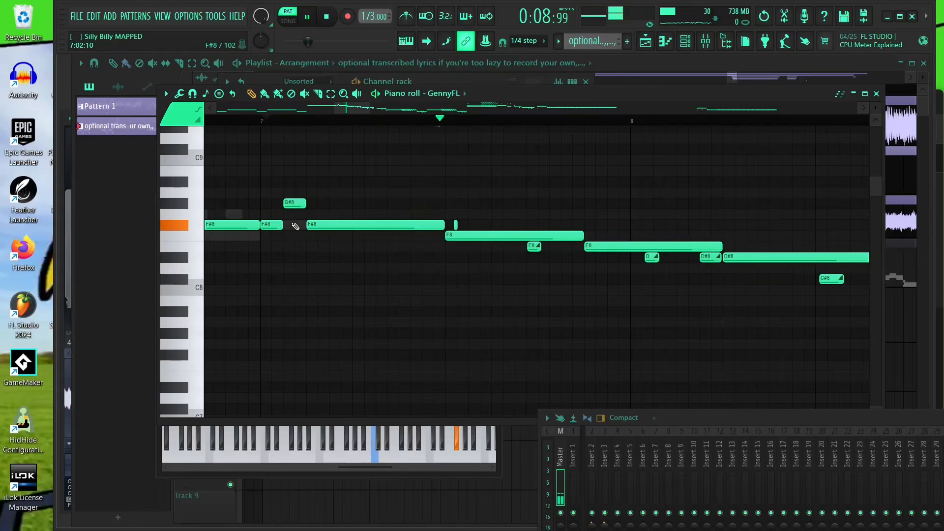
pyautogui.scroll(-4, 668, 256)
pyautogui.scroll(4, 643, 236)
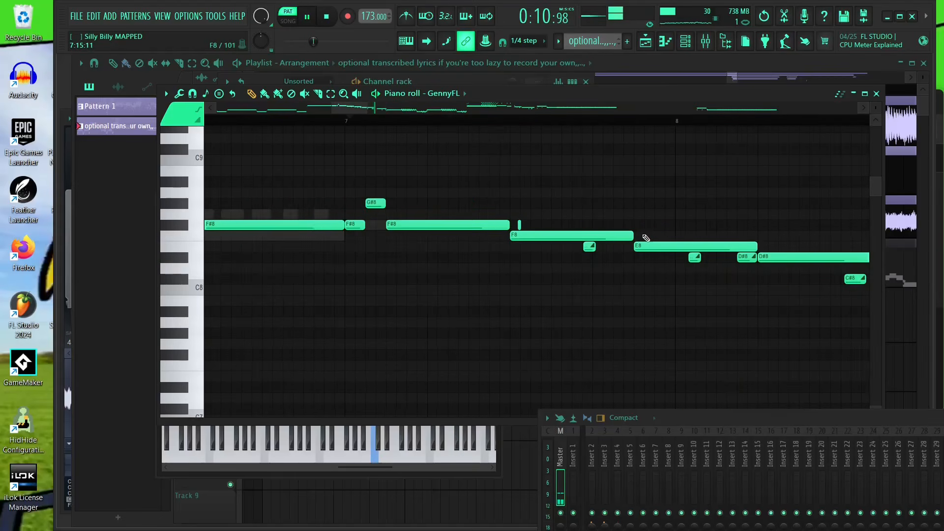
pyautogui.press('space')
# - Shorten the F8 note after bar 7 and stretch the short F#8 note above it into a long note
pyautogui.scroll(3, 633, 236)
pyautogui.moveTo(613, 236); pyautogui.dragTo(382, 240)
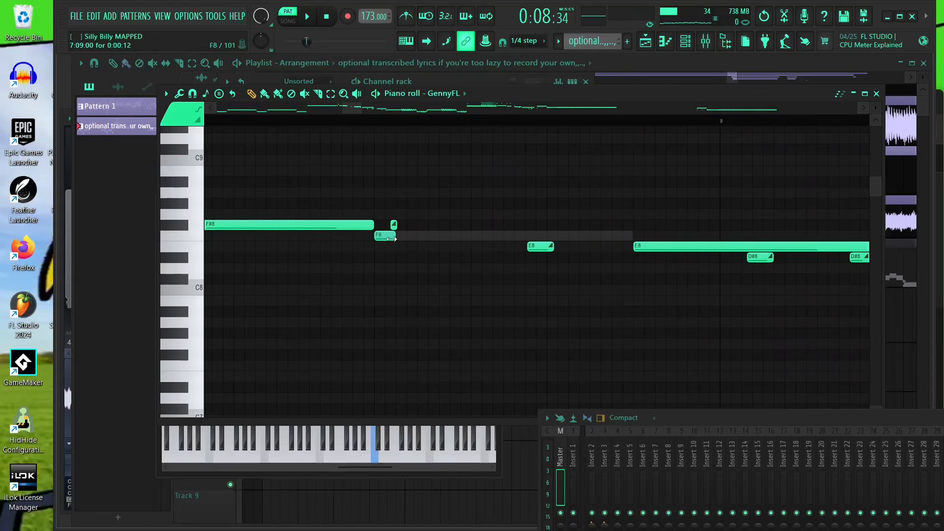
pyautogui.scroll(3, 383, 235)
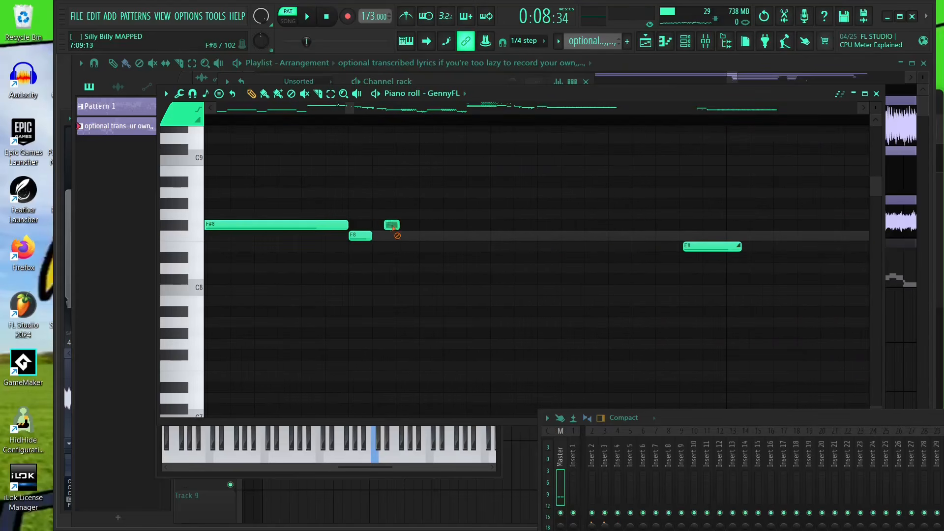
pyautogui.moveTo(392, 225); pyautogui.dragTo(723, 225)
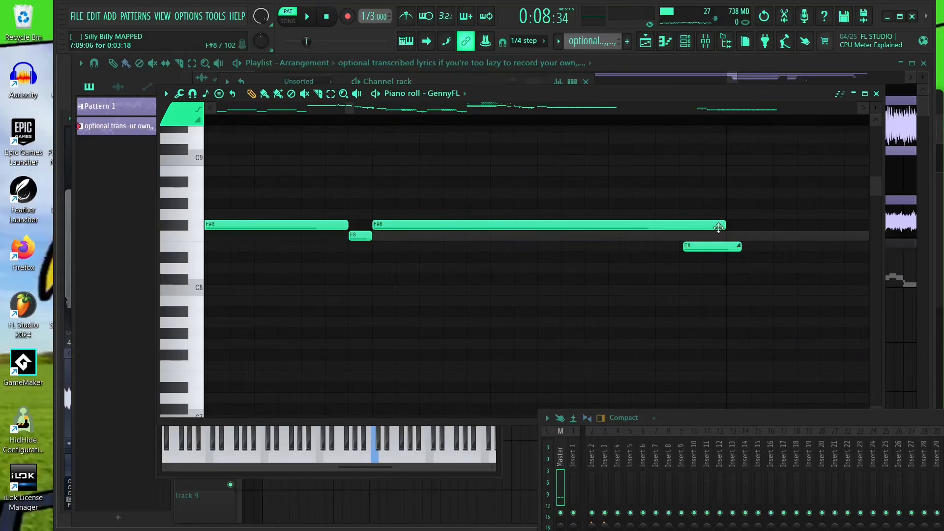
# - Adjust the note before the long E8 note so it ends where the long E8 begins
pyautogui.scroll(-4, 373, 236)
pyautogui.moveTo(523, 248); pyautogui.dragTo(540, 234)
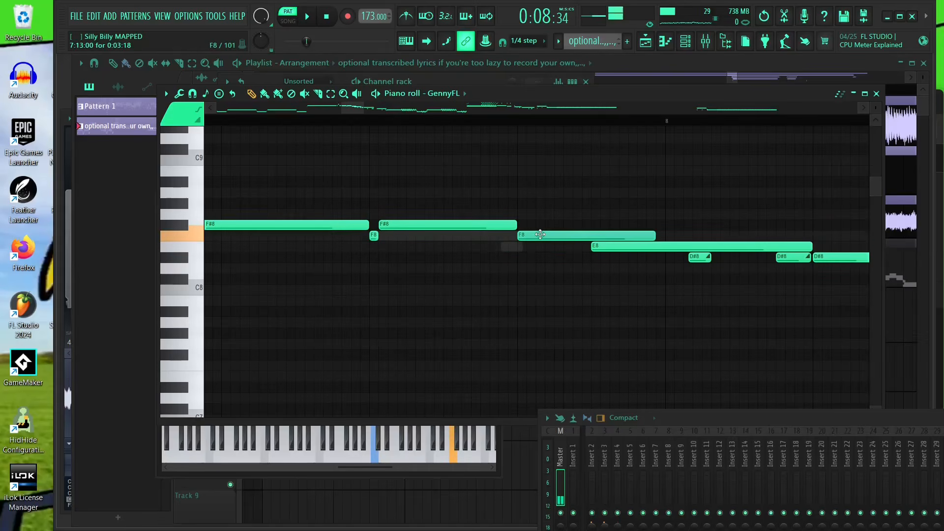
pyautogui.press('space')
pyautogui.moveTo(655, 238); pyautogui.dragTo(584, 247)
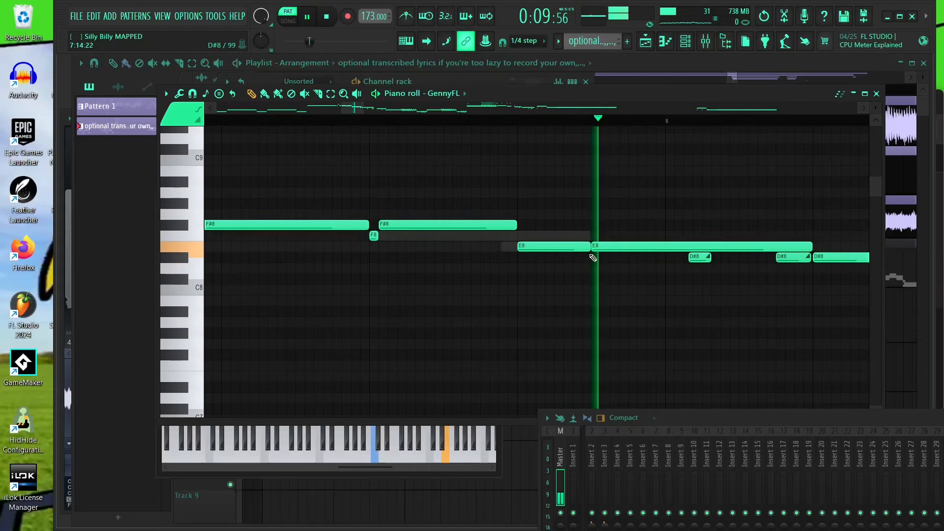
# - Play back the pattern from just before bar 7 to review the edits
pyautogui.scroll(-4, 577, 240)
pyautogui.scroll(-3, 572, 226)
pyautogui.click(459, 120)
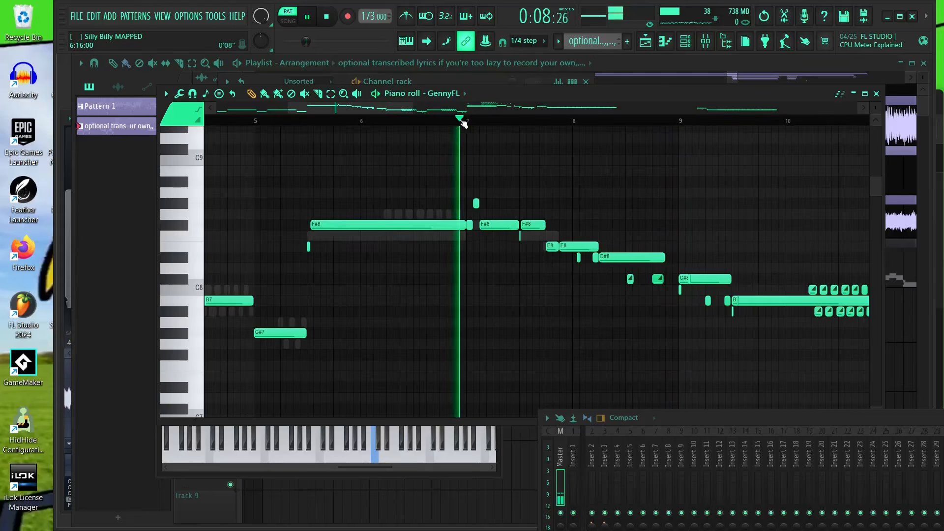
pyautogui.press('space')
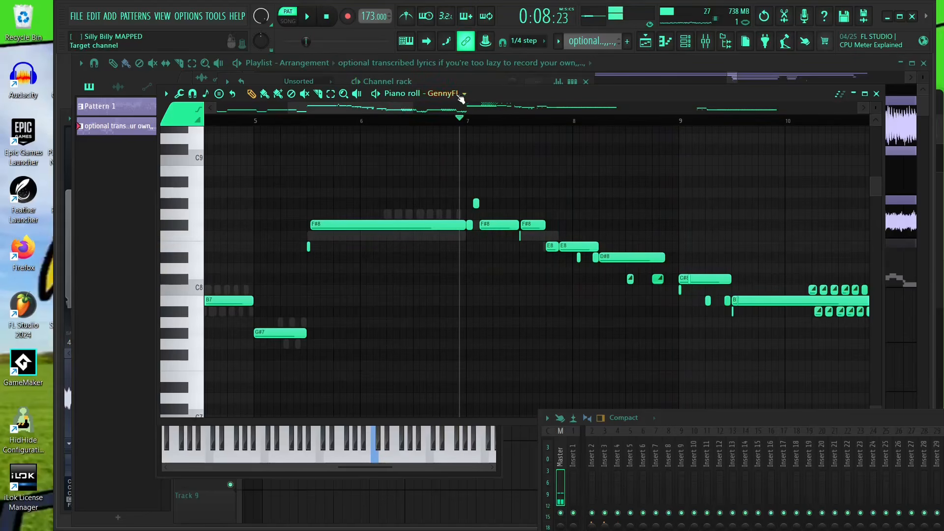
# - Shorten the long E8 note near bar 8 so it ends well before the D#8 note
pyautogui.scroll(2, 677, 211)
pyautogui.scroll(3, 556, 241)
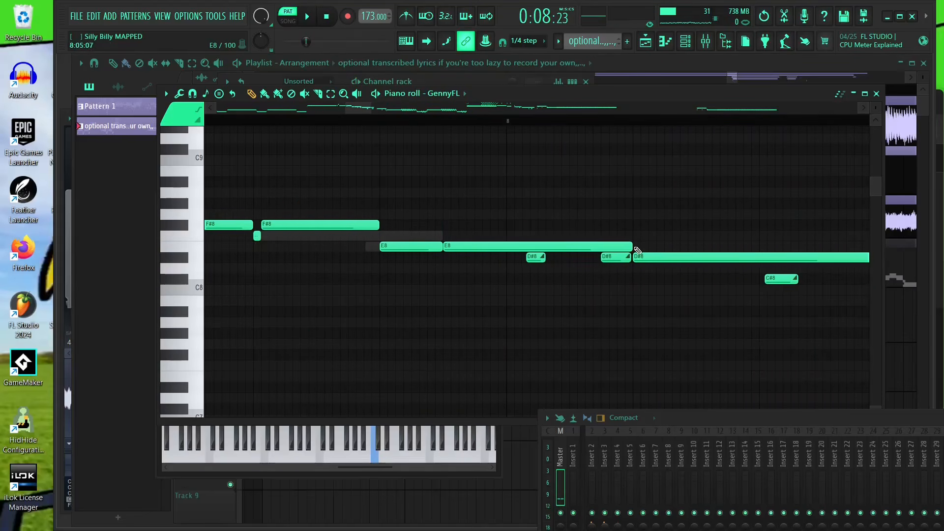
pyautogui.scroll(1, 638, 250)
pyautogui.moveTo(634, 247); pyautogui.dragTo(491, 266)
# - Play back the pattern around bars 13 to 15 to hear the stacked notes
pyautogui.press('space')
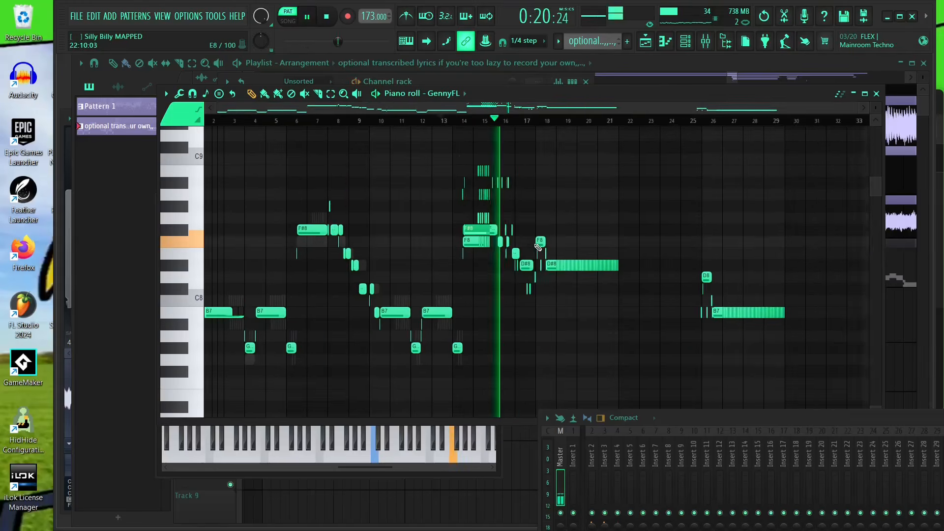
pyautogui.scroll(1, 536, 240)
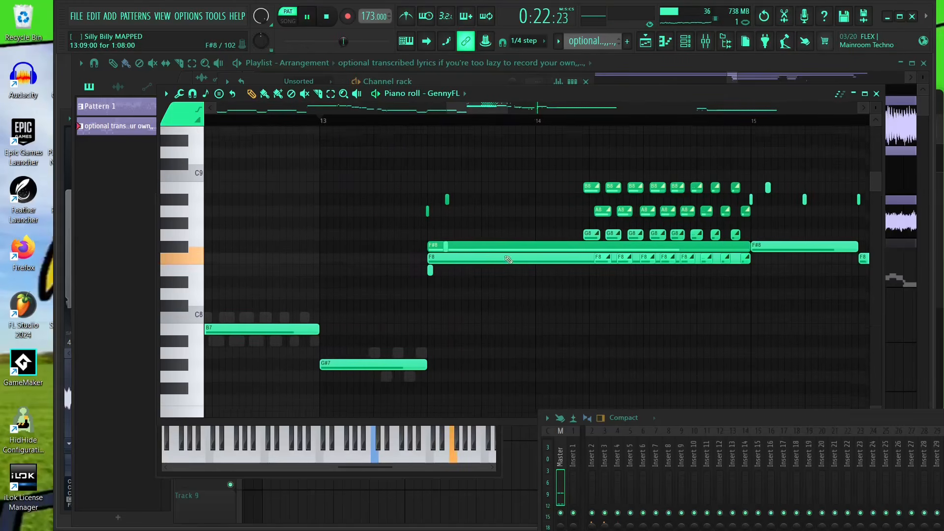
pyautogui.press('space')
pyautogui.scroll(4, 467, 252)
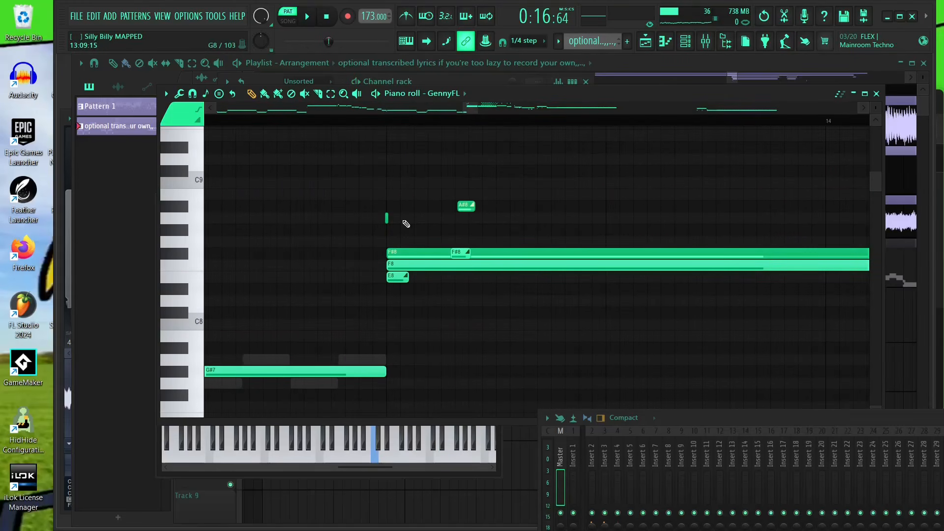
# - Adjust the length of the E8 note under the long F8 note near bar 13
pyautogui.click(426, 267)
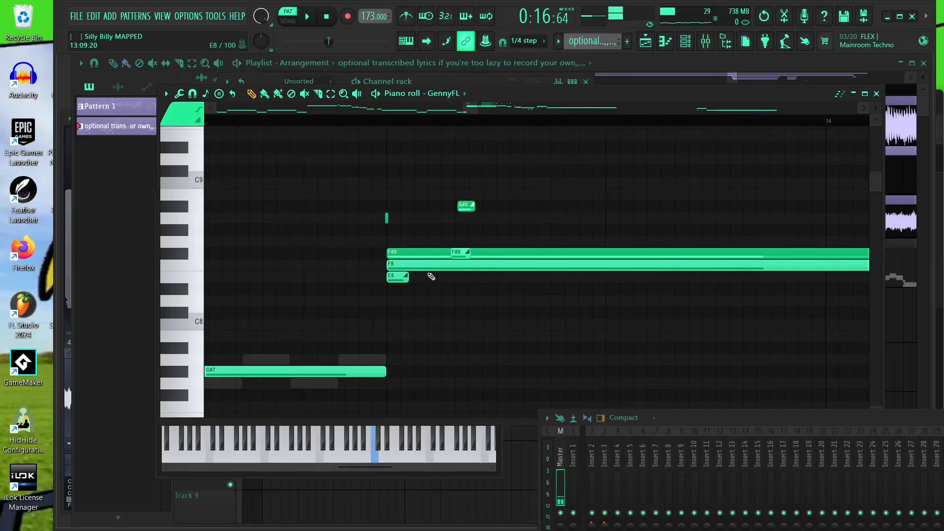
pyautogui.moveTo(496, 313); pyautogui.dragTo(423, 328)
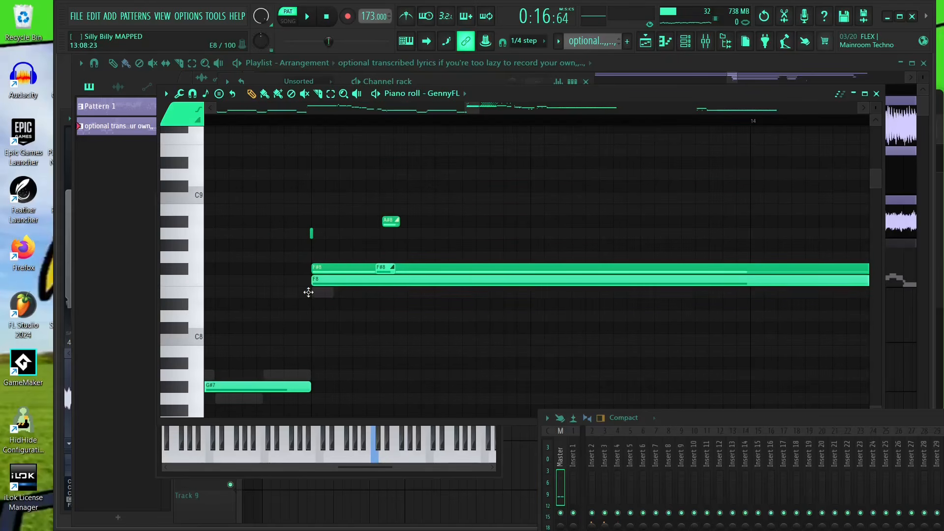
pyautogui.scroll(-4, 265, 283)
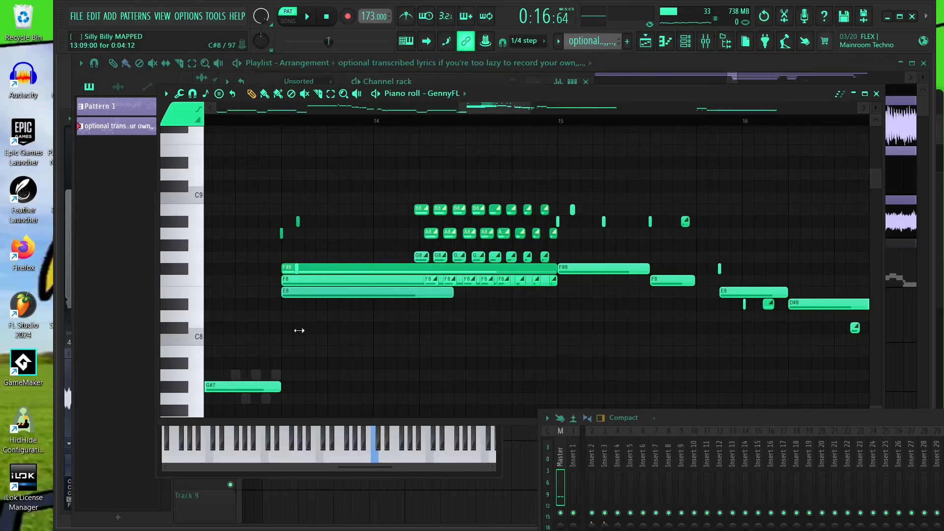
pyautogui.scroll(5, 287, 330)
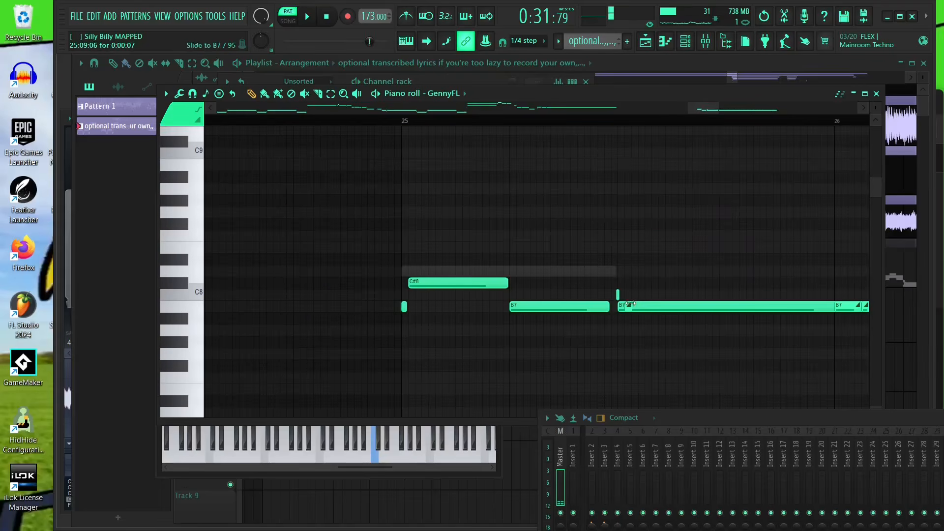
# - Reposition and lengthen the B7 note following the C#8 note at bar 25
pyautogui.scroll(2, 386, 311)
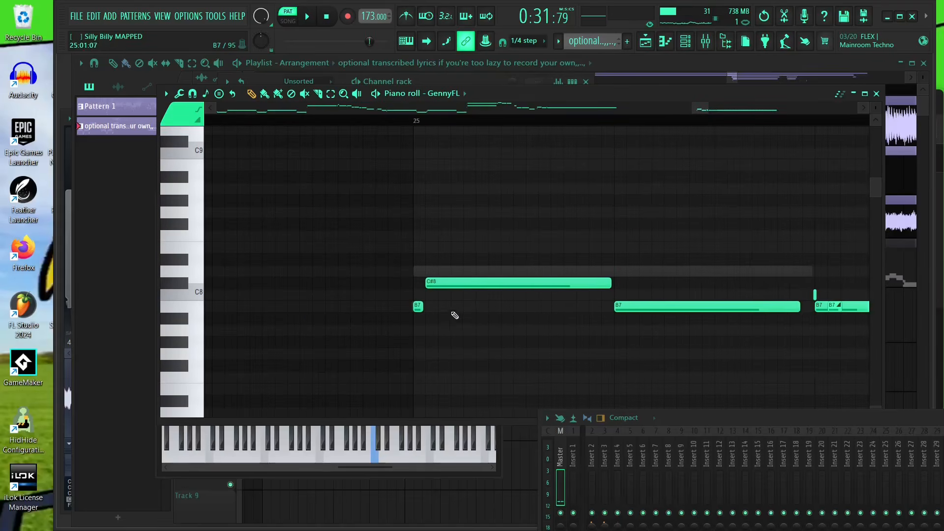
pyautogui.moveTo(657, 311); pyautogui.dragTo(502, 288)
pyautogui.scroll(2, 623, 290)
pyautogui.moveTo(666, 285); pyautogui.dragTo(685, 284)
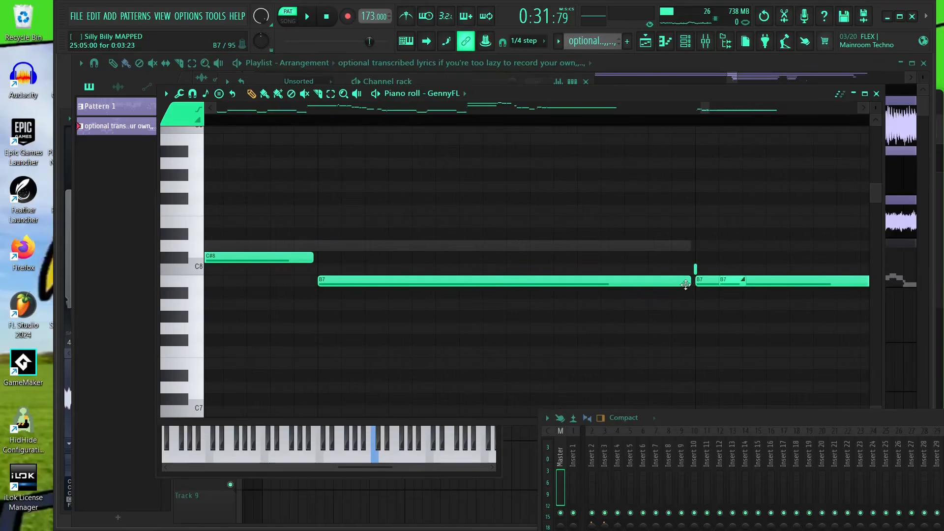
# - Select the C#8 and B7 notes around bar 25 and apply the Articulate tool with its default settings
pyautogui.scroll(-3, 687, 280)
pyautogui.scroll(2, 380, 169)
pyautogui.click(331, 94)
pyautogui.moveTo(435, 255); pyautogui.dragTo(196, 260)
pyautogui.moveTo(262, 216); pyautogui.dragTo(668, 349)
pyautogui.scroll(-3, 544, 199)
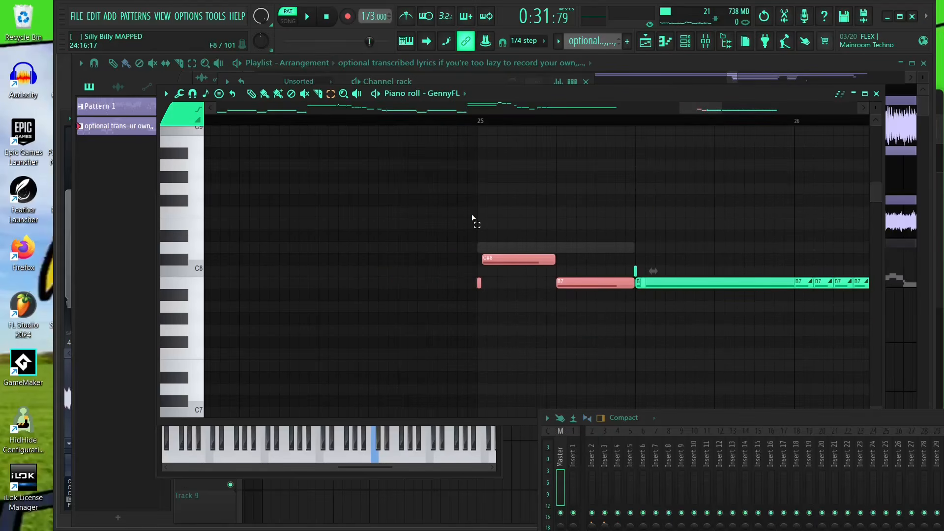
pyautogui.scroll(-5, 633, 249)
pyautogui.scroll(4, 570, 268)
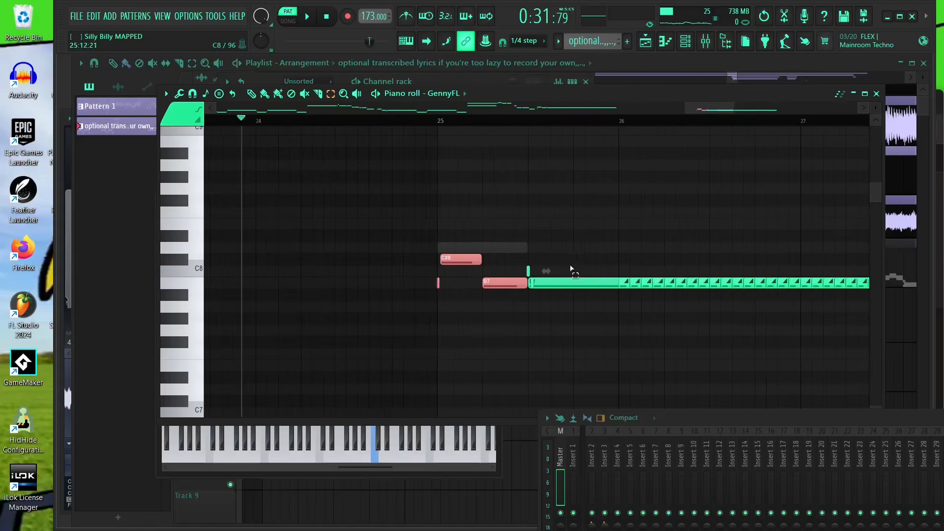
pyautogui.scroll(2, 571, 269)
pyautogui.click(165, 94)
pyautogui.moveTo(179, 193)
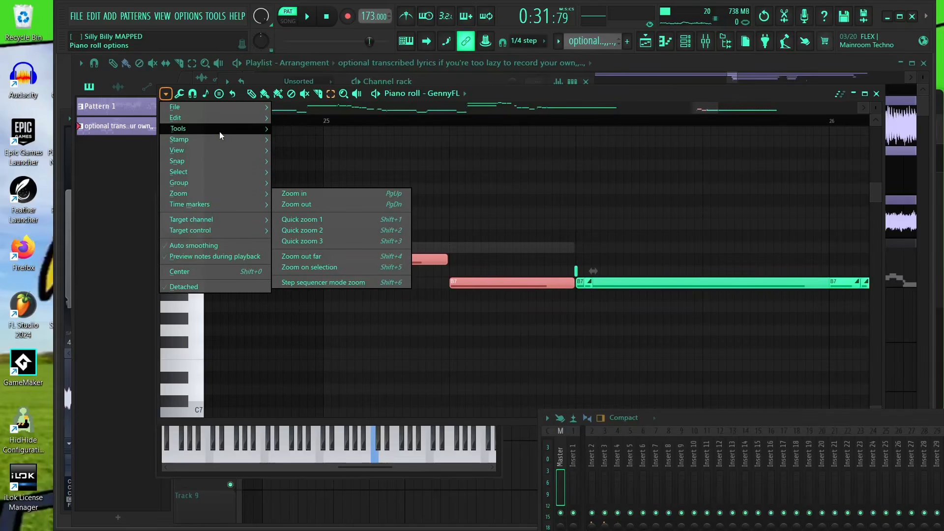
pyautogui.moveTo(219, 131)
pyautogui.click(329, 177)
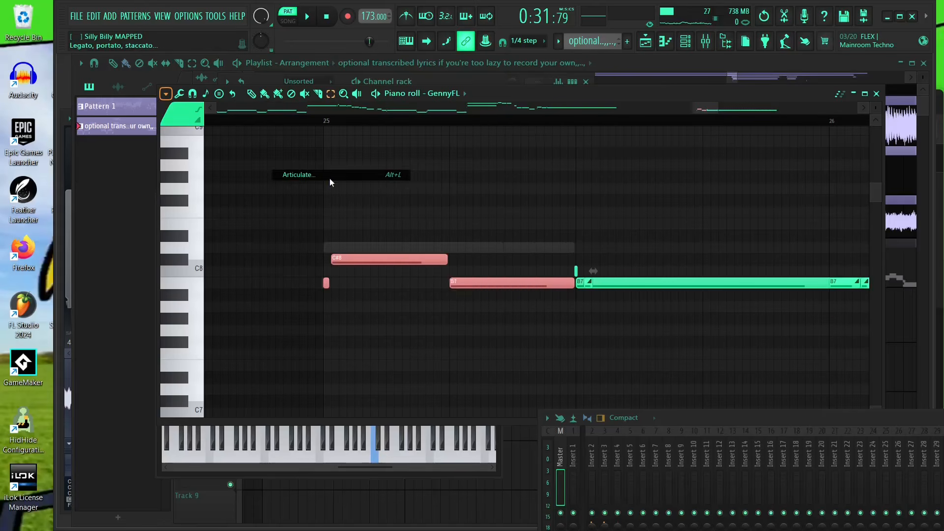
pyautogui.moveTo(488, 198); pyautogui.dragTo(752, 182)
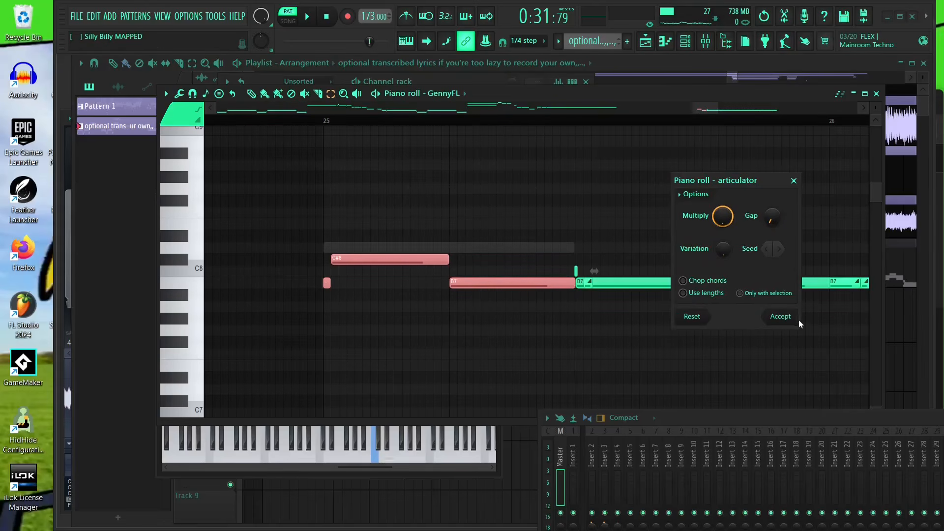
pyautogui.click(789, 321)
# - Return to the Pencil tool and play back the pattern around bar 25
pyautogui.scroll(3, 339, 279)
pyautogui.click(255, 279)
pyautogui.scroll(-3, 254, 276)
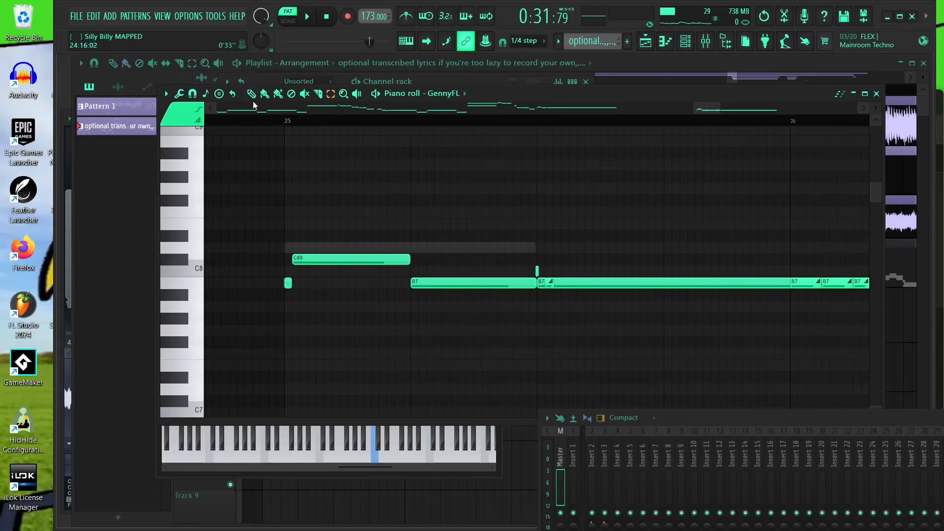
pyautogui.click(252, 94)
pyautogui.scroll(-2, 338, 202)
pyautogui.press('space')
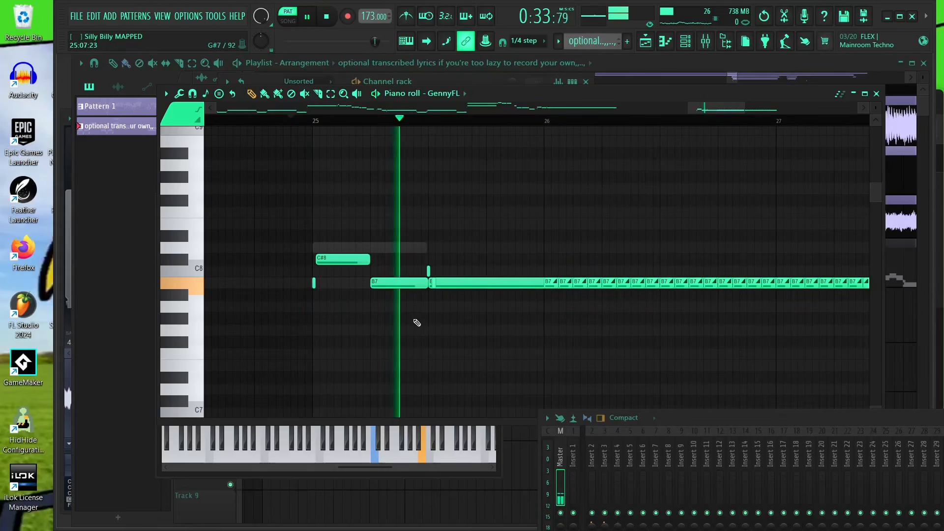
pyautogui.scroll(4, 421, 284)
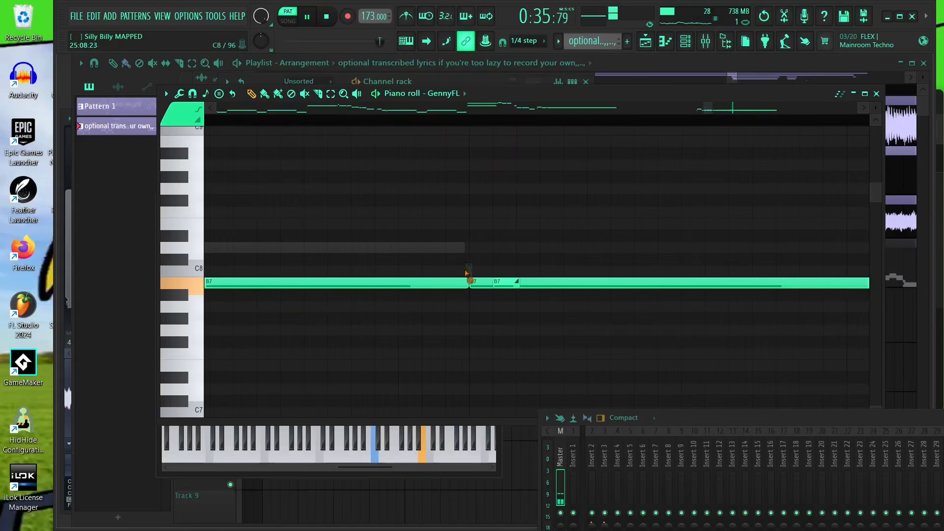
pyautogui.scroll(-4, 450, 283)
pyautogui.press('space')
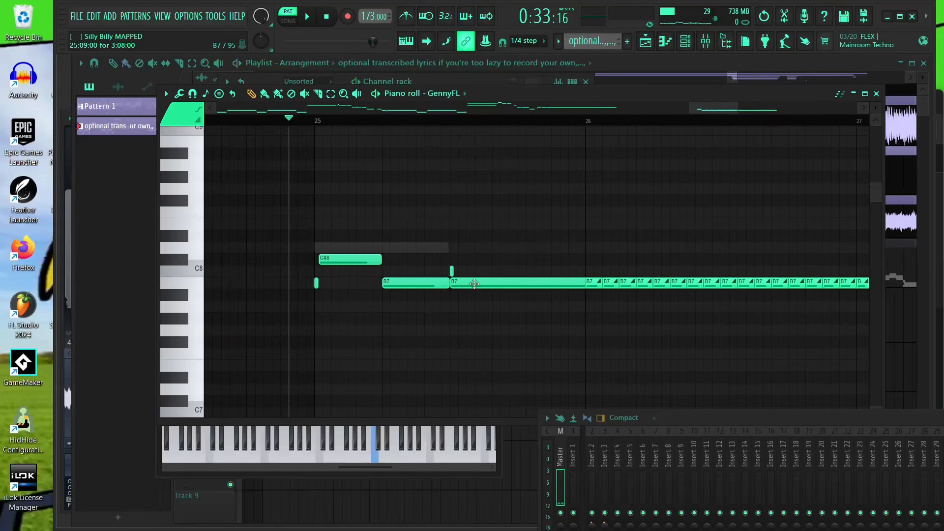
# - Play back the pattern and follow the GennyFL melody from bar 4 through bar 17
pyautogui.moveTo(475, 285); pyautogui.dragTo(592, 261)
pyautogui.scroll(-5, 687, 277)
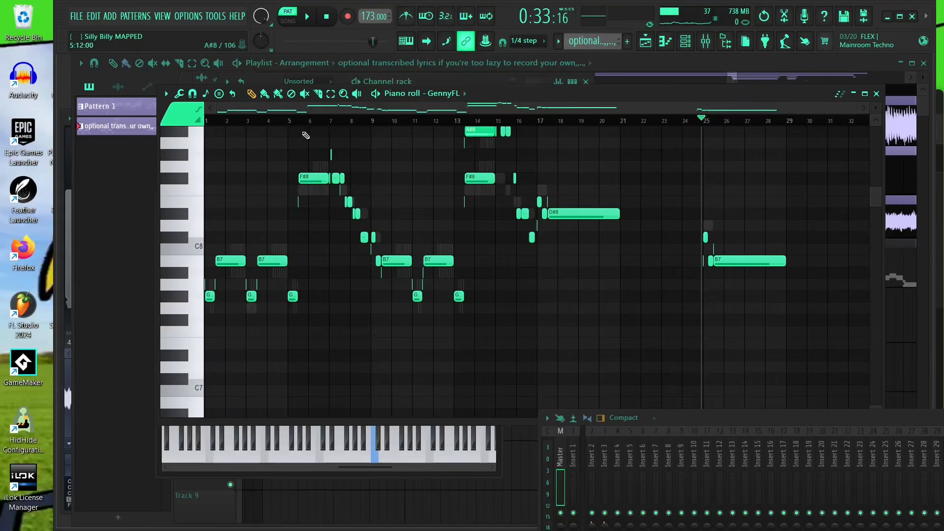
pyautogui.scroll(2, 203, 300)
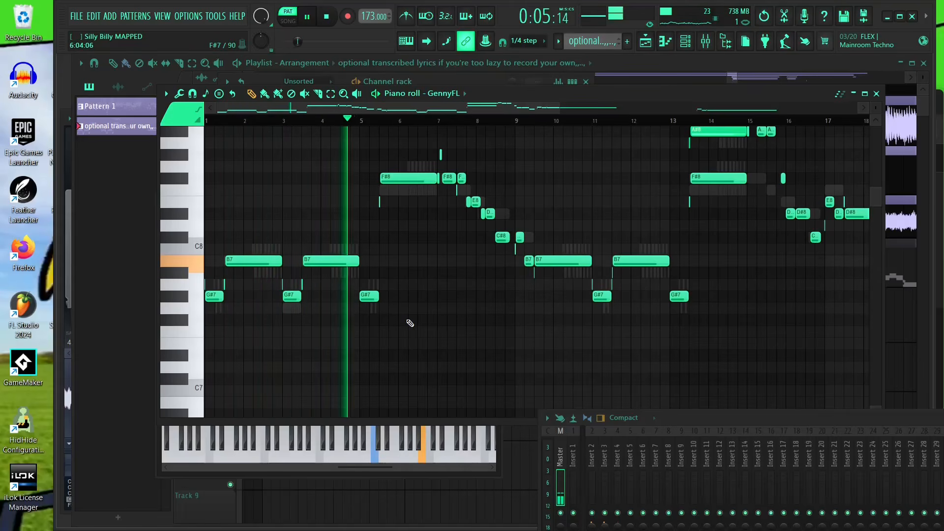
pyautogui.scroll(1, 409, 177)
pyautogui.scroll(2, 421, 190)
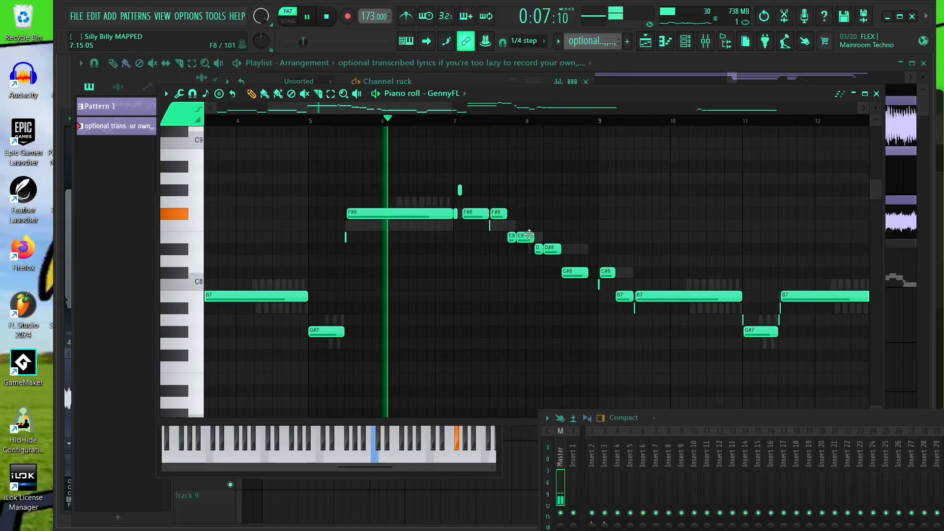
pyautogui.scroll(1, 566, 251)
pyautogui.moveTo(546, 262); pyautogui.dragTo(465, 278)
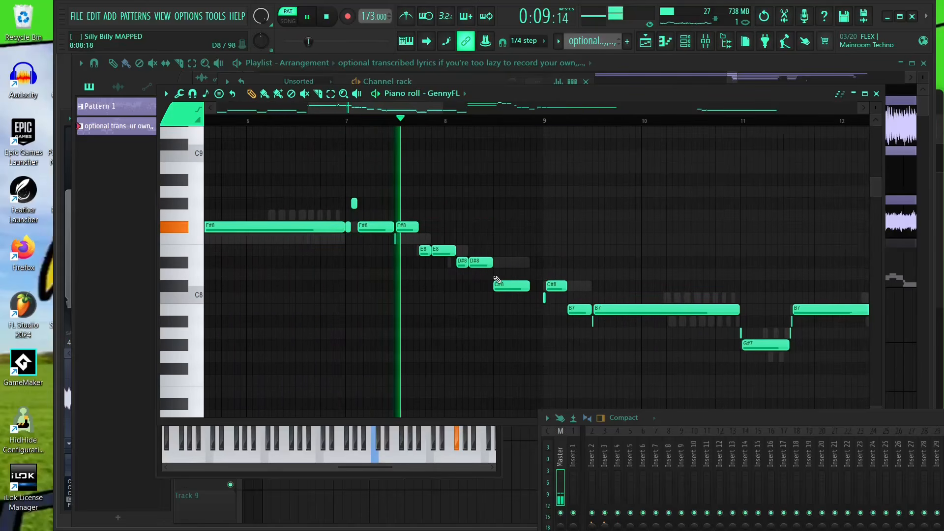
pyautogui.scroll(-1, 394, 208)
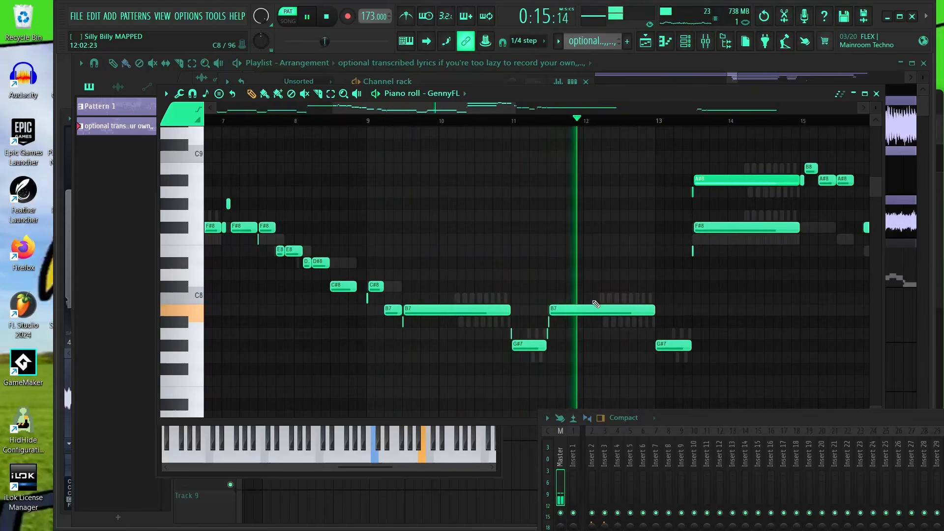
pyautogui.moveTo(629, 322); pyautogui.dragTo(452, 363)
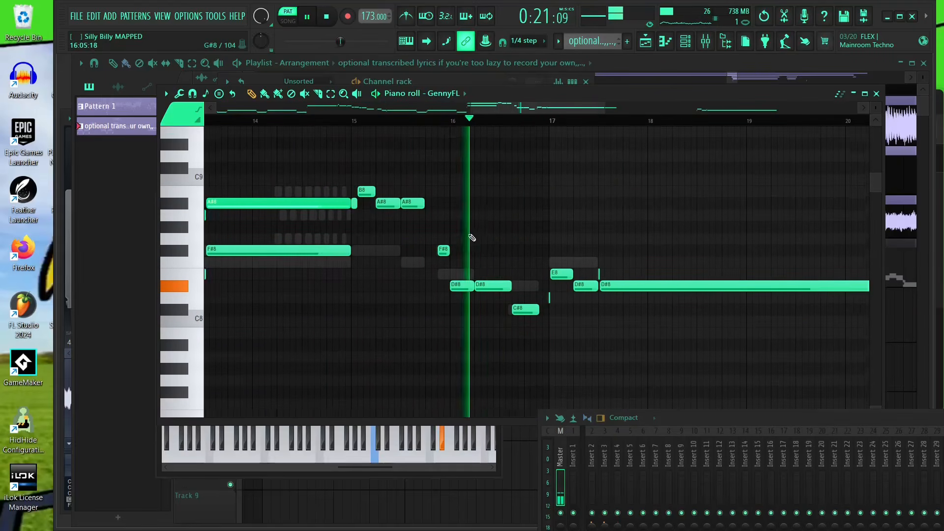
pyautogui.scroll(-6, 472, 270)
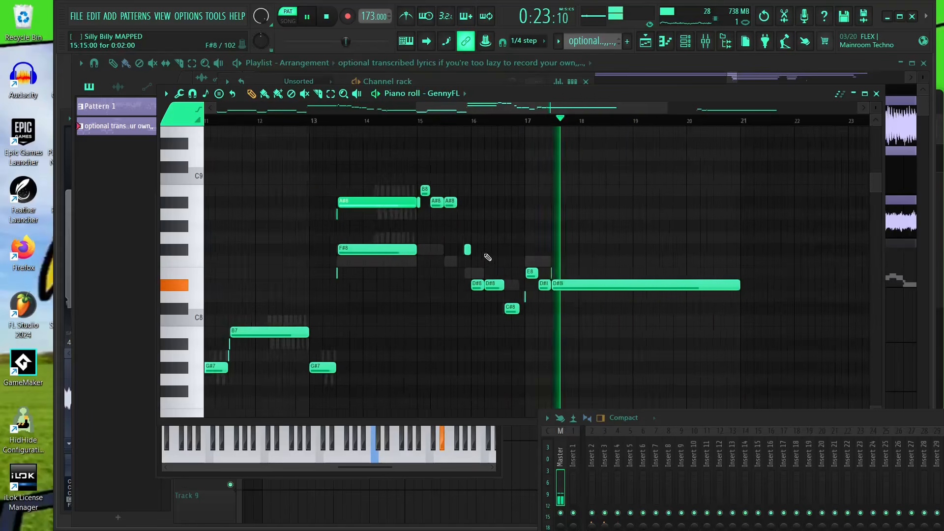
# - Play back the pattern starting from bar 25
pyautogui.click(708, 120)
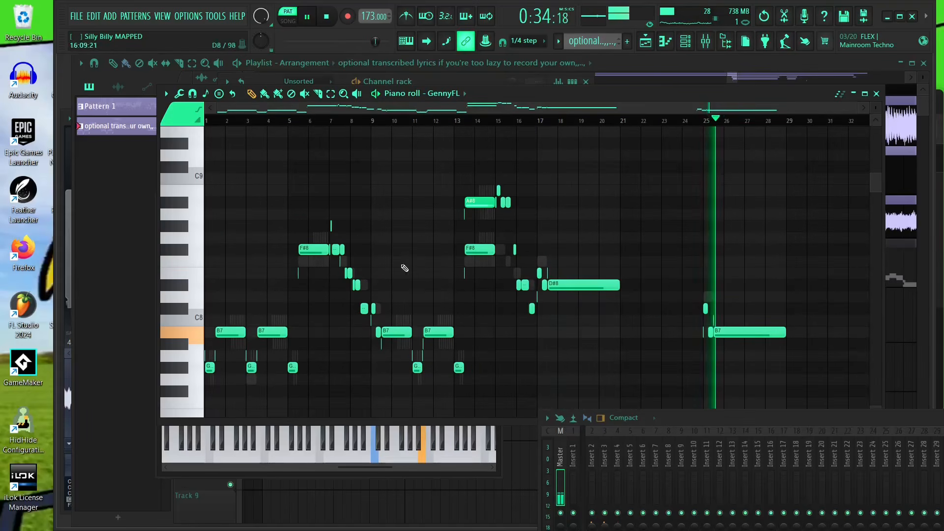
pyautogui.press('space')
pyautogui.click(166, 94)
pyautogui.click(600, 177)
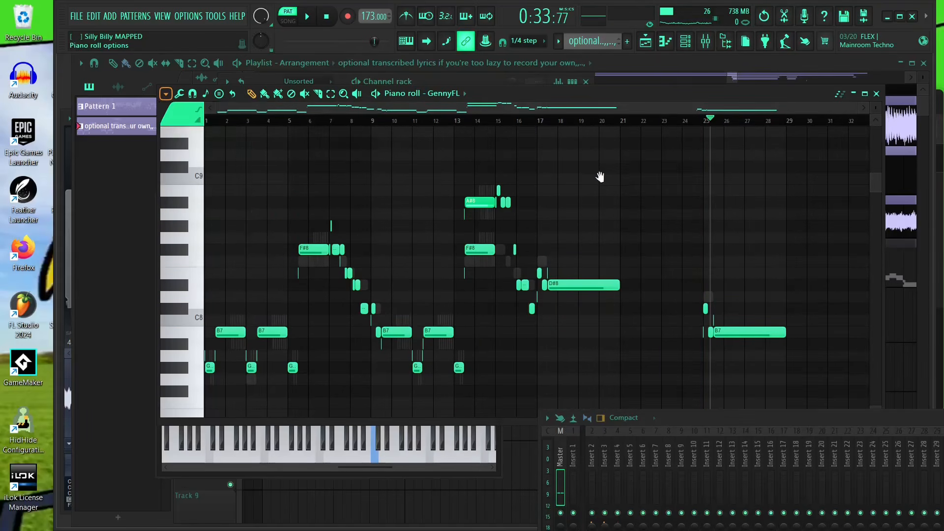
# - Select and remove the long A#8 note and its short A8 lead-in near bar 13
pyautogui.scroll(4, 462, 162)
pyautogui.click(332, 95)
pyautogui.scroll(2, 635, 192)
pyautogui.moveTo(480, 163); pyautogui.dragTo(667, 226)
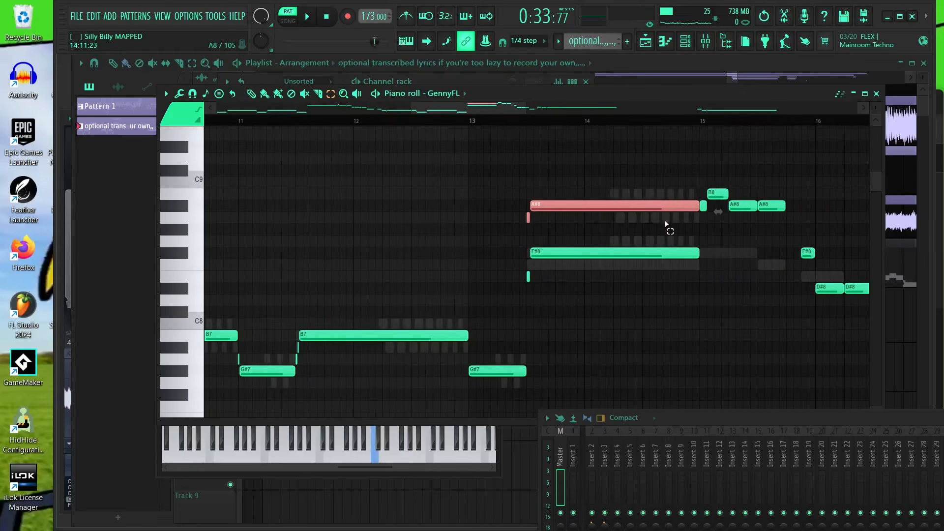
pyautogui.scroll(4, 666, 225)
pyautogui.scroll(-2, 345, 169)
pyautogui.scroll(3, 299, 165)
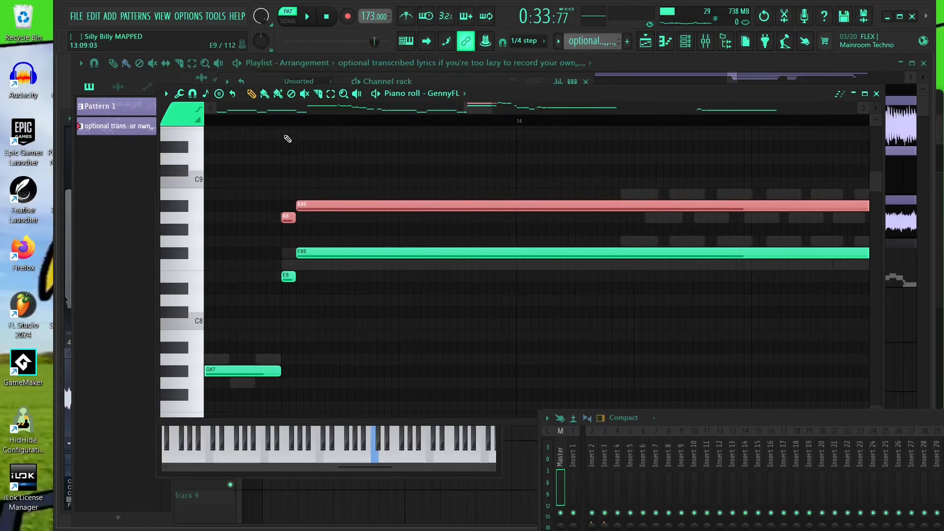
pyautogui.press('Delete')
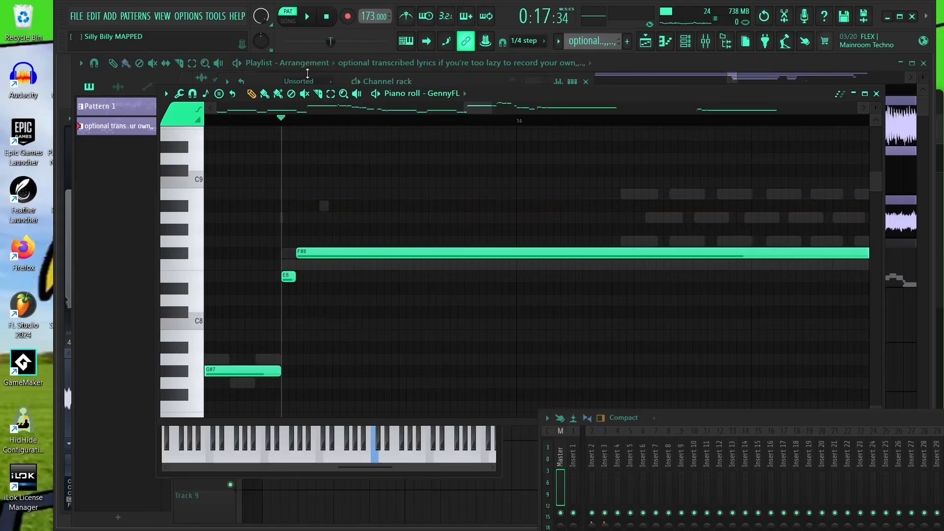
# - Create a GennyFL #2 channel and paste the removed A#8 and A8 notes into its piano roll
pyautogui.click(269, 80)
pyautogui.click(302, 193)
pyautogui.click(333, 72)
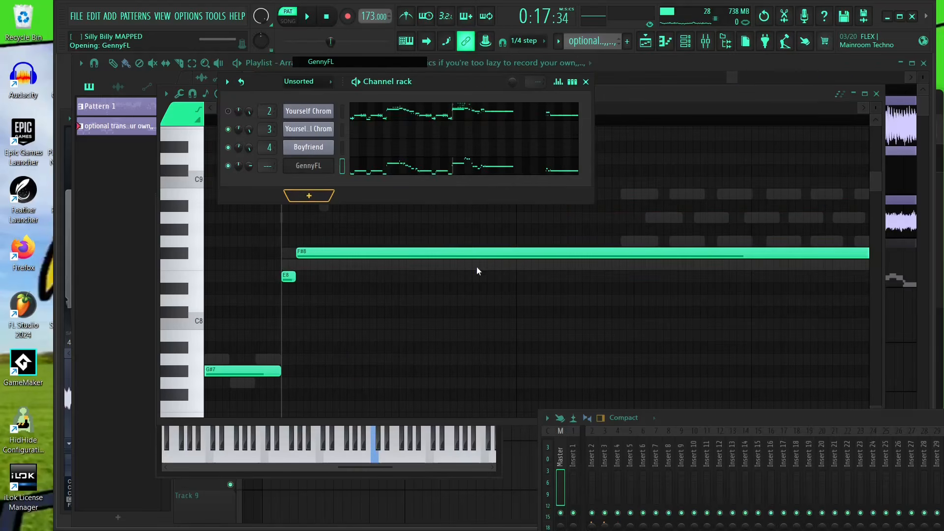
pyautogui.hotkey('ctrl', 'v')
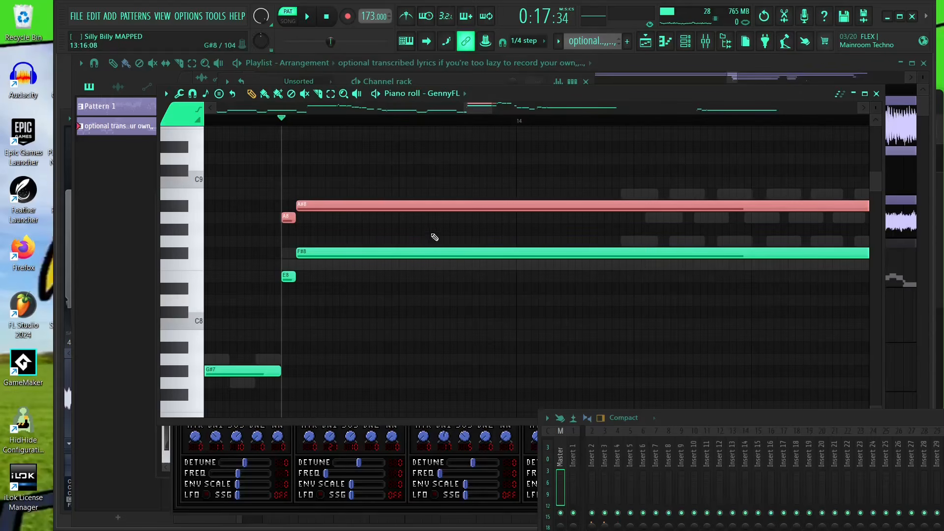
pyautogui.click(427, 94)
pyautogui.click(492, 301)
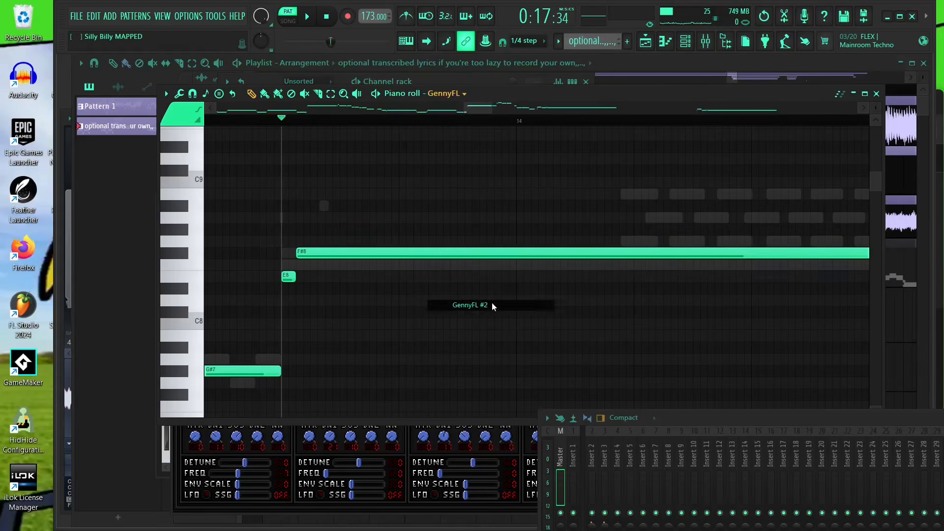
# - Browse the piano roll's target channels and return to the GennyFL channel
pyautogui.scroll(-3, 522, 207)
pyautogui.scroll(2, 464, 95)
pyautogui.scroll(-1, 455, 96)
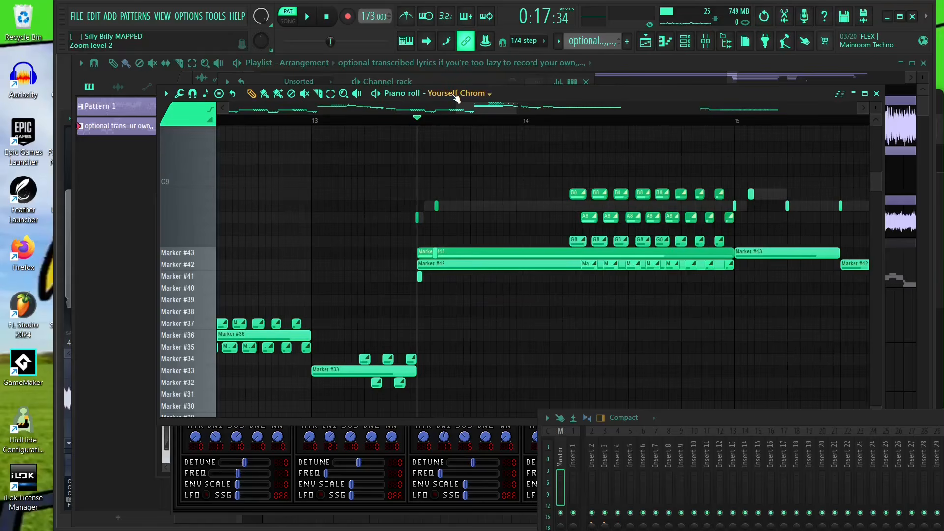
pyautogui.scroll(-2, 522, 148)
pyautogui.click(433, 93)
pyautogui.click(489, 297)
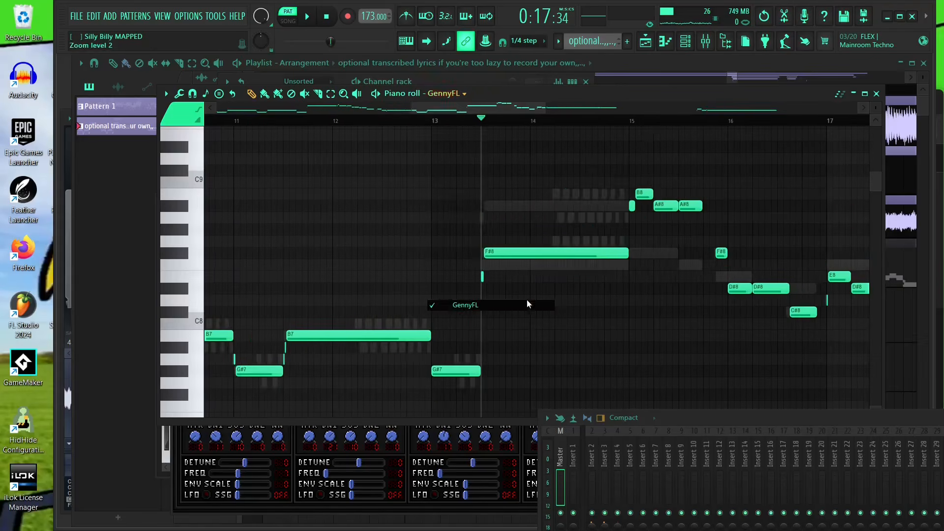
pyautogui.scroll(-2, 531, 275)
# - Export the GennyFL notes as a MIDI file named thgfdsjkaegngd in Downloads
pyautogui.click(167, 97)
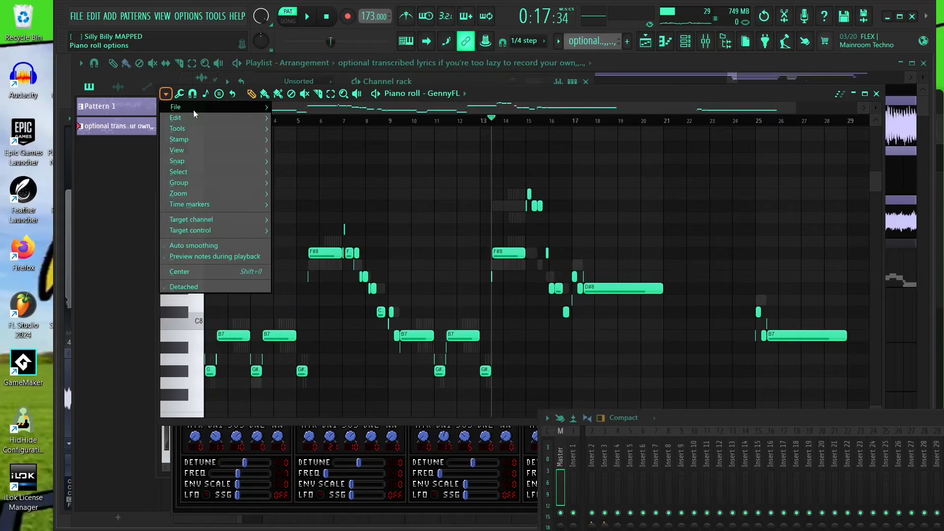
pyautogui.moveTo(195, 111)
pyautogui.click(315, 155)
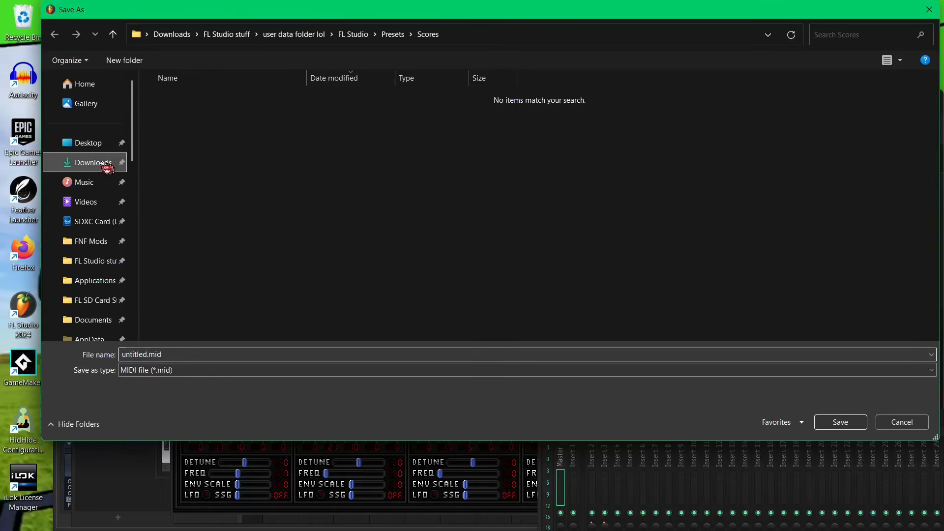
pyautogui.click(106, 166)
pyautogui.click(297, 377)
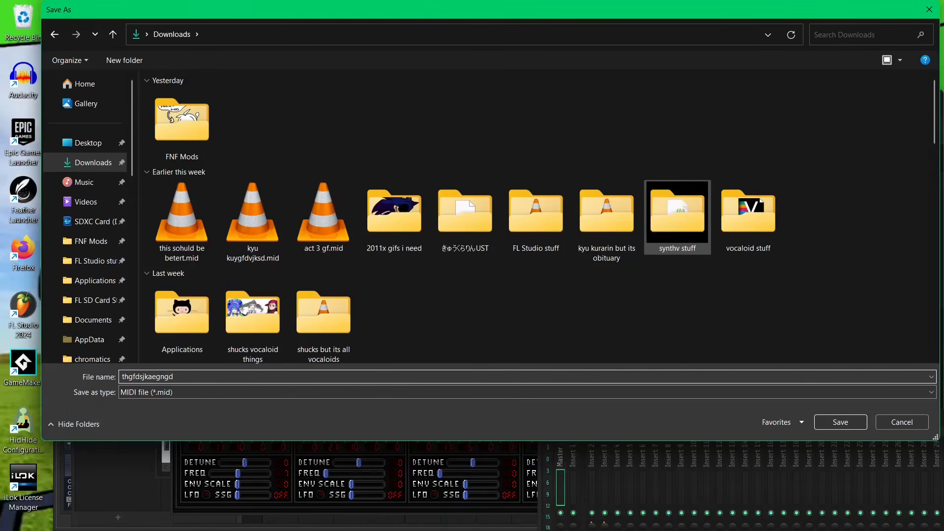
pyautogui.press('Return')
# - Export the GennyFL #2 notes as a MIDI file named sdafsdgfhtra in Downloads
pyautogui.scroll(-1, 453, 98)
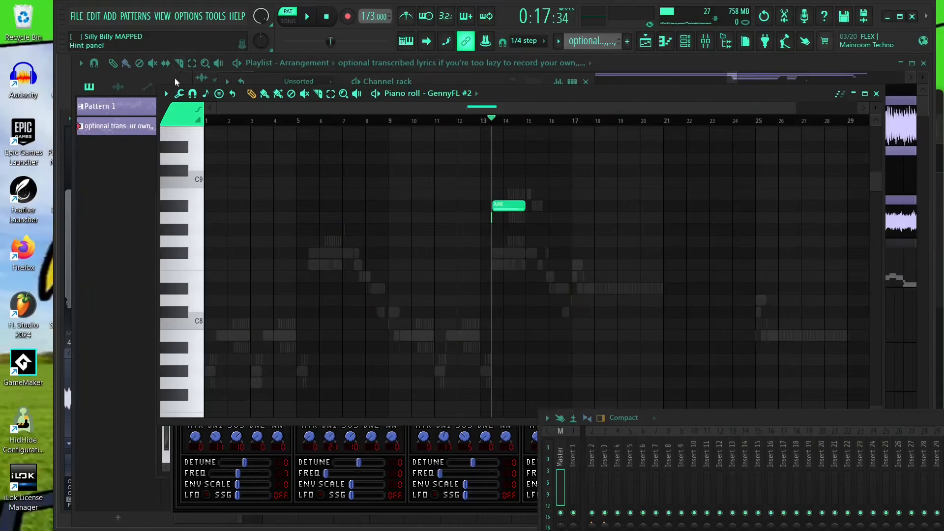
pyautogui.click(167, 94)
pyautogui.moveTo(179, 109)
pyautogui.click(344, 155)
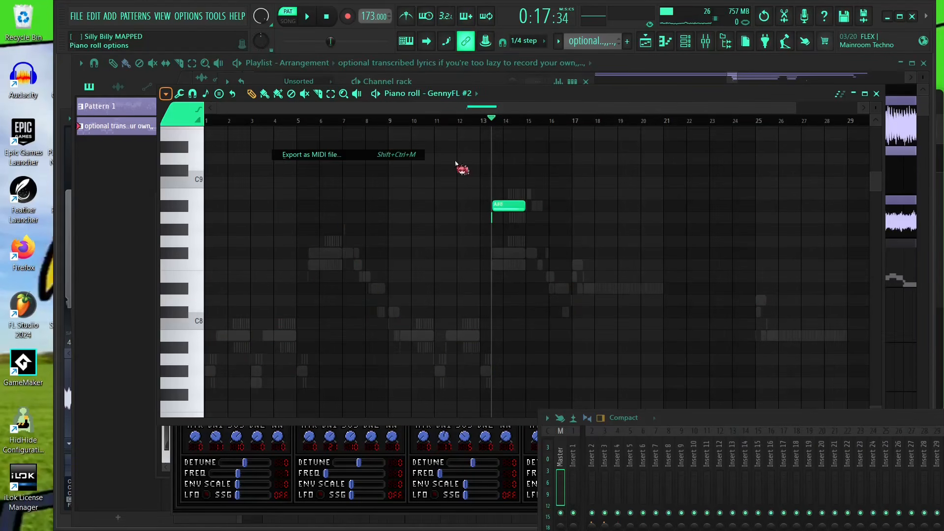
pyautogui.write('sdafsdgfhtra')
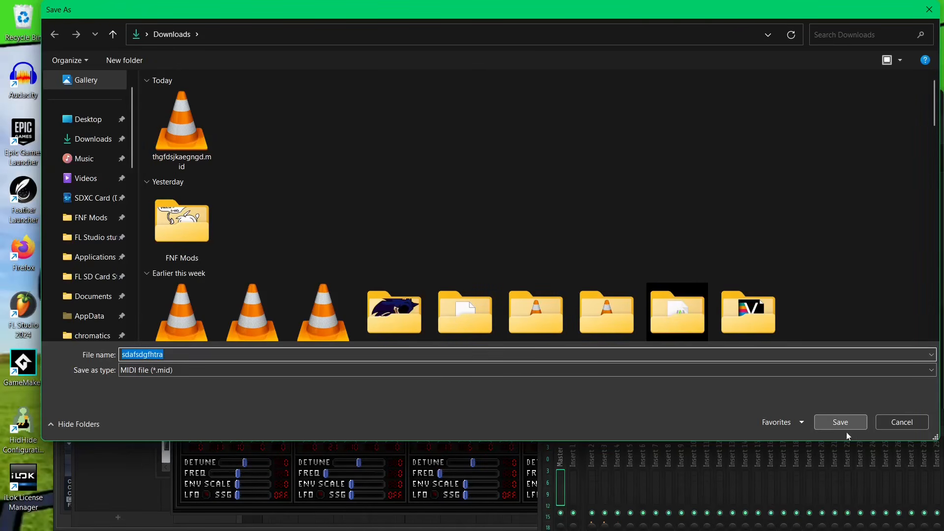
pyautogui.click(843, 423)
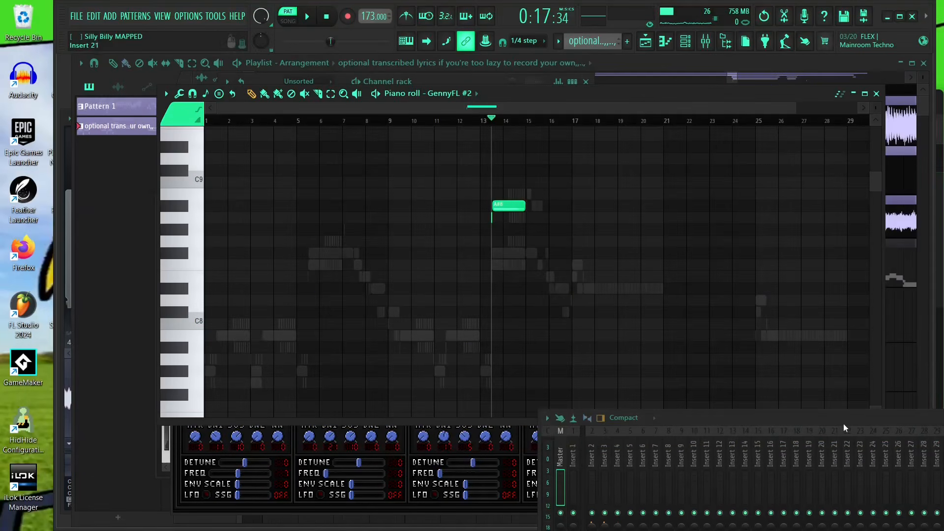
# - Switch to VOCALOID6 and start a new project with one VOCALOID track using the MIKU_V4_English voice
pyautogui.scroll(3, 565, 197)
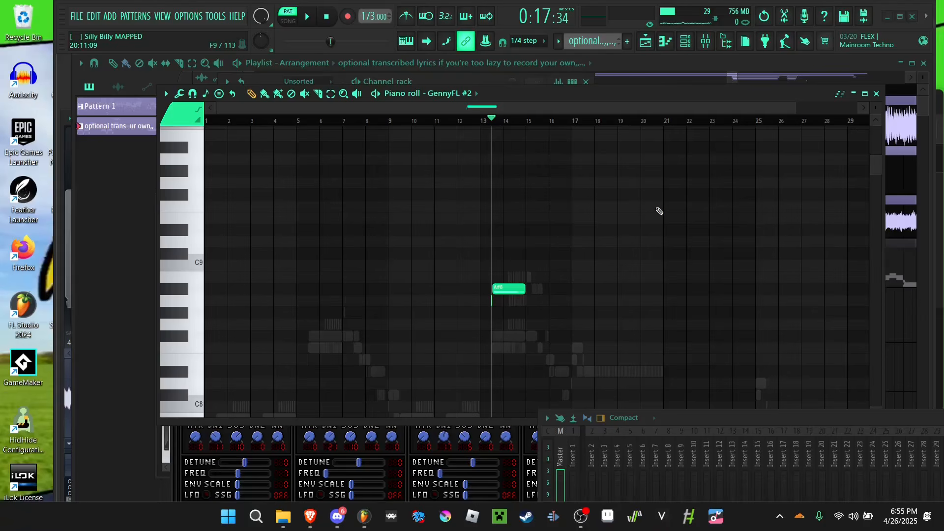
pyautogui.click(662, 517)
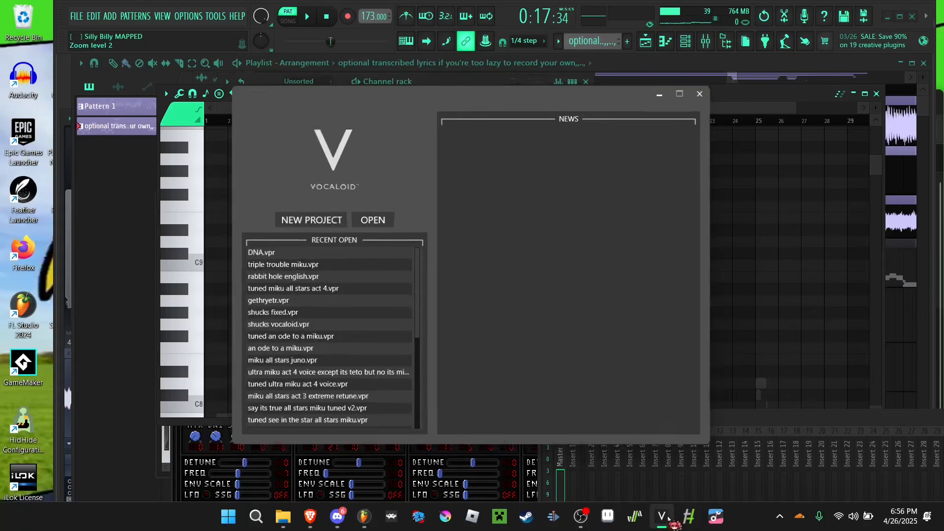
pyautogui.click(300, 218)
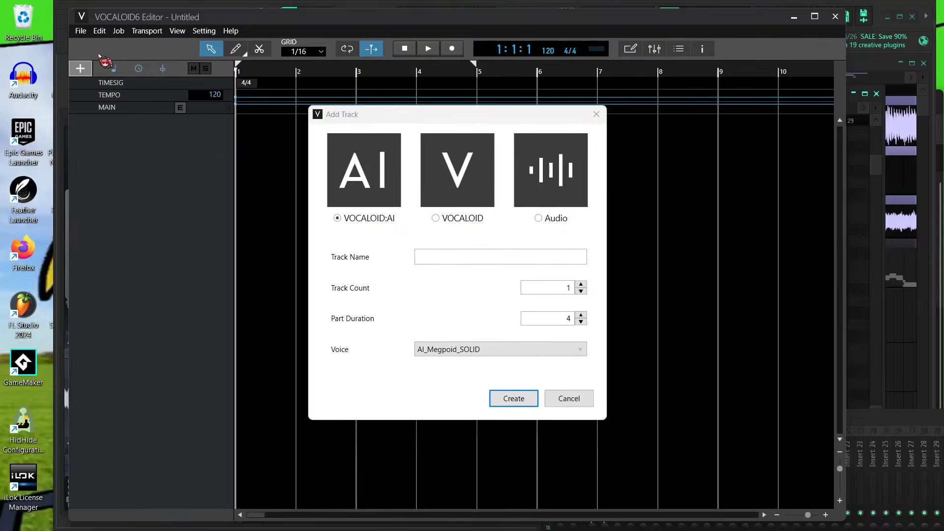
pyautogui.click(471, 174)
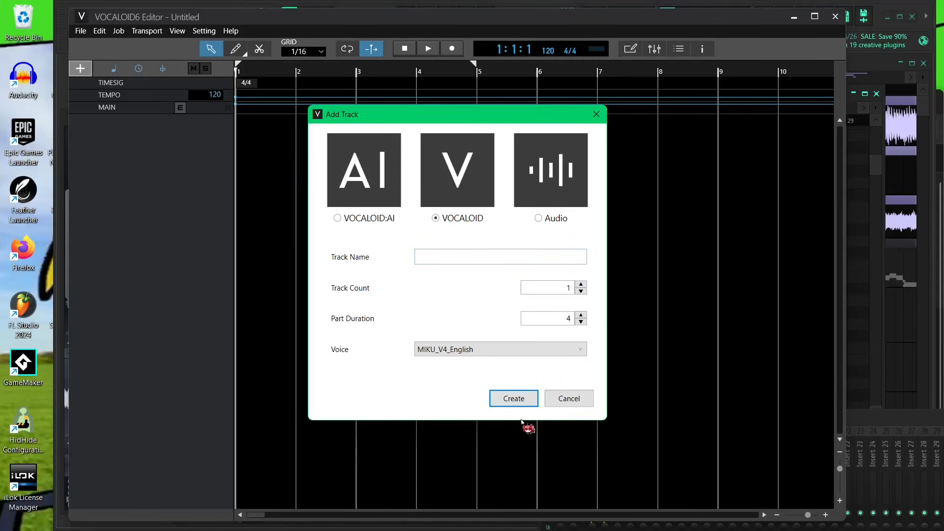
pyautogui.click(511, 401)
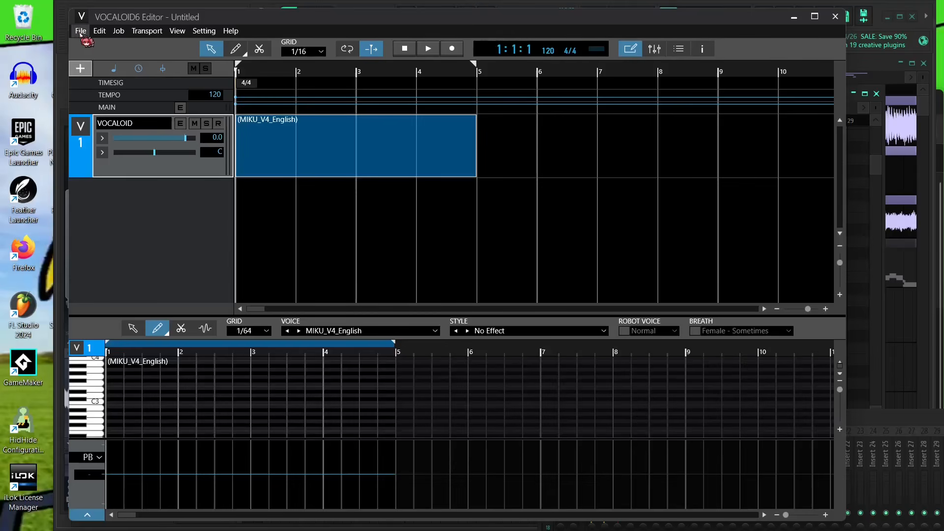
# - Import the MIDI file thgfdsjkaegngd.mid from Downloads, including its tempo and time signature
pyautogui.click(81, 31)
pyautogui.moveTo(94, 142)
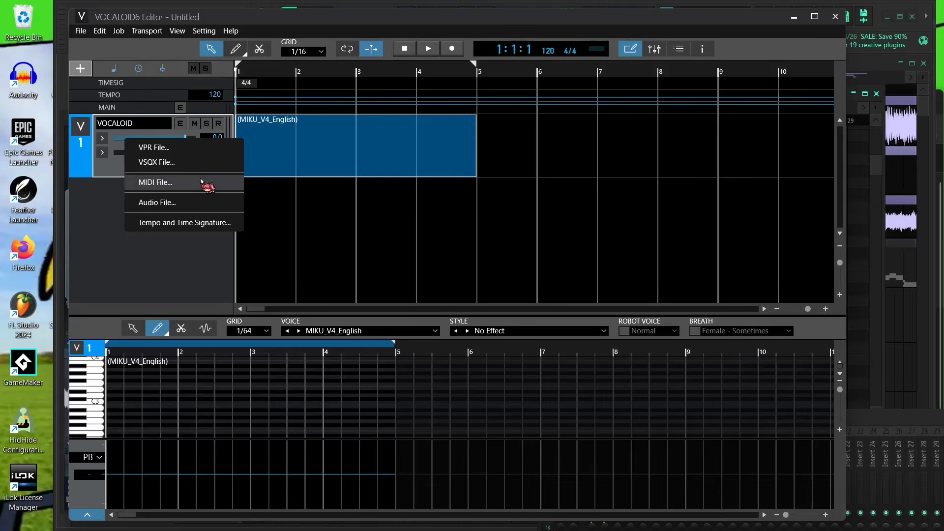
pyautogui.click(200, 182)
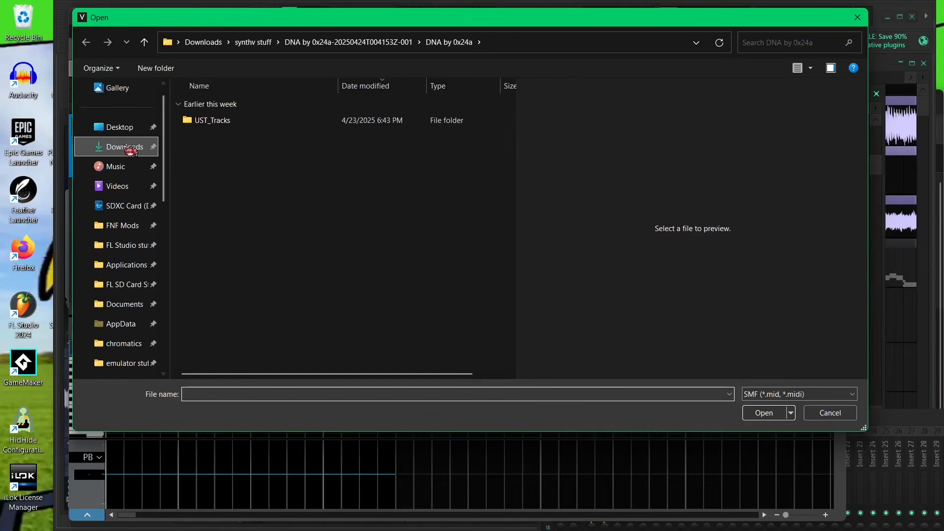
pyautogui.click(125, 148)
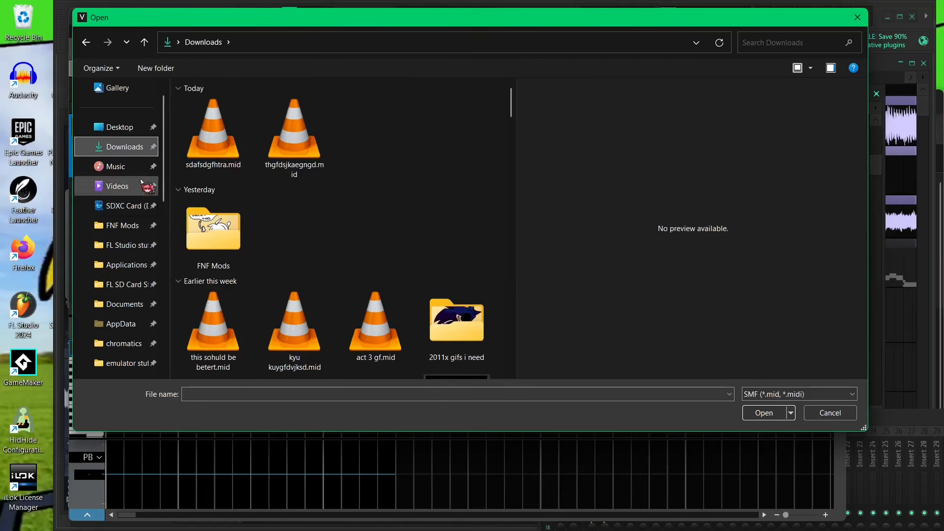
pyautogui.click(299, 145)
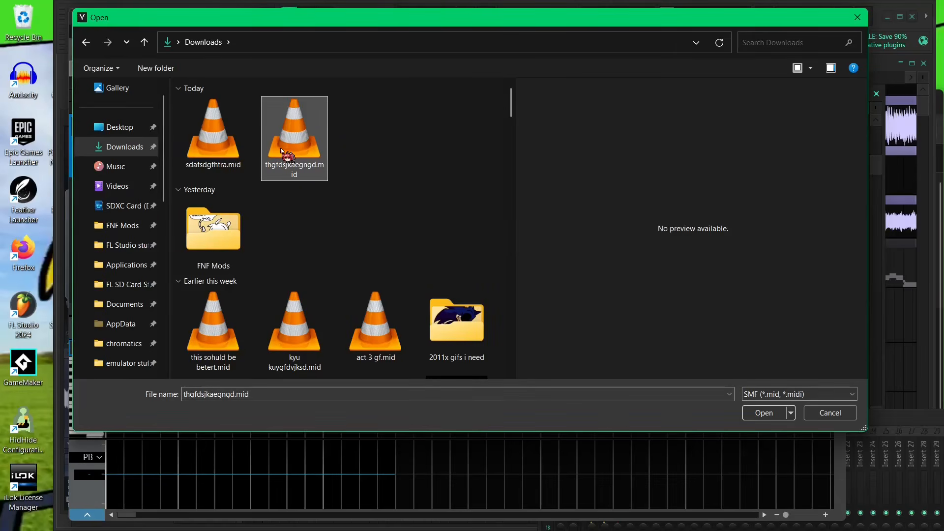
pyautogui.doubleClick(282, 151)
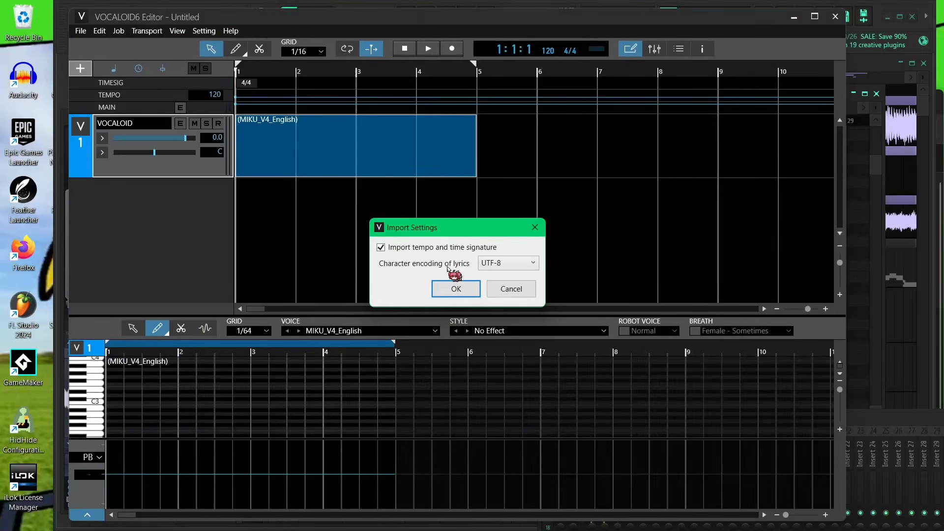
pyautogui.click(454, 288)
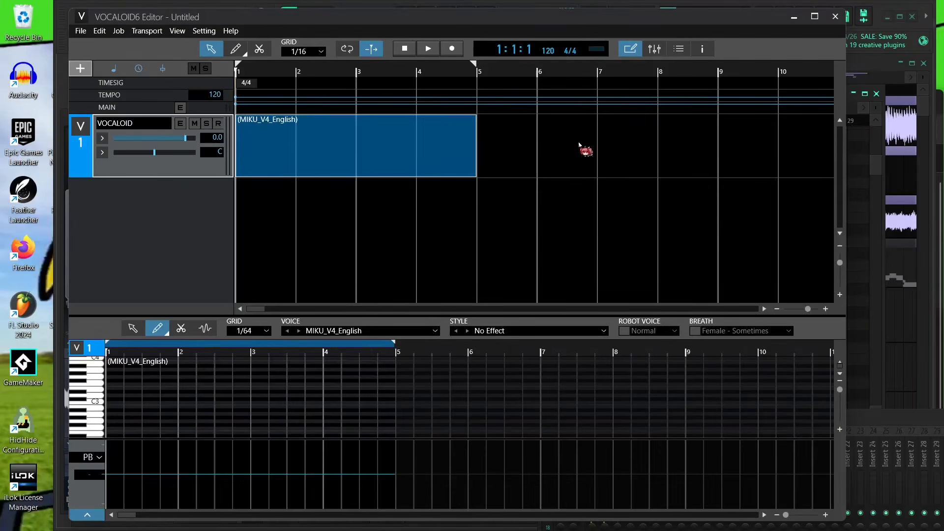
# - Delete the empty part on the VOCALOID track and move the imported GennyFL 1 part onto that track
pyautogui.click(561, 339)
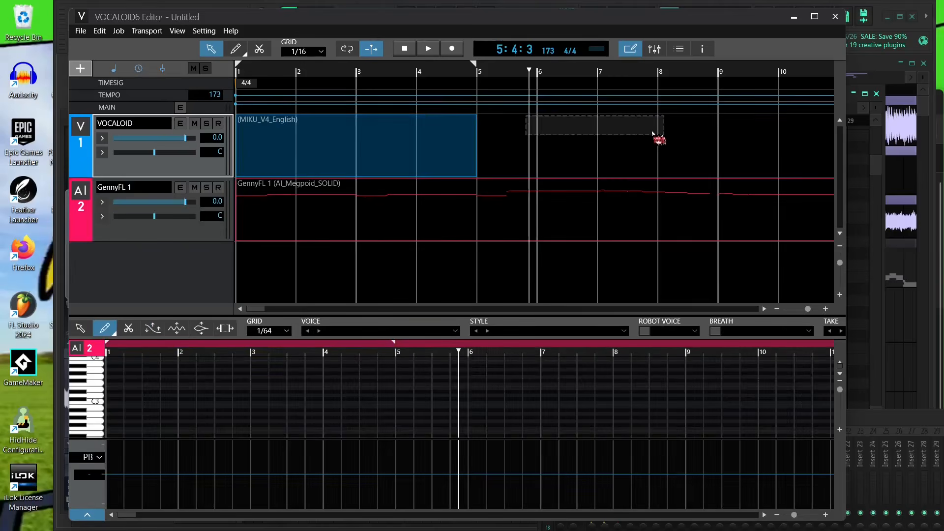
pyautogui.press('Delete')
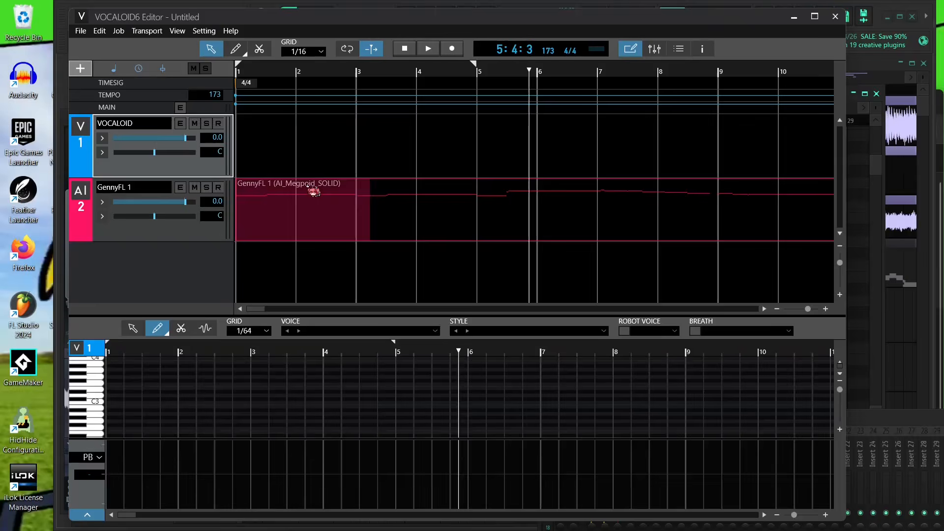
pyautogui.moveTo(307, 187); pyautogui.dragTo(258, 104)
# - Set the voice of the GennyFL 1 part to RIN_V4_English
pyautogui.click(369, 330)
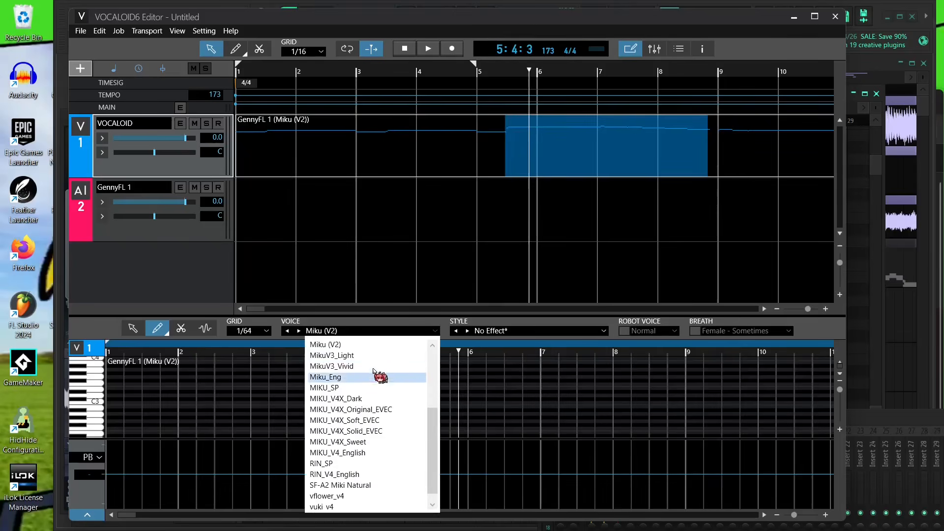
pyautogui.scroll(-2, 393, 383)
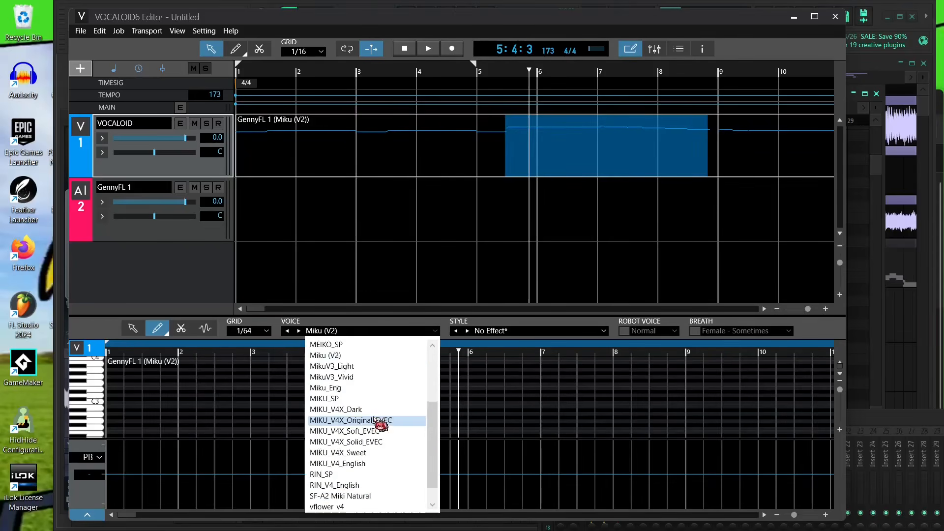
pyautogui.scroll(4, 383, 374)
pyautogui.scroll(-1, 366, 344)
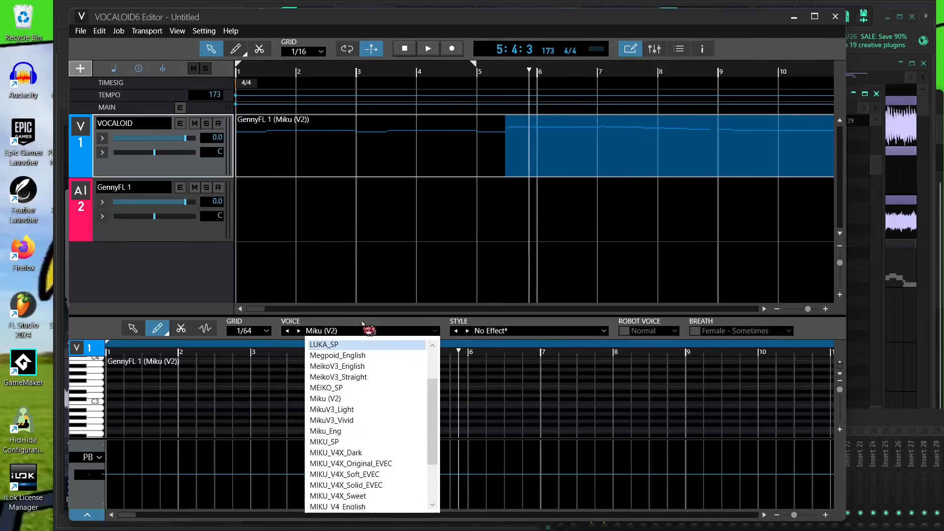
pyautogui.scroll(1, 375, 472)
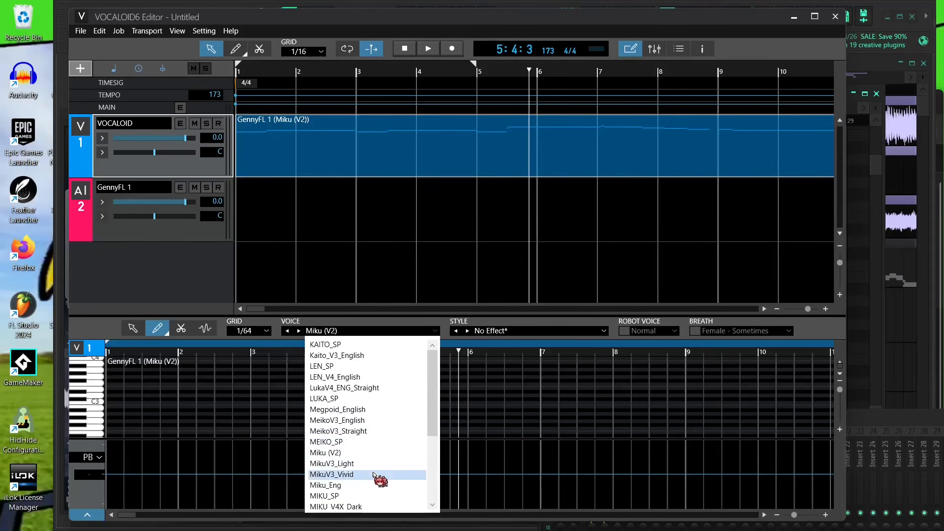
pyautogui.scroll(-3, 381, 409)
pyautogui.scroll(-3, 380, 453)
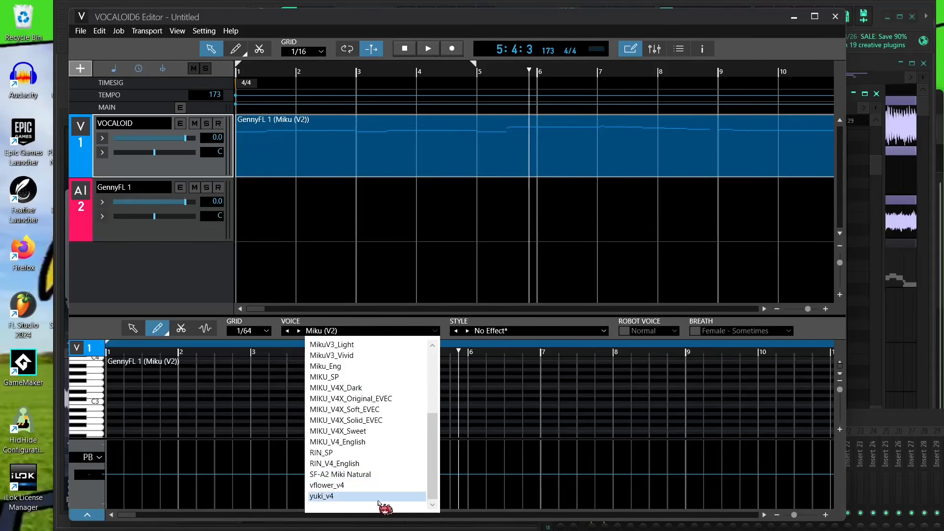
pyautogui.click(376, 466)
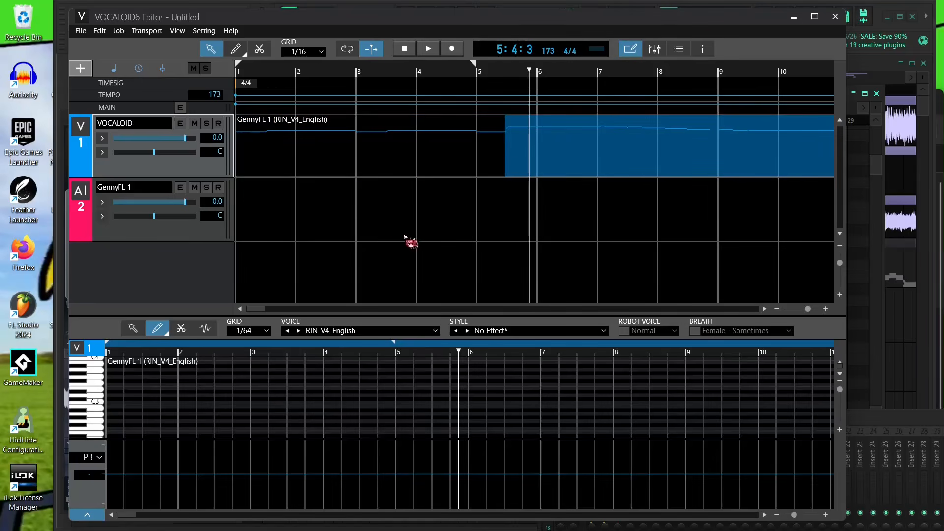
# - Import the MIDI file sdafsdgfhtra.mid from Downloads, including its tempo and time signature
pyautogui.moveTo(807, 309)
pyautogui.mouseDown()
pyautogui.moveTo(792, 312)
pyautogui.moveTo(805, 313)
pyautogui.mouseUp()
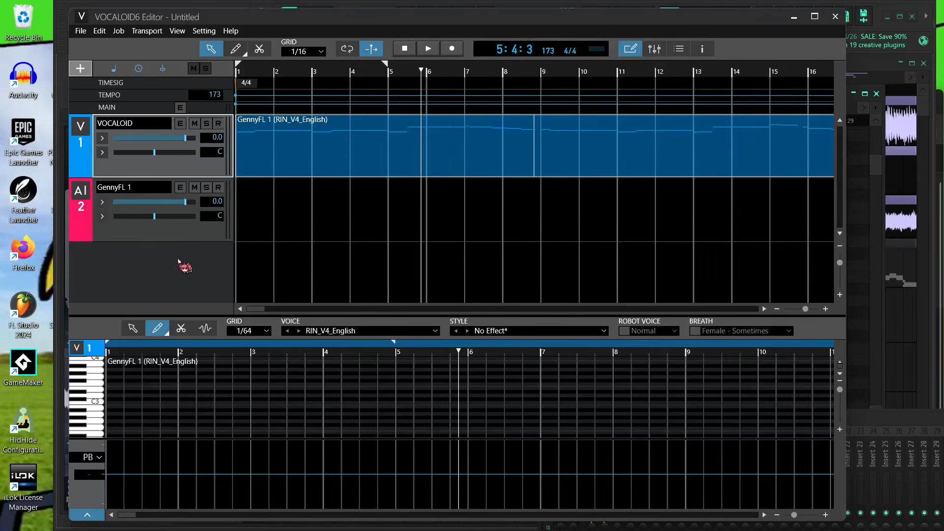
pyautogui.click(81, 31)
pyautogui.moveTo(108, 144)
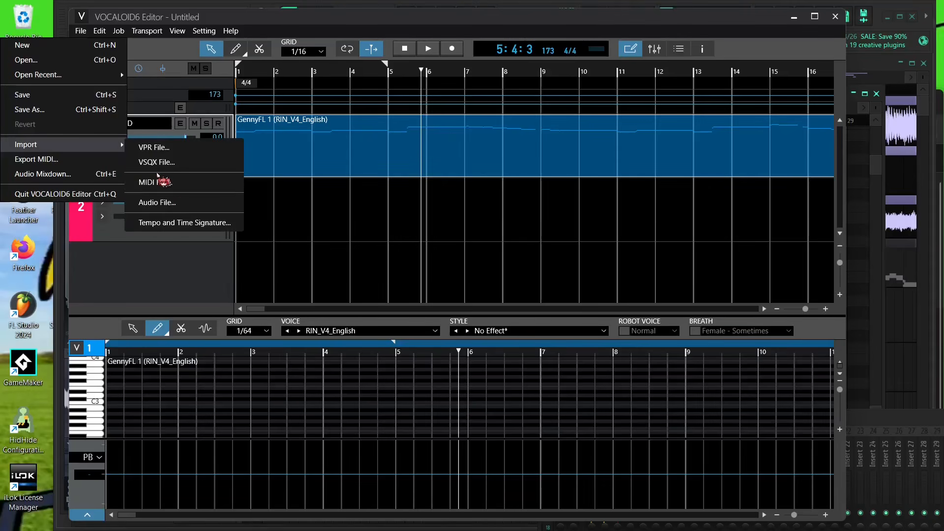
pyautogui.click(172, 183)
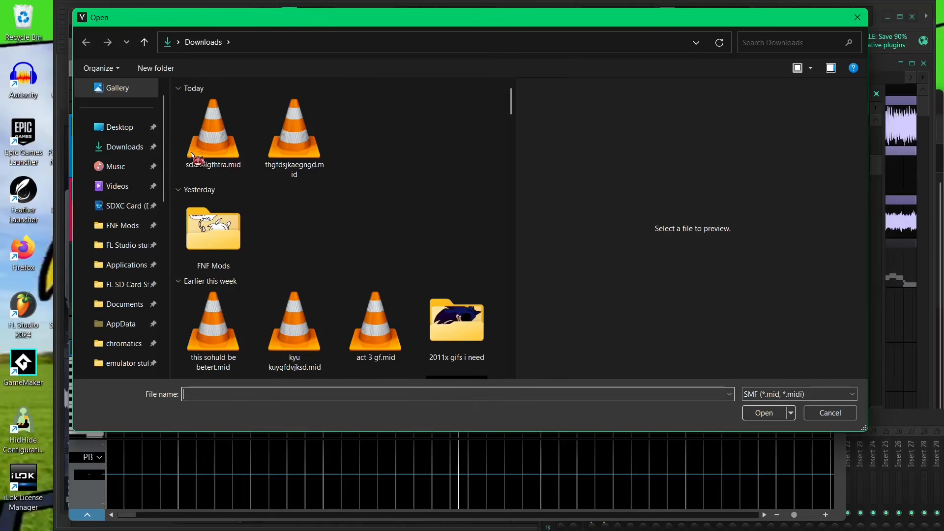
pyautogui.click(193, 154)
pyautogui.doubleClick(196, 156)
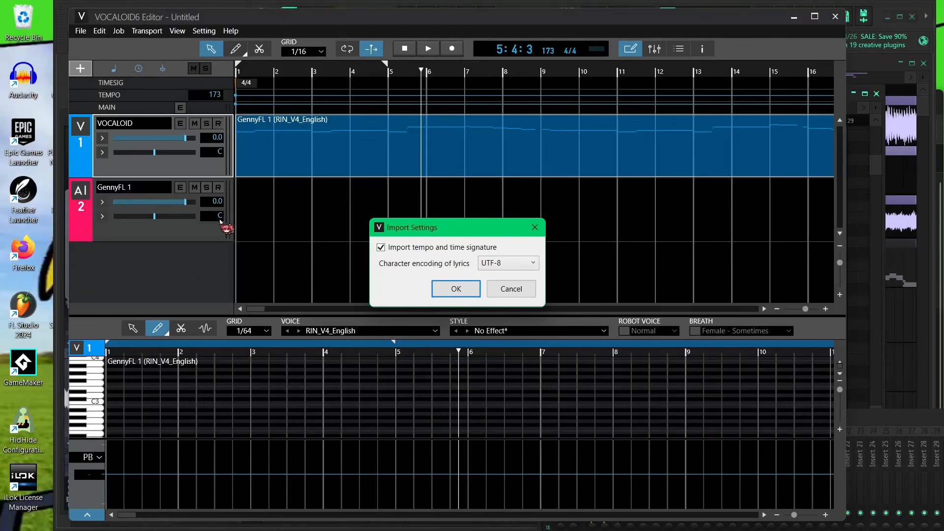
pyautogui.click(442, 288)
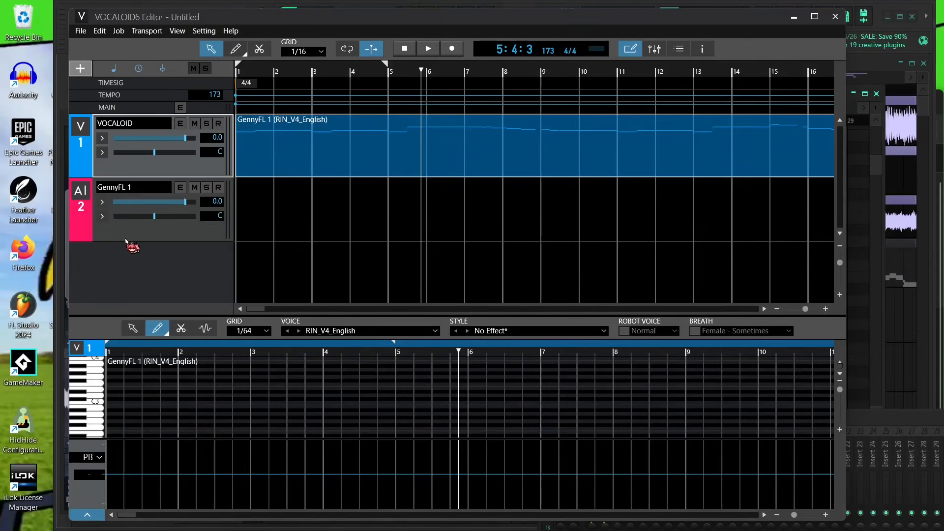
# - Add a new VOCALOID track and move the GennyFL #2 2 part onto it
pyautogui.click(551, 342)
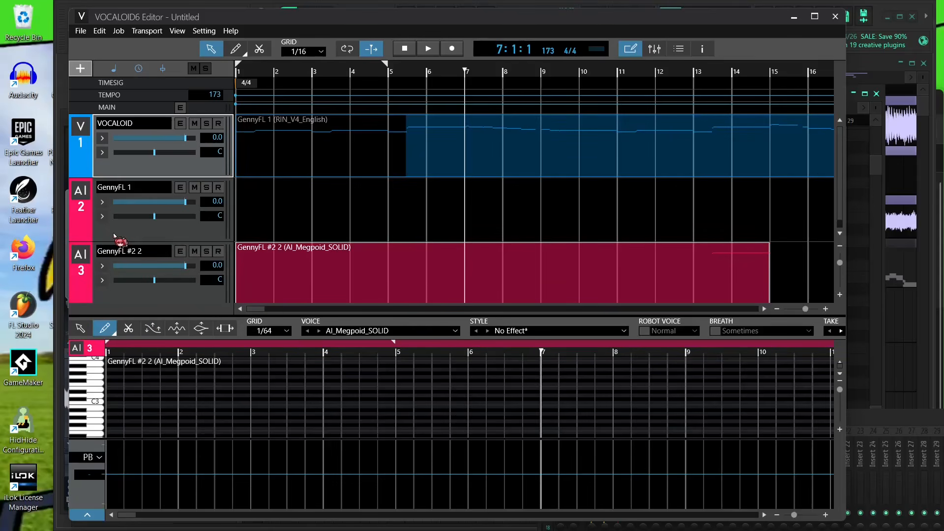
pyautogui.rightClick(109, 172)
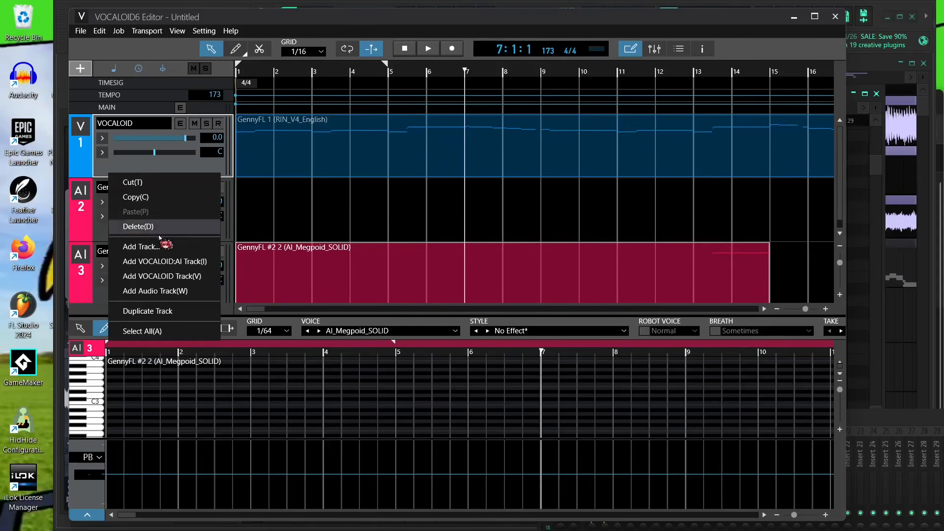
pyautogui.click(185, 277)
pyautogui.scroll(-2, 370, 242)
pyautogui.moveTo(348, 268); pyautogui.dragTo(285, 193)
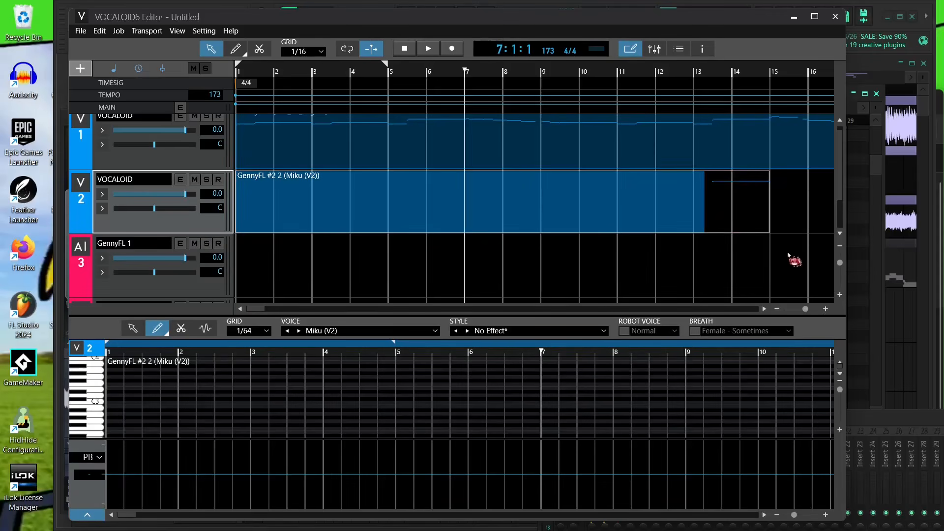
# - Set the voice of the GennyFL #2 2 part to RIN_V4_English
pyautogui.click(713, 82)
pyautogui.click(452, 195)
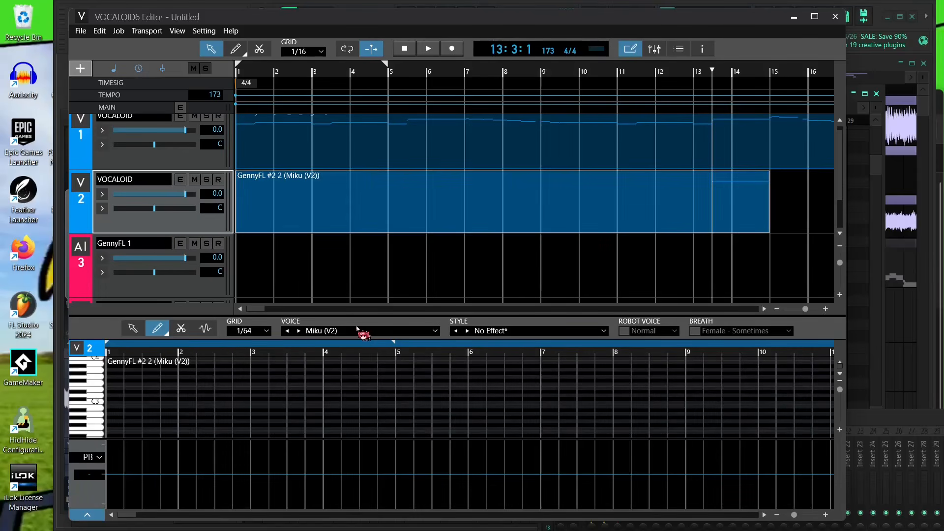
pyautogui.click(360, 331)
pyautogui.click(376, 476)
# - Delete the two leftover AI tracks, keeping only the two VOCALOID tracks
pyautogui.rightClick(163, 290)
pyautogui.click(136, 339)
pyautogui.rightClick(200, 290)
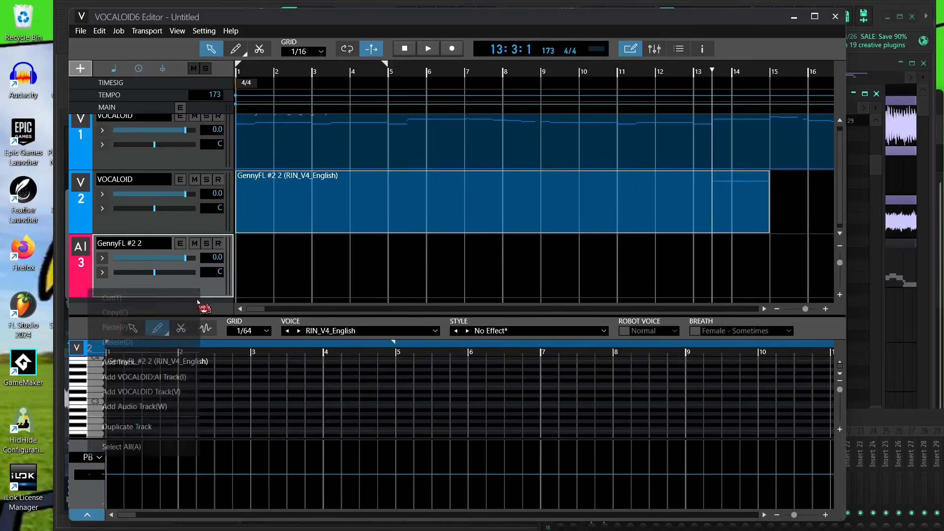
pyautogui.click(167, 343)
# - Open the GennyFL 1 part in an enlarged piano roll and set the first note's lyric to "i'll"
pyautogui.click(250, 72)
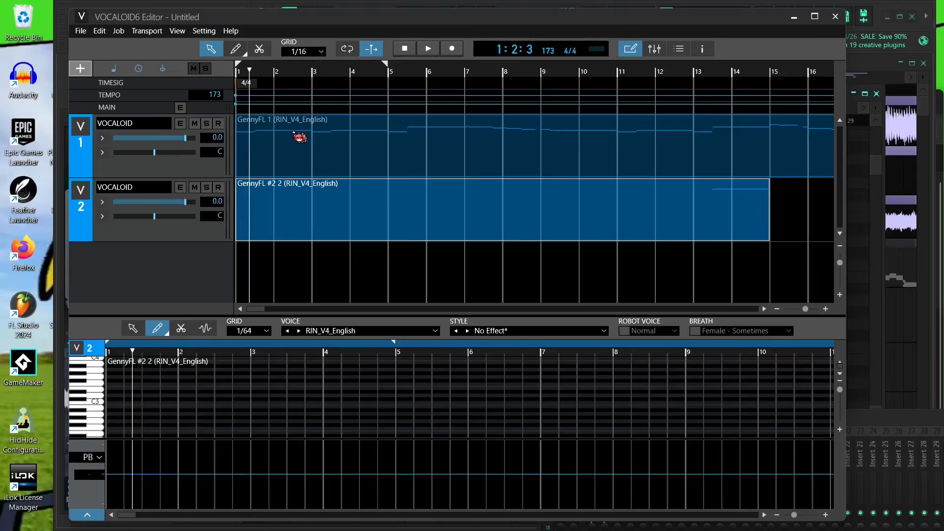
pyautogui.click(295, 131)
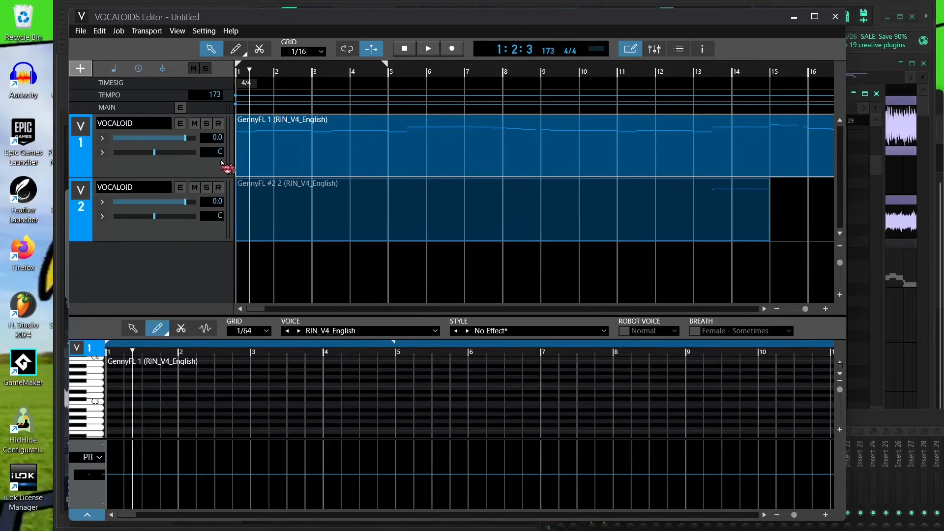
pyautogui.click(207, 124)
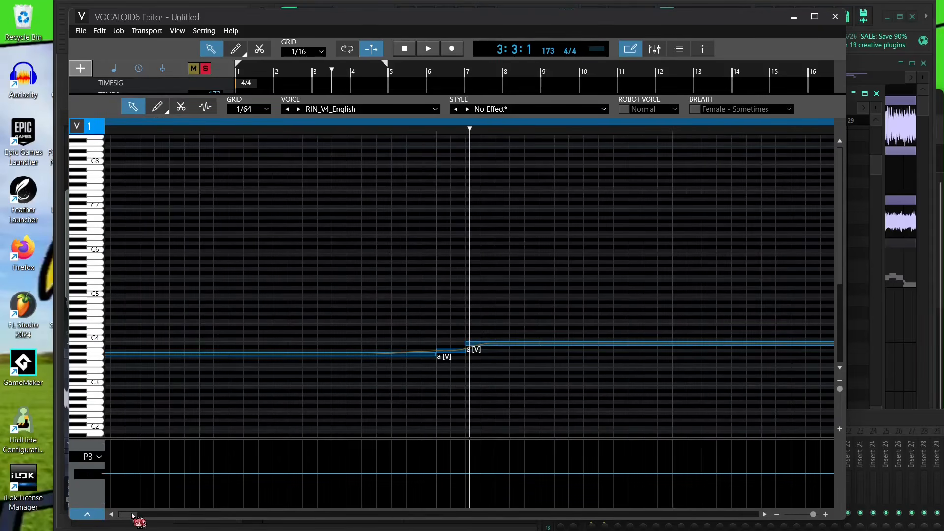
pyautogui.moveTo(133, 515); pyautogui.dragTo(121, 515)
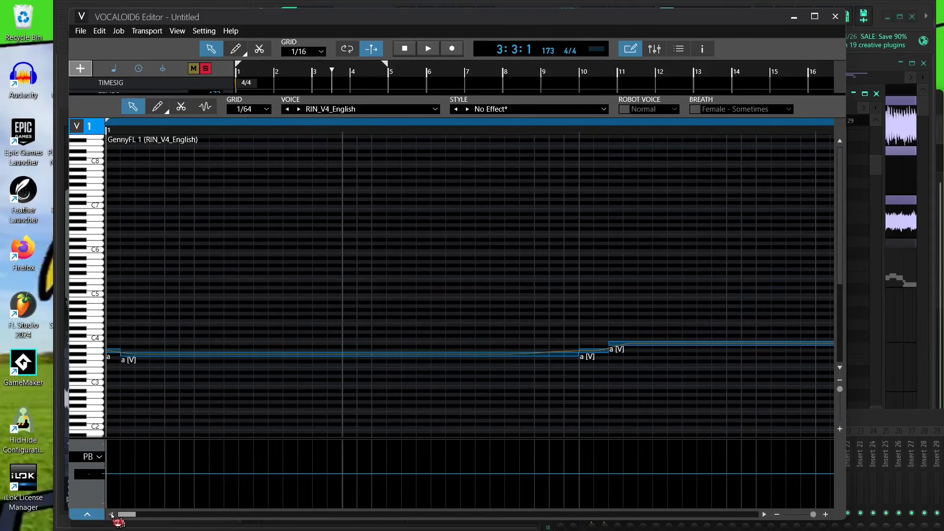
pyautogui.press('Home')
pyautogui.doubleClick(112, 355)
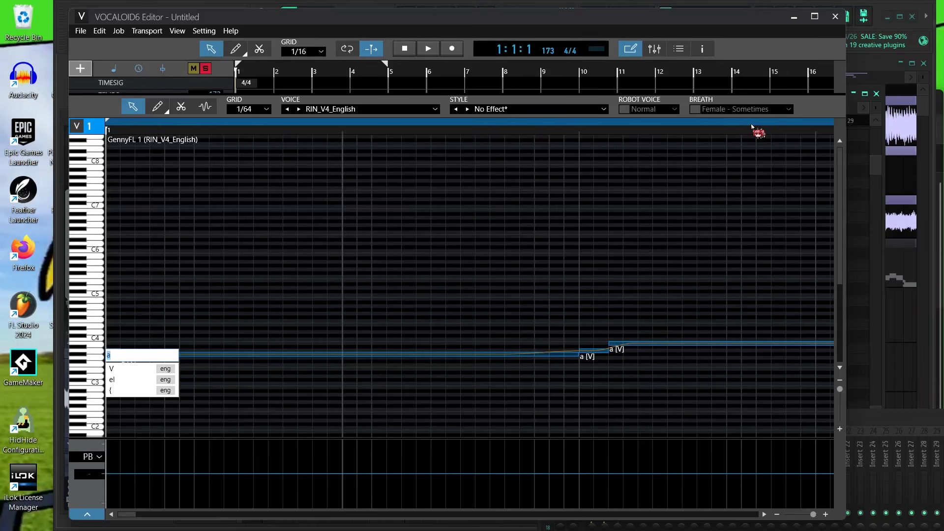
pyautogui.write("i'll")
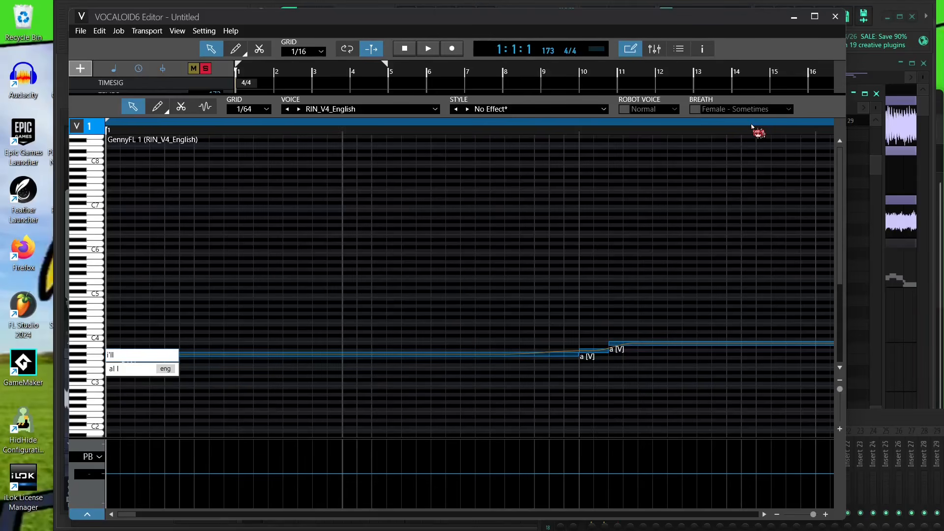
pyautogui.press('Return')
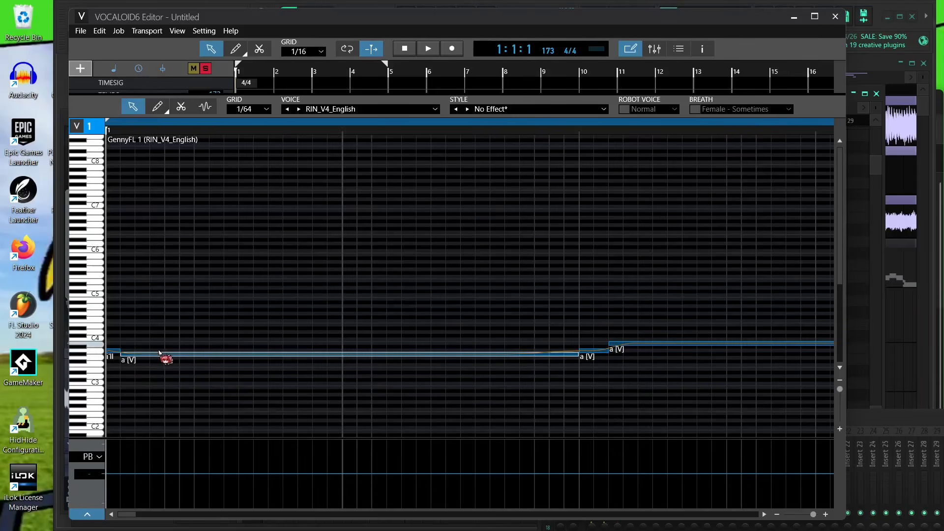
# - Play back the start and set the second note's lyric to "-"
pyautogui.click(429, 48)
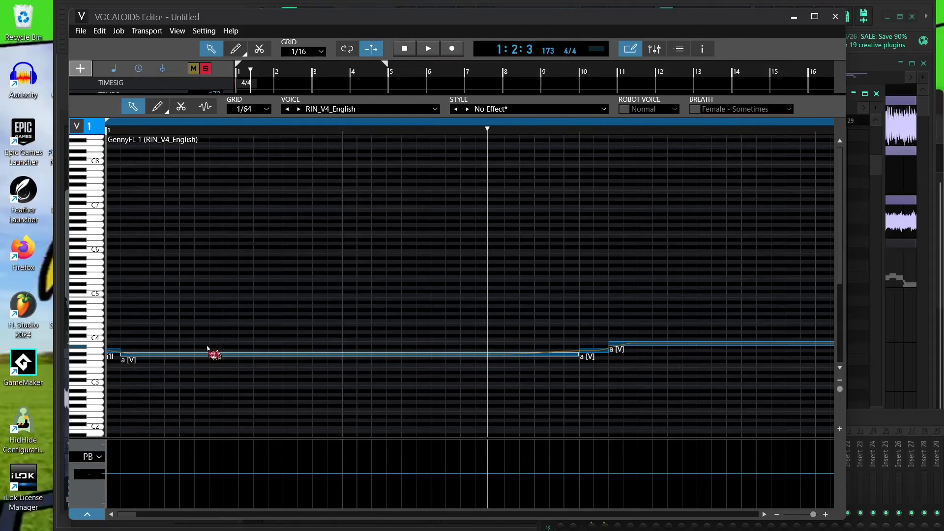
pyautogui.click(213, 350)
pyautogui.click(225, 357)
pyautogui.doubleClick(222, 354)
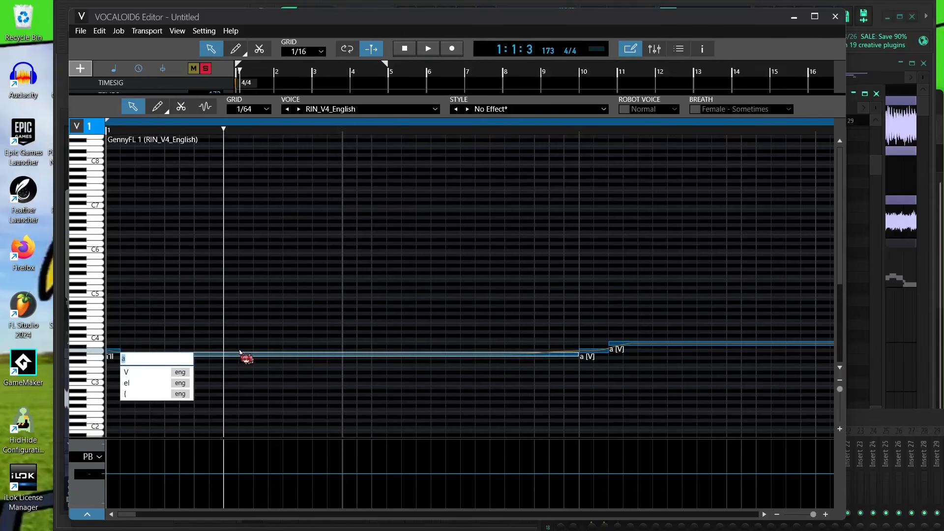
pyautogui.write('-')
pyautogui.press('Return')
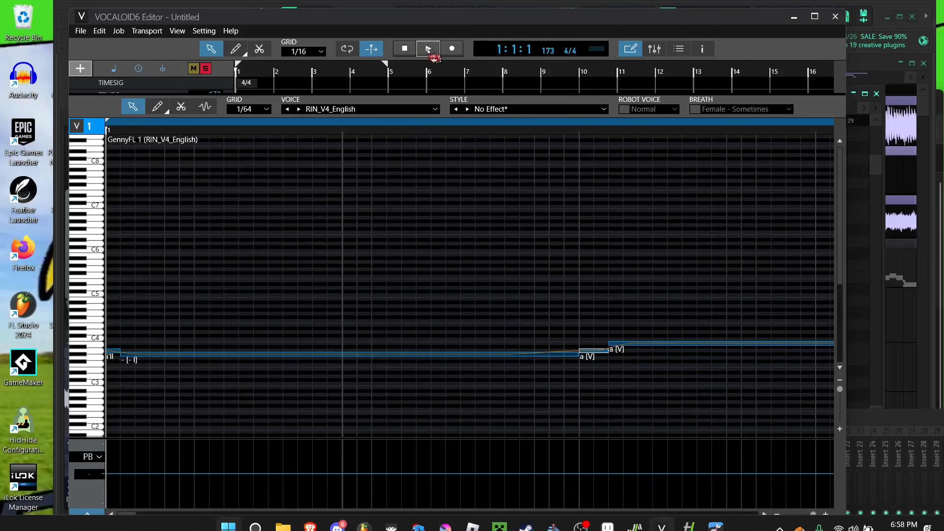
# - Enter the lyrics "make - you" starting at the next note in the first bar
pyautogui.click(428, 49)
pyautogui.press('space')
pyautogui.moveTo(814, 513); pyautogui.dragTo(806, 513)
pyautogui.doubleClick(301, 352)
pyautogui.write('m')
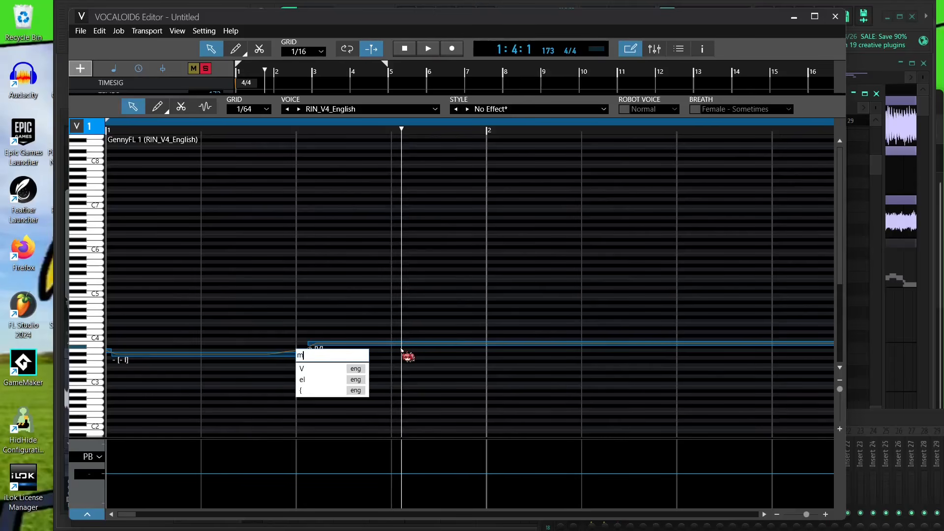
pyautogui.write('ake - you')
pyautogui.press('Return')
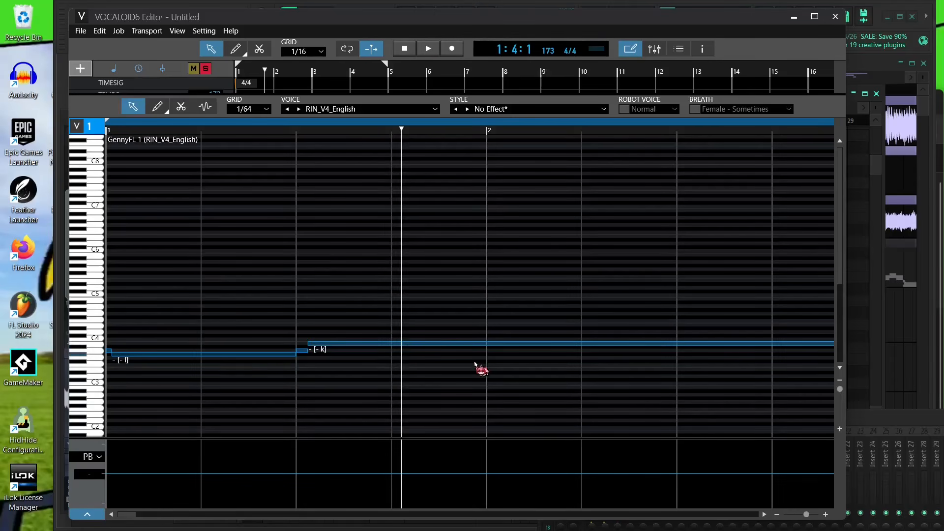
# - Enter the lyrics "- say -" starting at the note in bar 3, then play back the track
pyautogui.moveTo(807, 513); pyautogui.dragTo(800, 514)
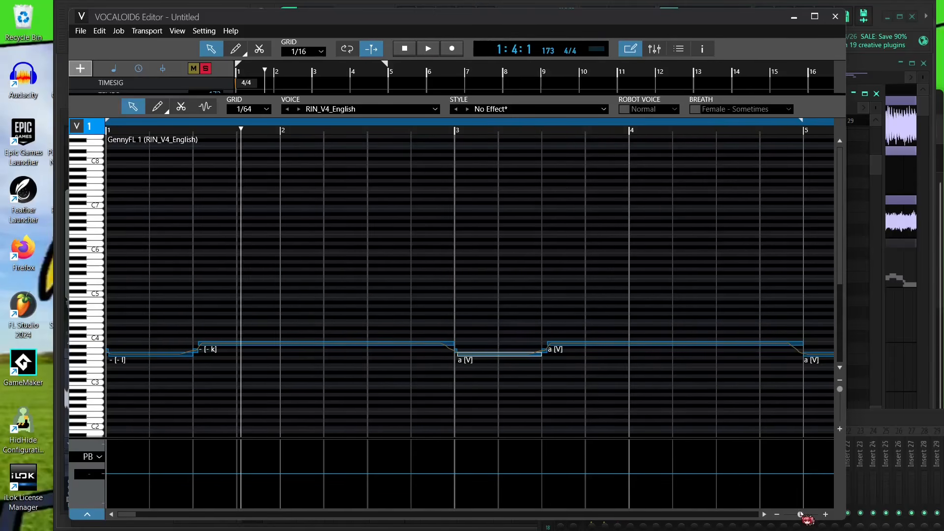
pyautogui.click(509, 373)
pyautogui.click(495, 358)
pyautogui.click(490, 355)
pyautogui.doubleClick(492, 355)
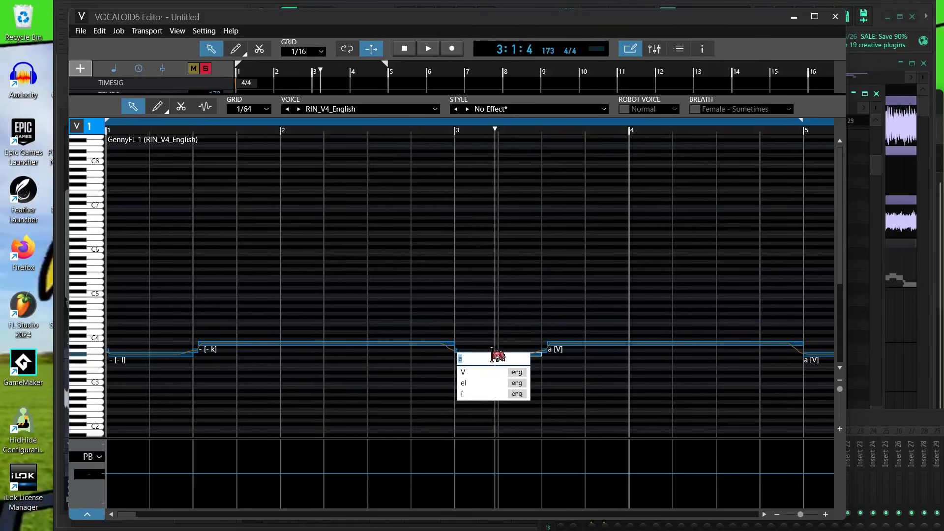
pyautogui.write('- say - how')
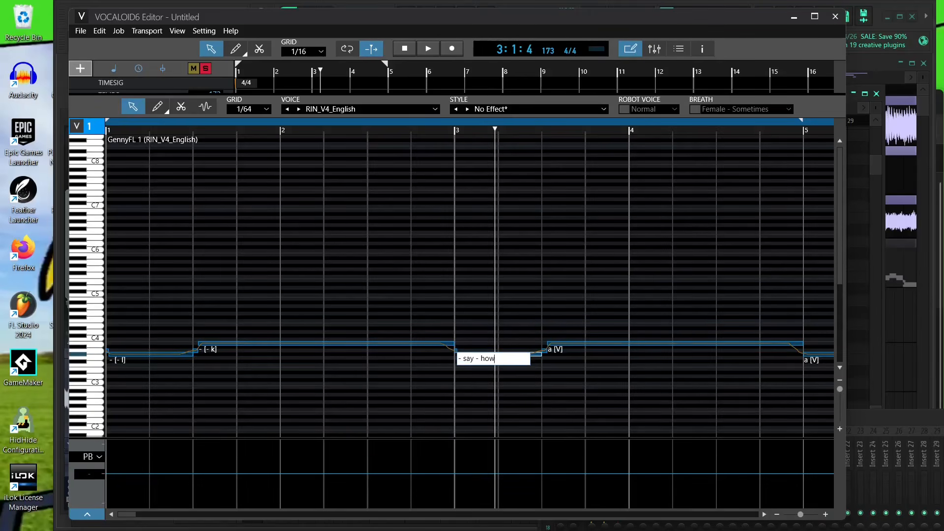
pyautogui.press('Return')
pyautogui.press('space')
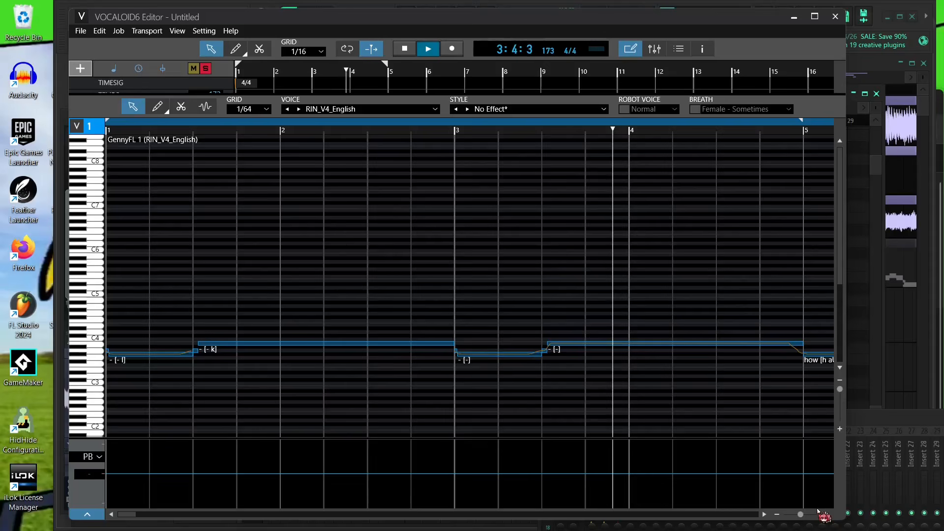
pyautogui.moveTo(800, 514)
pyautogui.mouseDown()
pyautogui.moveTo(798, 524)
pyautogui.moveTo(799, 513)
pyautogui.mouseUp()
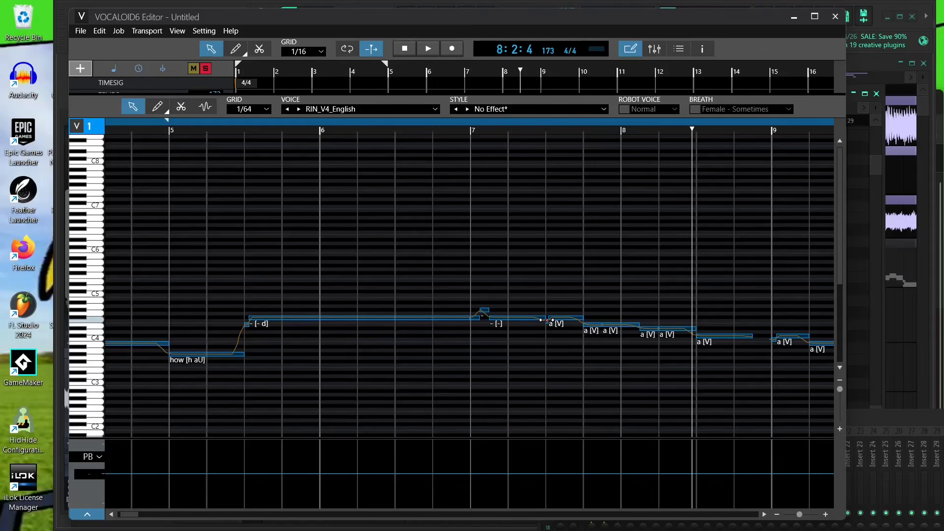
# - Enter the lyrics "are - -" starting at the note in bar 7
pyautogui.doubleClick(565, 319)
pyautogui.write('are - - of - -')
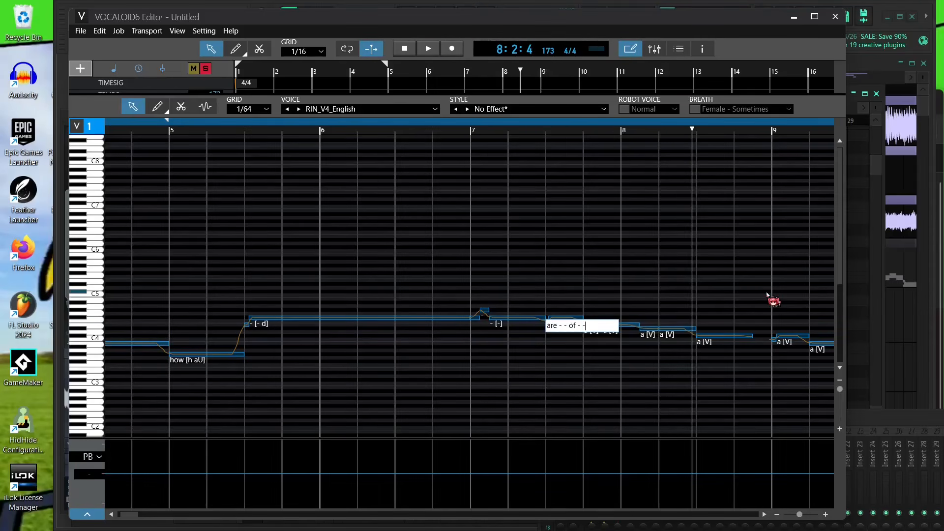
pyautogui.press('Return')
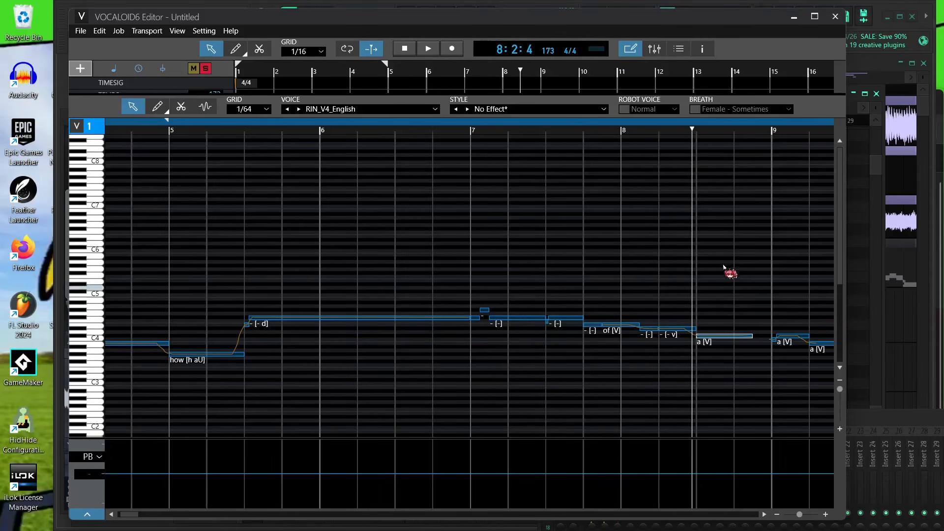
# - Play back from bar 7 and enter the lyrics "me -" at the note in the second half of bar 8
pyautogui.click(455, 131)
pyautogui.press('space')
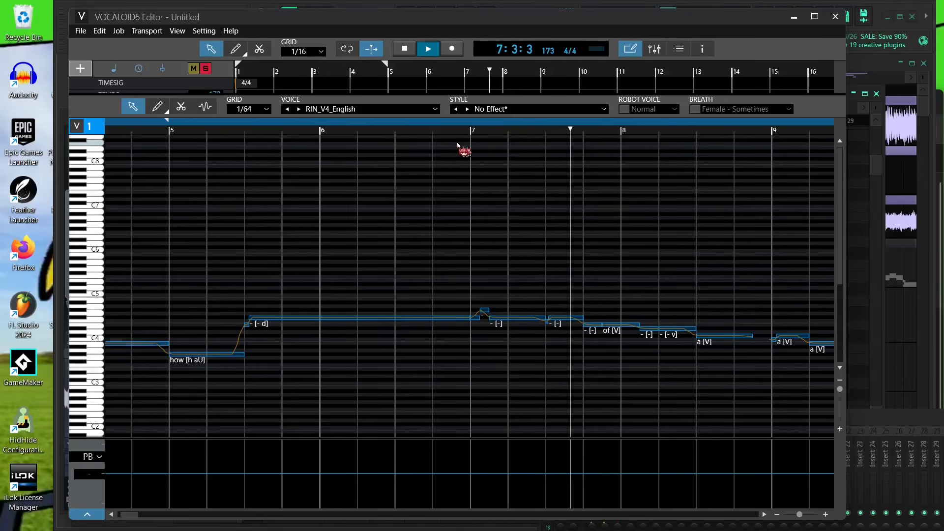
pyautogui.doubleClick(677, 330)
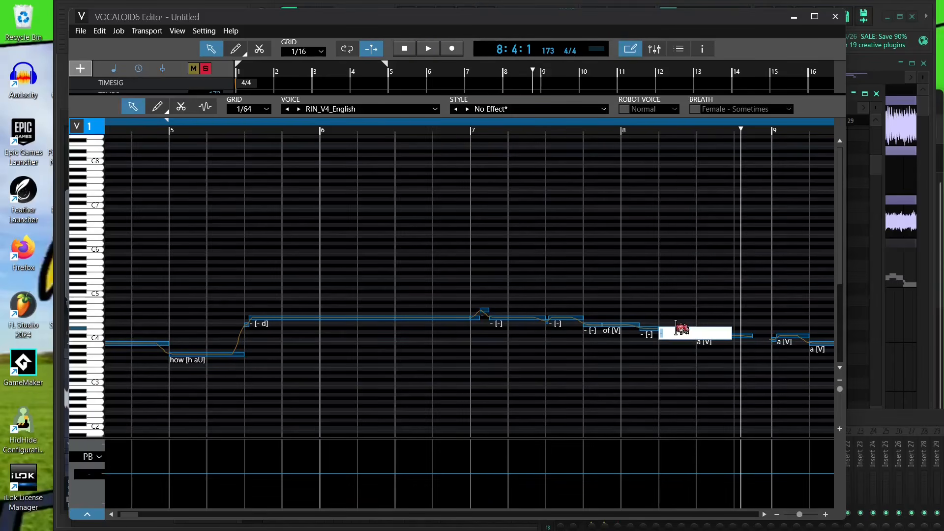
pyautogui.write('me -')
pyautogui.press('Return')
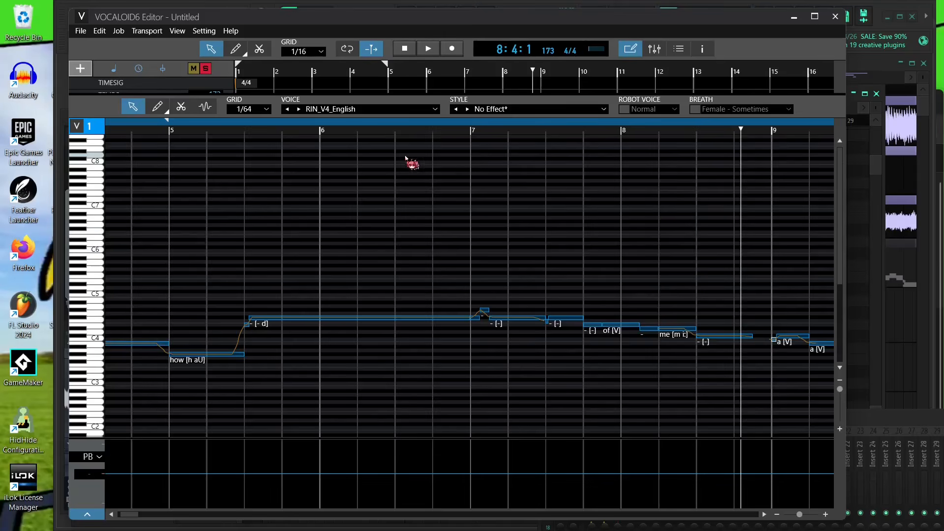
# - Play back, move on to bar 11 and set the lyric of the note starting at bar 11 to "wake"
pyautogui.click(351, 156)
pyautogui.press('space')
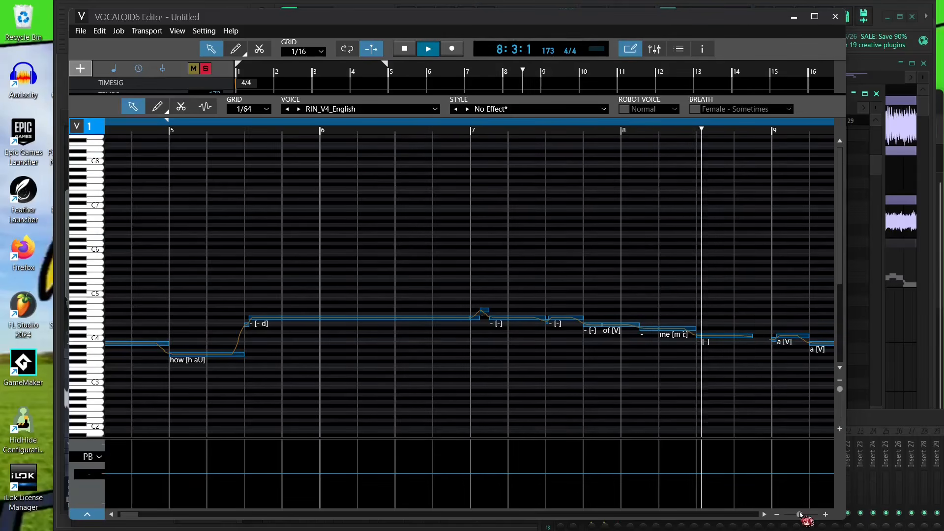
pyautogui.moveTo(800, 515); pyautogui.dragTo(795, 514)
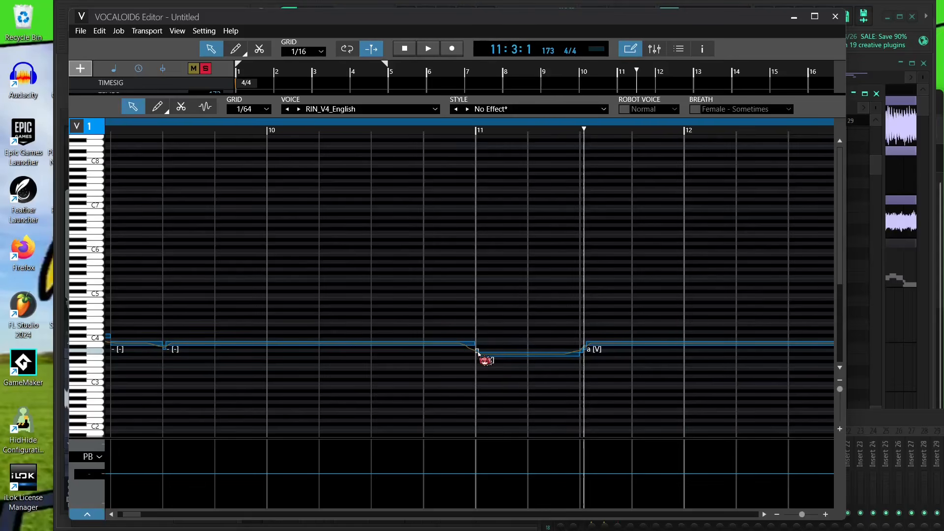
pyautogui.click(477, 351)
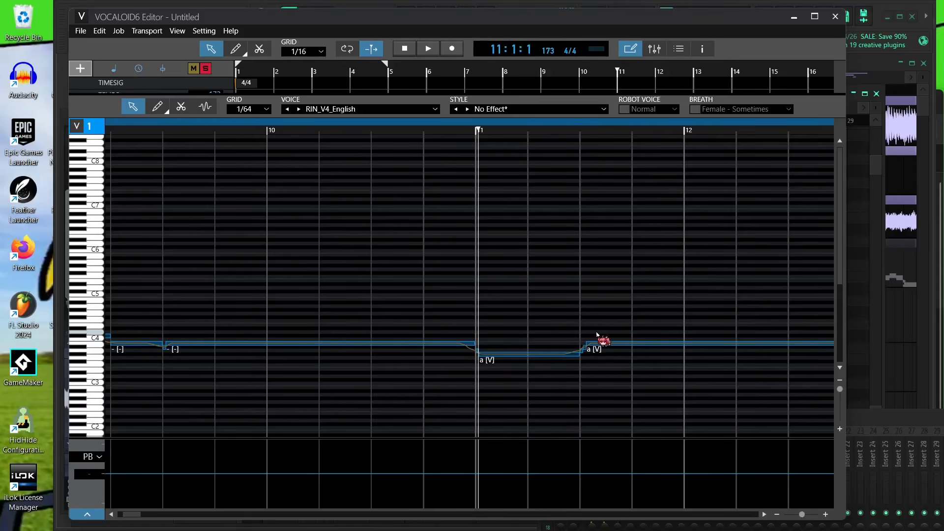
pyautogui.doubleClick(480, 352)
pyautogui.write('wake')
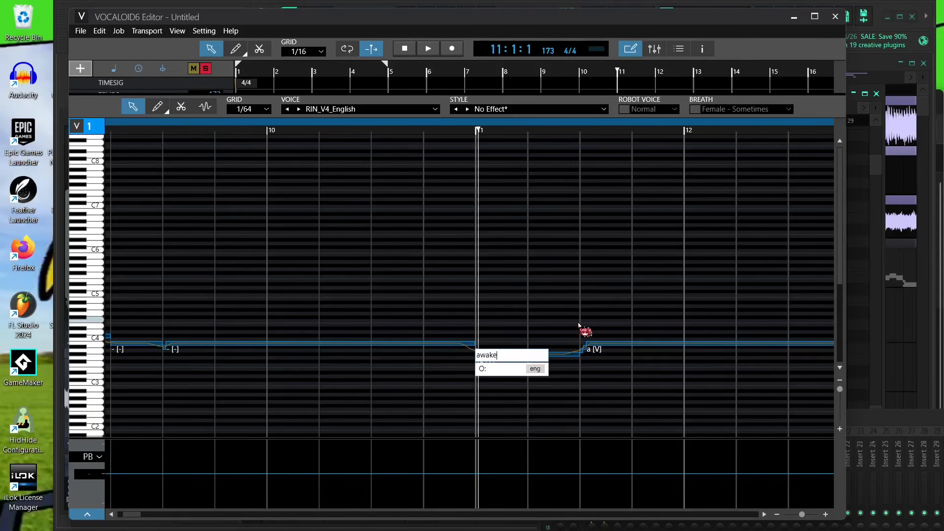
pyautogui.press('Return')
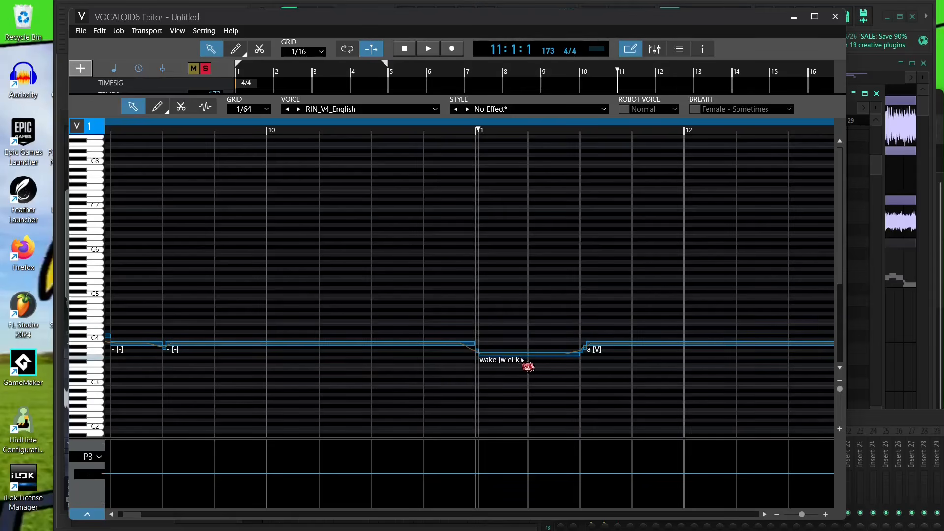
# - Set the lyric of the short note just before bar 11 to "awake" and apply a context-menu option to it
pyautogui.click(809, 514)
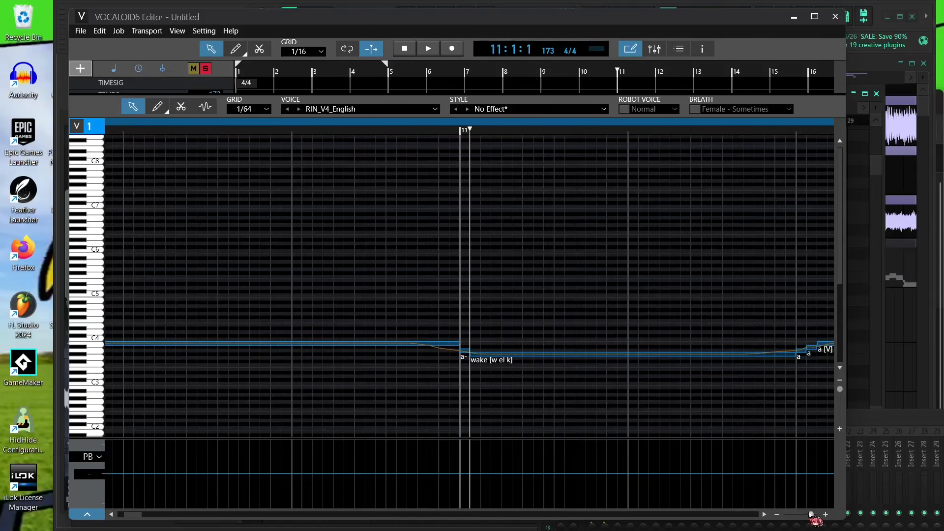
pyautogui.doubleClick(465, 353)
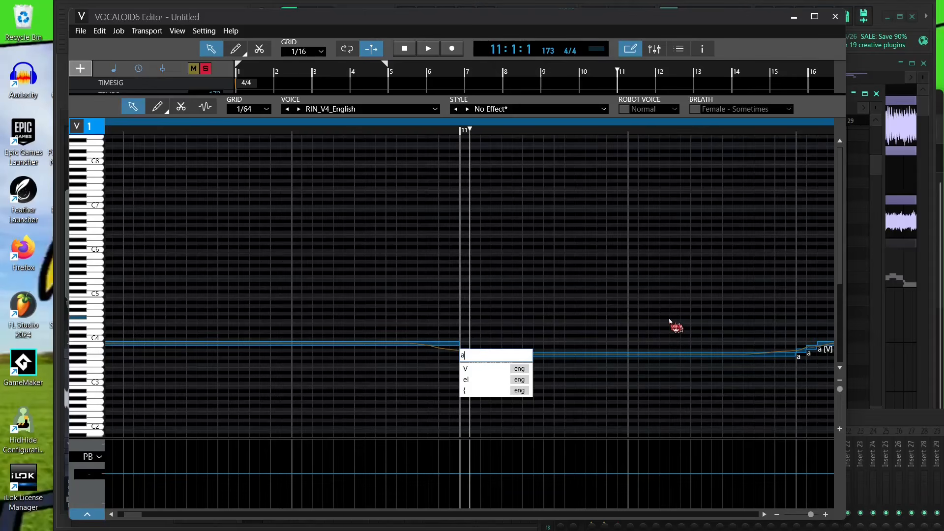
pyautogui.write('awake')
pyautogui.press('Return')
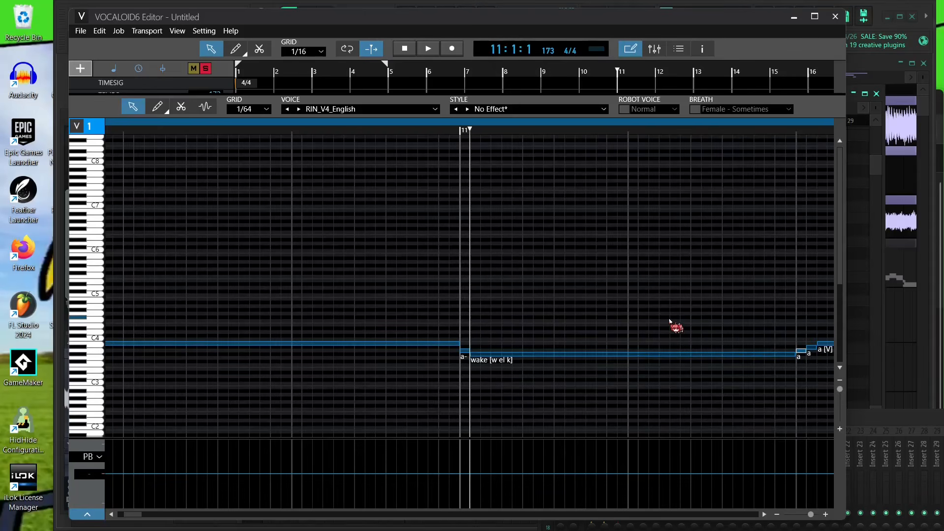
pyautogui.rightClick(465, 350)
pyautogui.click(480, 392)
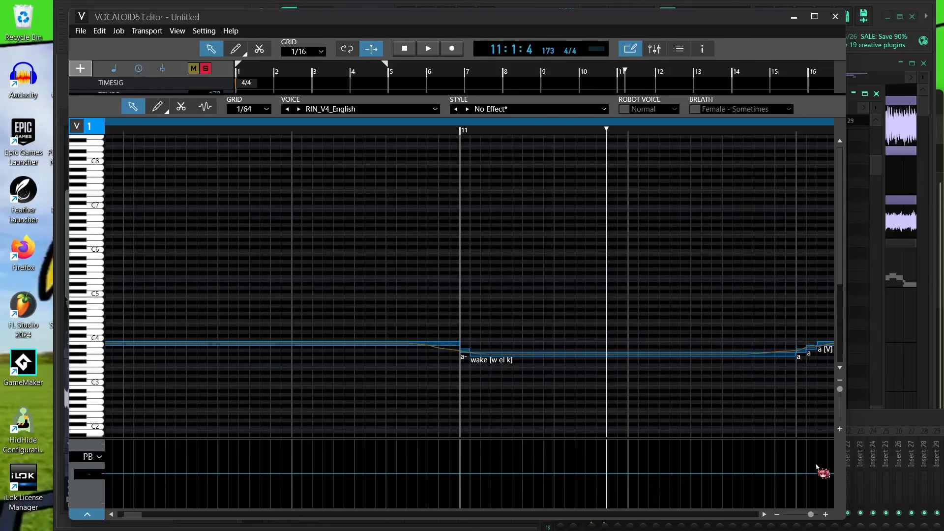
# - Change the note just before bar 11 to the lyric "a" with the [V] phoneme
pyautogui.moveTo(811, 514); pyautogui.dragTo(817, 514)
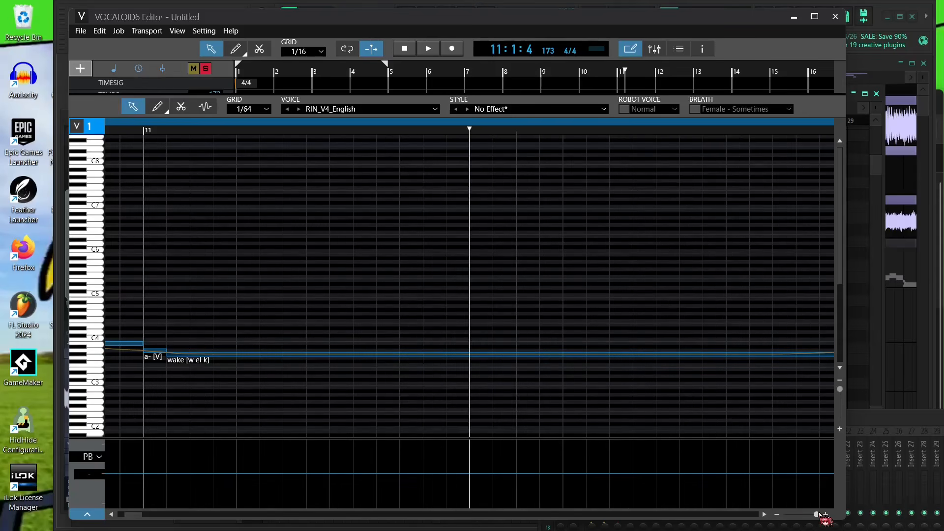
pyautogui.doubleClick(154, 355)
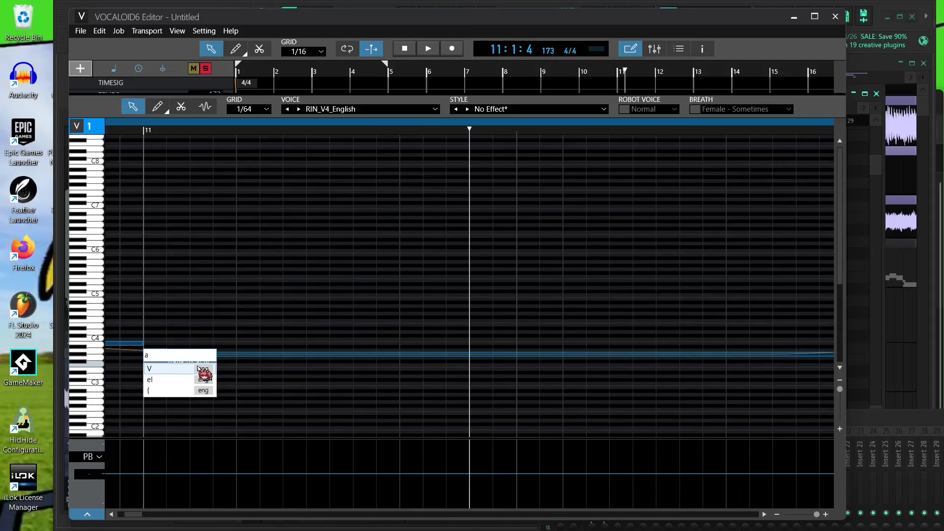
pyautogui.click(199, 369)
pyautogui.press('Return')
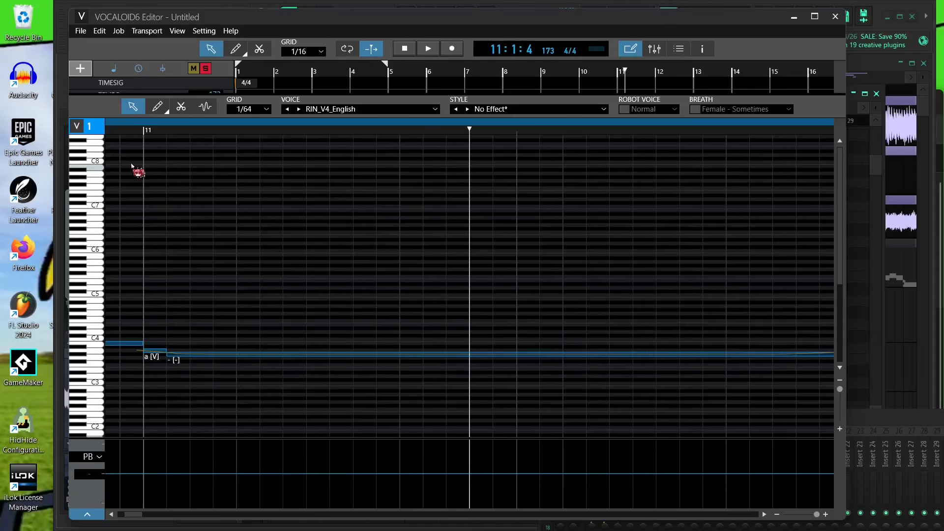
# - Try to set the lyric of the note starting at bar 11 to "uh"
pyautogui.click(123, 135)
pyautogui.moveTo(819, 514); pyautogui.dragTo(809, 513)
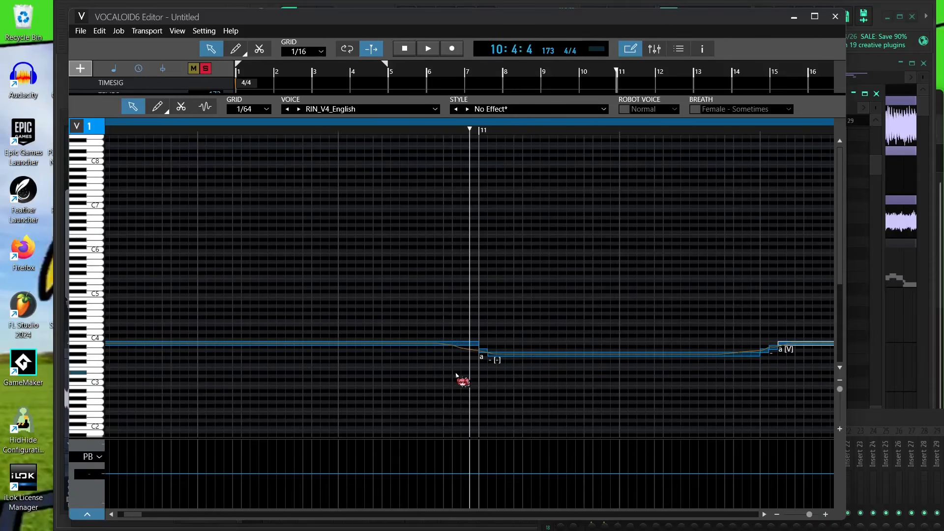
pyautogui.doubleClick(485, 350)
pyautogui.write('uh')
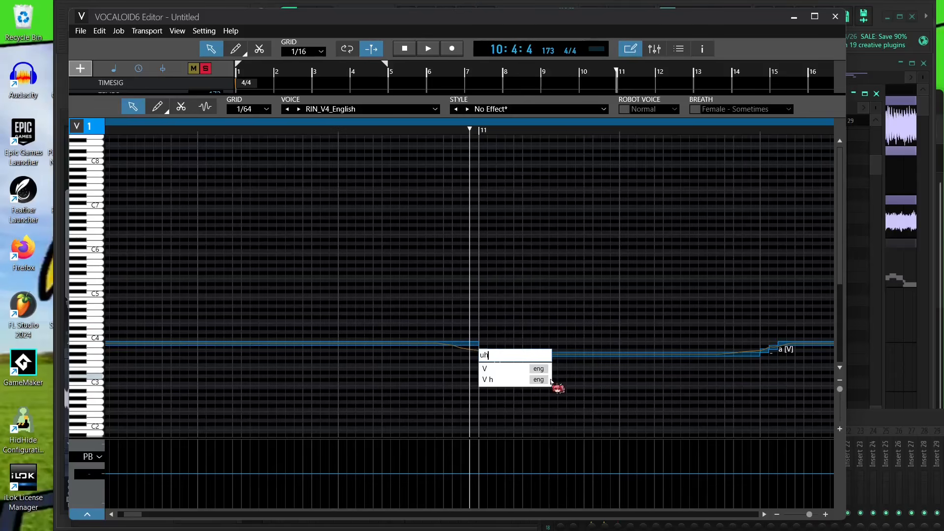
pyautogui.press('Return')
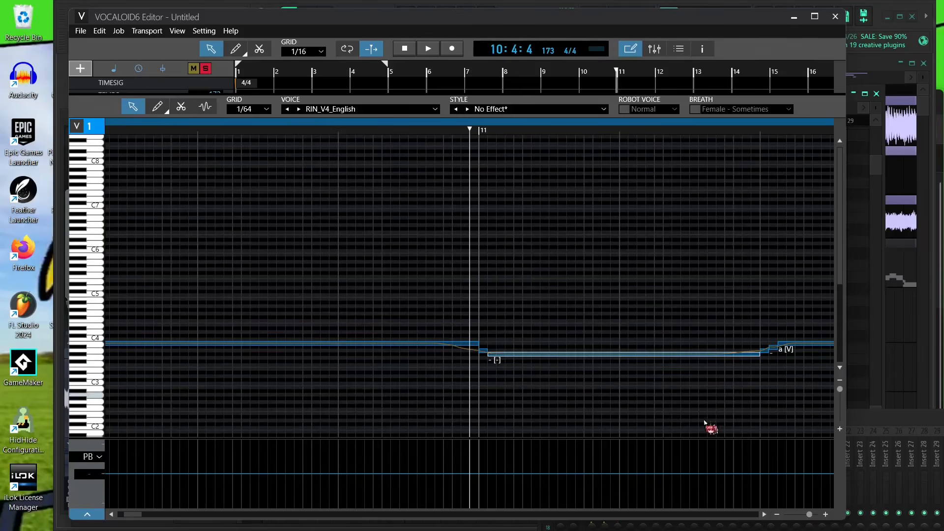
# - Play back the passage around bar 11 to check the lyrics
pyautogui.press('space')
pyautogui.moveTo(810, 512); pyautogui.dragTo(806, 511)
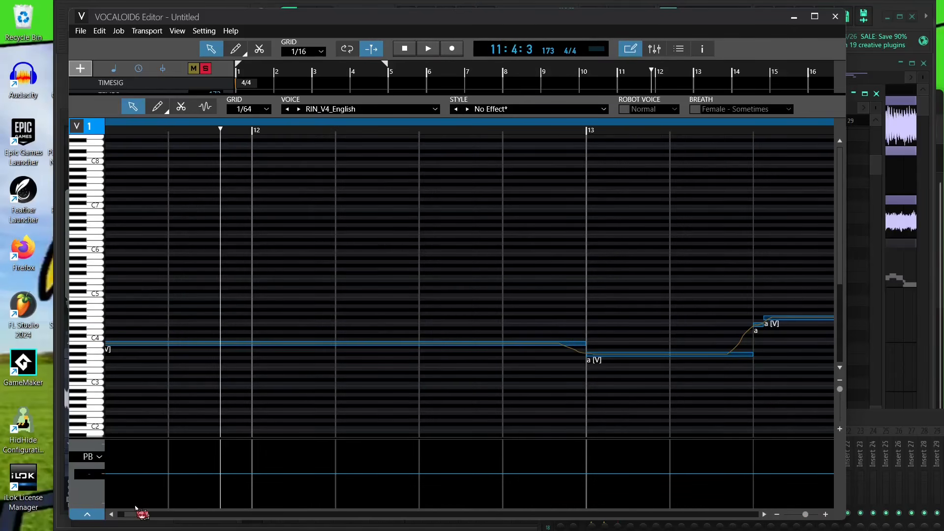
pyautogui.moveTo(136, 513); pyautogui.dragTo(130, 514)
pyautogui.click(183, 152)
pyautogui.press('space')
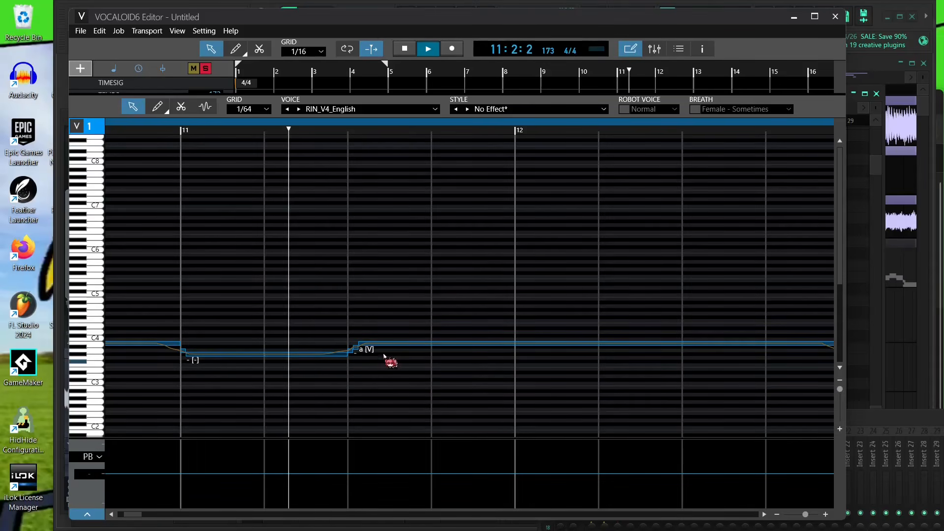
pyautogui.press('space')
# - Change the note in the middle of bar 11 through its context menu, then play back from bar 11
pyautogui.click(378, 344)
pyautogui.rightClick(385, 344)
pyautogui.click(386, 352)
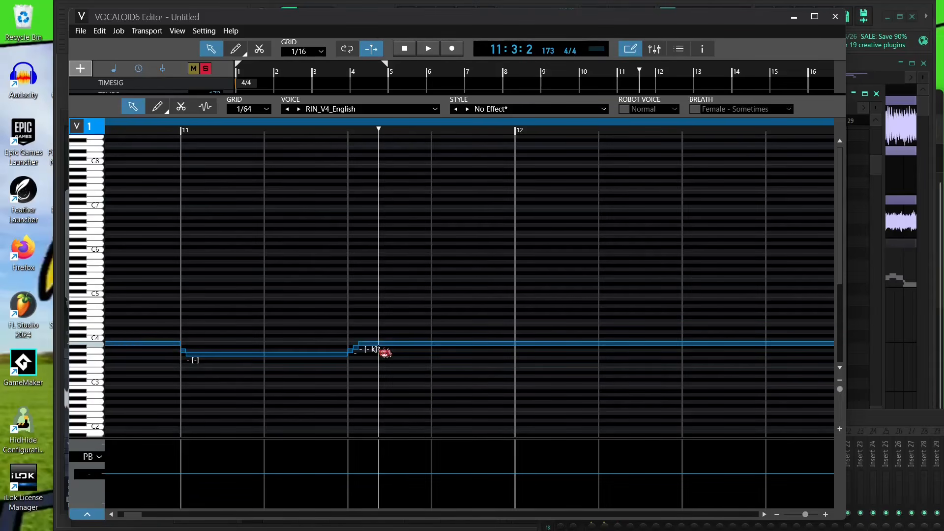
pyautogui.click(144, 129)
pyautogui.press('space')
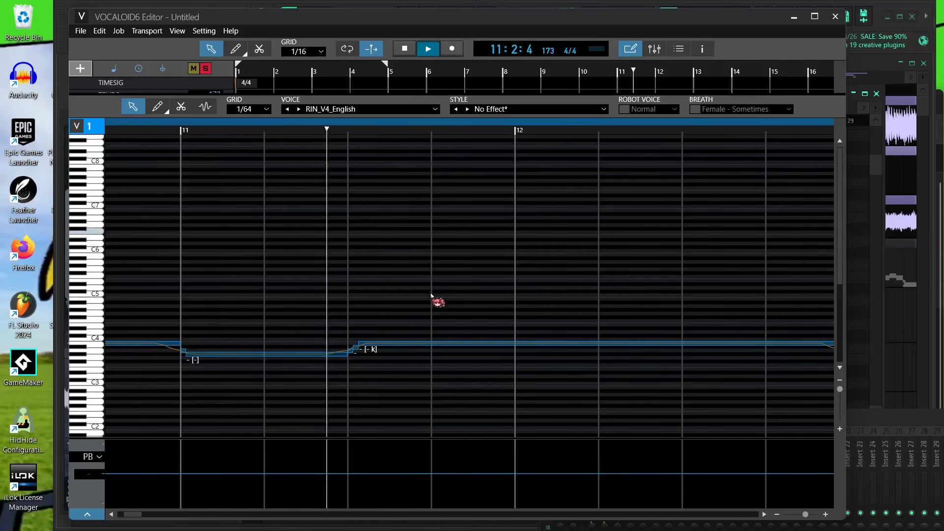
# - Select all notes in track 2 and set its voice to LEN_V4_English
pyautogui.moveTo(806, 515); pyautogui.dragTo(803, 513)
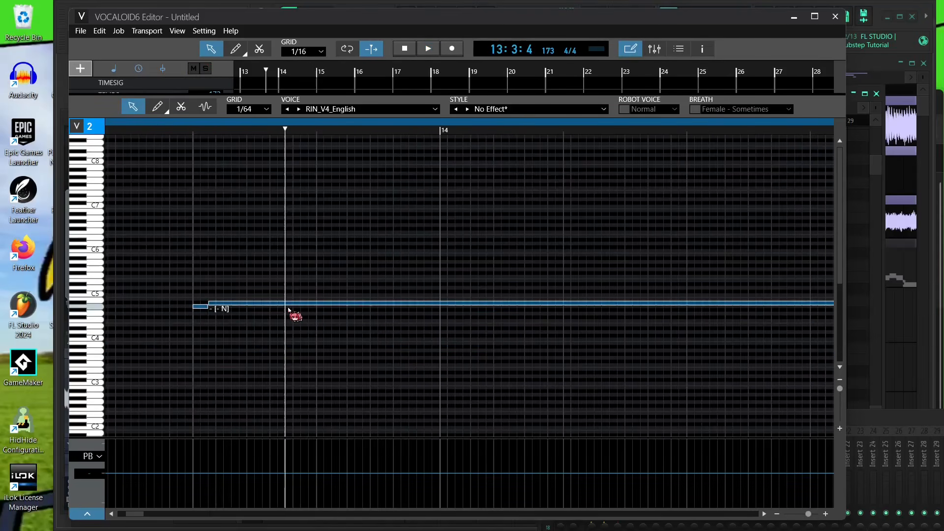
pyautogui.hotkey('ctrl', 'a')
pyautogui.click(346, 108)
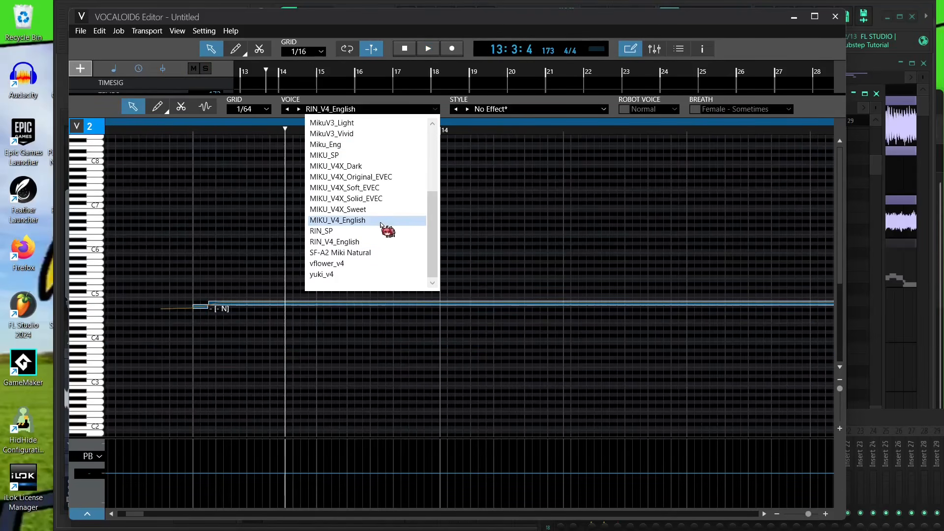
pyautogui.scroll(3, 391, 231)
pyautogui.click(378, 155)
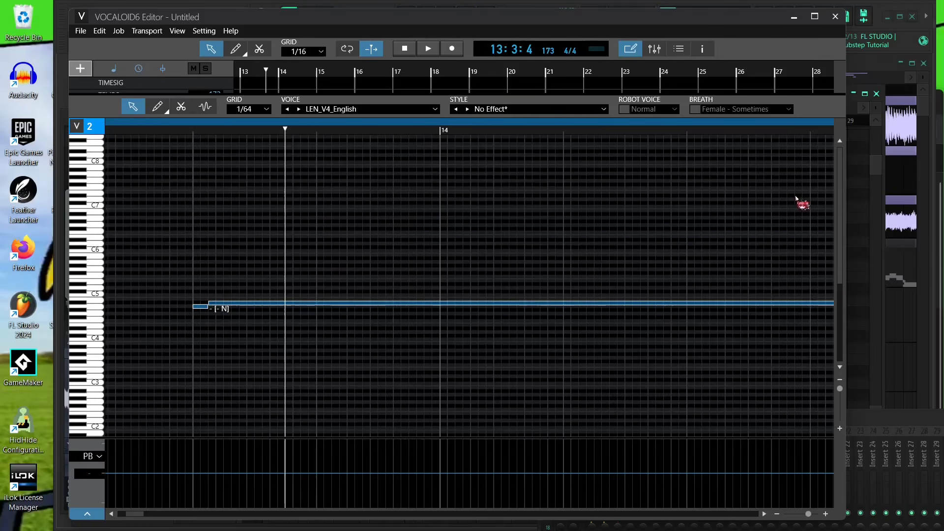
# - Return to the track view and play back both tracks from the start
pyautogui.click(143, 130)
pyautogui.press('space')
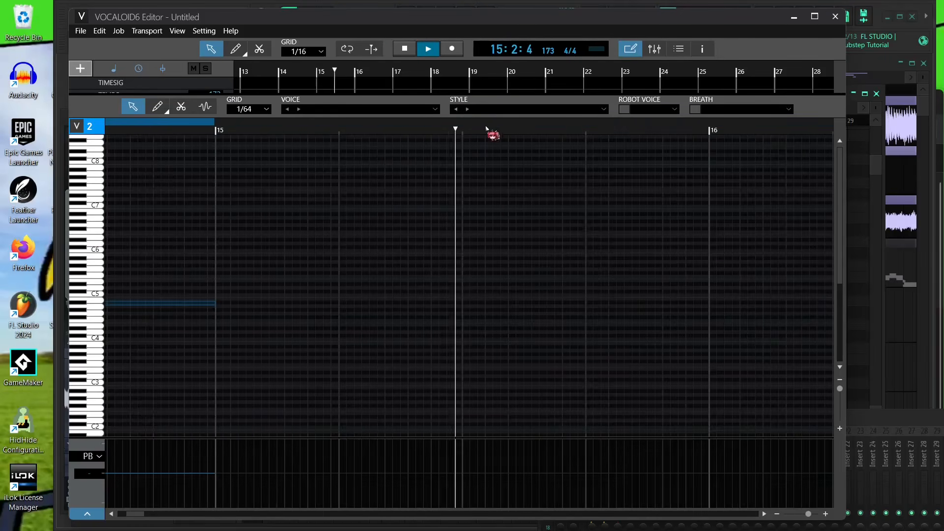
pyautogui.moveTo(563, 93); pyautogui.dragTo(590, 369)
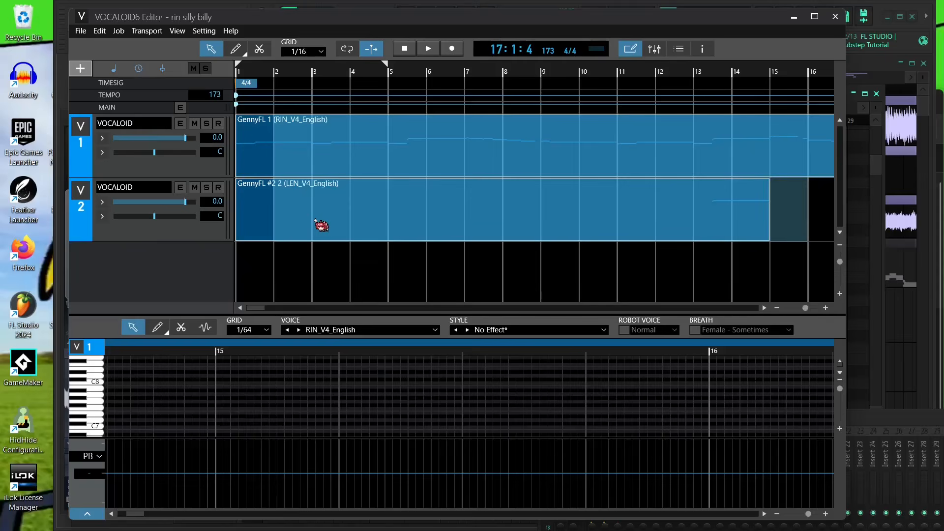
pyautogui.moveTo(275, 214); pyautogui.dragTo(206, 215)
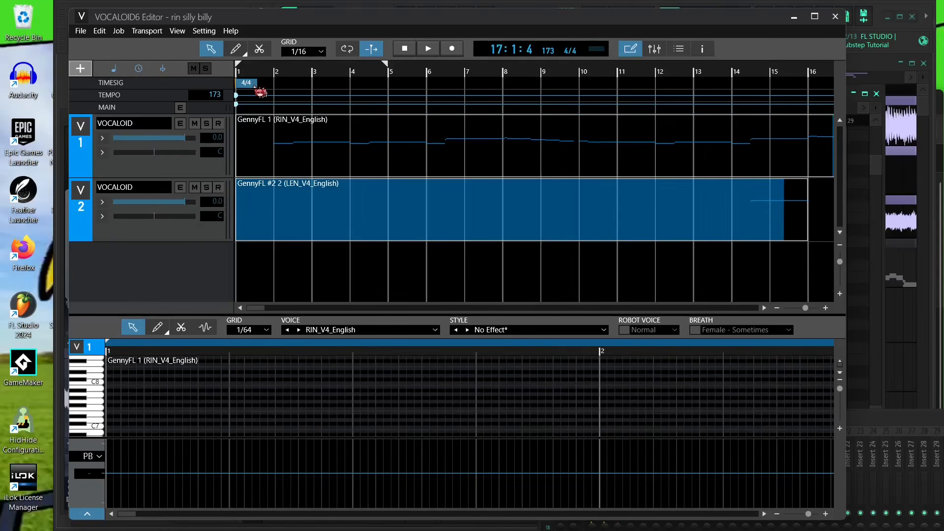
pyautogui.press('space')
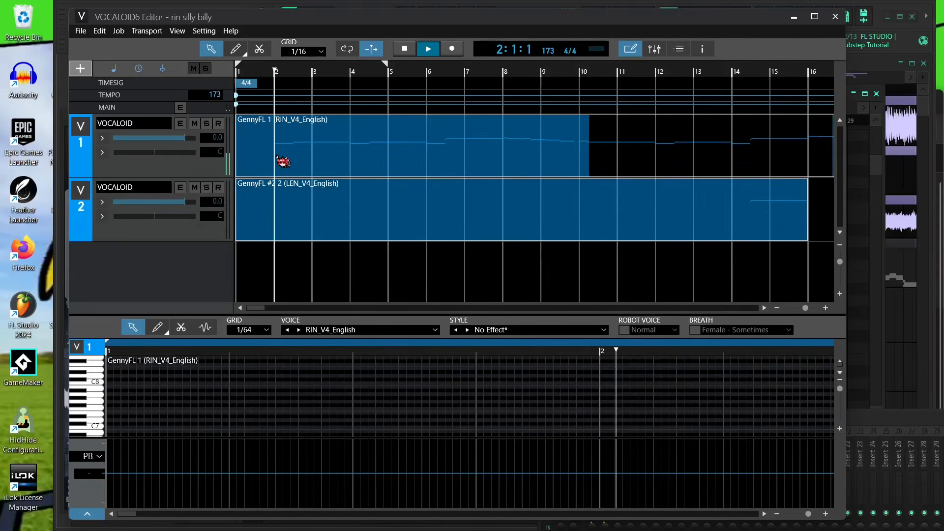
# - Inspect the start of the GennyFL 1 part in an enlarged piano roll, then restore the track view
pyautogui.doubleClick(277, 156)
pyautogui.moveTo(321, 315); pyautogui.dragTo(339, 94)
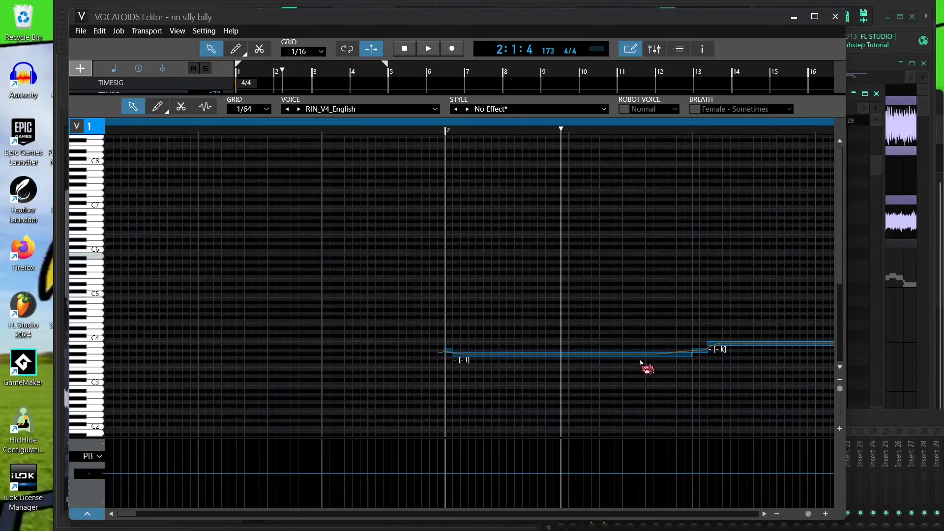
pyautogui.click(436, 129)
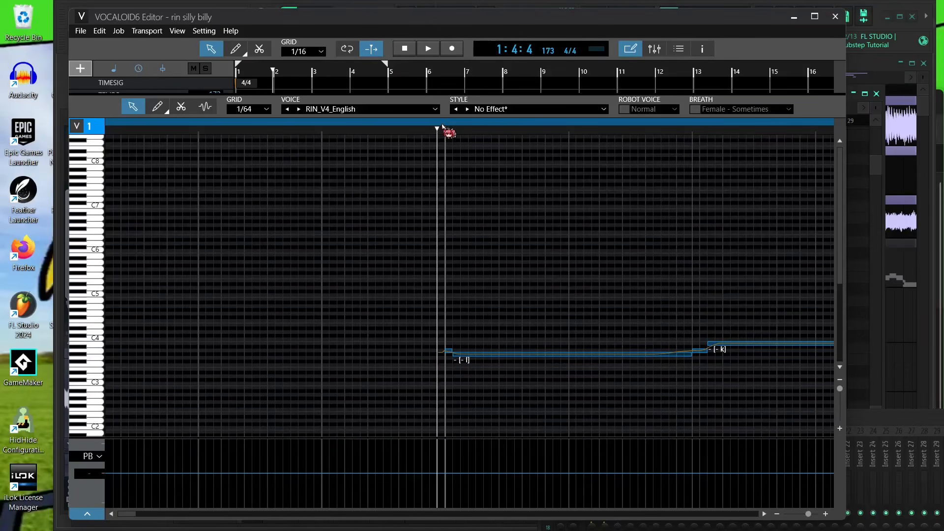
pyautogui.click(430, 129)
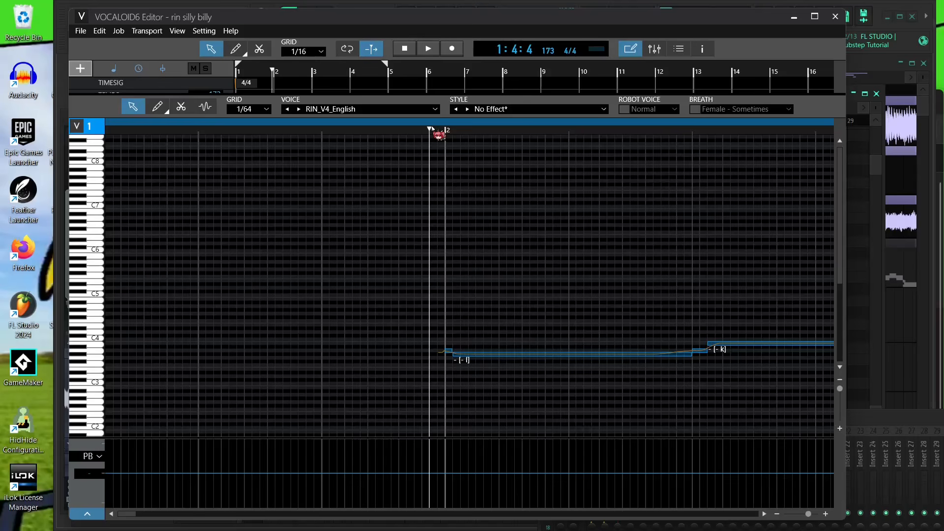
pyautogui.moveTo(434, 94); pyautogui.dragTo(423, 460)
pyautogui.click(409, 249)
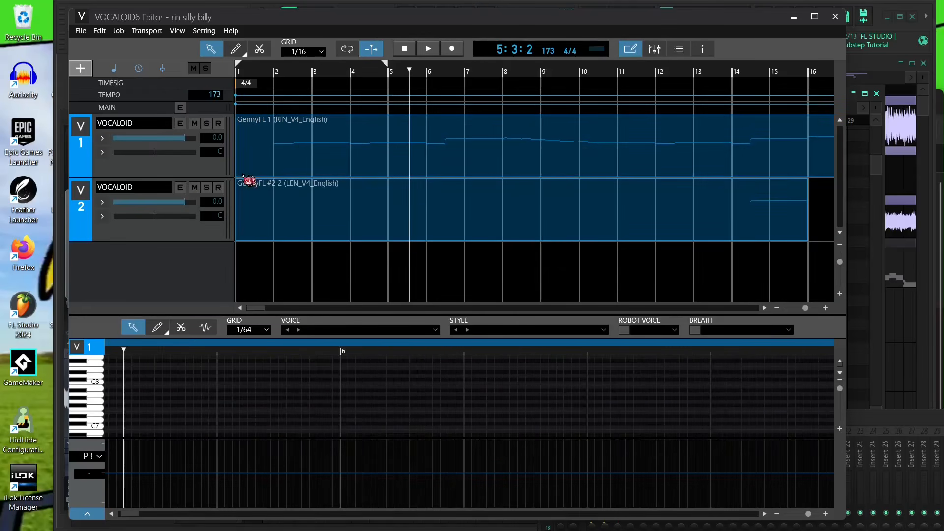
pyautogui.click(260, 73)
pyautogui.click(265, 74)
pyautogui.click(276, 74)
pyautogui.click(266, 74)
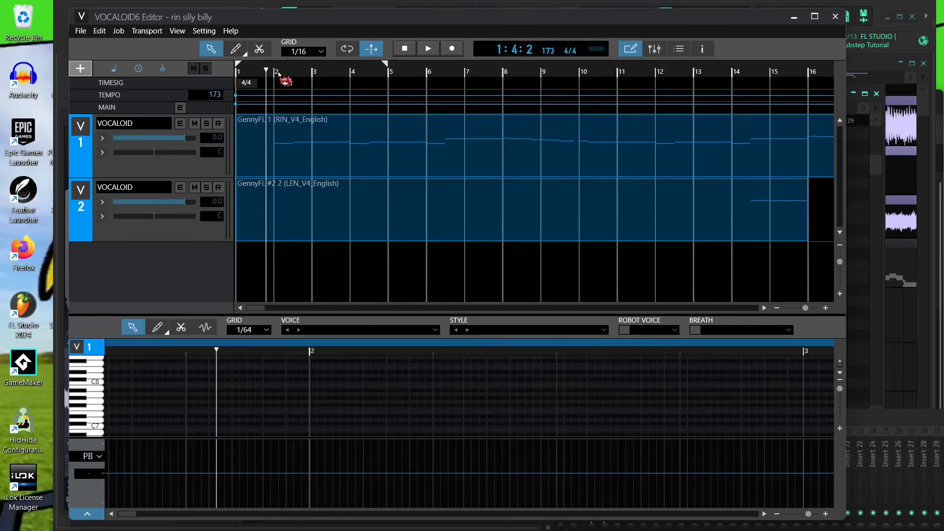
pyautogui.click(288, 73)
pyautogui.click(362, 73)
pyautogui.click(257, 74)
pyautogui.click(252, 74)
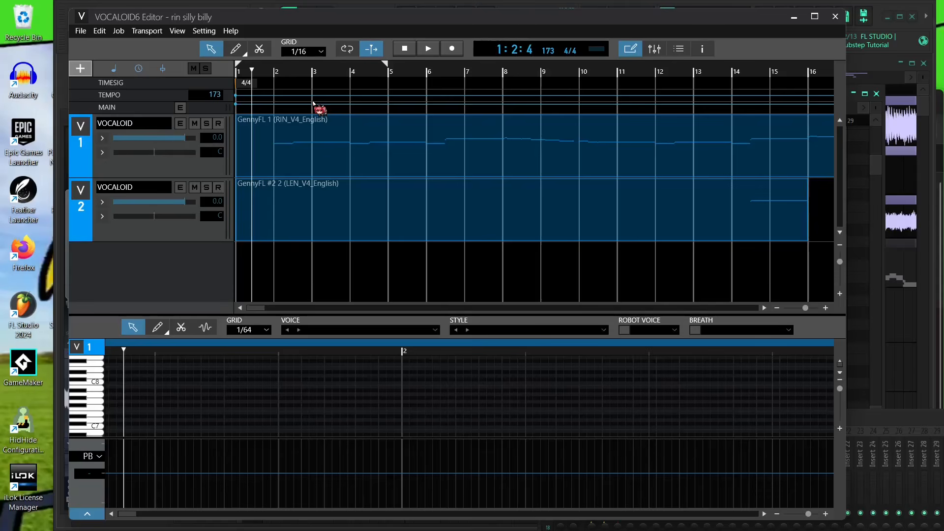
pyautogui.click(266, 84)
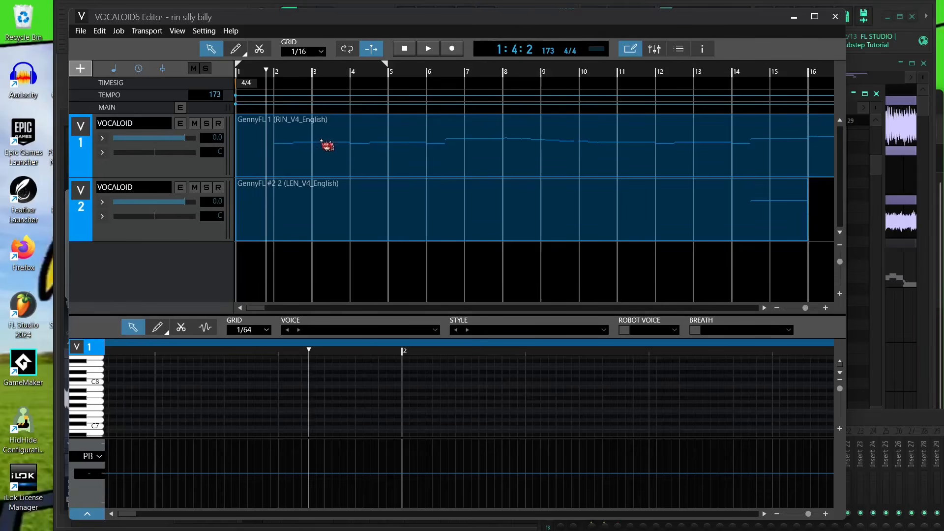
pyautogui.click(238, 140)
pyautogui.moveTo(806, 308)
pyautogui.mouseDown()
pyautogui.moveTo(817, 316)
pyautogui.moveTo(796, 312)
pyautogui.moveTo(805, 309)
pyautogui.mouseUp()
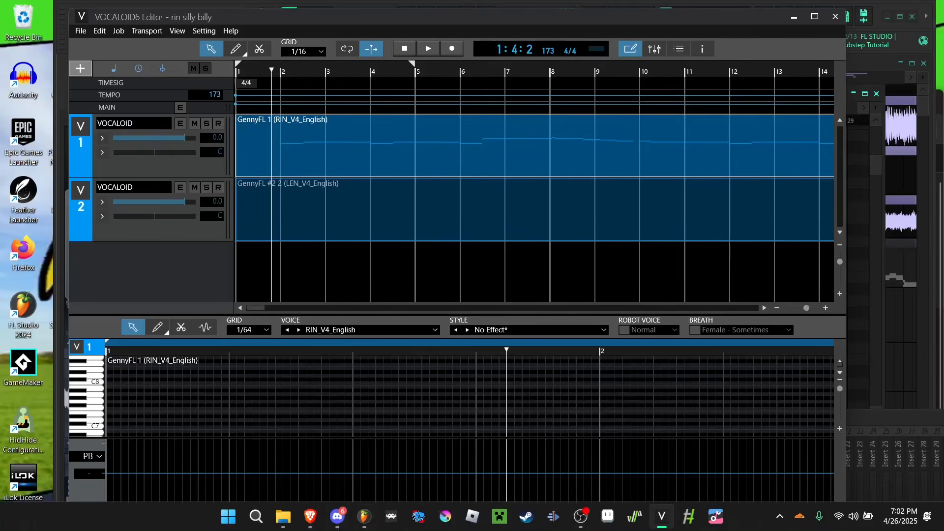
pyautogui.click(308, 517)
pyautogui.click(871, 100)
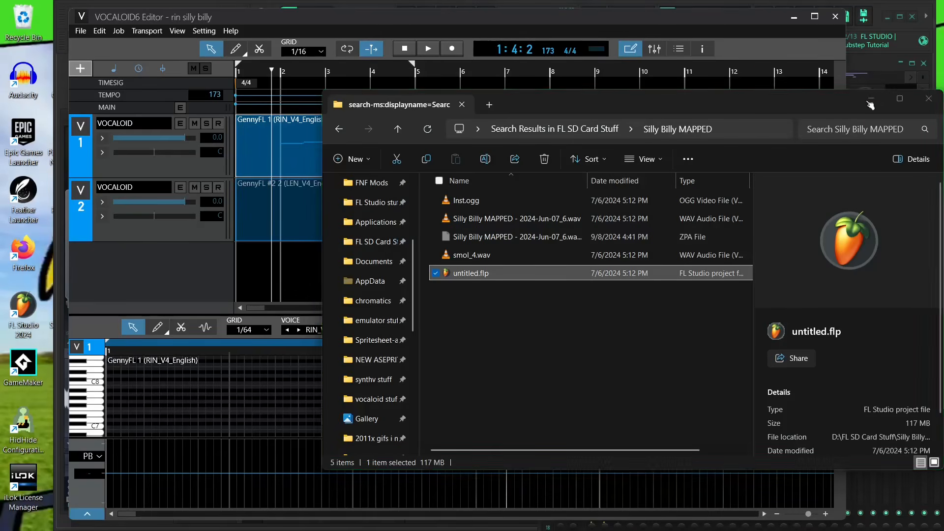
pyautogui.click(393, 237)
pyautogui.moveTo(284, 73); pyautogui.dragTo(275, 78)
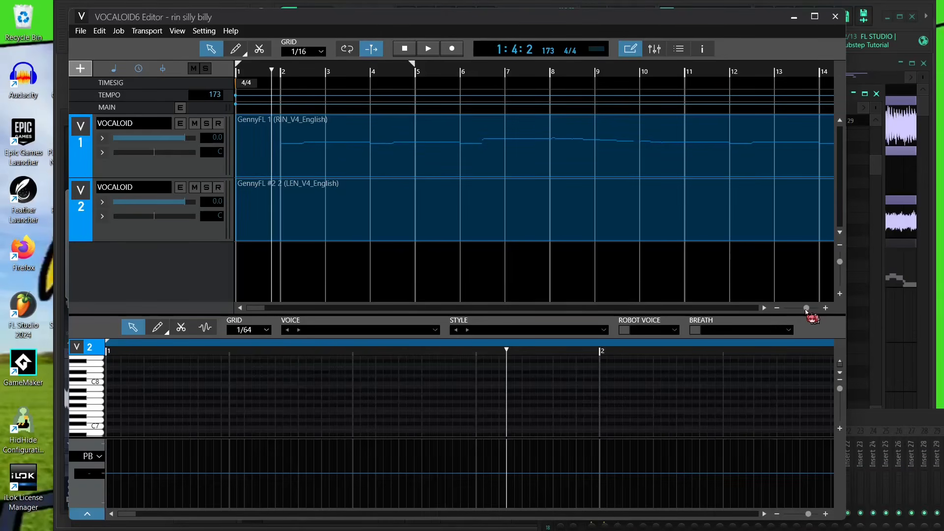
pyautogui.moveTo(806, 310); pyautogui.dragTo(794, 320)
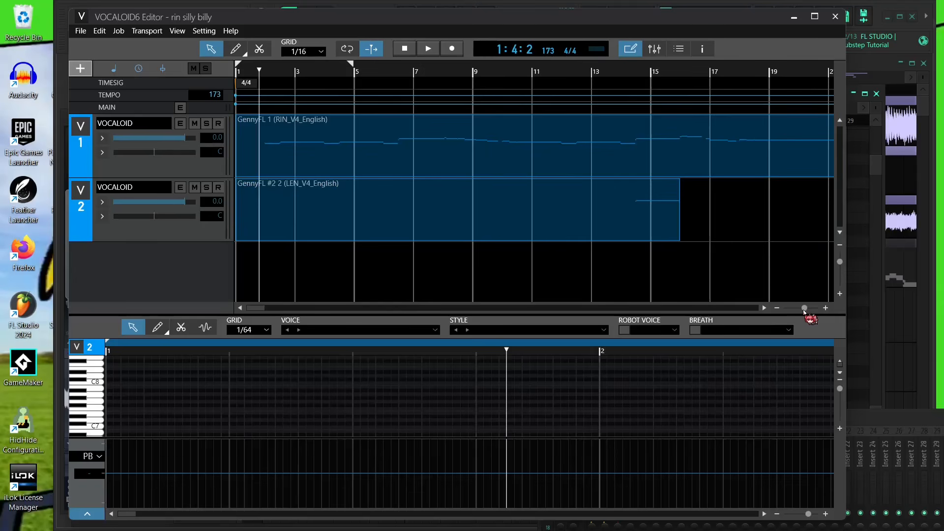
# - Play back both tracks from bar 2 and stop playback
pyautogui.press('space')
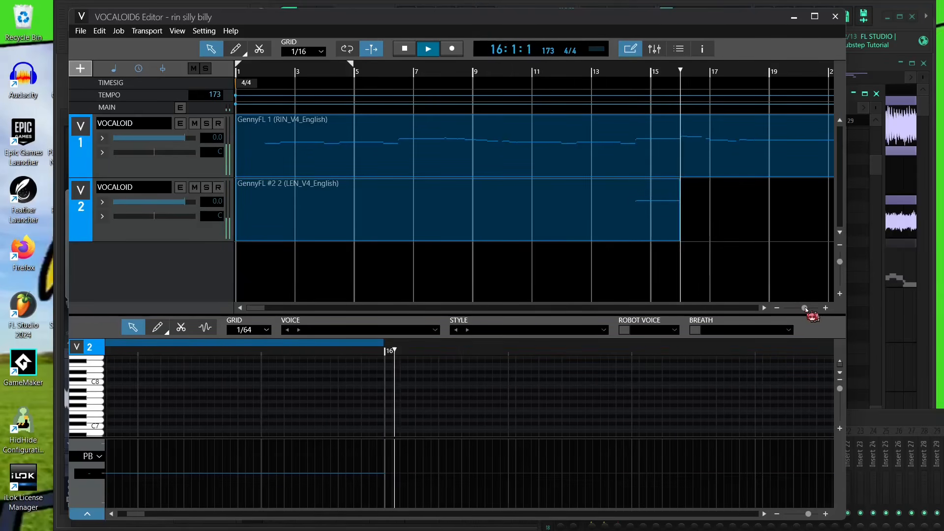
pyautogui.scroll(-5, 800, 308)
pyautogui.scroll(4, 801, 308)
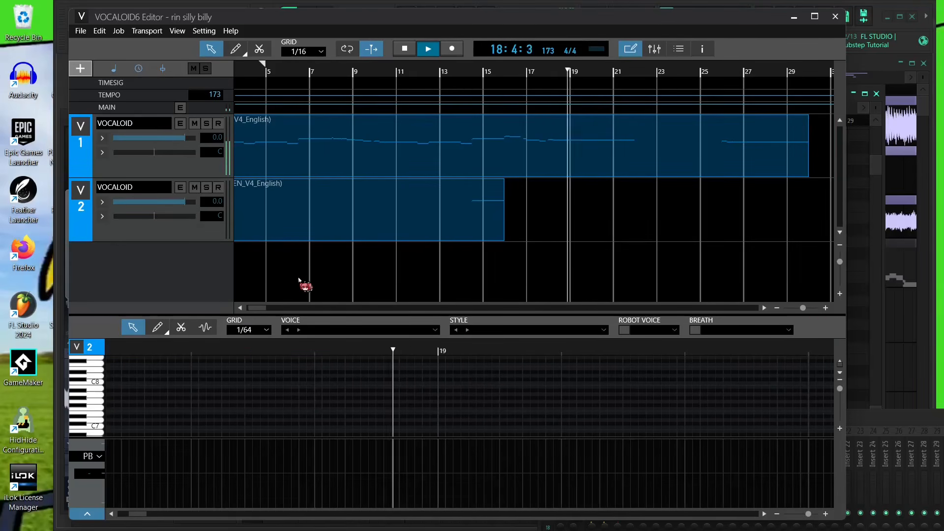
pyautogui.press('space')
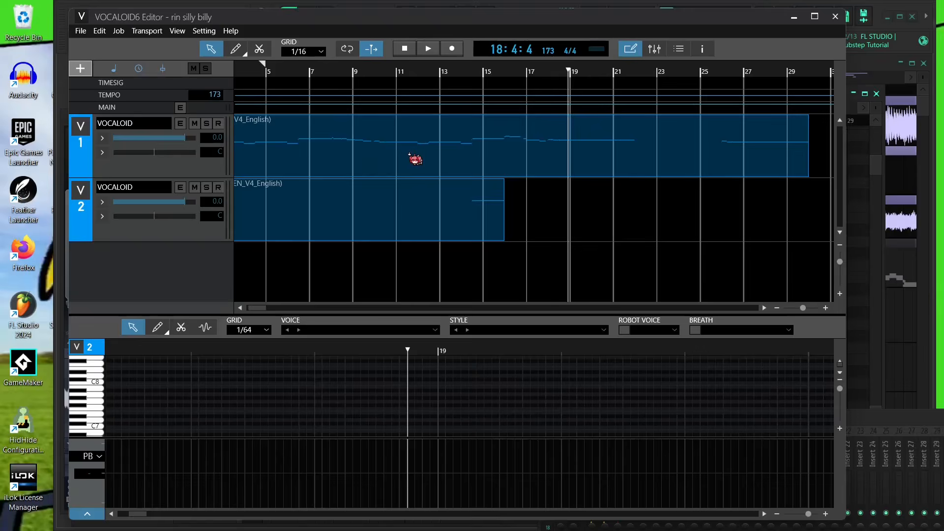
# - Select the GennyFL 1 part and browse the piano roll's list of editable parameters
pyautogui.click(409, 155)
pyautogui.click(93, 460)
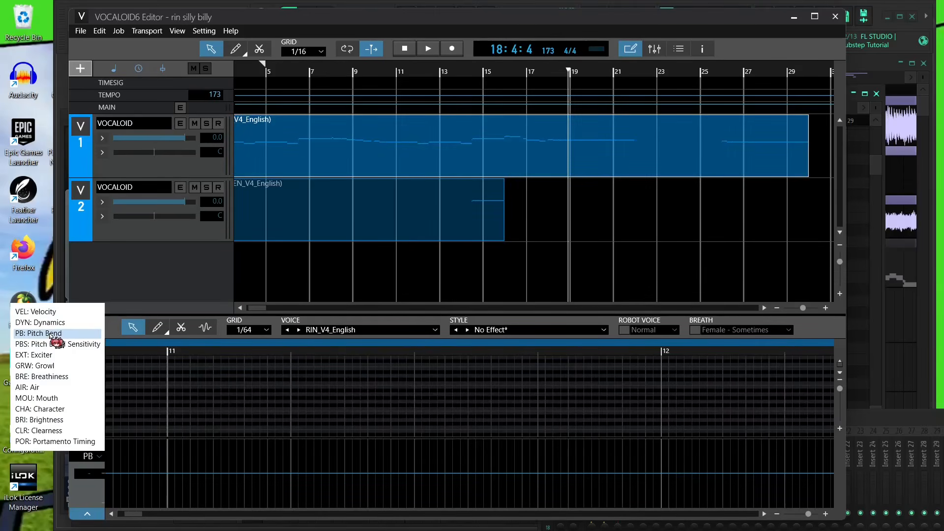
pyautogui.click(405, 263)
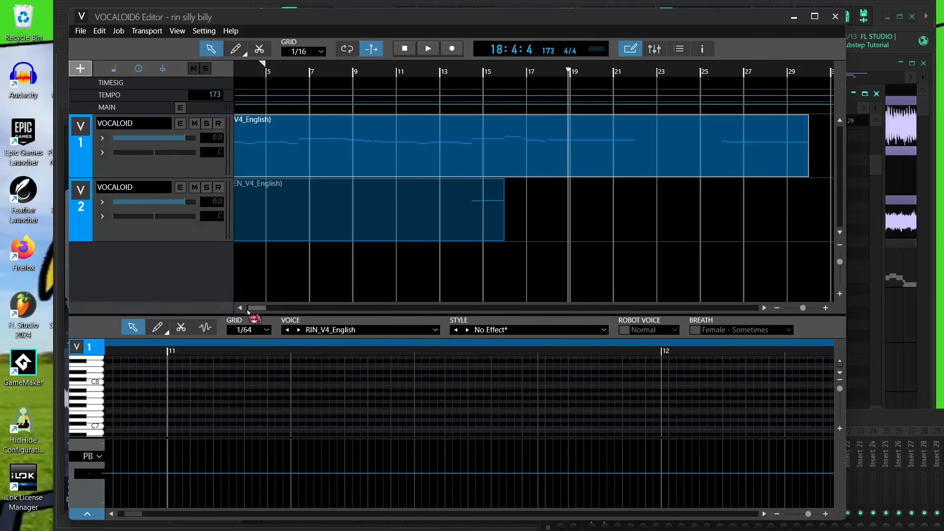
pyautogui.moveTo(249, 310); pyautogui.dragTo(232, 309)
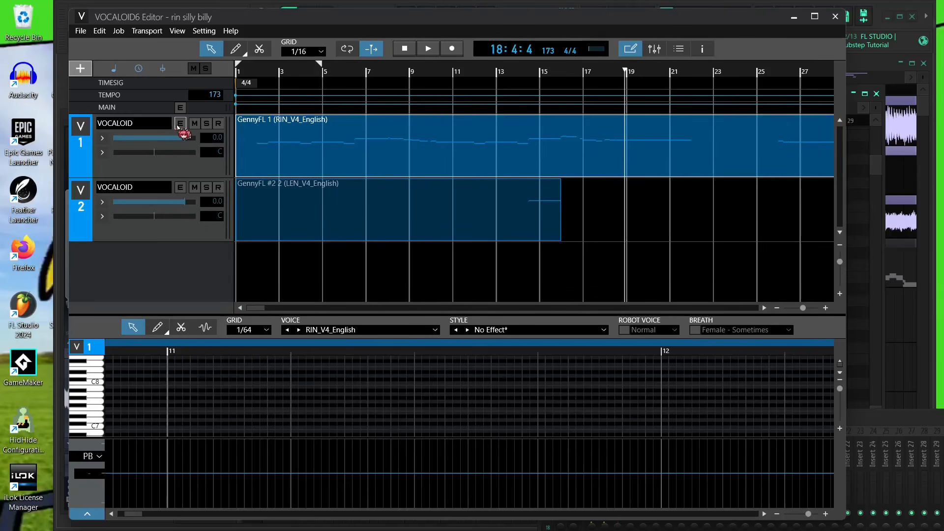
# - Search for and launch UtaFormatix.exe
pyautogui.press('super')
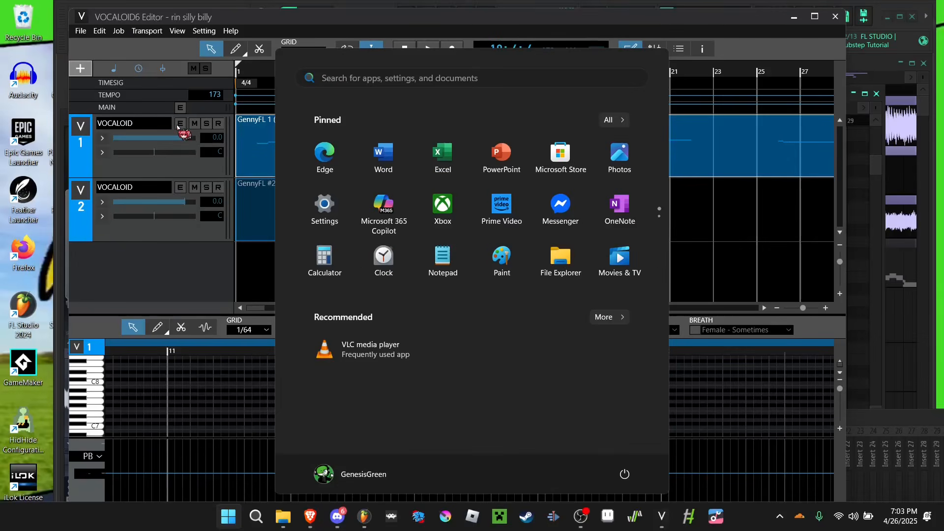
pyautogui.write('taformat')
pyautogui.hotkey('ctrl', 'a')
pyautogui.write('utaforma')
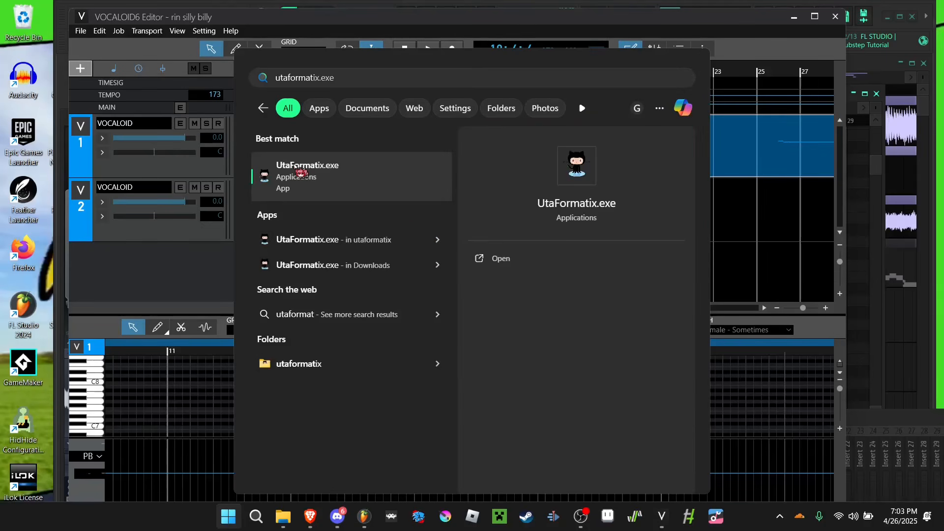
pyautogui.click(327, 180)
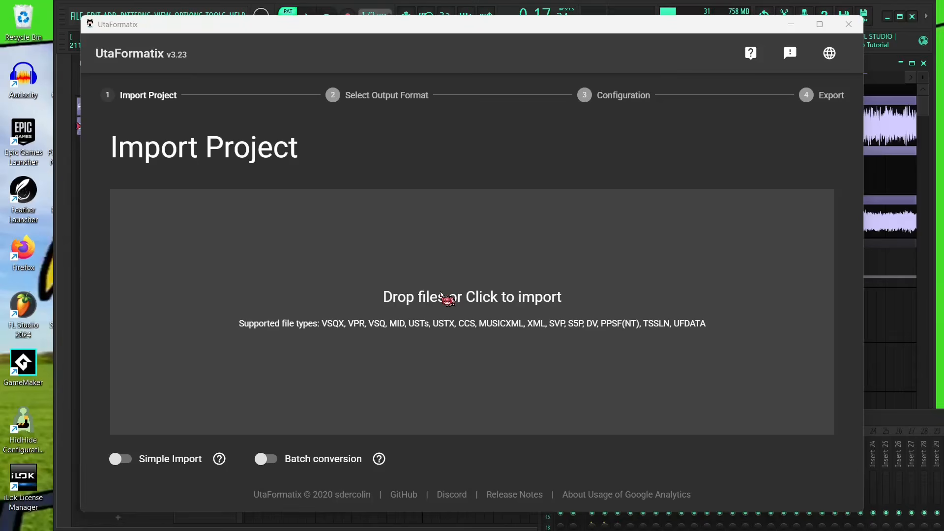
# - Import the project rin silly billy.vpr from the vocaloid stuff folder into UtaFormatix
pyautogui.click(473, 295)
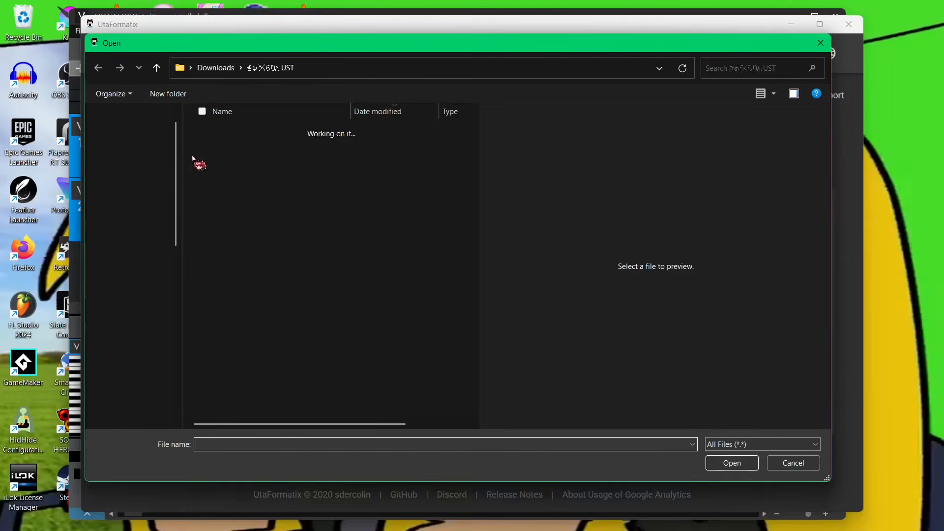
pyautogui.scroll(-2, 147, 384)
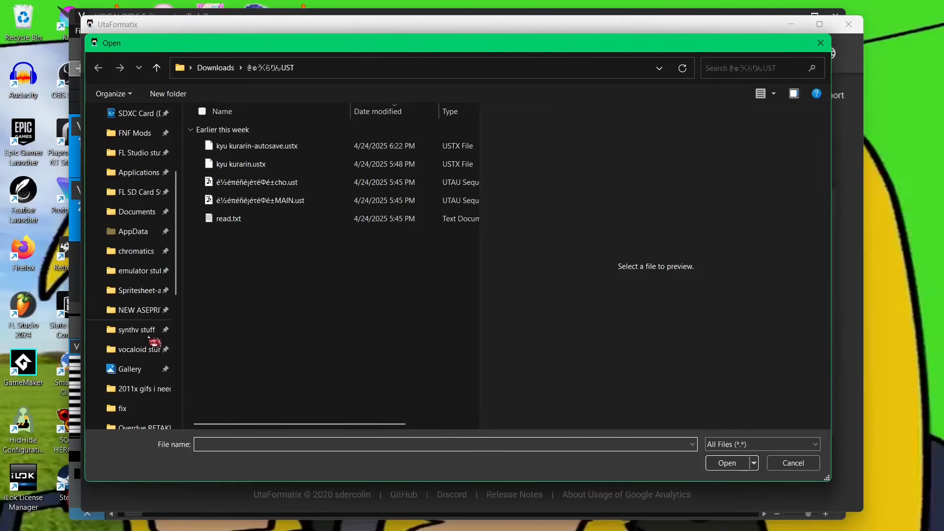
pyautogui.click(138, 349)
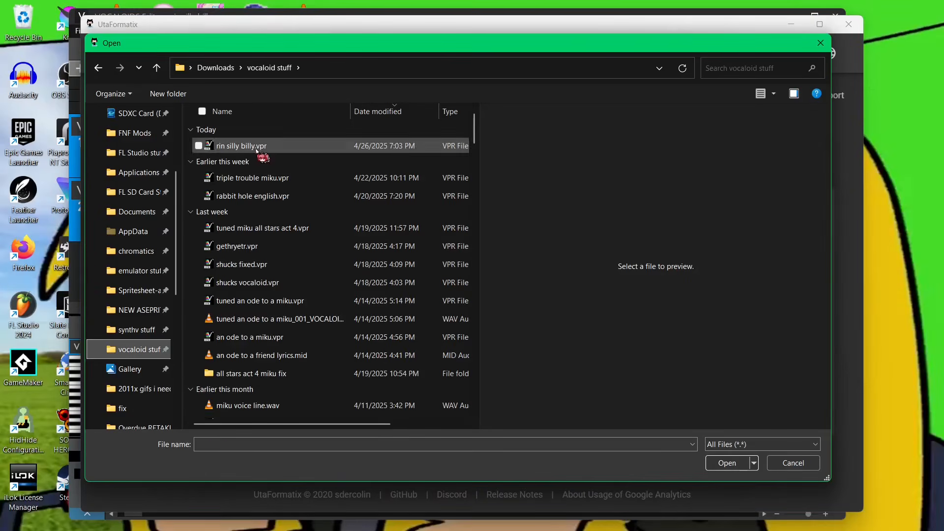
pyautogui.doubleClick(255, 147)
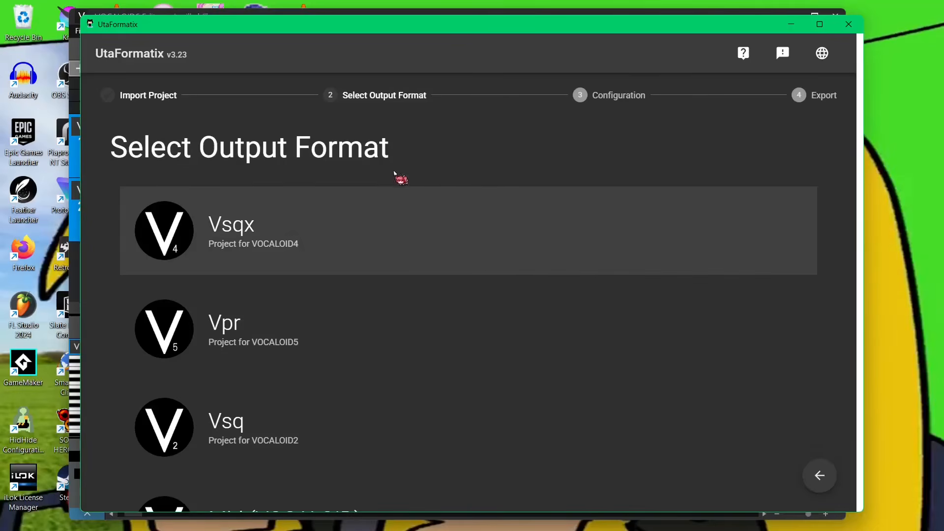
# - Convert the project to the Svp format for Synthesizer V Studio and save it as rin silly billy.svp in Downloads
pyautogui.scroll(-10, 554, 447)
pyautogui.scroll(-2, 363, 394)
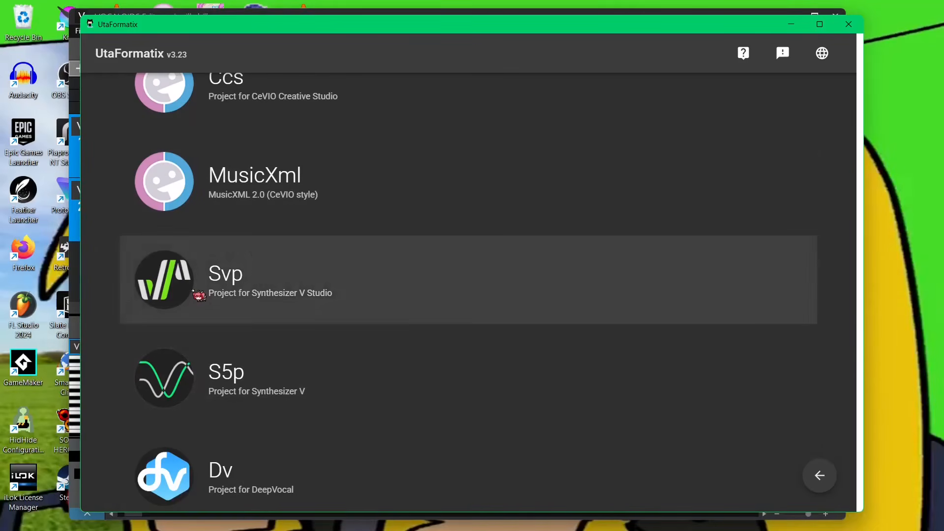
pyautogui.click(199, 295)
pyautogui.click(132, 477)
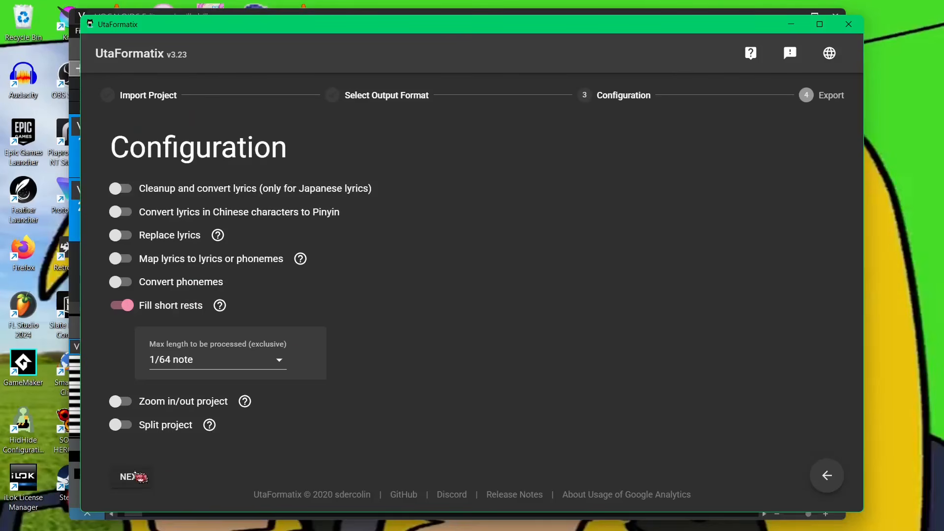
pyautogui.click(147, 193)
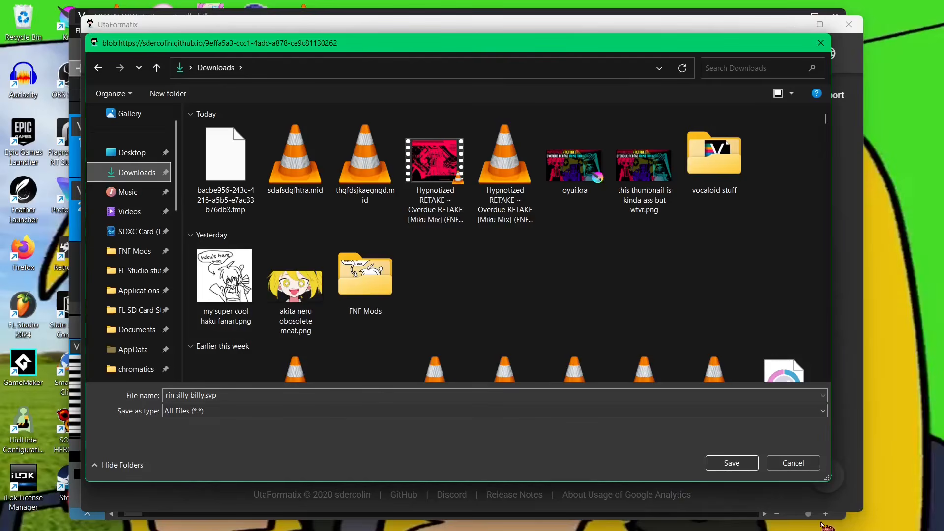
pyautogui.click(737, 465)
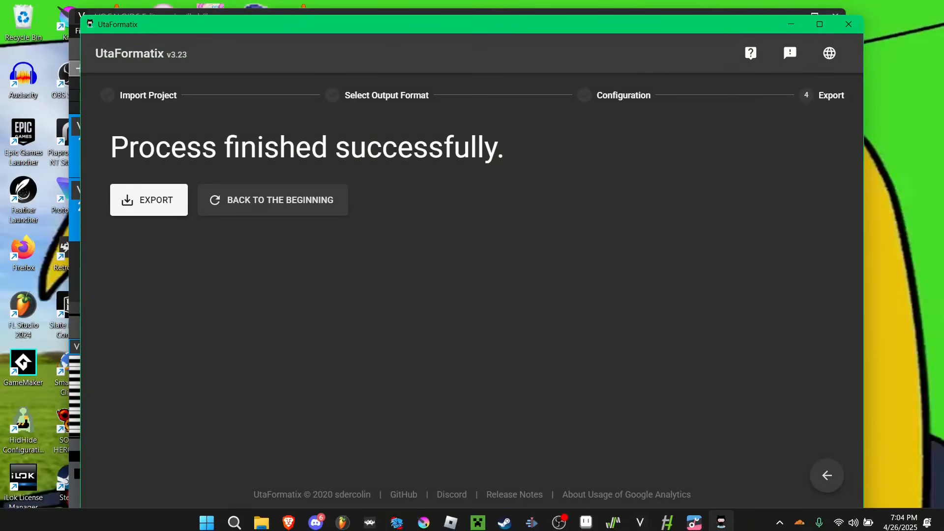
# - Open rin silly billy.svp in Synthesizer V
pyautogui.click(664, 524)
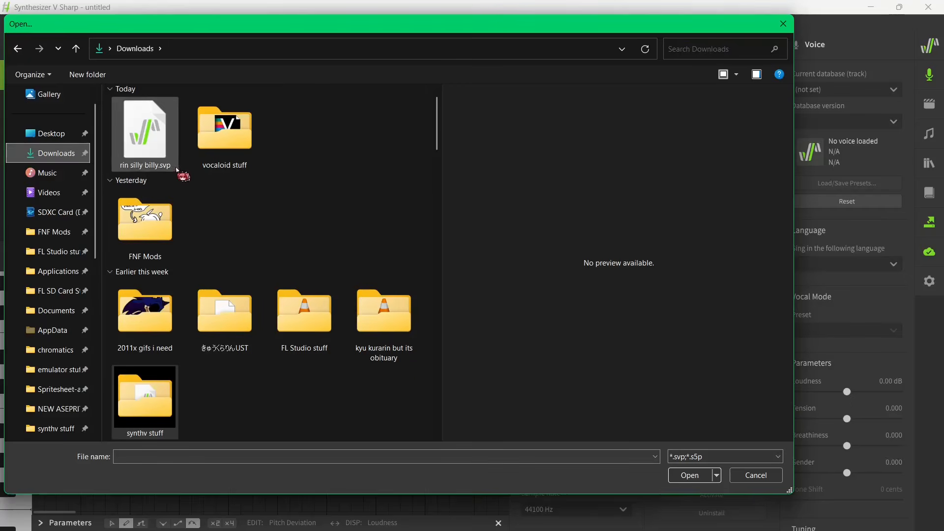
pyautogui.doubleClick(157, 145)
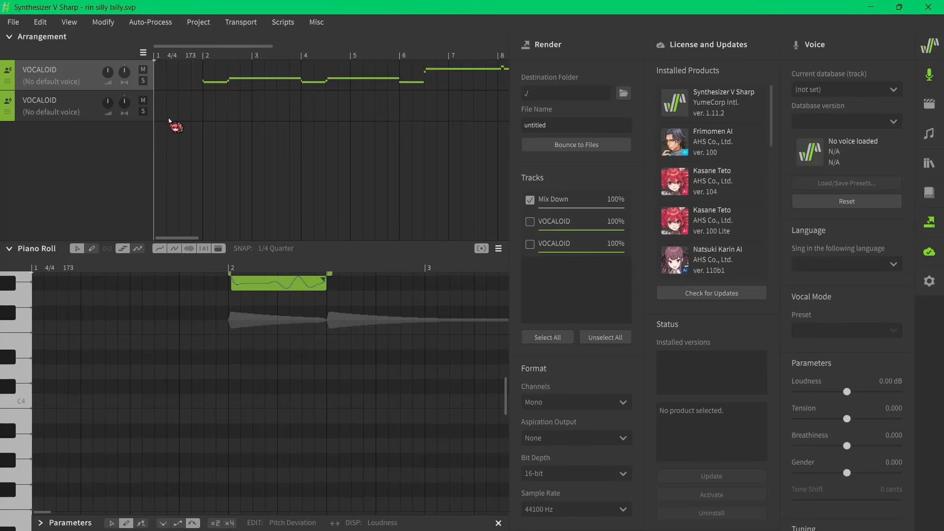
pyautogui.click(199, 55)
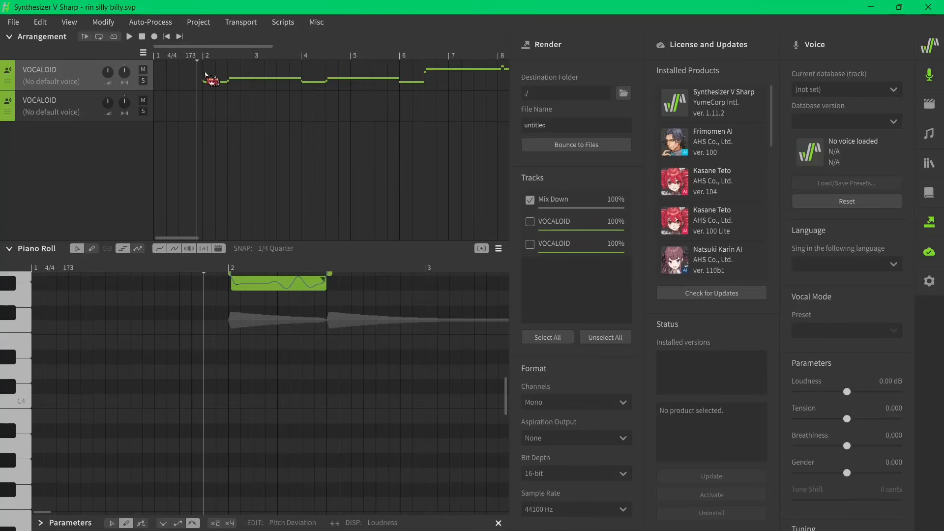
# - Set the first track's voice to Kasane Teto and the second track's voice to GUMI AI
pyautogui.scroll(3, 347, 363)
pyautogui.scroll(-1, 344, 369)
pyautogui.scroll(5, 311, 344)
pyautogui.scroll(-2, 288, 340)
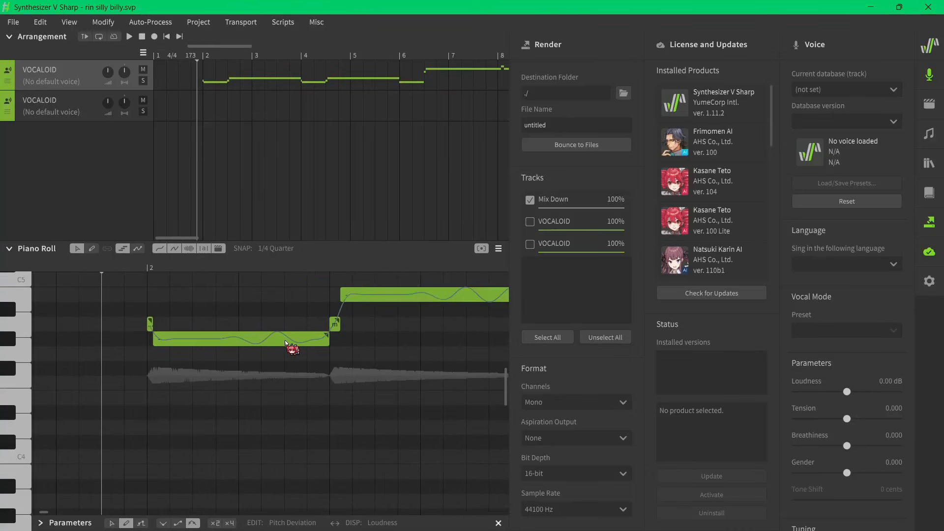
pyautogui.scroll(3, 178, 304)
pyautogui.click(51, 82)
pyautogui.click(69, 137)
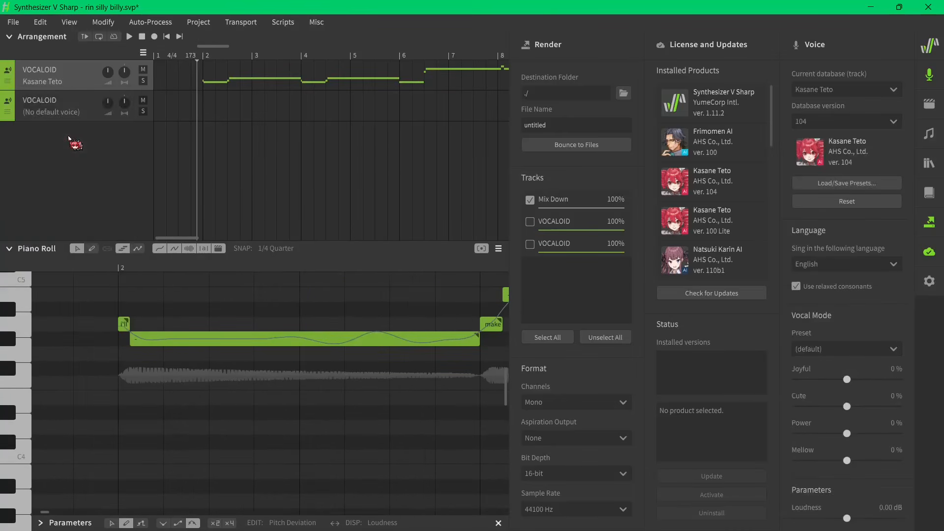
pyautogui.click(63, 113)
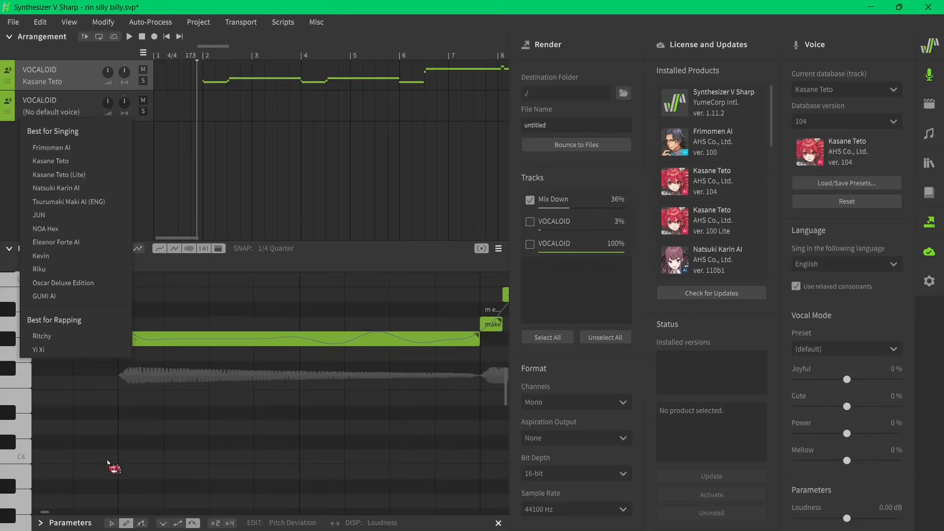
pyautogui.click(53, 296)
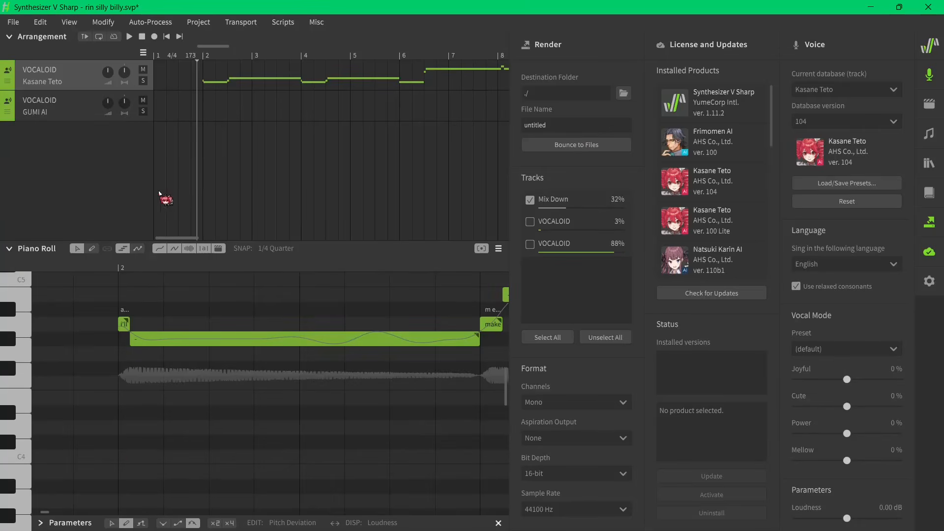
# - Play back the converted project from the start of bar 2 and stop
pyautogui.scroll(-4, 166, 186)
pyautogui.scroll(6, 206, 94)
pyautogui.click(208, 58)
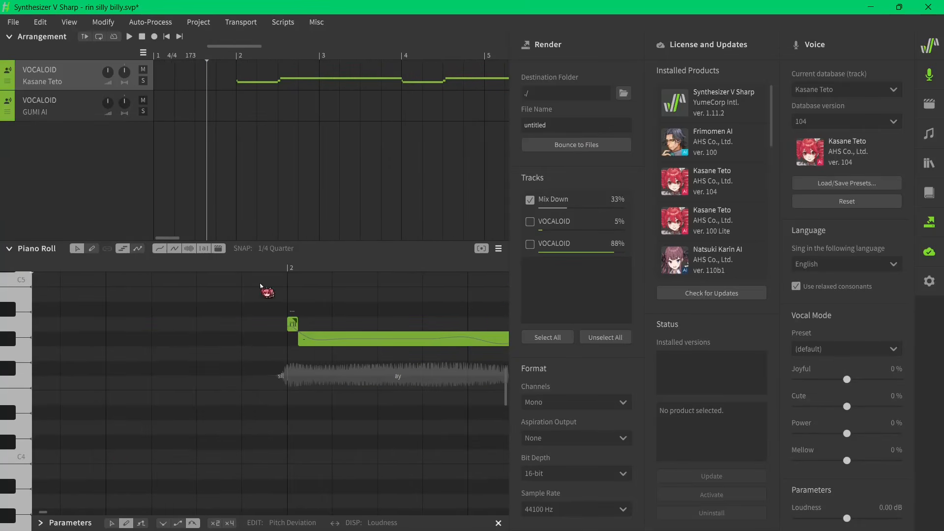
pyautogui.scroll(-2, 152, 139)
pyautogui.press('space')
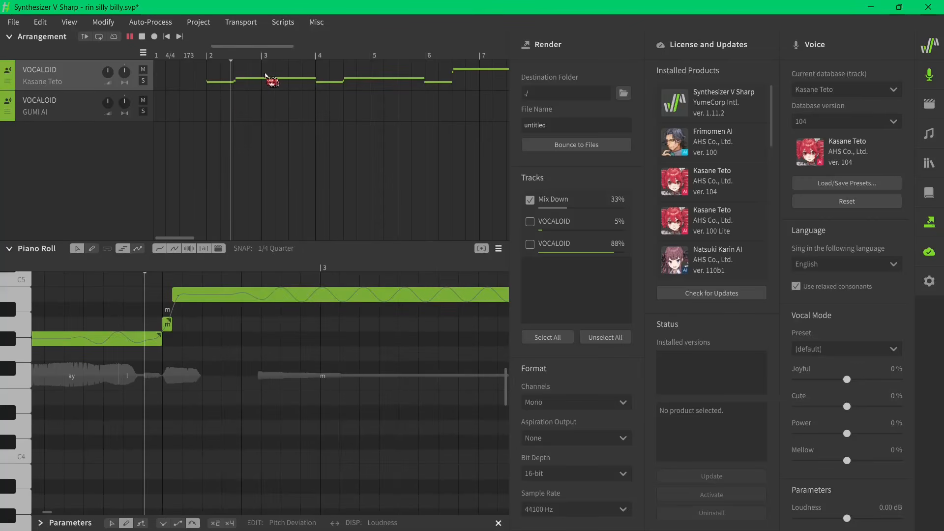
pyautogui.scroll(3, 307, 379)
pyautogui.scroll(-5, 202, 337)
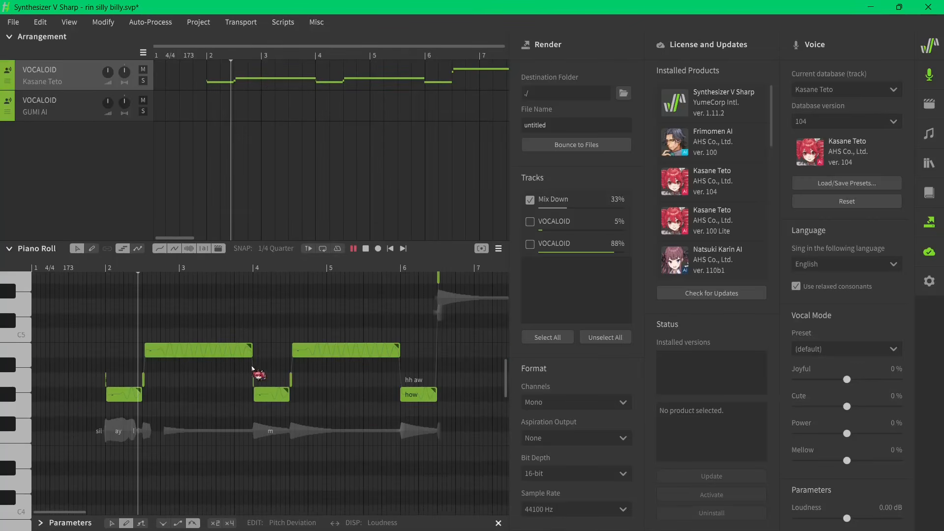
pyautogui.scroll(3, 250, 398)
pyautogui.press('space')
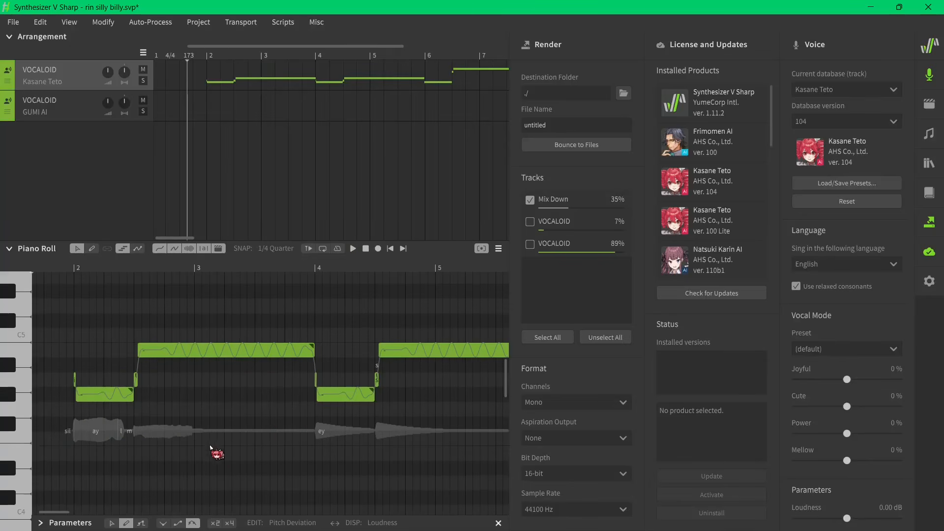
# - Select all notes on the Kasane Teto track and apply Auto Pitch Tuning to them
pyautogui.hotkey('ctrl', 'a')
pyautogui.scroll(-3, 172, 442)
pyautogui.click(150, 22)
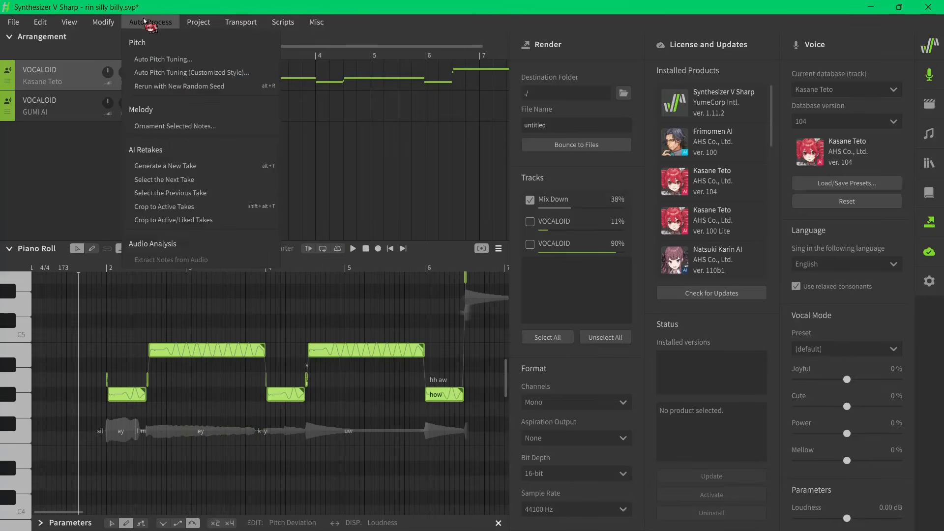
pyautogui.click(160, 63)
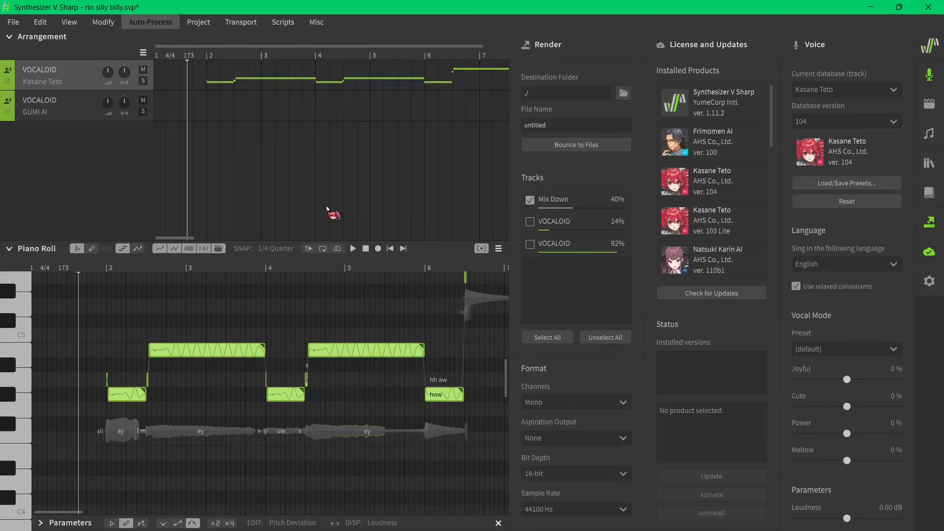
pyautogui.moveTo(456, 249); pyautogui.dragTo(629, 280)
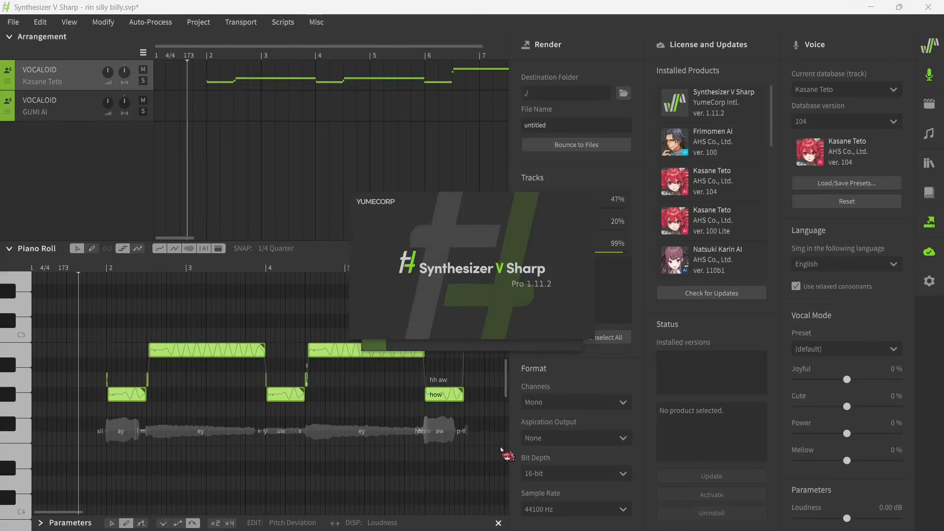
pyautogui.moveTo(722, 520)
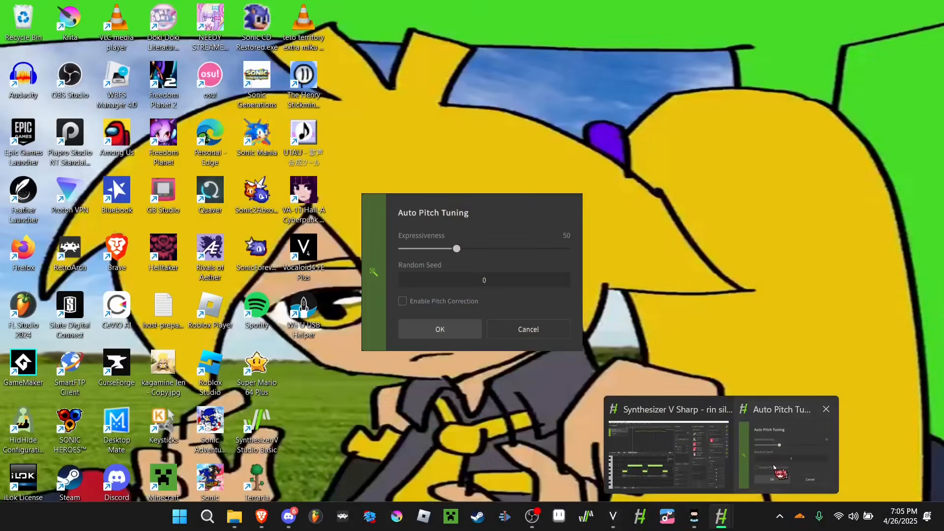
pyautogui.click(797, 455)
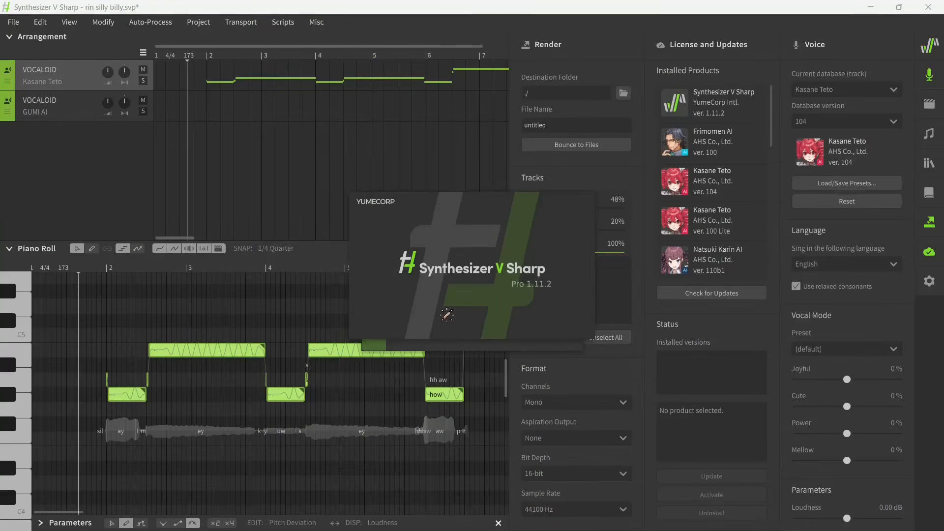
pyautogui.moveTo(433, 253); pyautogui.dragTo(201, 72)
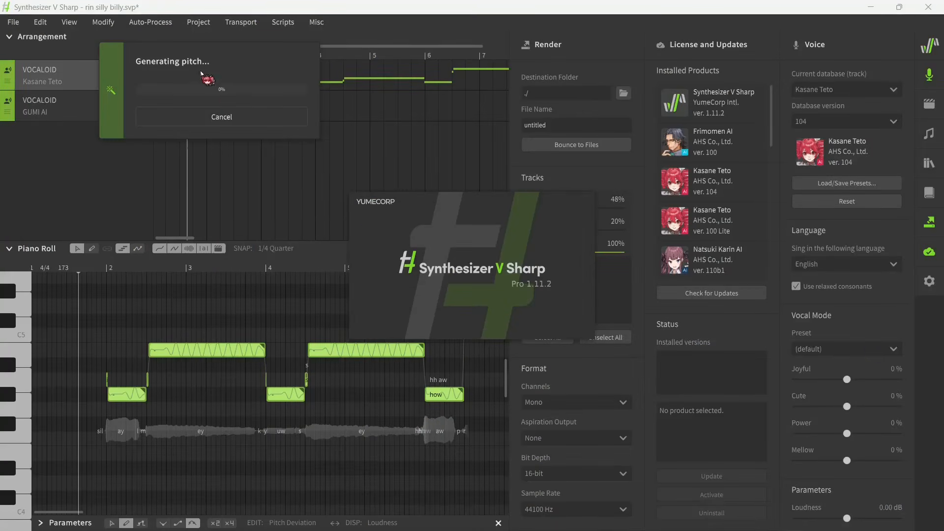
pyautogui.click(722, 518)
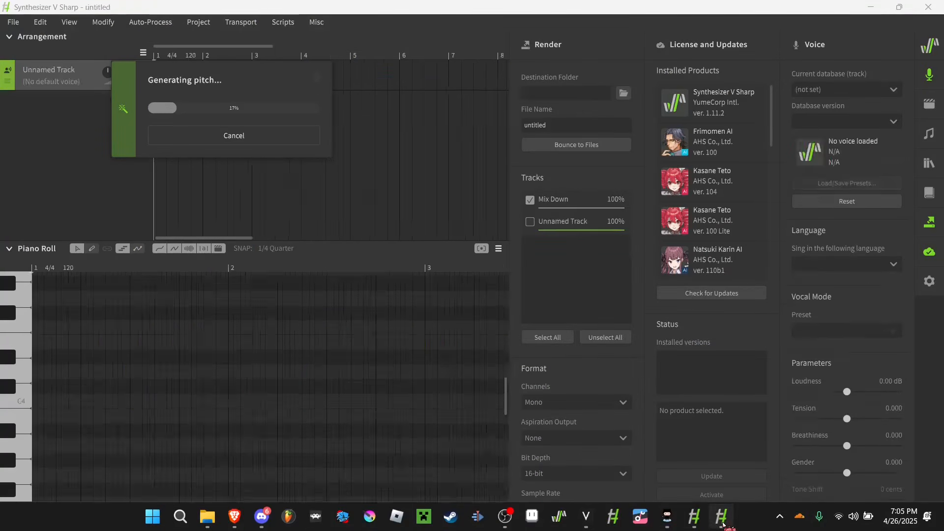
pyautogui.click(928, 7)
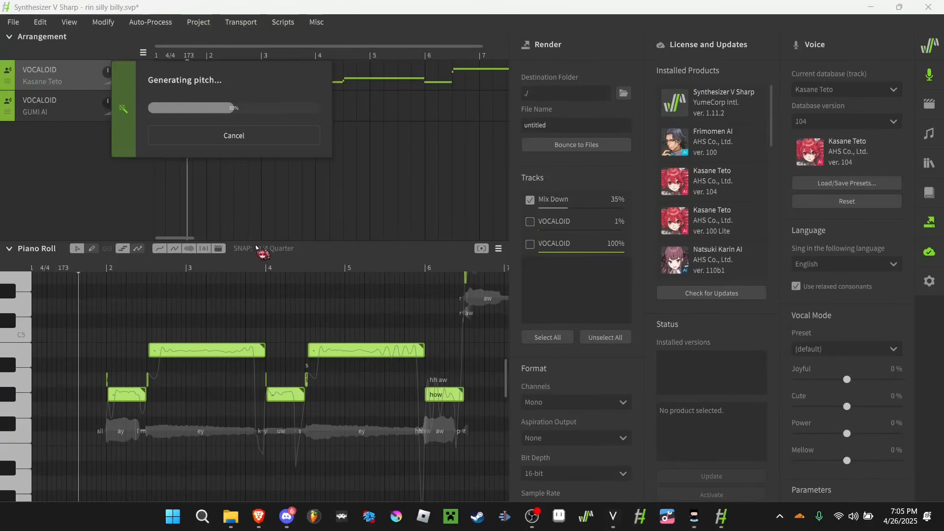
# - Play the pitch-tuned Kasane Teto track from the start of bar 2 and stop playback
pyautogui.click(66, 270)
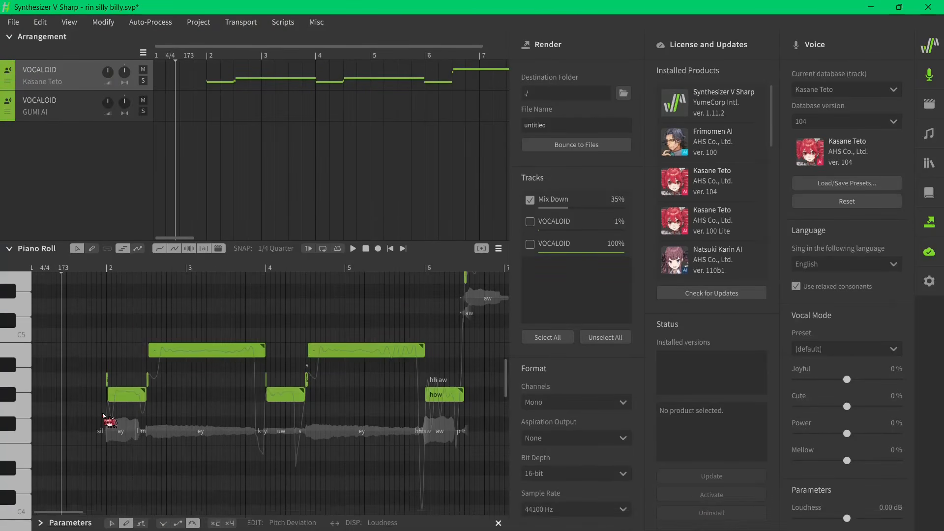
pyautogui.scroll(3, 104, 415)
pyautogui.press('space')
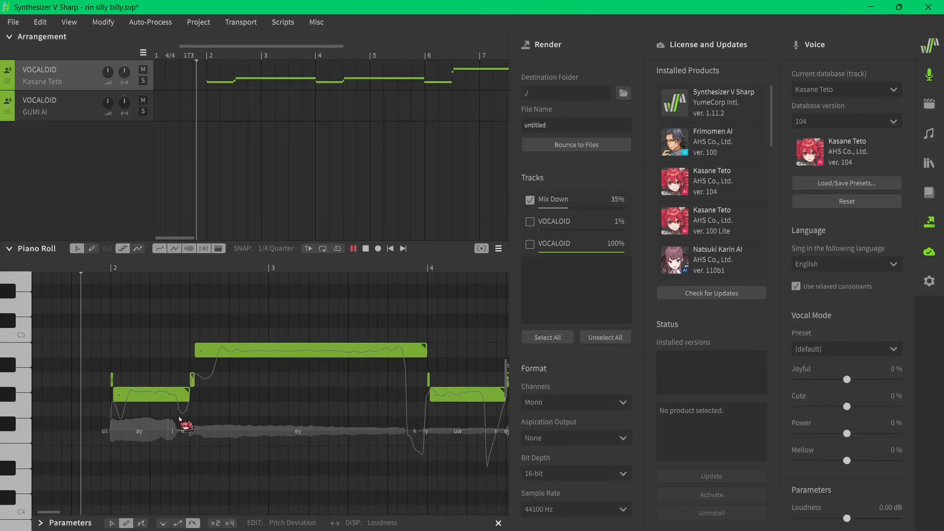
pyautogui.scroll(-2, 22, 388)
pyautogui.scroll(2, 69, 383)
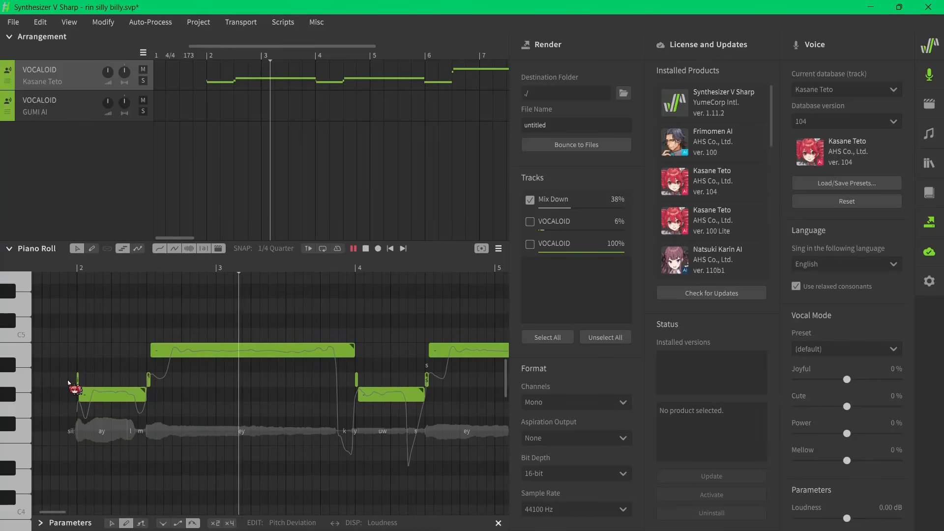
pyautogui.press('space')
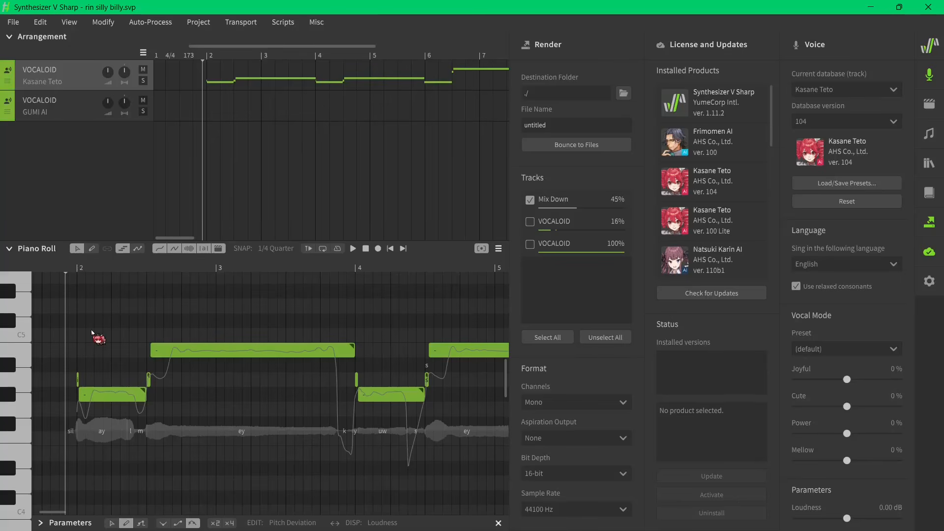
# - Select the GUMI AI track and apply Auto Pitch Tuning to its notes
pyautogui.scroll(-4, 127, 350)
pyautogui.scroll(3, 135, 312)
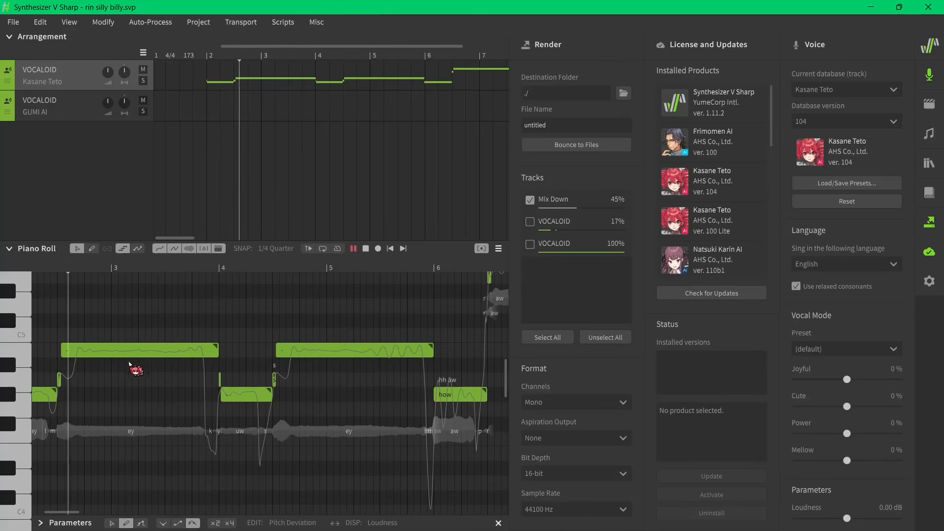
pyautogui.scroll(-3, 147, 364)
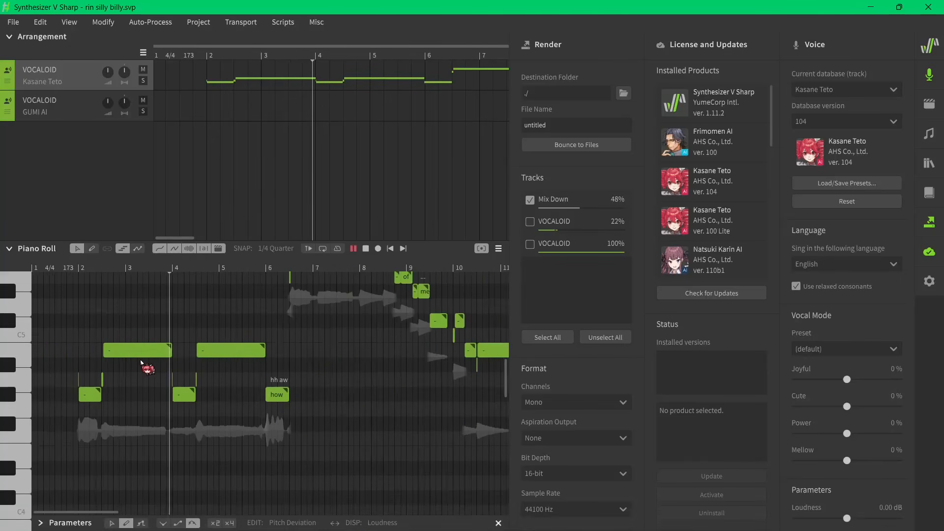
pyautogui.scroll(-4, 386, 110)
pyautogui.click(387, 109)
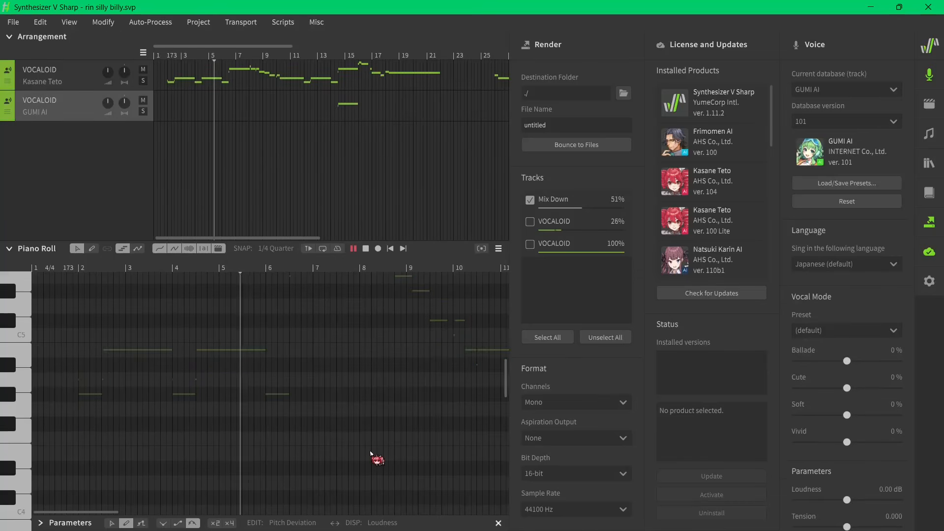
pyautogui.scroll(-2, 250, 406)
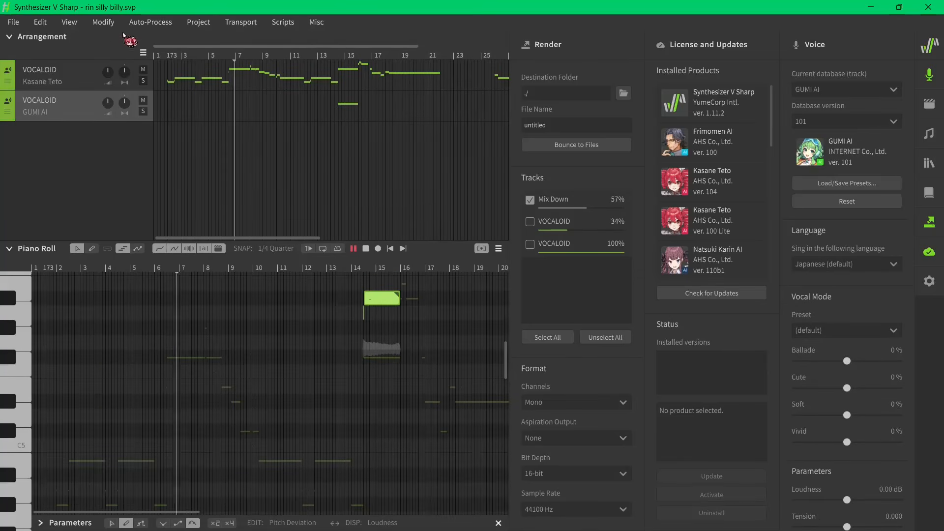
pyautogui.click(150, 22)
pyautogui.click(164, 69)
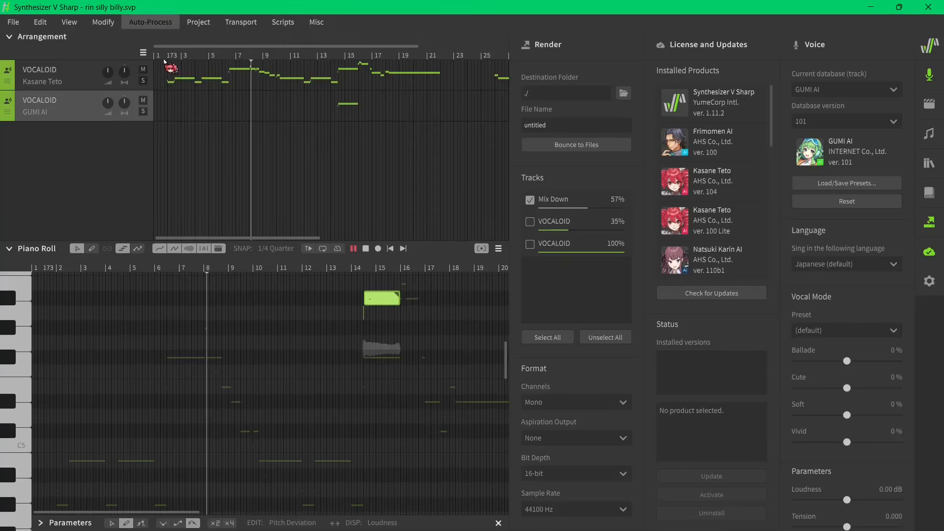
pyautogui.click(440, 331)
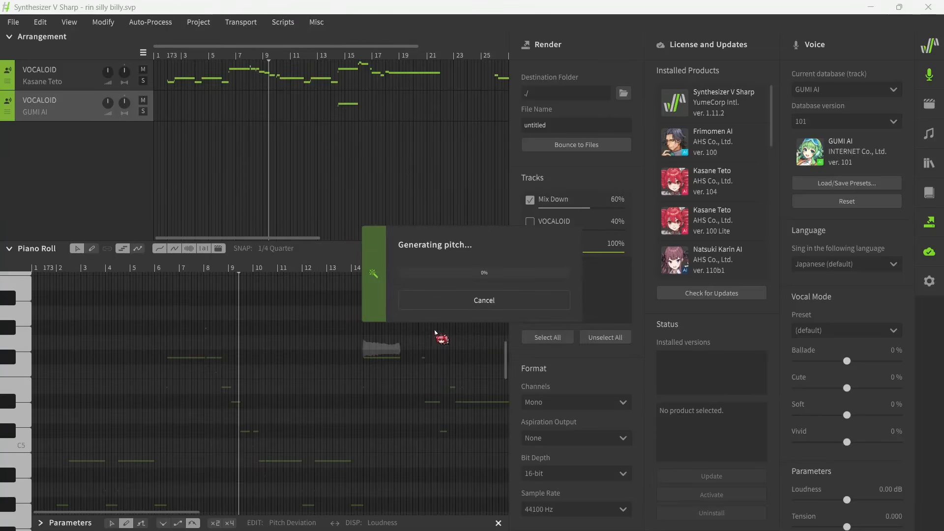
# - Listen through the GUMI AI notes around bars 14–16 and the ending around bar 25
pyautogui.scroll(3, 420, 345)
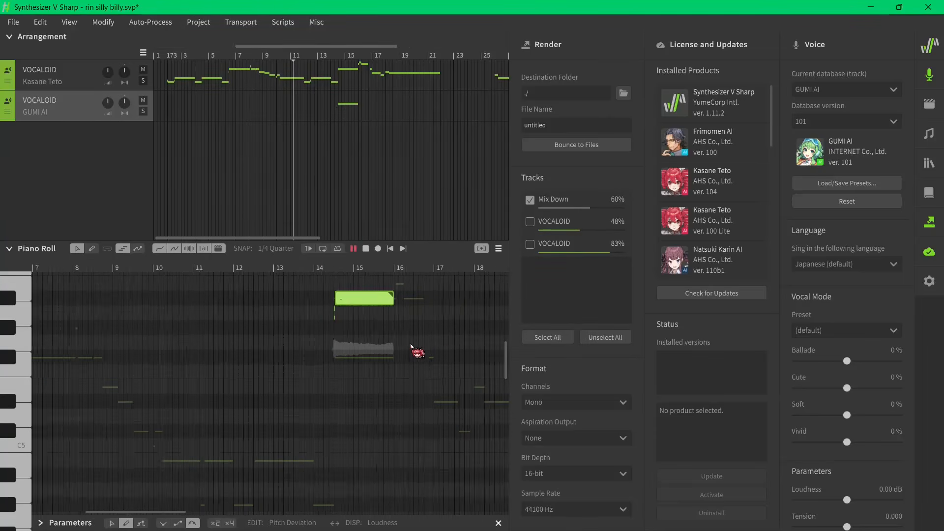
pyautogui.scroll(1, 383, 342)
pyautogui.scroll(3, 315, 339)
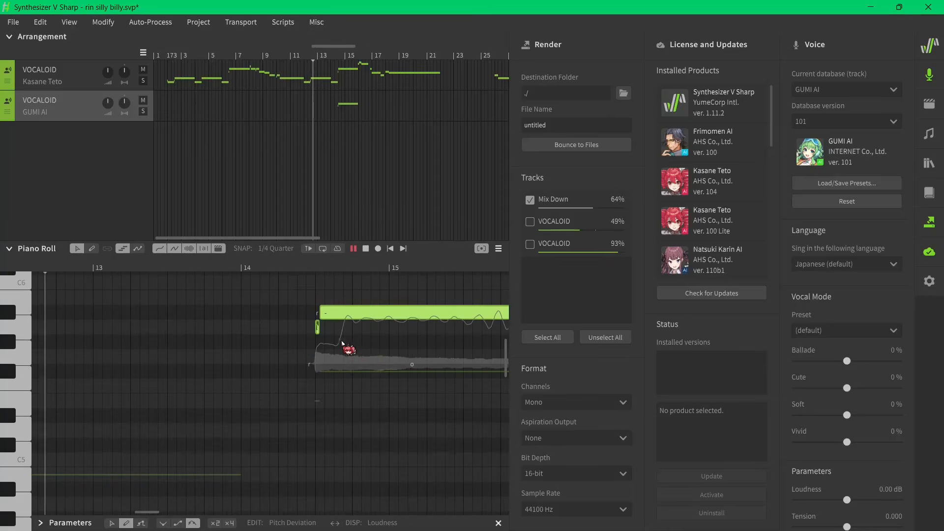
pyautogui.scroll(-3, 137, 354)
pyautogui.scroll(1, 260, 359)
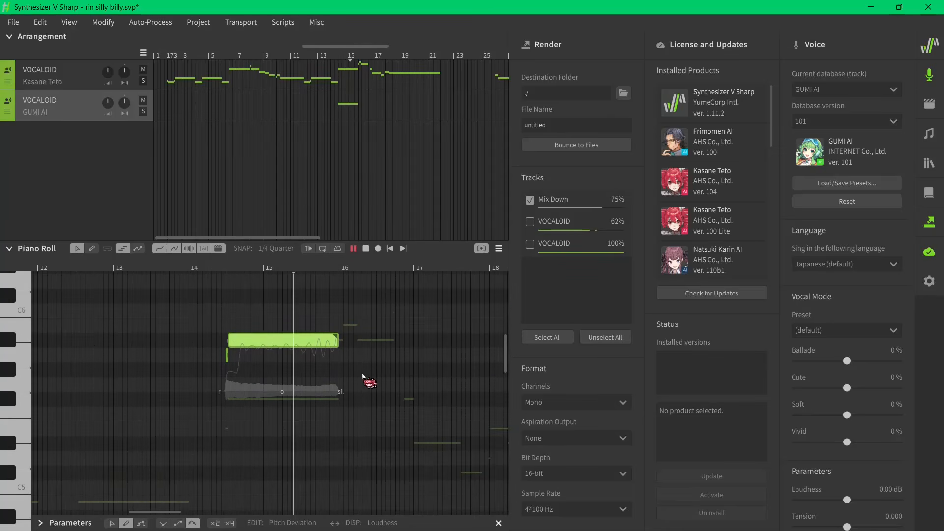
pyautogui.scroll(-3, 307, 118)
pyautogui.scroll(3, 316, 128)
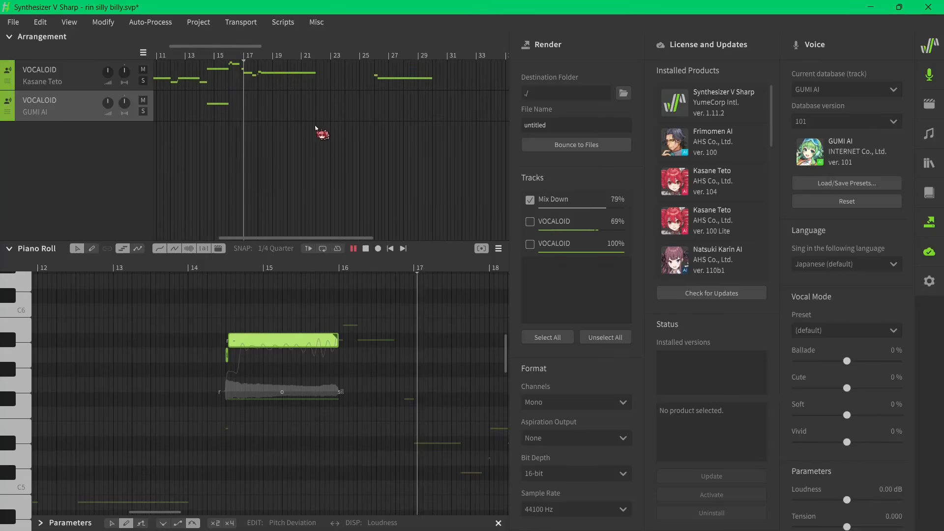
pyautogui.click(319, 132)
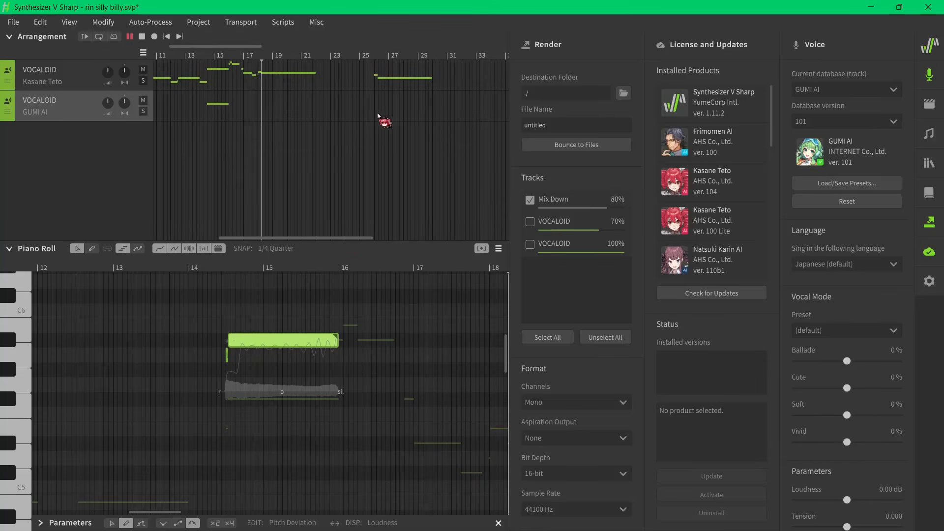
pyautogui.click(364, 57)
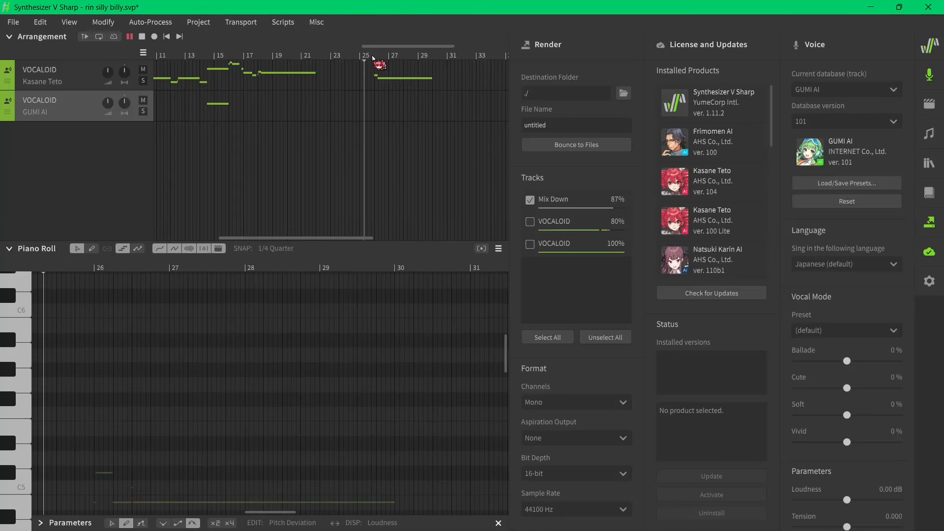
pyautogui.click(275, 78)
pyautogui.scroll(-3, 273, 376)
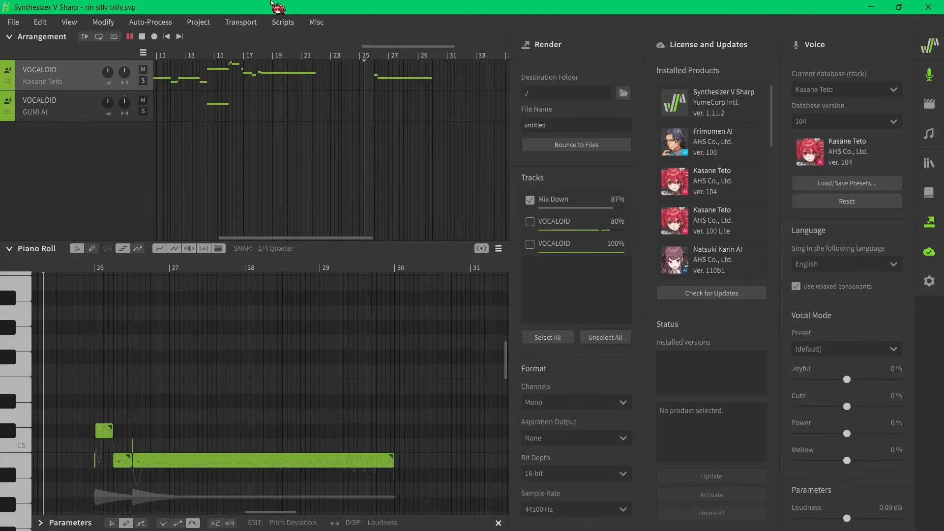
# - Switch to UtaFormatix, start over, and import rin silly billy.svp from Downloads
pyautogui.click(695, 516)
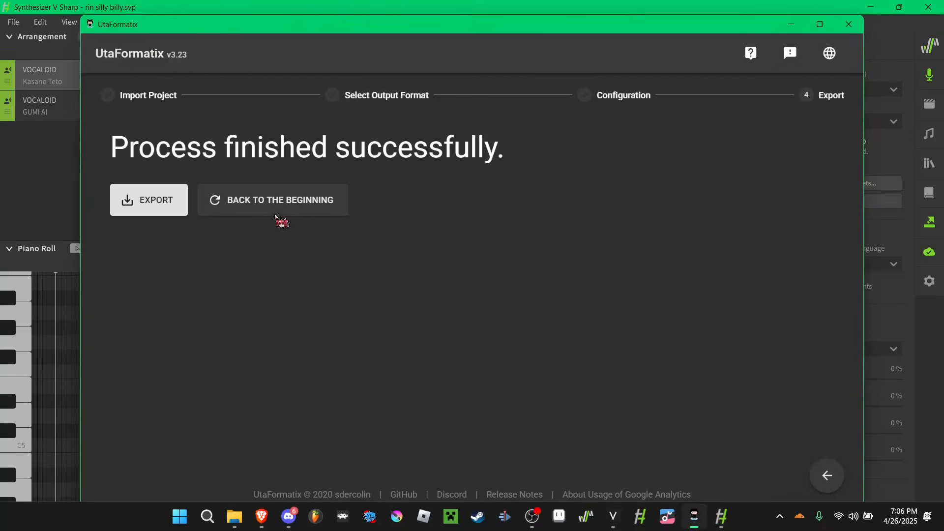
pyautogui.click(292, 202)
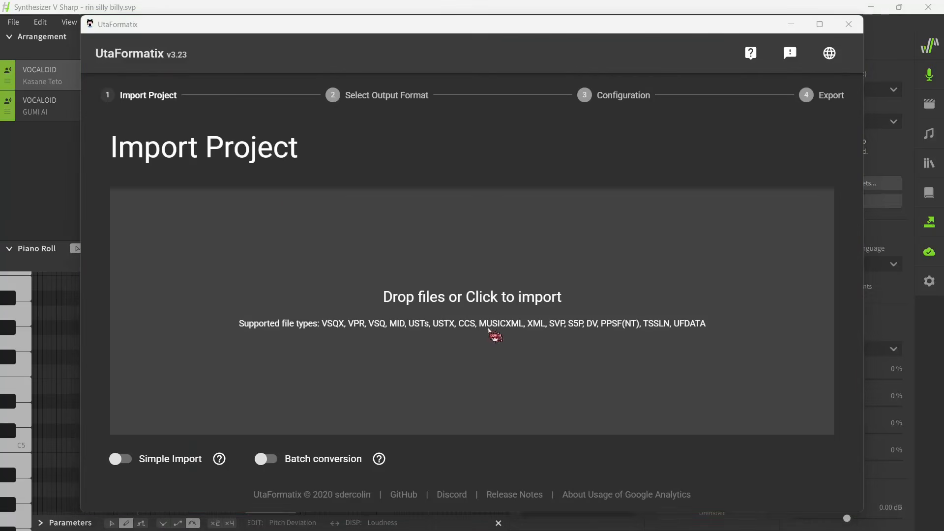
pyautogui.click(467, 298)
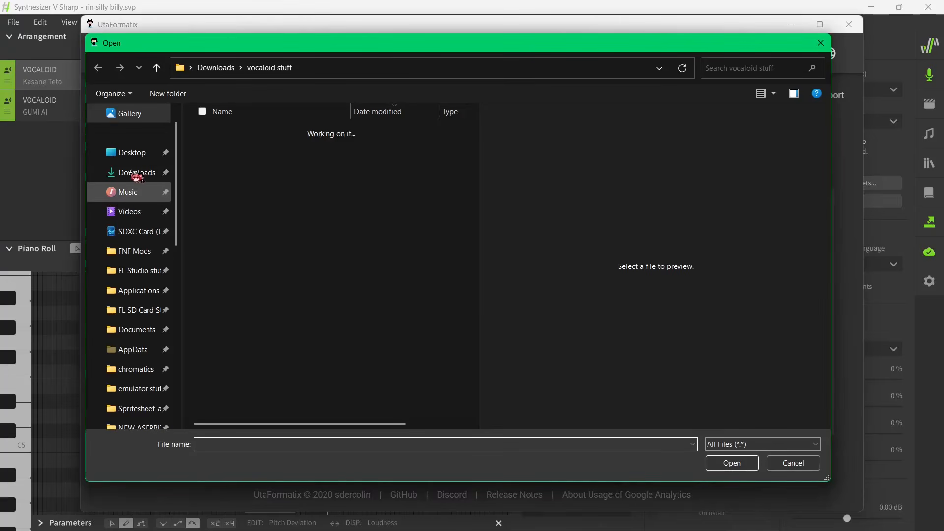
pyautogui.click(134, 173)
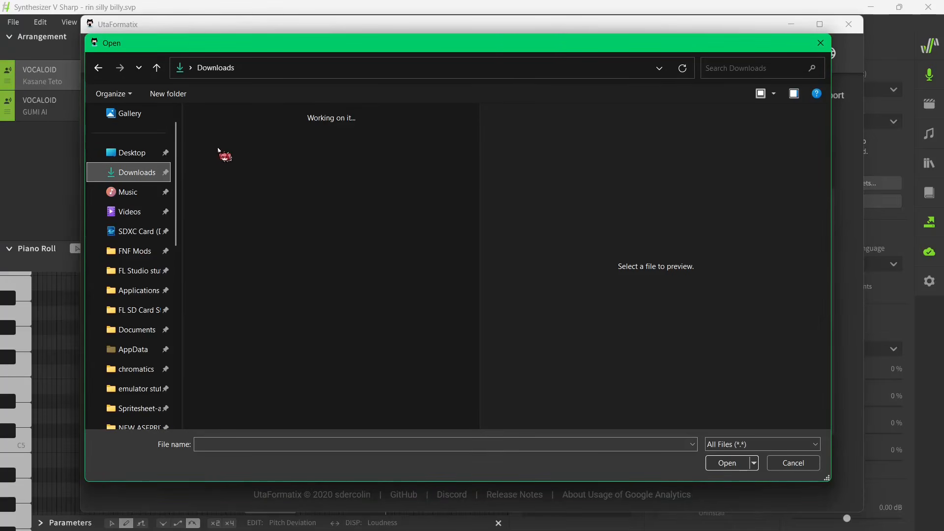
pyautogui.doubleClick(235, 176)
# - Convert the project to the VOCALOID Vpr format and save it as rin silly billy.vpr in the vocaloid stuff folder
pyautogui.click(250, 253)
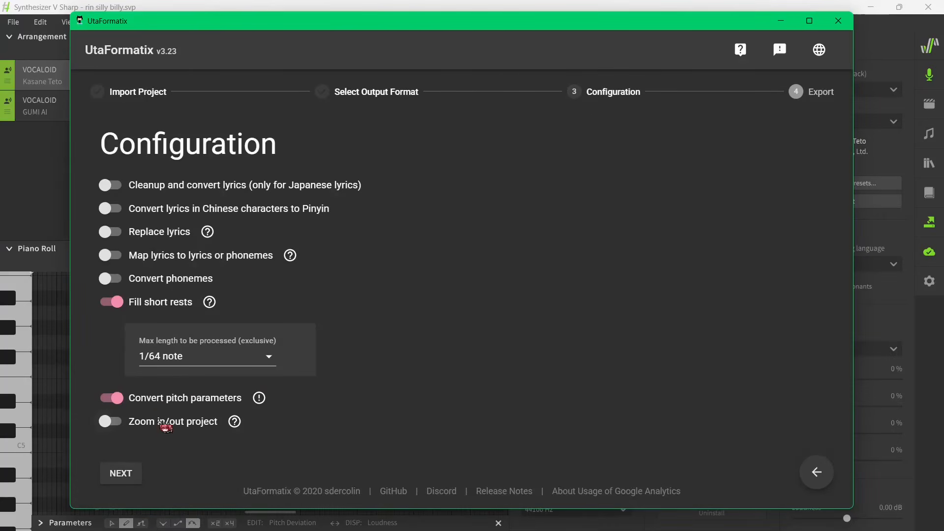
pyautogui.click(133, 474)
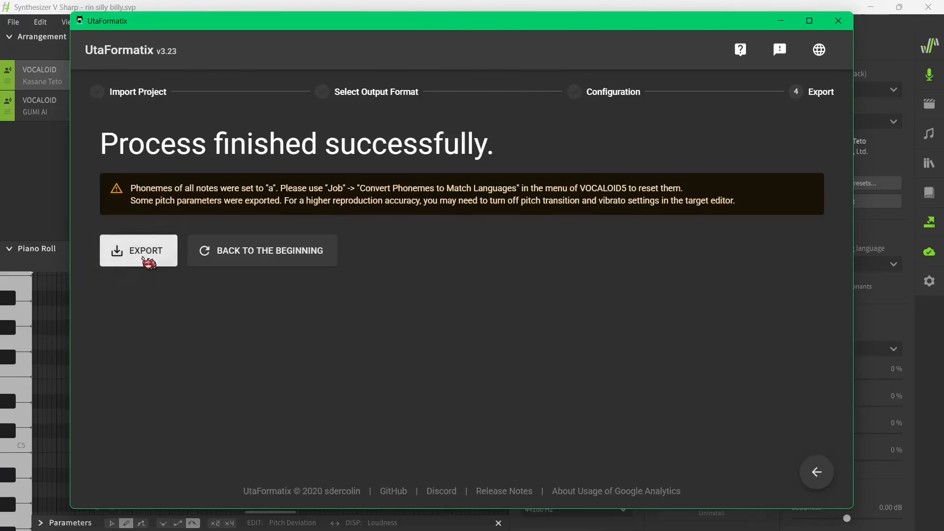
pyautogui.click(142, 253)
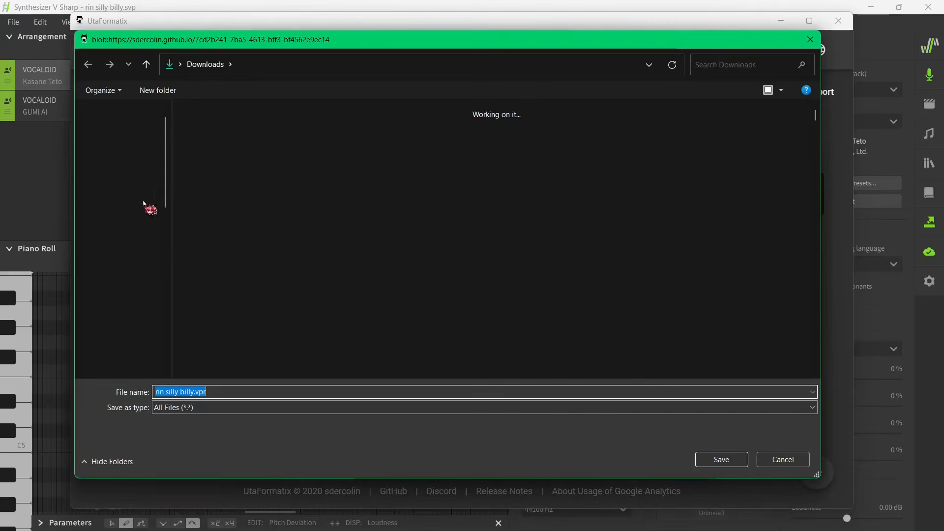
pyautogui.click(262, 393)
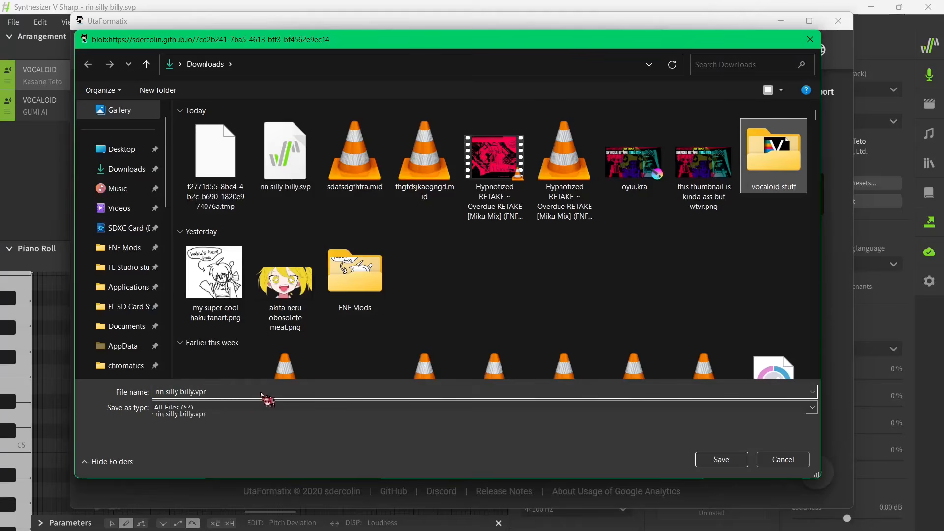
pyautogui.click(232, 414)
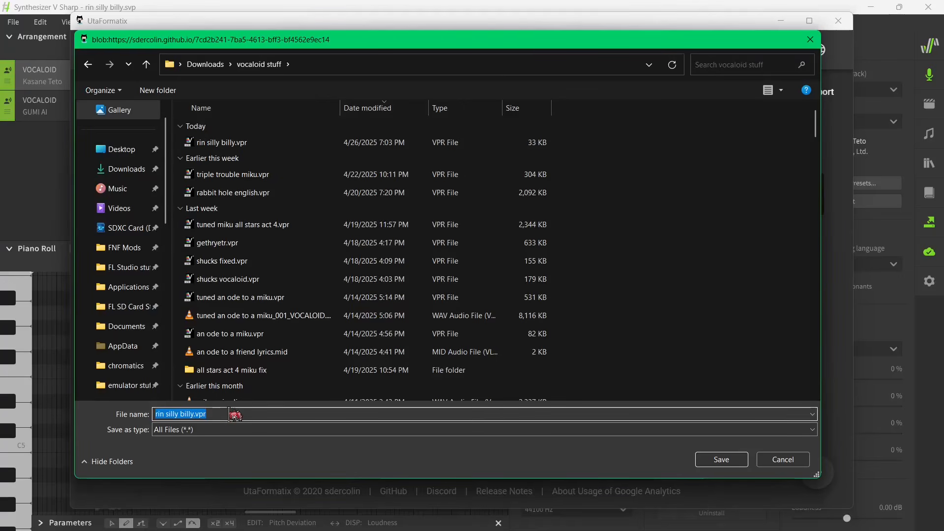
pyautogui.press('Home')
pyautogui.press('Return')
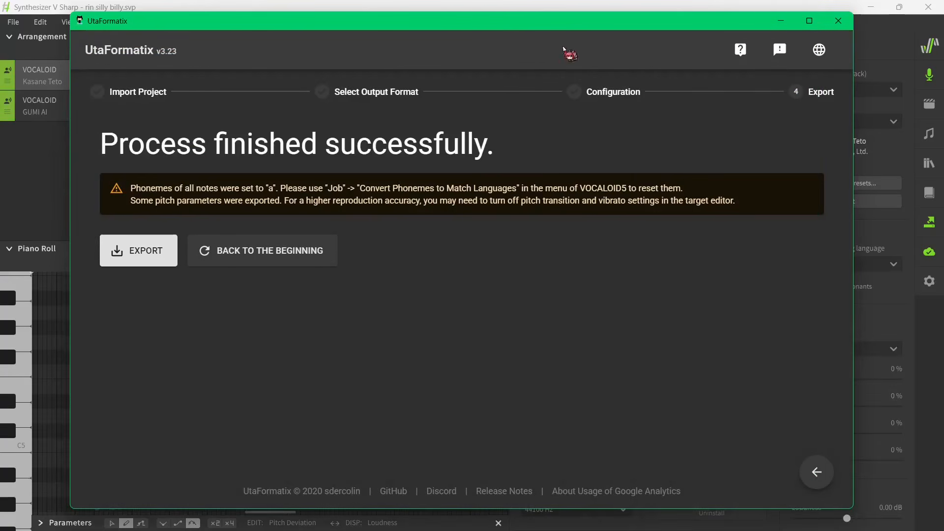
# - Switch to the VOCALOID6 Editor and open tuned rin silly billy.vpr from the vocaloid stuff folder
pyautogui.moveTo(717, 494)
pyautogui.click(613, 517)
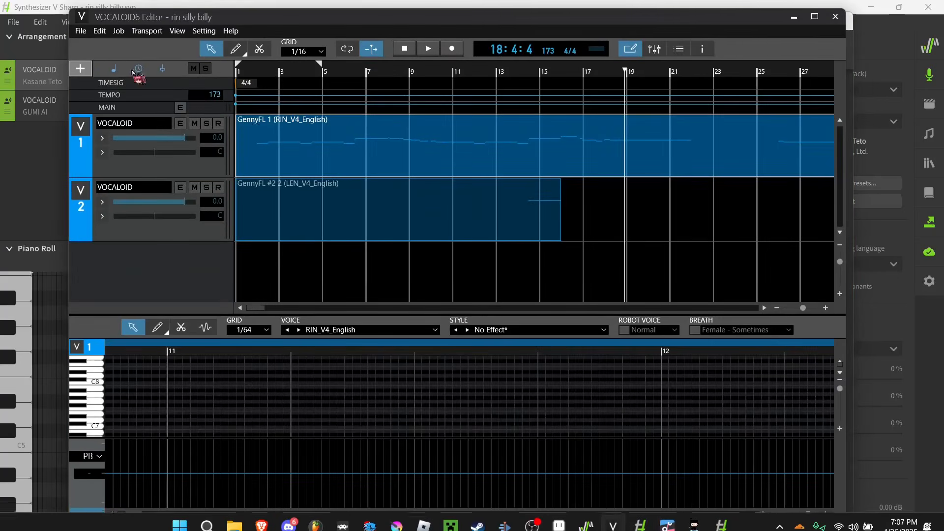
pyautogui.click(80, 30)
pyautogui.click(81, 61)
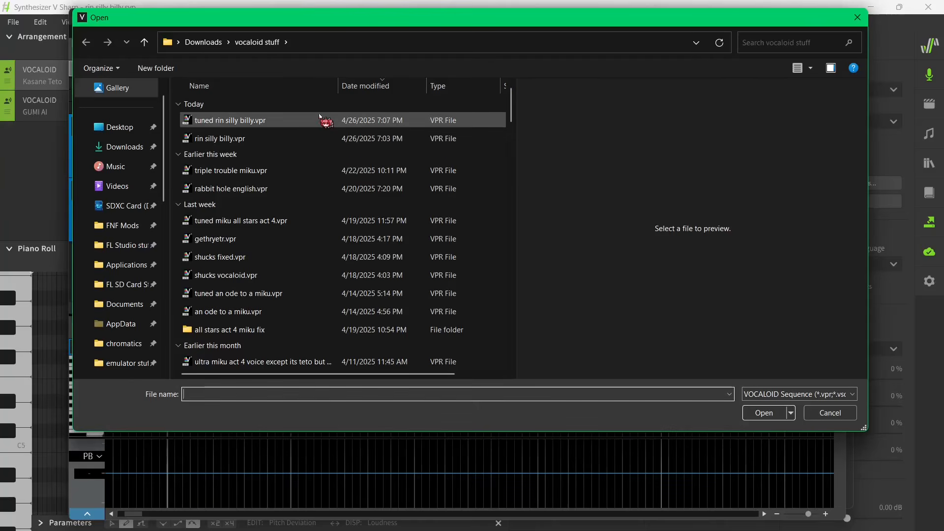
pyautogui.doubleClick(320, 120)
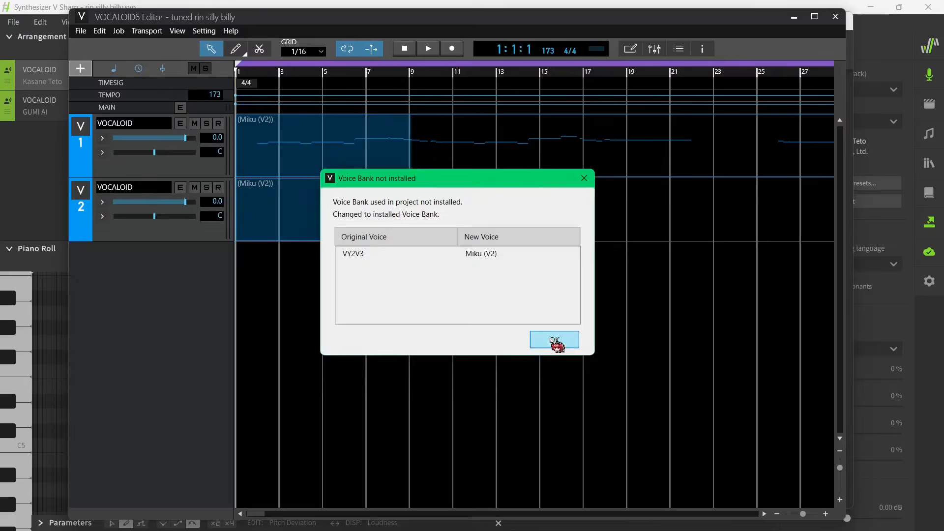
pyautogui.click(552, 340)
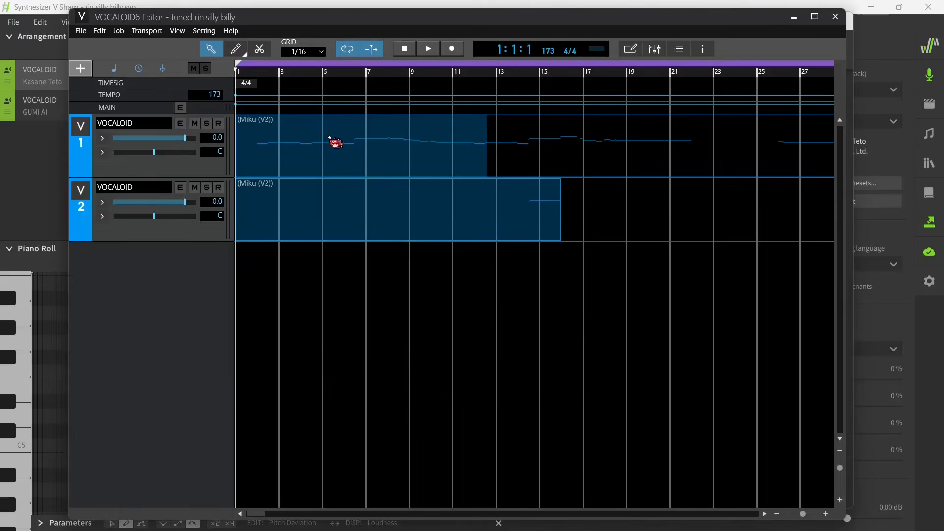
# - Open the first track's part in the piano roll and set its voice to RIN_V4_English
pyautogui.doubleClick(328, 140)
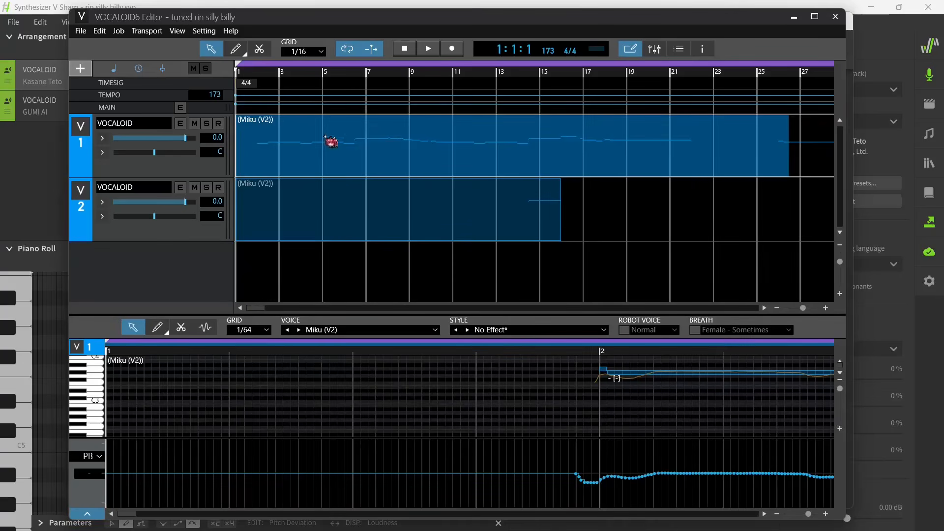
pyautogui.click(407, 332)
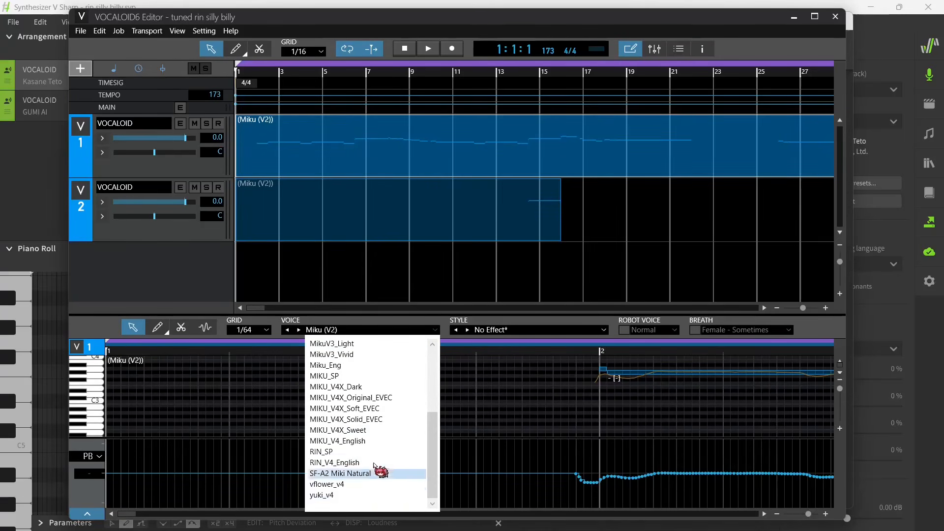
pyautogui.click(371, 463)
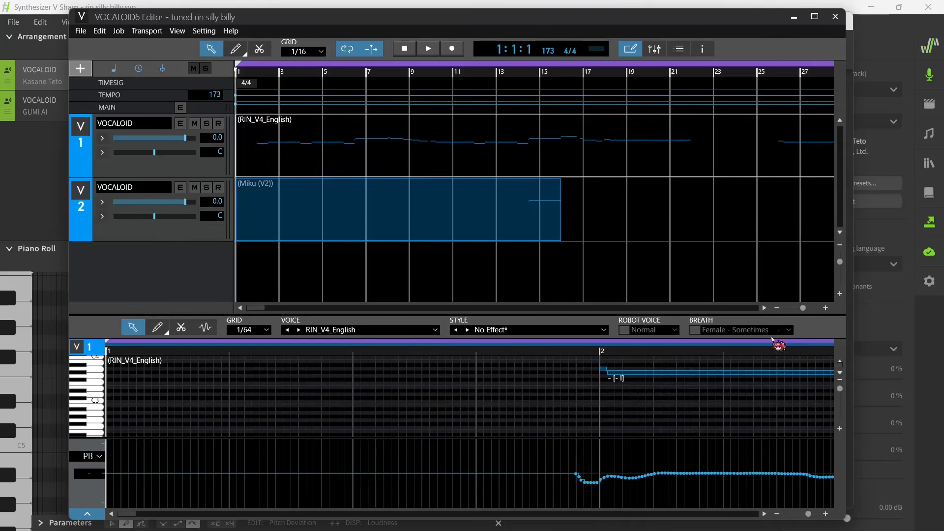
# - Enlarge the piano roll and open the lyric of the note just before bar 10 for editing
pyautogui.moveTo(809, 514); pyautogui.dragTo(799, 515)
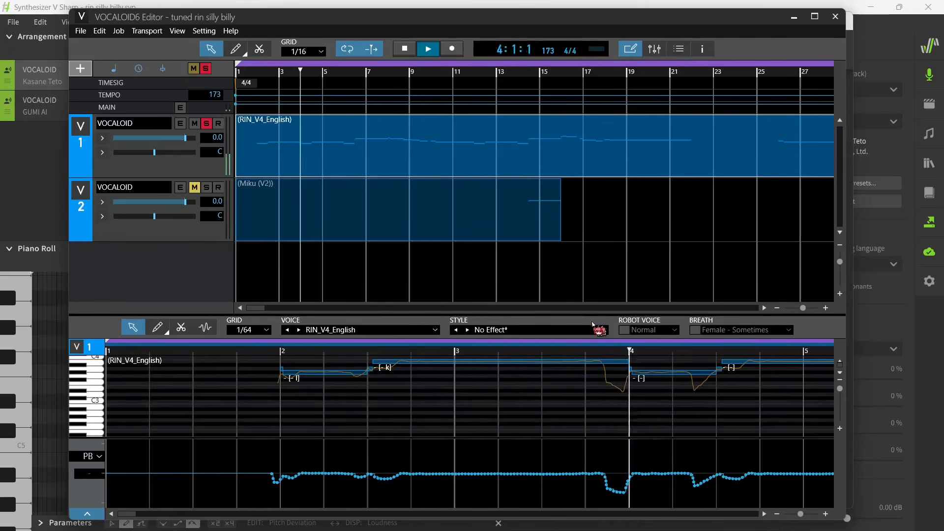
pyautogui.moveTo(593, 316); pyautogui.dragTo(601, 143)
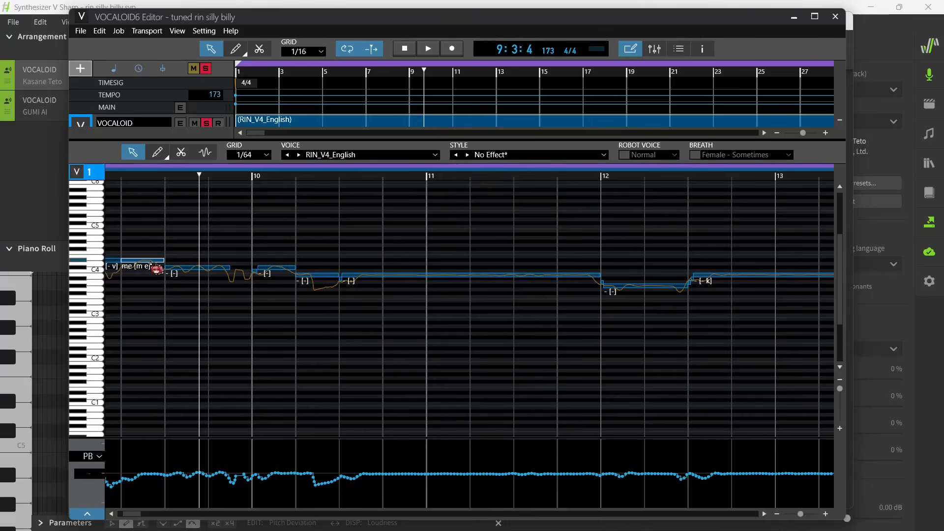
pyautogui.doubleClick(151, 260)
pyautogui.click(141, 276)
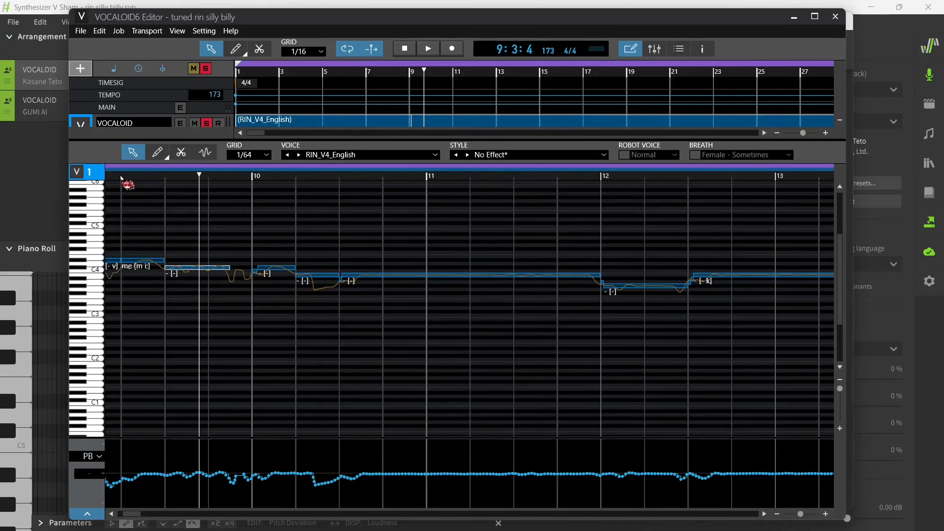
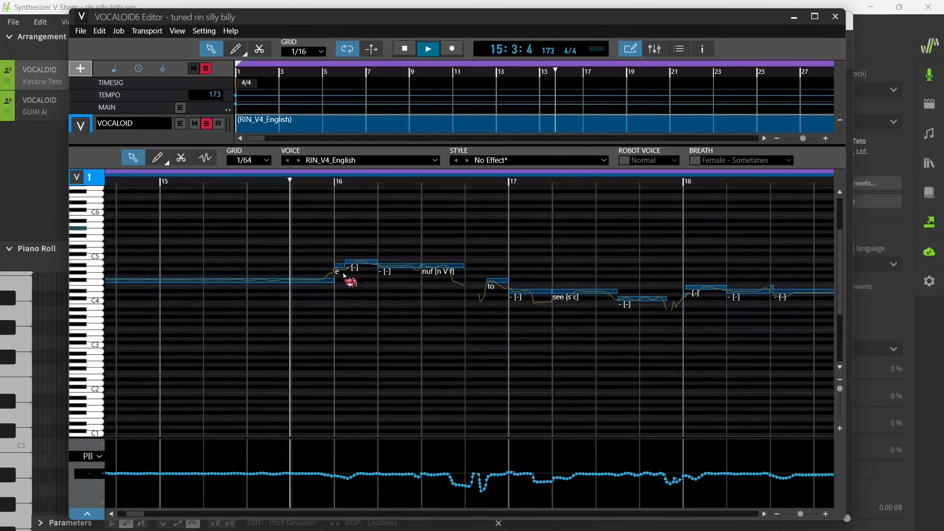
# - Confirm the lyric e on the note at the start of bar 16 and return to the track overview
pyautogui.doubleClick(340, 268)
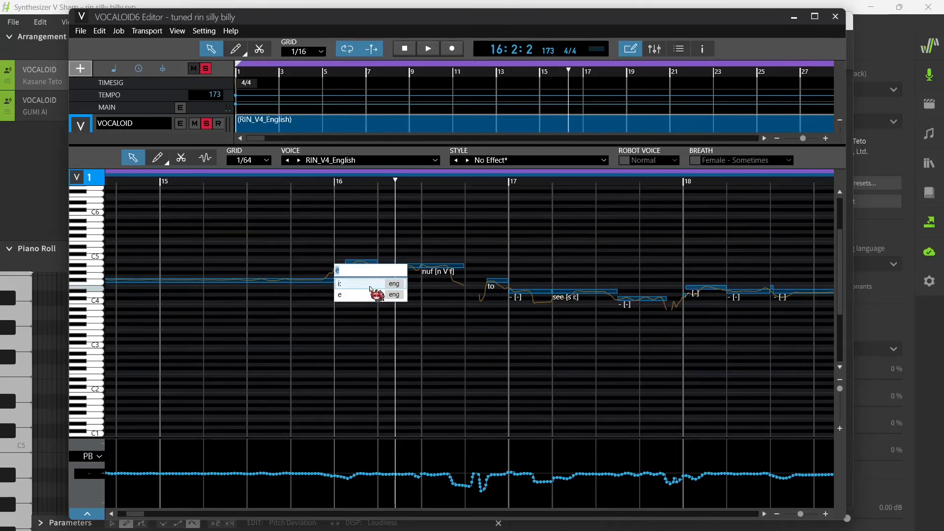
pyautogui.press('Return')
pyautogui.click(307, 184)
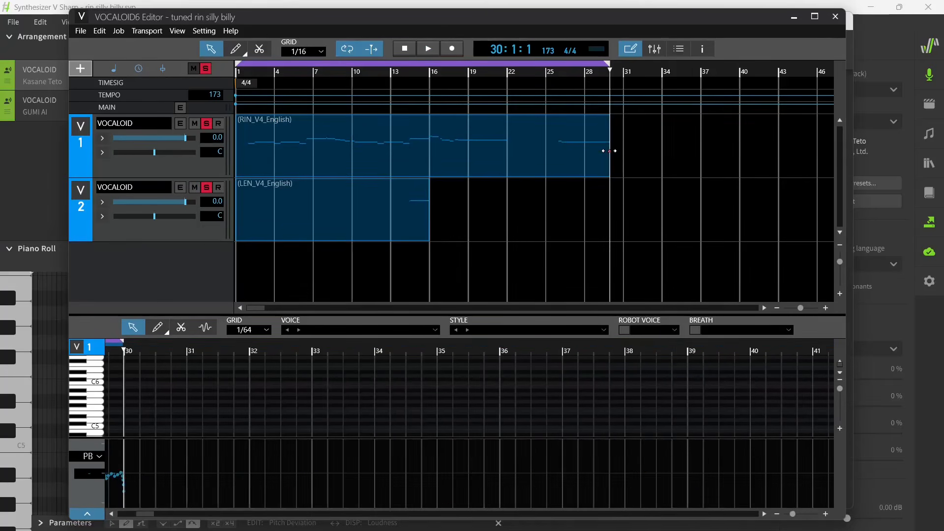
# - Lengthen the end of each track's part slightly
pyautogui.click(608, 154)
pyautogui.moveTo(622, 156); pyautogui.dragTo(622, 156)
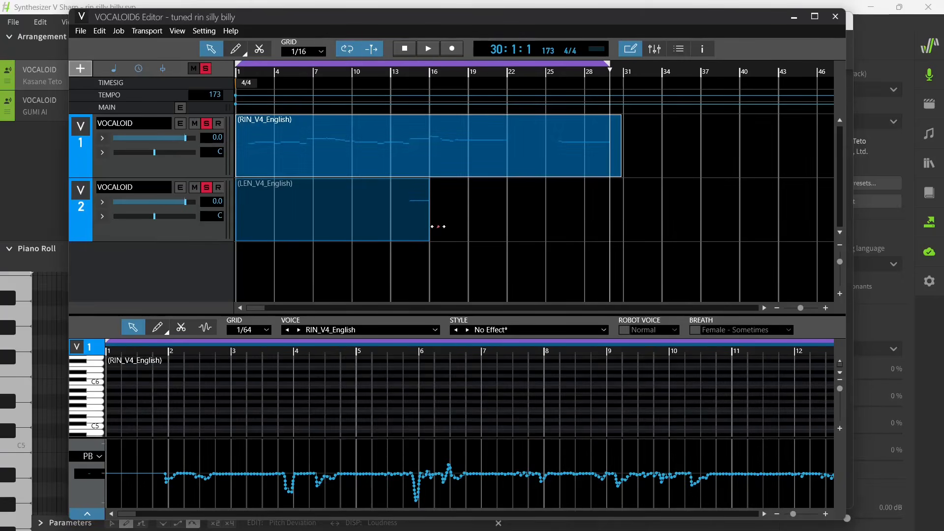
pyautogui.moveTo(438, 226); pyautogui.dragTo(448, 229)
# - Export a multi-track audio mixdown of both VOCALOID tracks into the vocaloid stuff folder
pyautogui.click(80, 30)
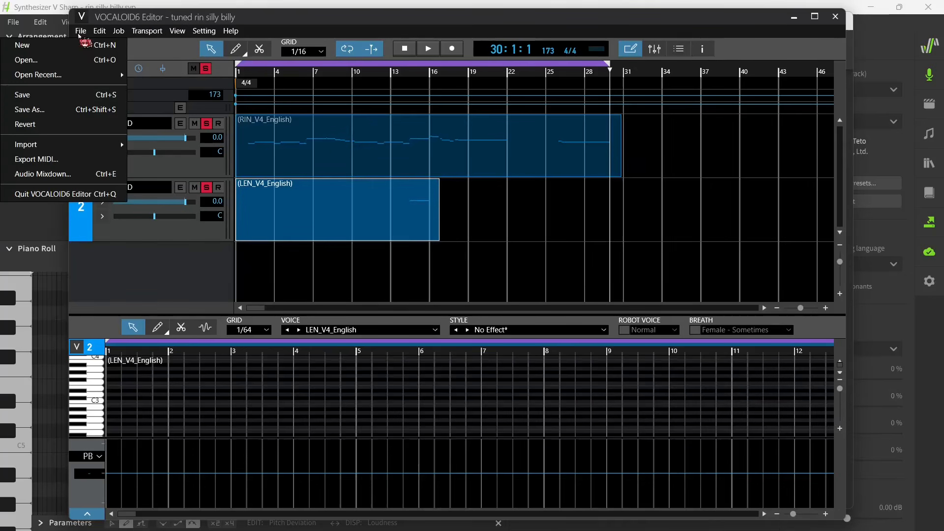
pyautogui.click(54, 170)
pyautogui.click(301, 142)
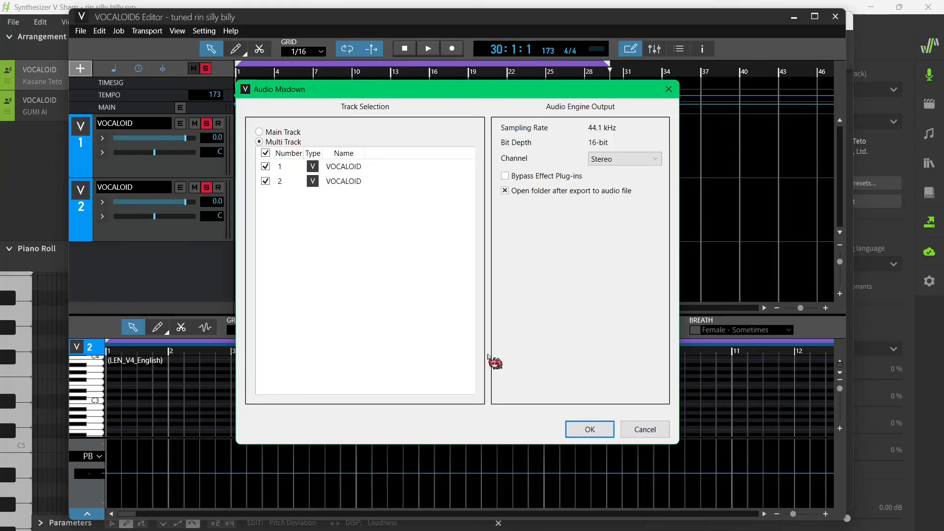
pyautogui.click(590, 429)
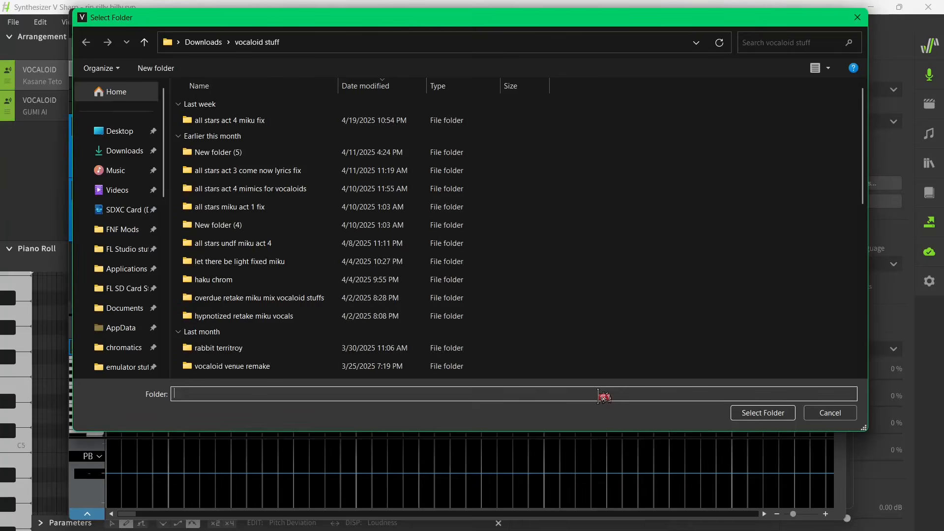
pyautogui.click(753, 414)
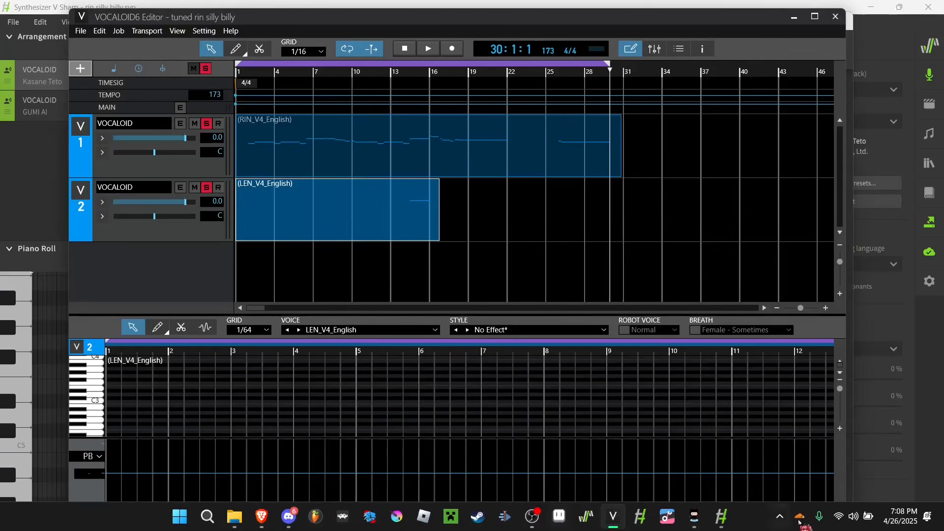
# - Bring up the File Explorer window showing the vocaloid stuff folder with the exported files
pyautogui.click(234, 516)
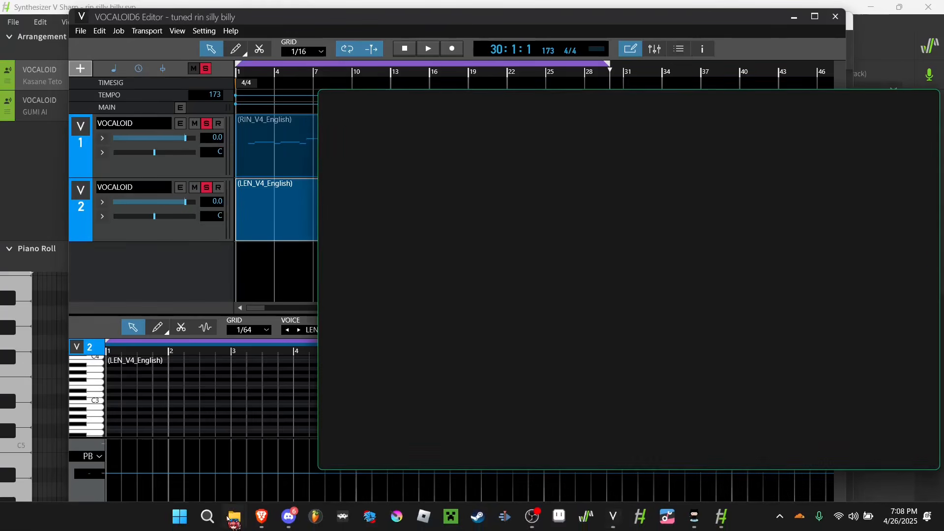
pyautogui.click(301, 440)
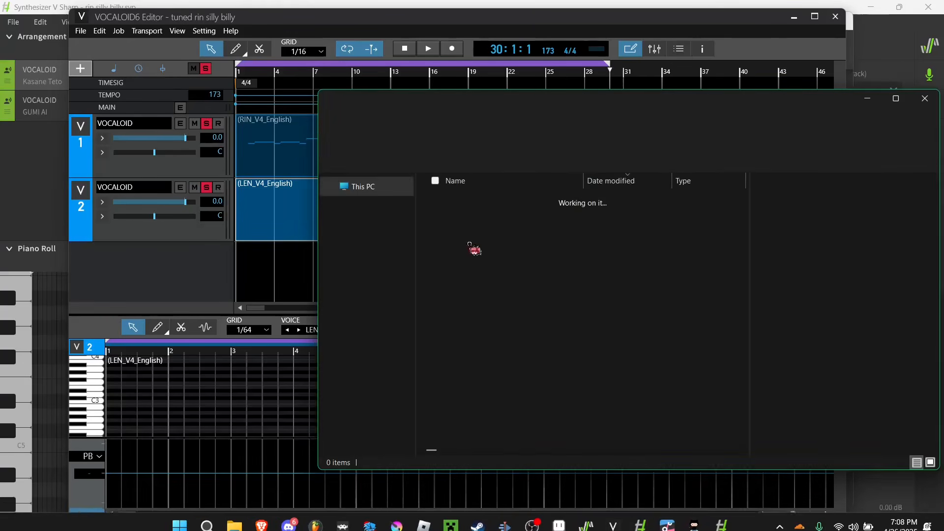
pyautogui.moveTo(734, 109); pyautogui.dragTo(480, 104)
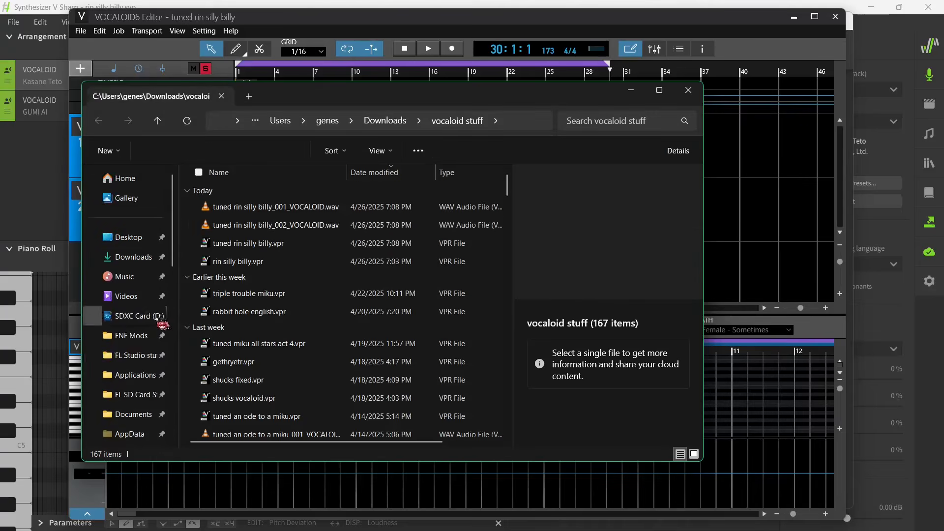
# - Close the VOCALOID6 Editor and UtaFormatix windows and minimize Synthesizer V
pyautogui.click(836, 17)
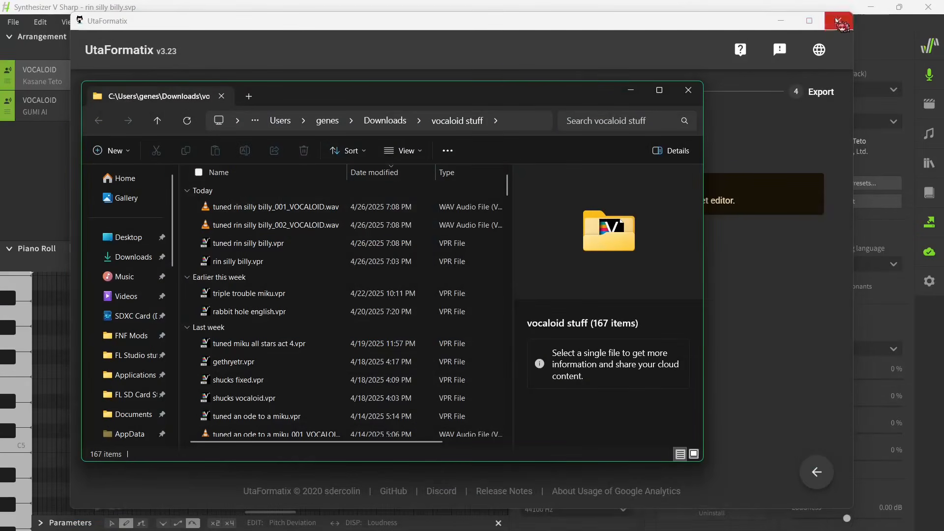
pyautogui.click(836, 18)
pyautogui.click(928, 5)
pyautogui.moveTo(692, 509)
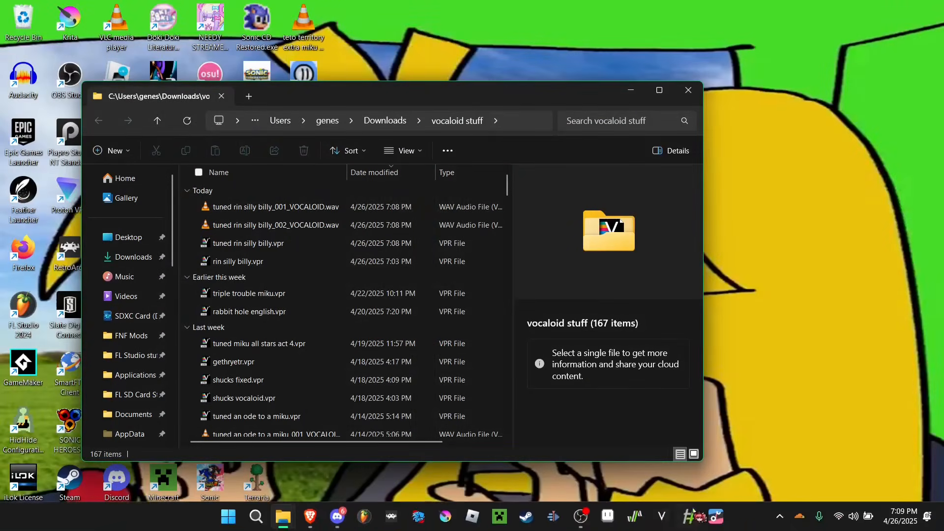
# - Switch to FL Studio and open it from the taskbar
pyautogui.click(364, 520)
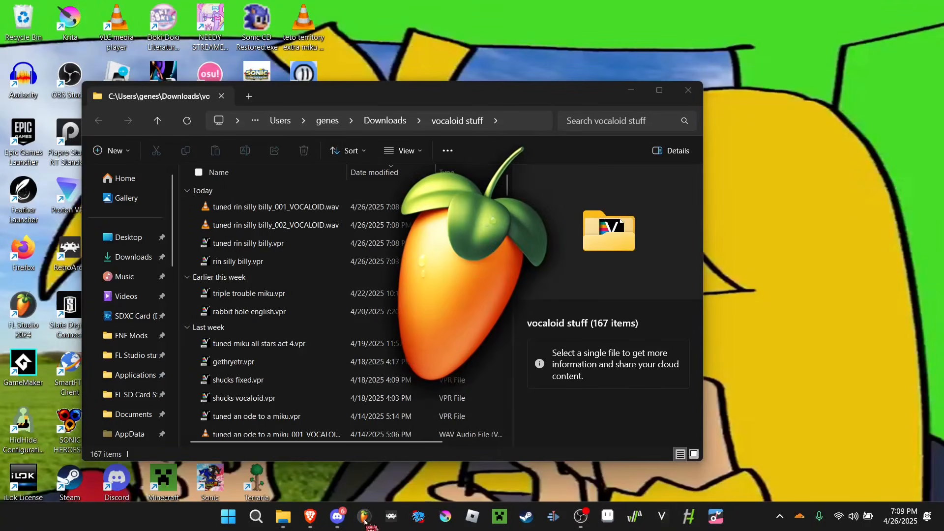
pyautogui.scroll(-4, 334, 344)
pyautogui.scroll(-10, 282, 260)
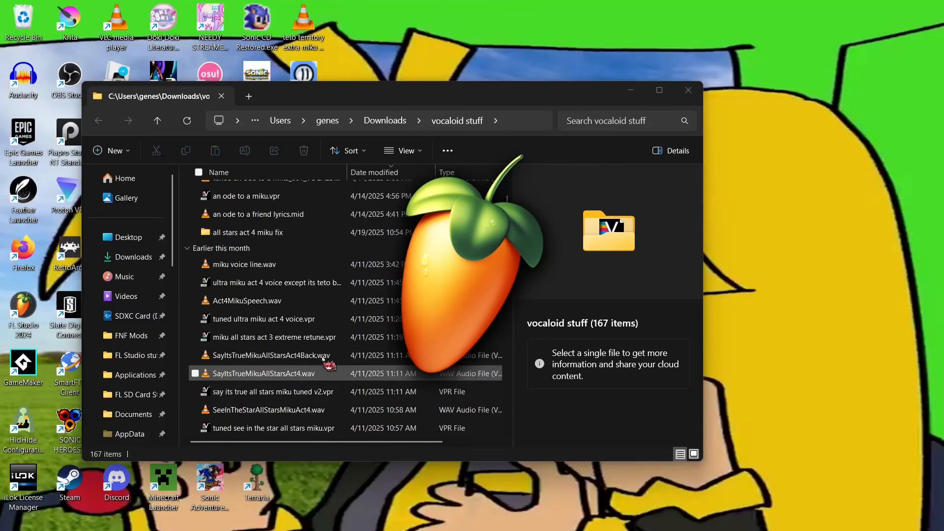
pyautogui.scroll(-10, 315, 372)
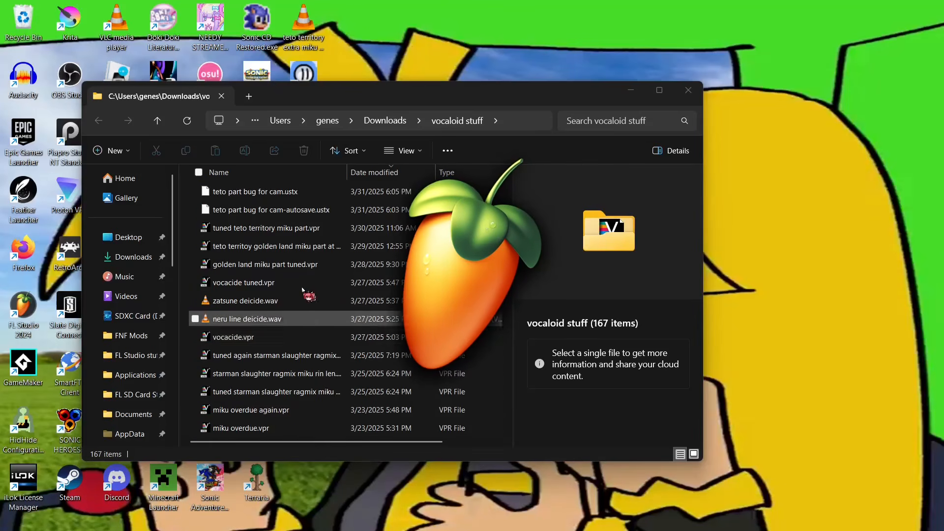
pyautogui.scroll(-5, 326, 424)
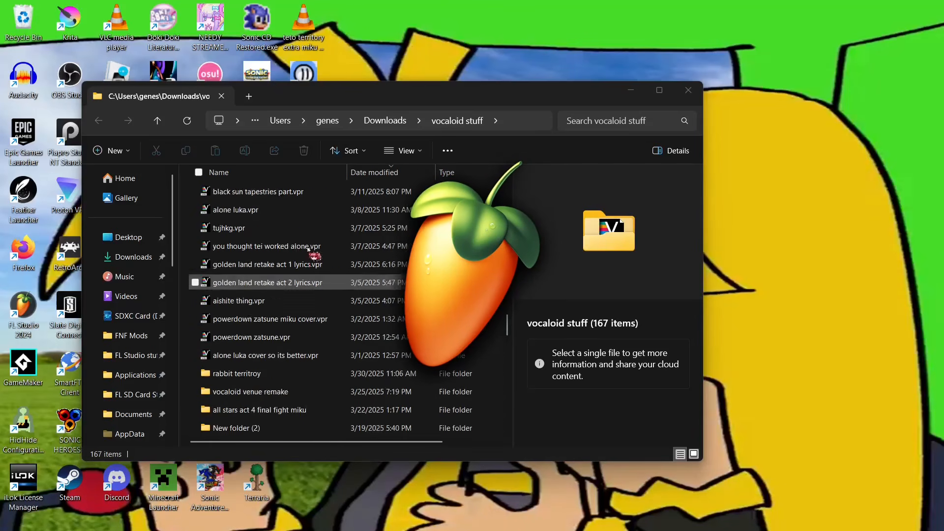
pyautogui.scroll(4, 343, 361)
pyautogui.scroll(-4, 334, 339)
pyautogui.scroll(-4, 325, 315)
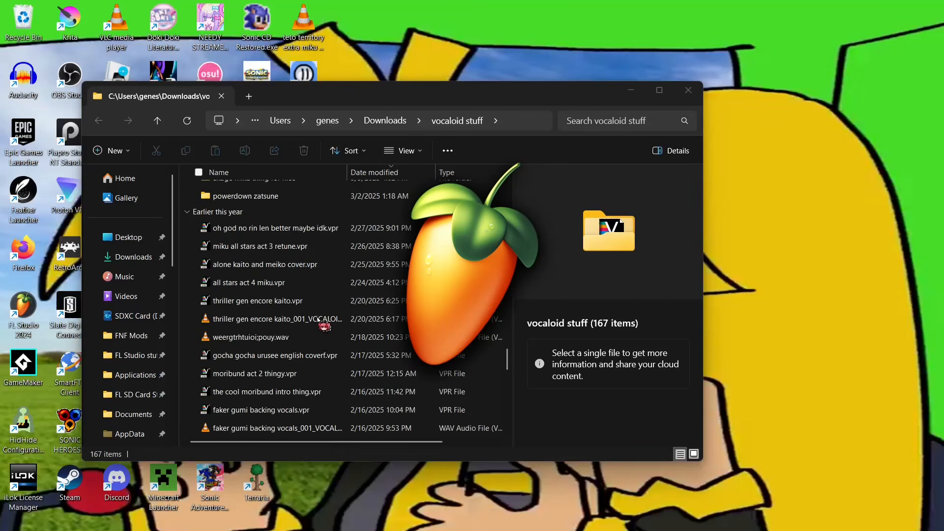
pyautogui.scroll(-5, 354, 374)
pyautogui.scroll(4, 366, 388)
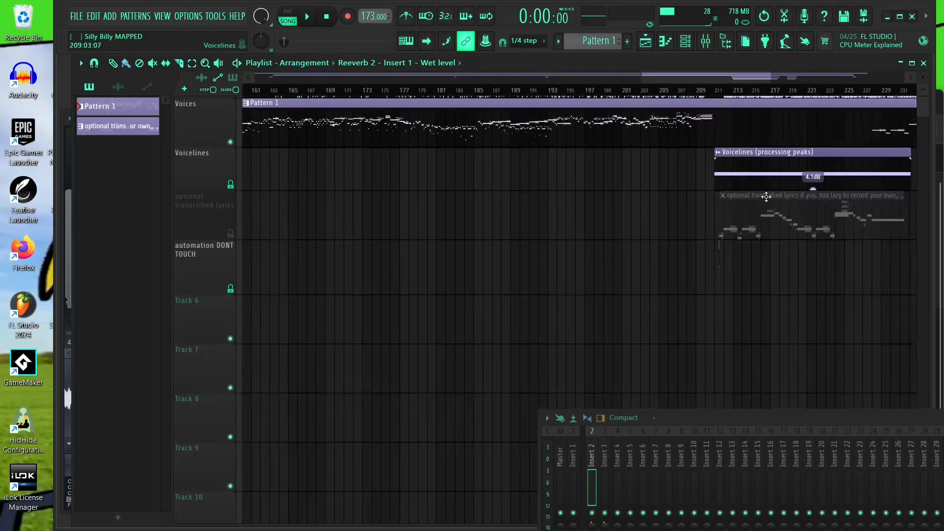
# - Drag both exported tuned rin silly billy VOCALOID WAV files from the vocaloid stuff folder into the playlist
pyautogui.moveTo(354, 219); pyautogui.dragTo(341, 219)
pyautogui.click(230, 217)
pyautogui.moveTo(484, 233); pyautogui.dragTo(609, 211)
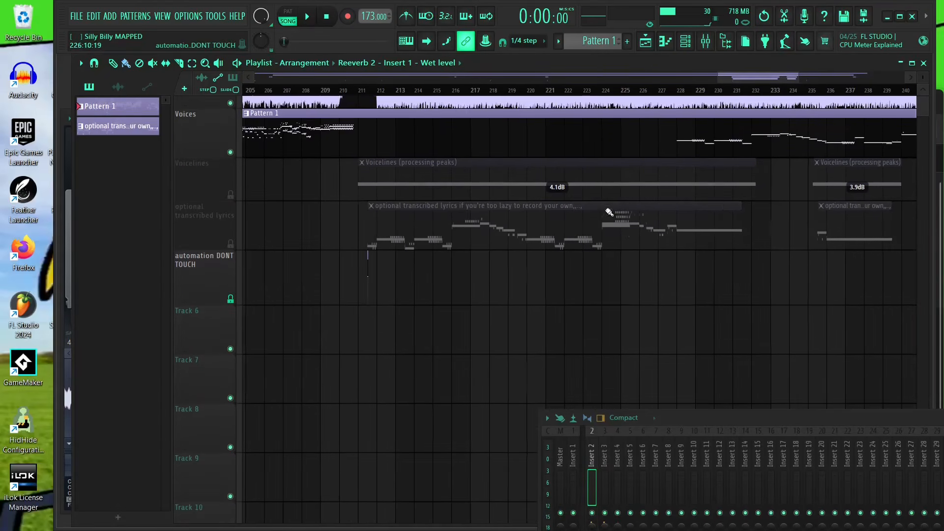
pyautogui.moveTo(288, 530)
pyautogui.moveTo(373, 420)
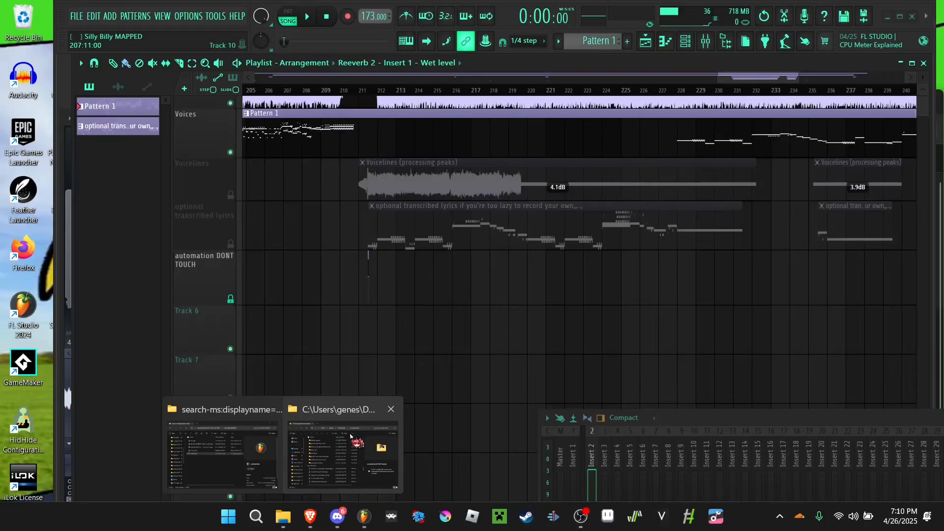
pyautogui.click(350, 437)
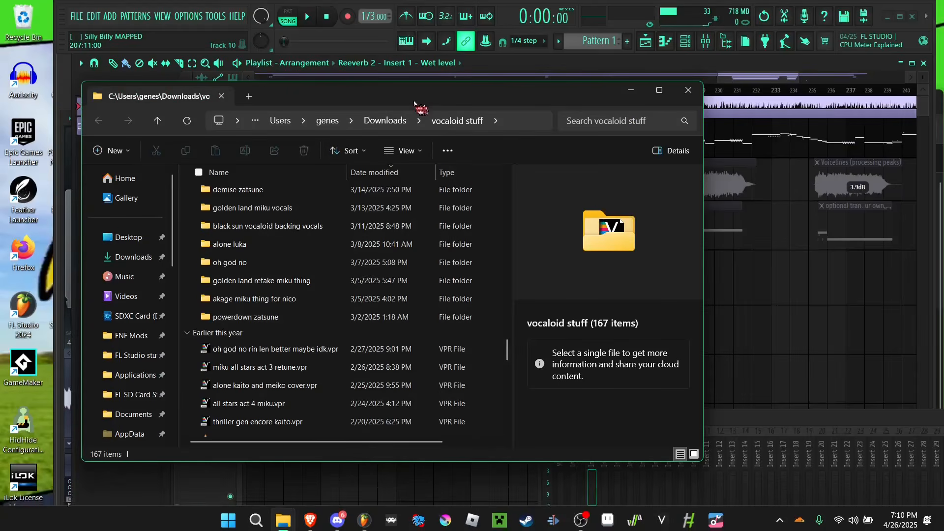
pyautogui.moveTo(415, 101); pyautogui.dragTo(297, 124)
pyautogui.scroll(8, 197, 276)
pyautogui.scroll(10, 163, 253)
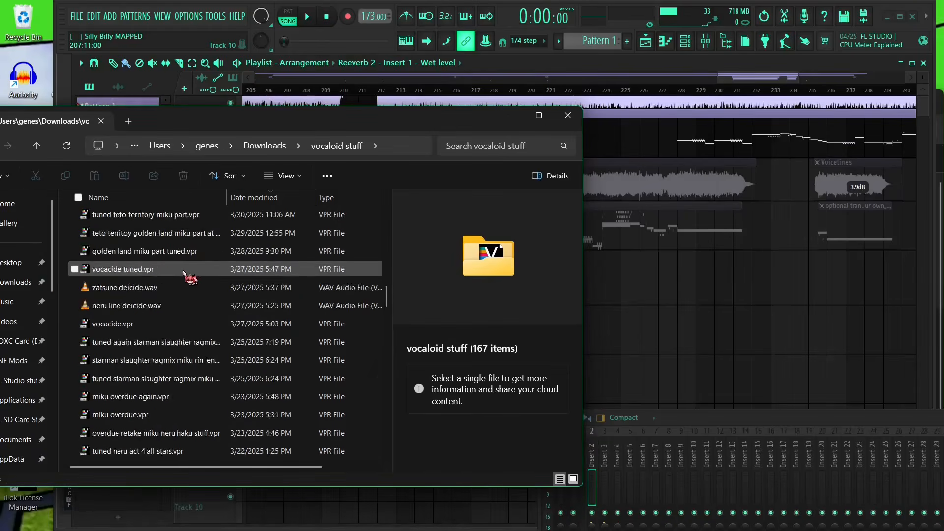
pyautogui.click(157, 232)
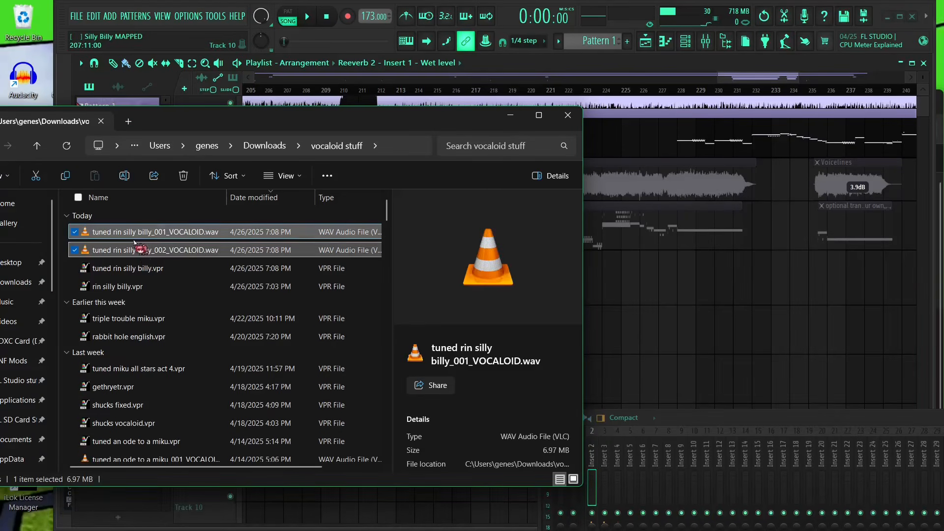
pyautogui.keyDown('shift'); pyautogui.click(147, 250); pyautogui.keyUp('shift')
pyautogui.moveTo(148, 250); pyautogui.dragTo(684, 280)
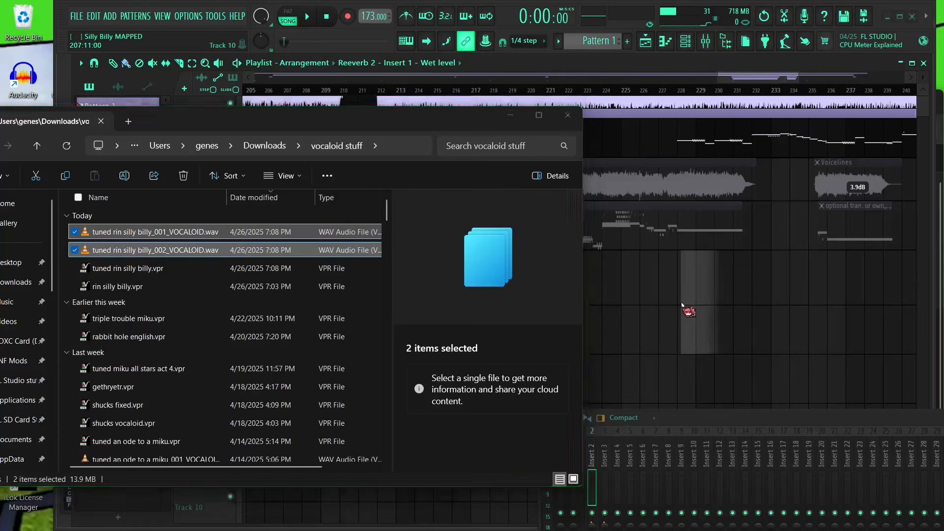
pyautogui.click(192, 63)
pyautogui.moveTo(653, 253); pyautogui.dragTo(734, 352)
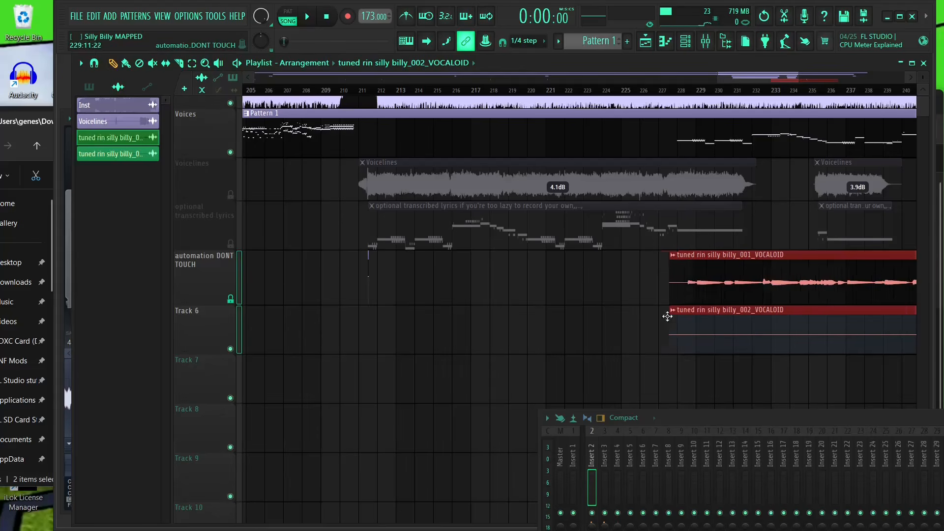
# - Move the two vocal clips onto Track 6 and Track 7 so they start just before bar 211
pyautogui.moveTo(670, 317); pyautogui.dragTo(363, 365)
pyautogui.scroll(2, 362, 365)
pyautogui.scroll(5, 363, 365)
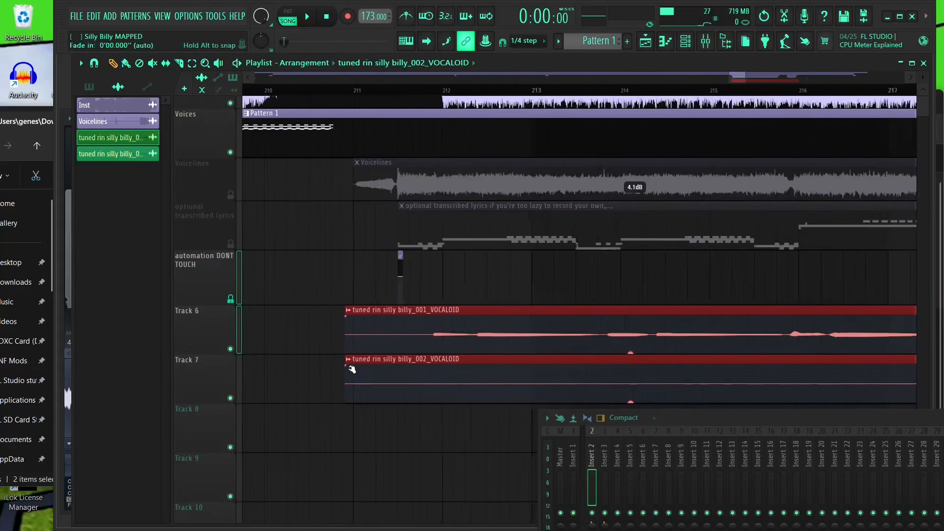
pyautogui.moveTo(598, 327); pyautogui.dragTo(497, 326)
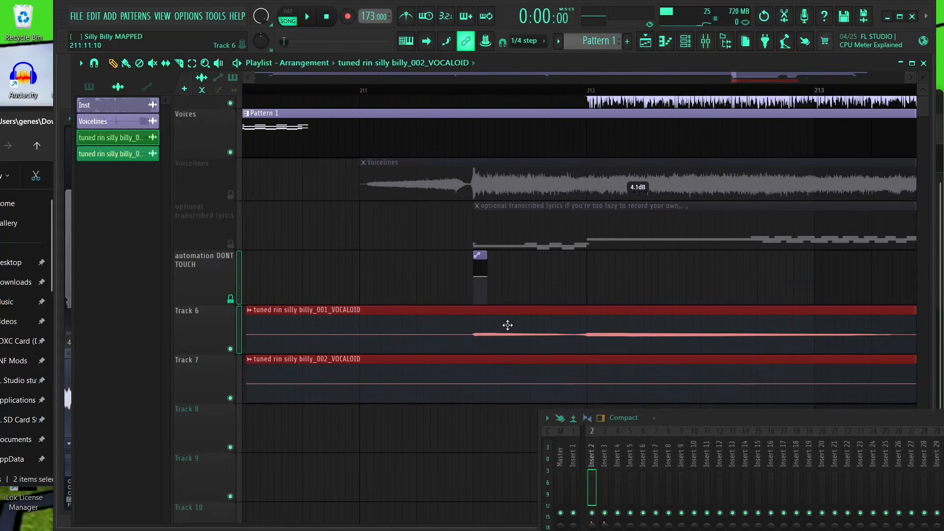
pyautogui.scroll(-2, 660, 320)
pyautogui.scroll(-1, 659, 320)
pyautogui.scroll(5, 307, 314)
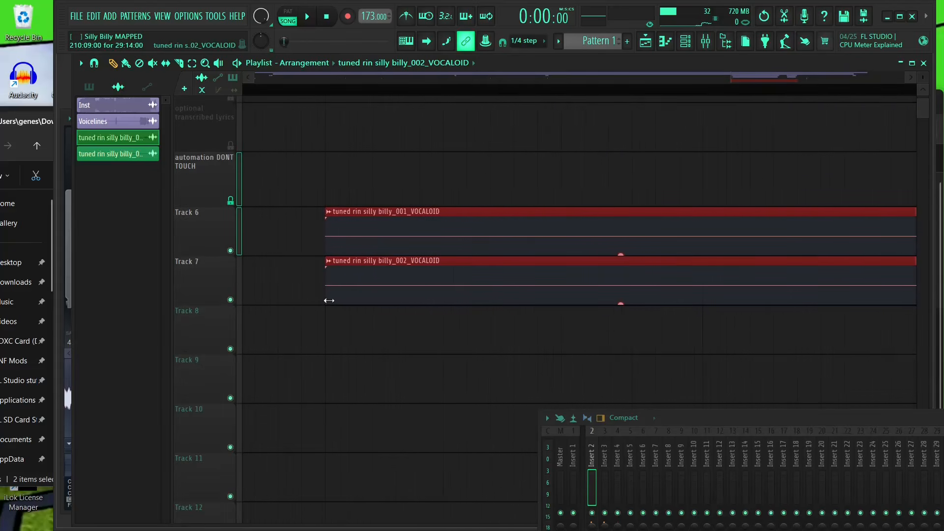
pyautogui.scroll(-6, 344, 311)
pyautogui.moveTo(416, 347); pyautogui.dragTo(306, 421)
pyautogui.keyDown('ctrl'); pyautogui.click(440, 265); pyautogui.keyUp('ctrl')
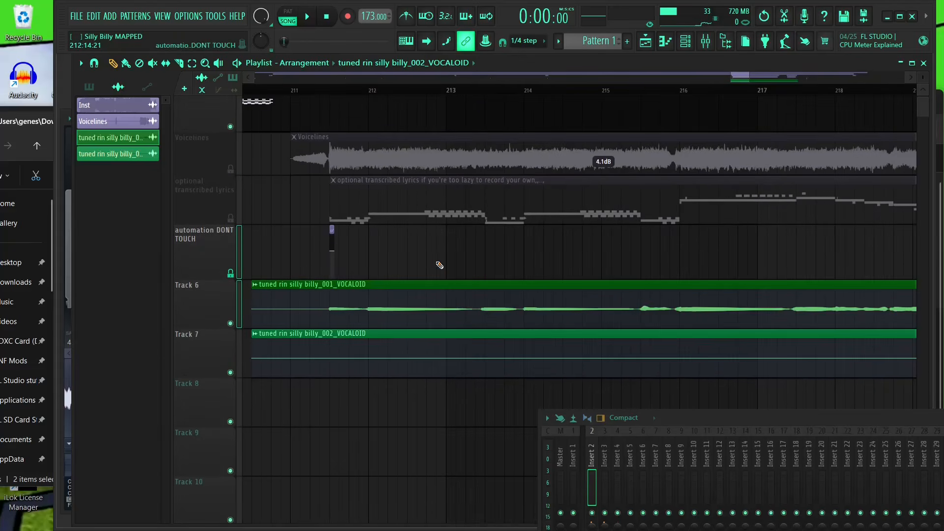
# - Open the Channel Rack and switch its channel filter group
pyautogui.click(163, 17)
pyautogui.click(182, 62)
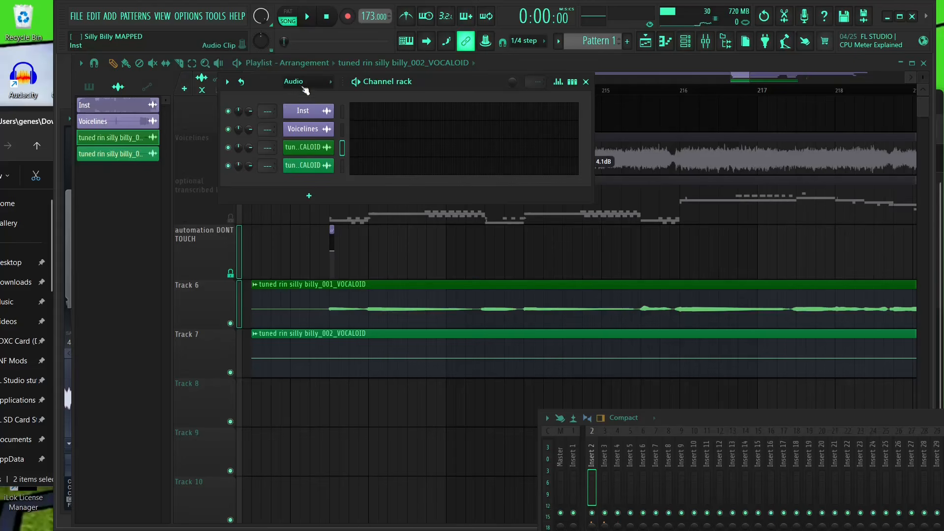
pyautogui.click(308, 132)
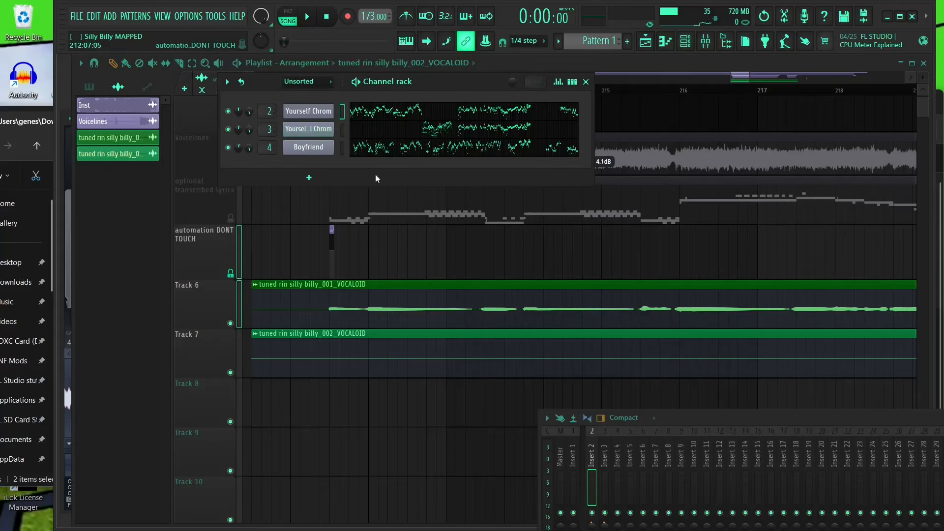
pyautogui.click(309, 85)
# - Open the optional transcribed lyrics pattern in the piano roll to inspect it, then close it
pyautogui.moveTo(563, 218); pyautogui.dragTo(543, 282)
pyautogui.doubleClick(460, 215)
pyautogui.doubleClick(363, 283)
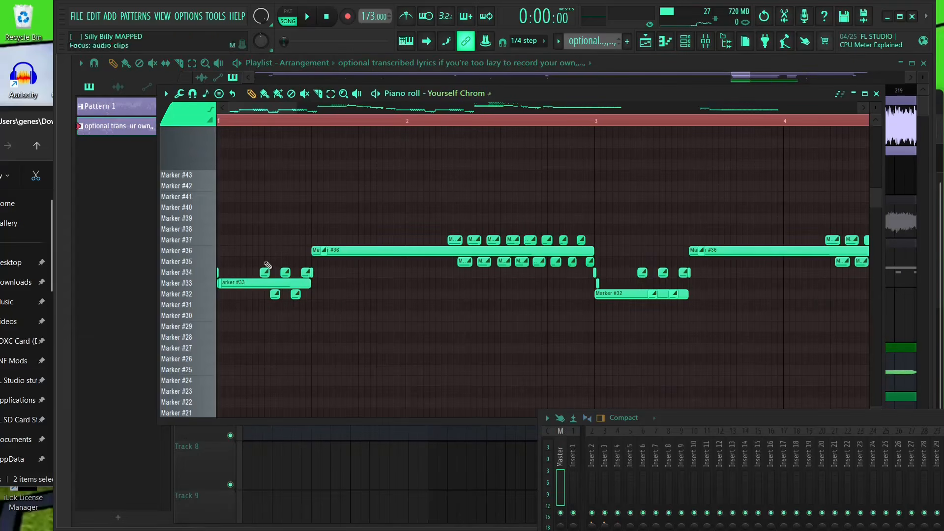
pyautogui.press('Escape')
# - Open the settings of each imported vocal audio clip to inspect them, then close them
pyautogui.doubleClick(454, 376)
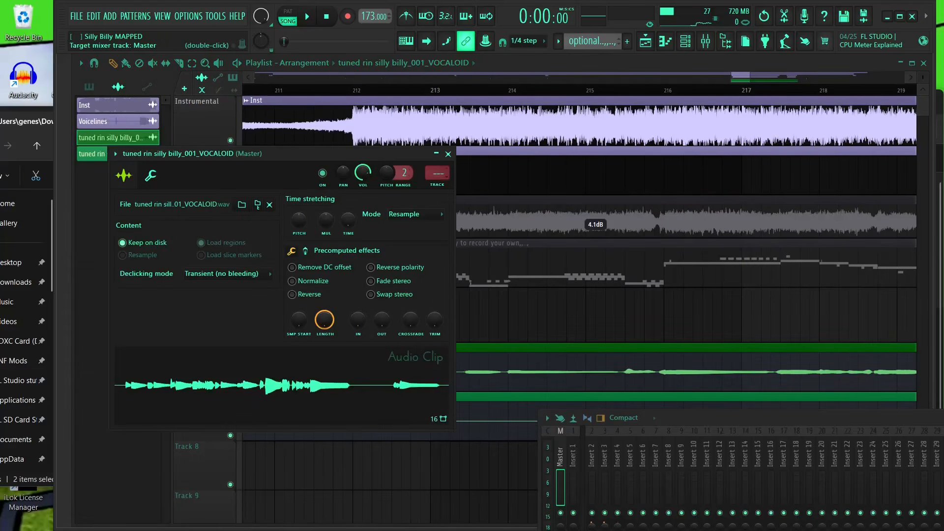
pyautogui.press('Escape')
pyautogui.doubleClick(501, 188)
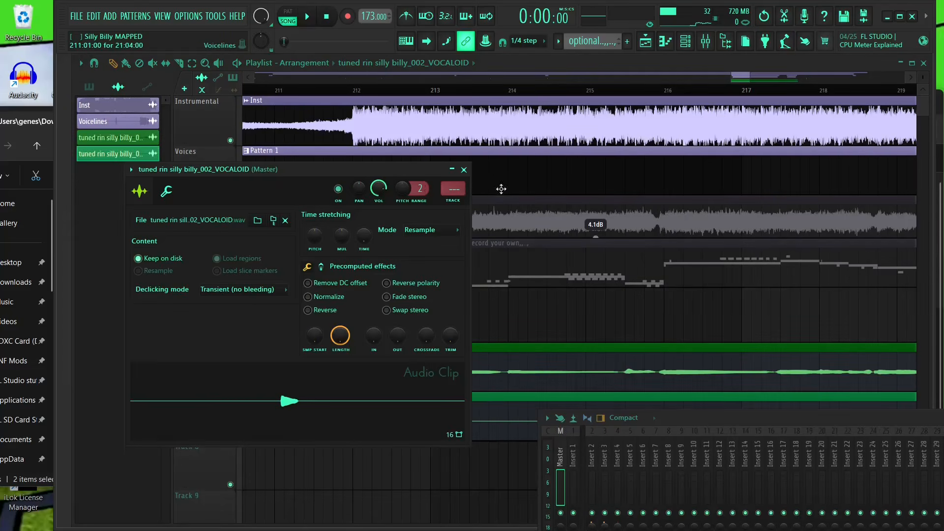
pyautogui.press('Escape')
pyautogui.moveTo(615, 370); pyautogui.dragTo(488, 312)
pyautogui.scroll(-2, 491, 297)
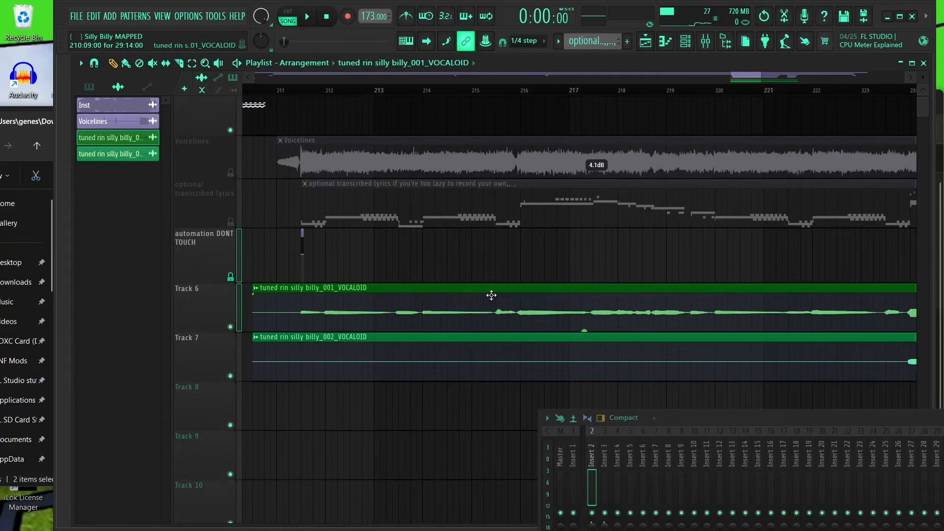
# - Normalize the Track 6 and Track 7 vocal clips through their sample settings
pyautogui.doubleClick(491, 295)
pyautogui.click(291, 281)
pyautogui.press('Escape')
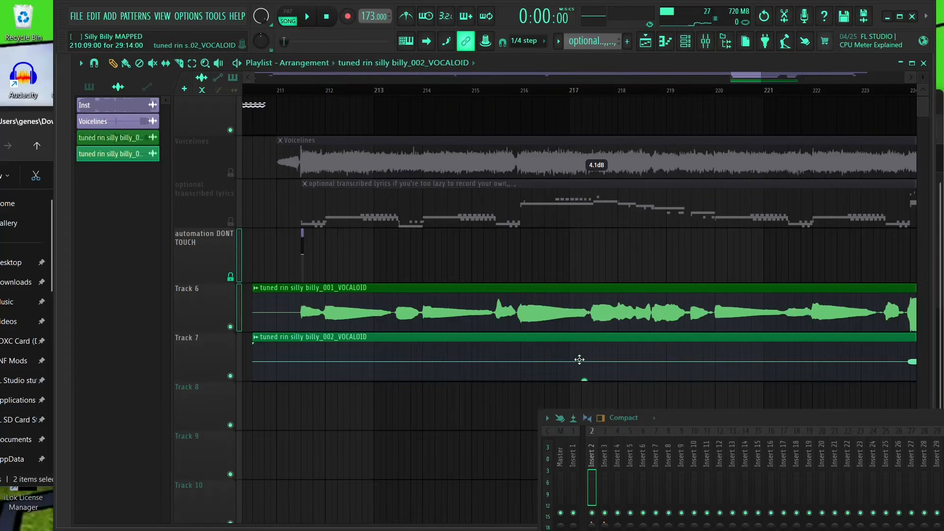
pyautogui.doubleClick(312, 308)
pyautogui.click(320, 297)
pyautogui.press('Escape')
# - Play back the section with the new vocal tracks, moving the OTT plugin window aside while listening
pyautogui.scroll(-2, 559, 261)
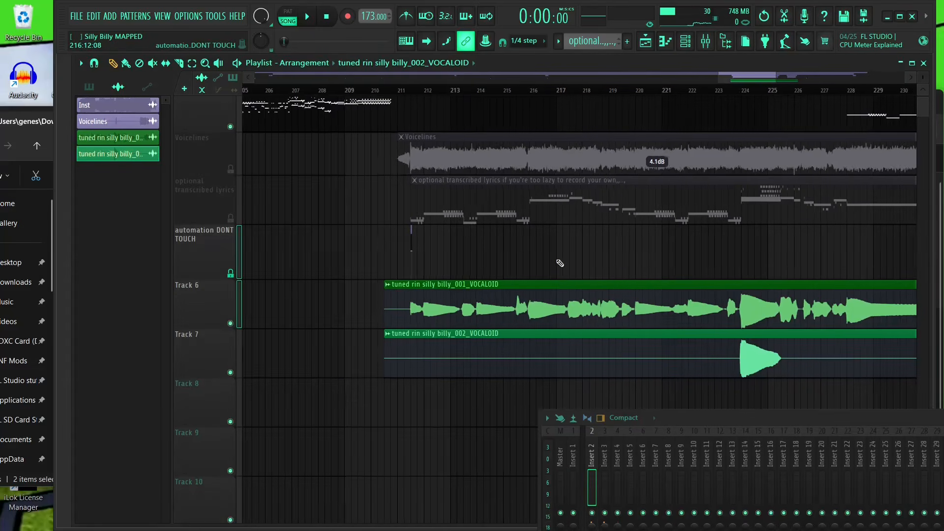
pyautogui.scroll(2, 436, 181)
pyautogui.press('space')
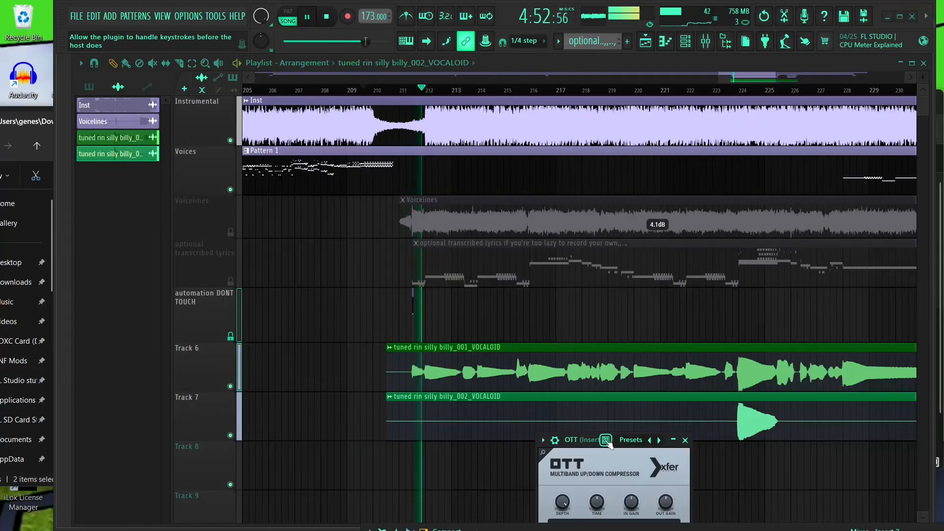
pyautogui.moveTo(608, 443); pyautogui.dragTo(289, 150)
pyautogui.moveTo(336, 220); pyautogui.dragTo(355, 232)
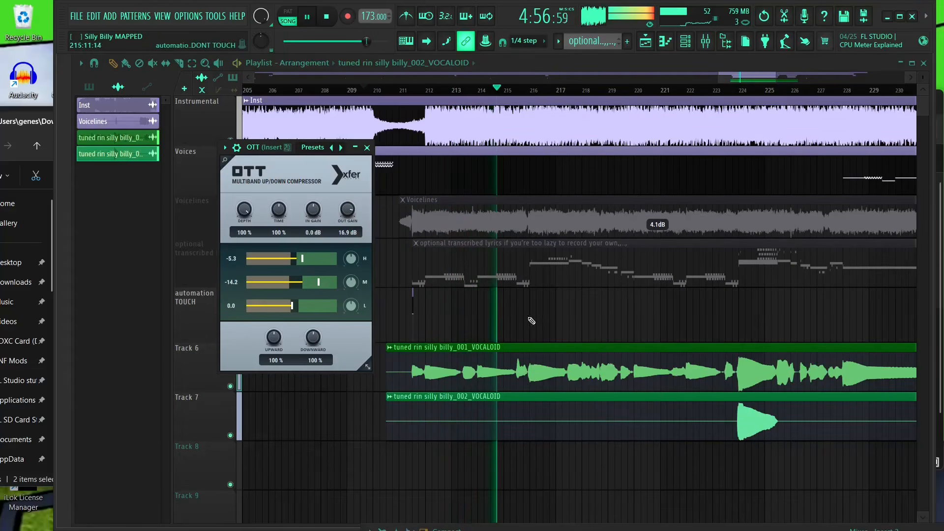
pyautogui.moveTo(679, 327); pyautogui.dragTo(545, 290)
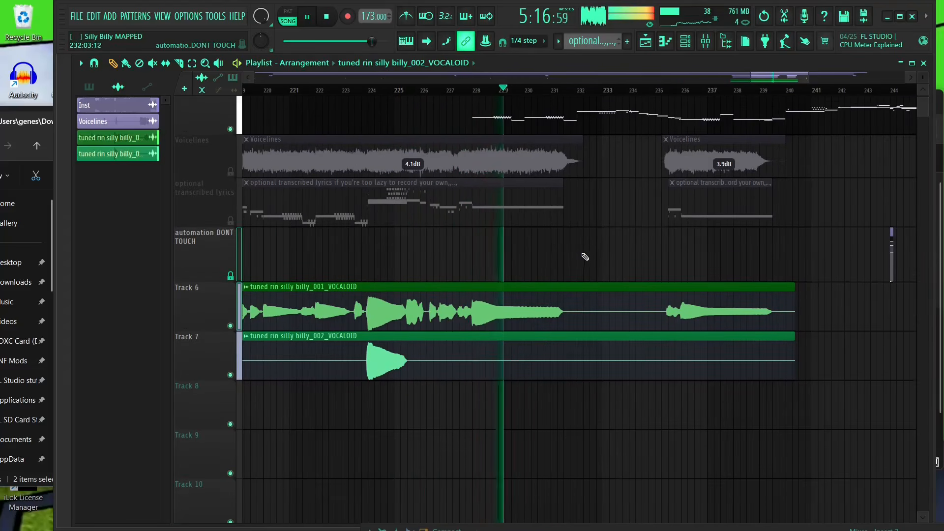
pyautogui.scroll(1, 591, 260)
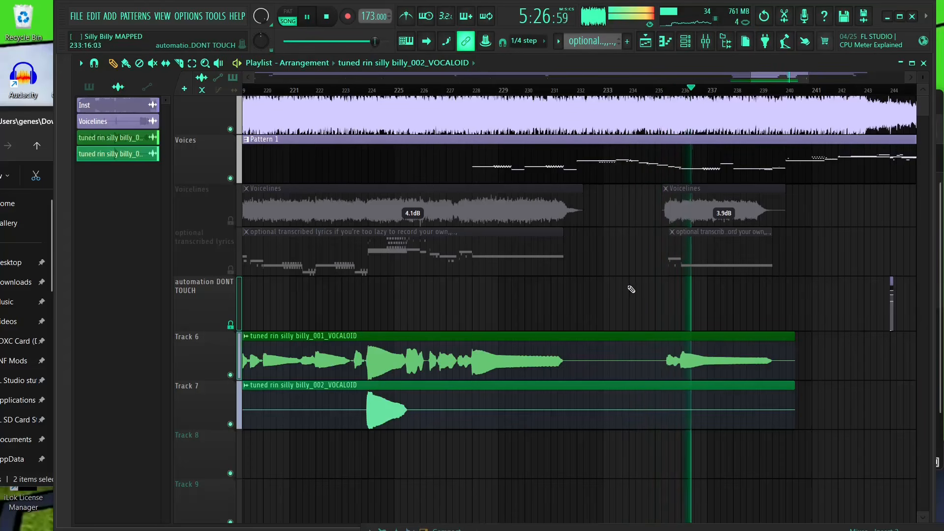
pyautogui.moveTo(683, 300); pyautogui.dragTo(486, 288)
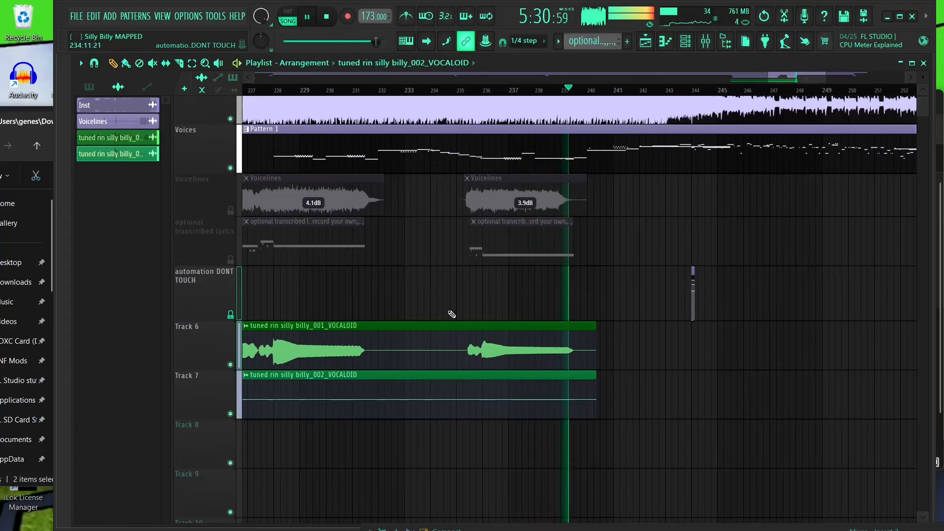
pyautogui.press('space')
# - Enable main pitch in the Inst audio channel's miscellaneous settings
pyautogui.scroll(-3, 614, 281)
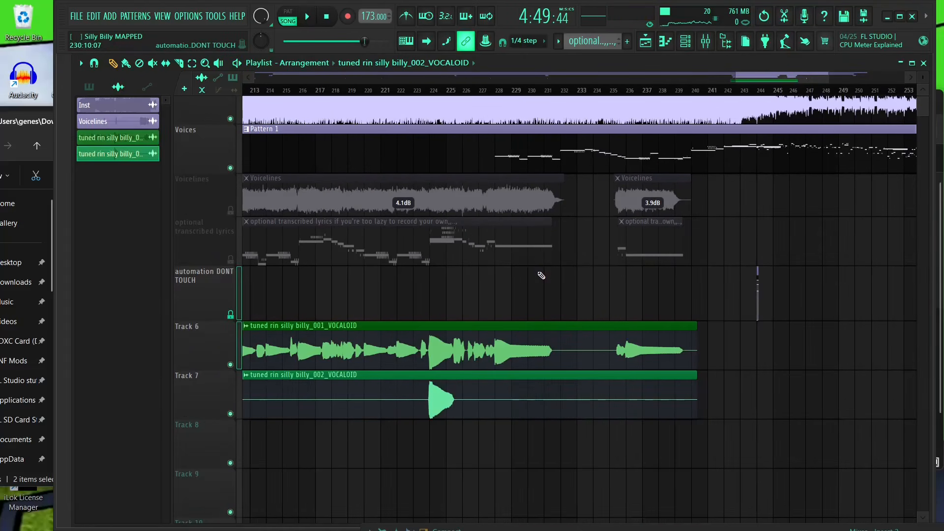
pyautogui.moveTo(484, 235); pyautogui.dragTo(697, 258)
pyautogui.scroll(3, 429, 315)
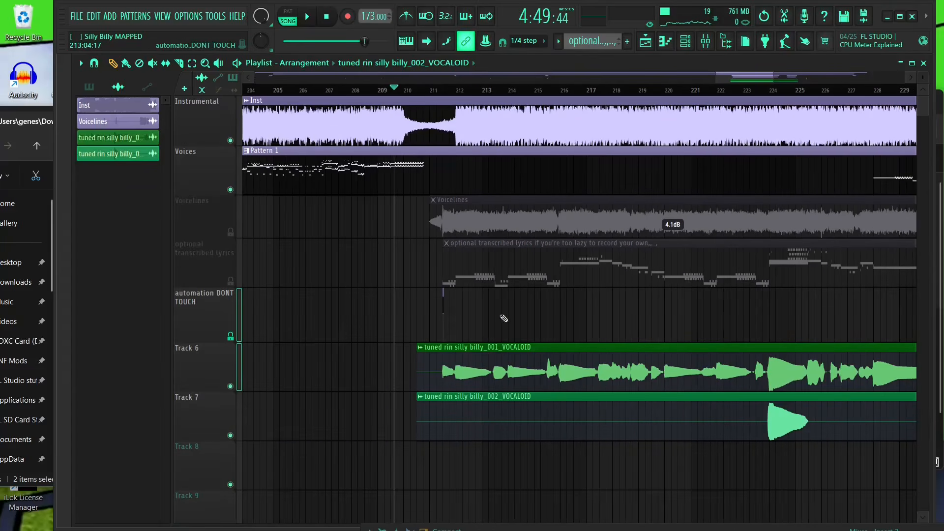
pyautogui.scroll(3, 581, 284)
pyautogui.moveTo(333, 208); pyautogui.dragTo(409, 204)
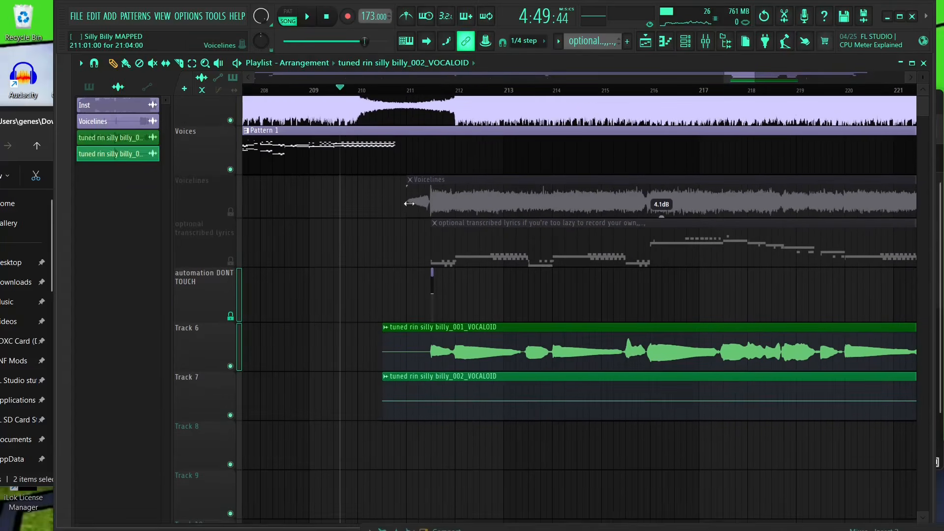
pyautogui.scroll(2, 457, 360)
pyautogui.scroll(1, 413, 128)
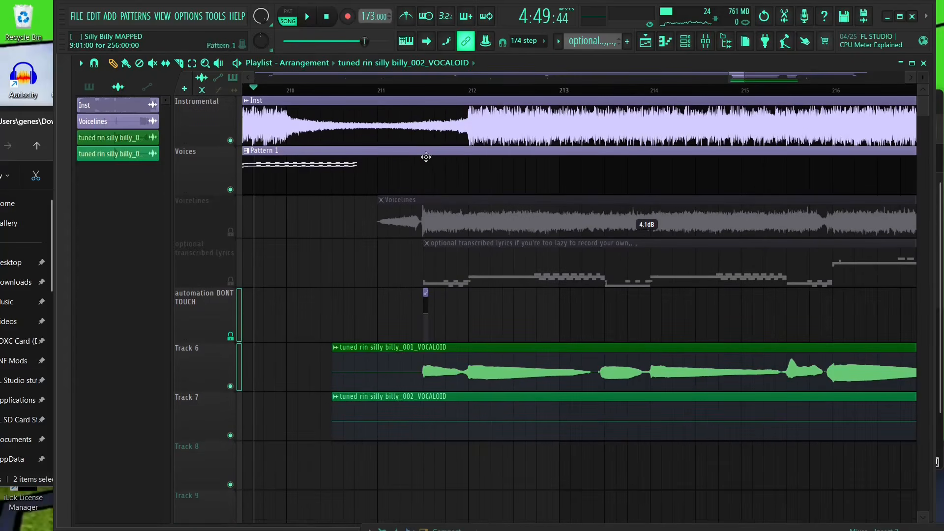
pyautogui.doubleClick(421, 129)
pyautogui.moveTo(489, 335); pyautogui.dragTo(361, 85)
pyautogui.click(328, 108)
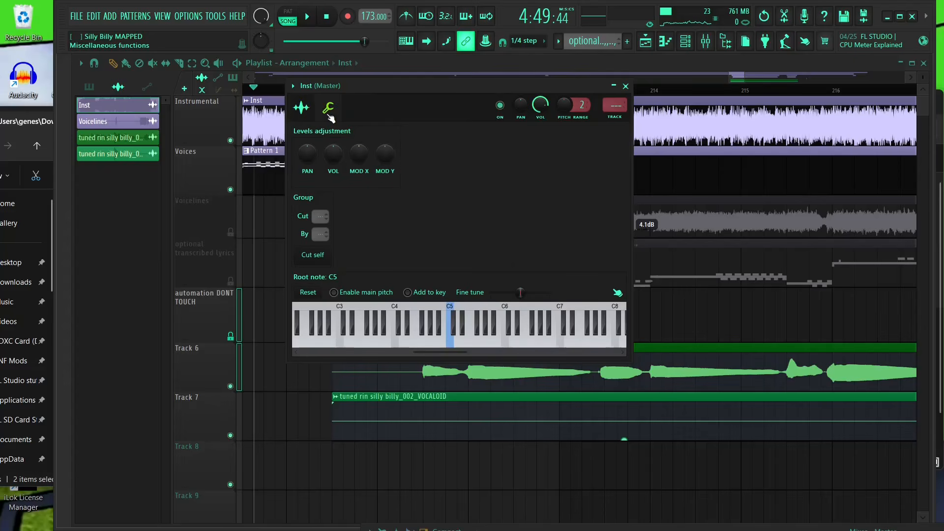
pyautogui.click(357, 294)
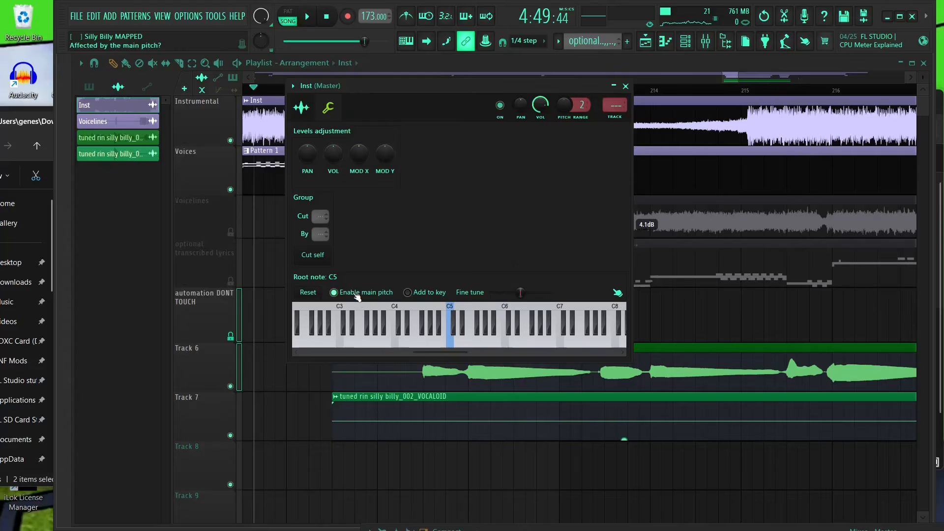
pyautogui.middleClick(549, 429)
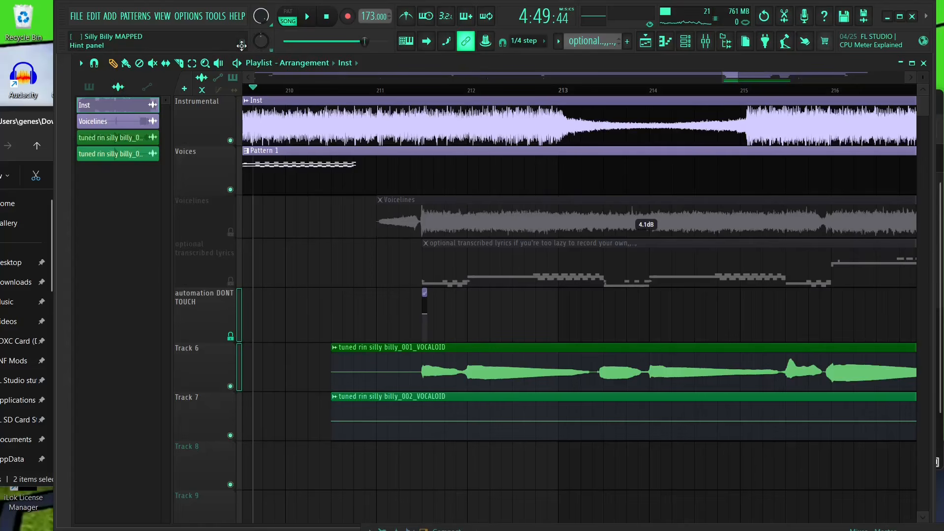
# - Set the Inst sample's time-stretching mode to Stretch and enable its main pitch option
pyautogui.doubleClick(375, 130)
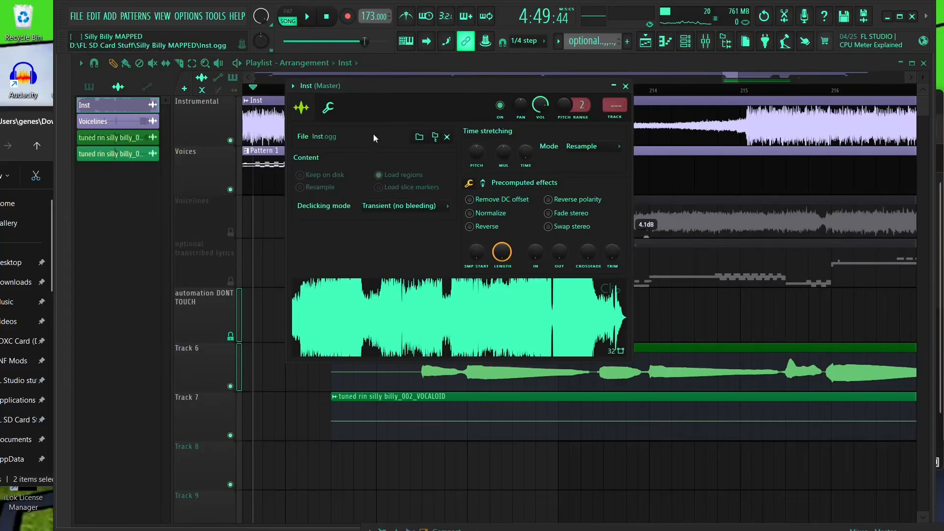
pyautogui.click(328, 108)
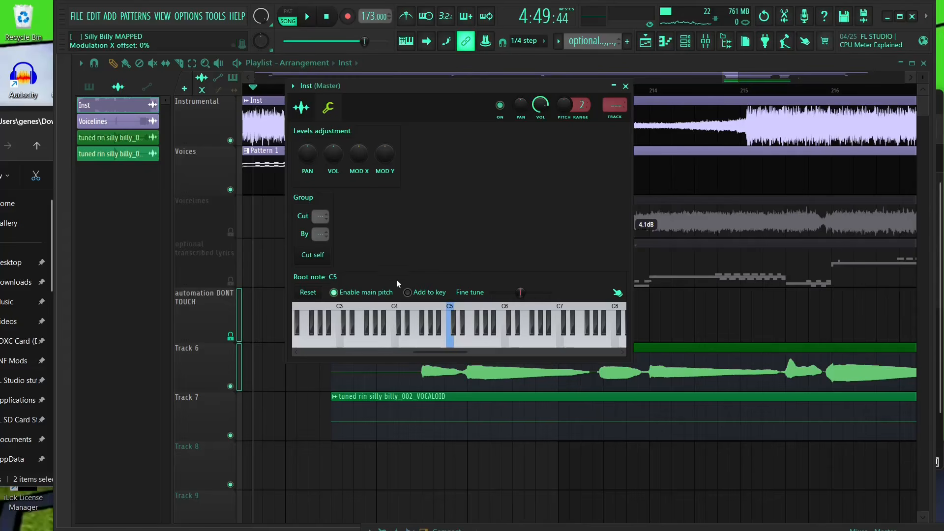
pyautogui.click(392, 294)
pyautogui.click(388, 295)
pyautogui.click(383, 293)
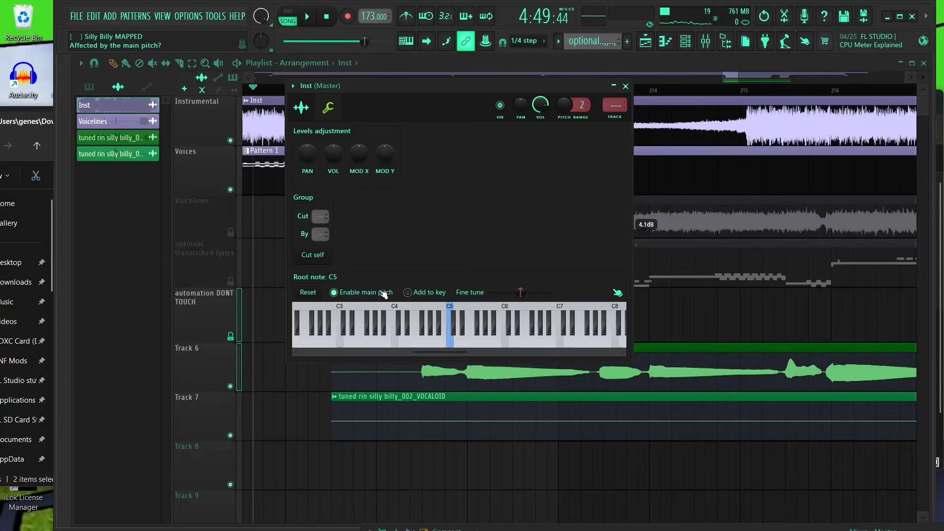
pyautogui.click(301, 108)
pyautogui.click(587, 146)
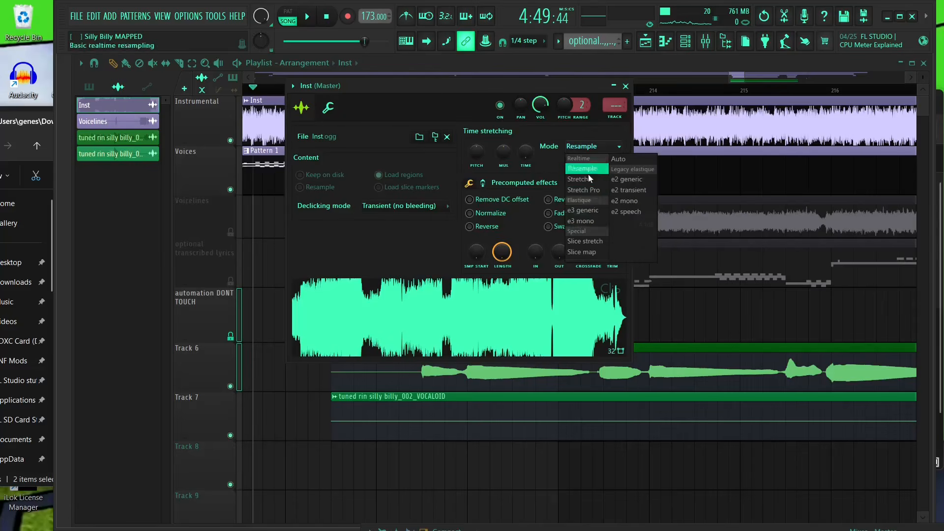
pyautogui.click(588, 180)
pyautogui.click(328, 108)
pyautogui.click(352, 294)
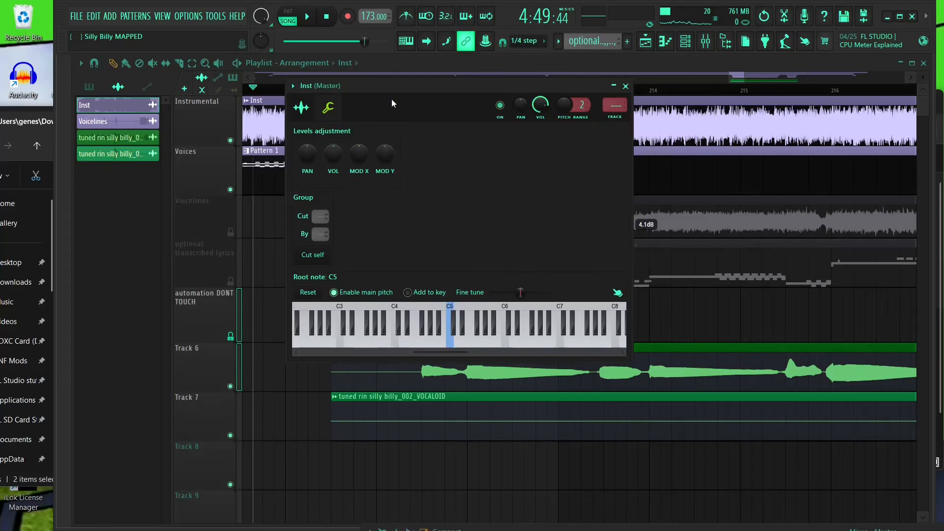
# - Reopen the Inst channel settings to check them and set the master pitch to -25 cents
pyautogui.moveTo(392, 99); pyautogui.dragTo(80, 173)
pyautogui.hscroll(-3, 383, 243)
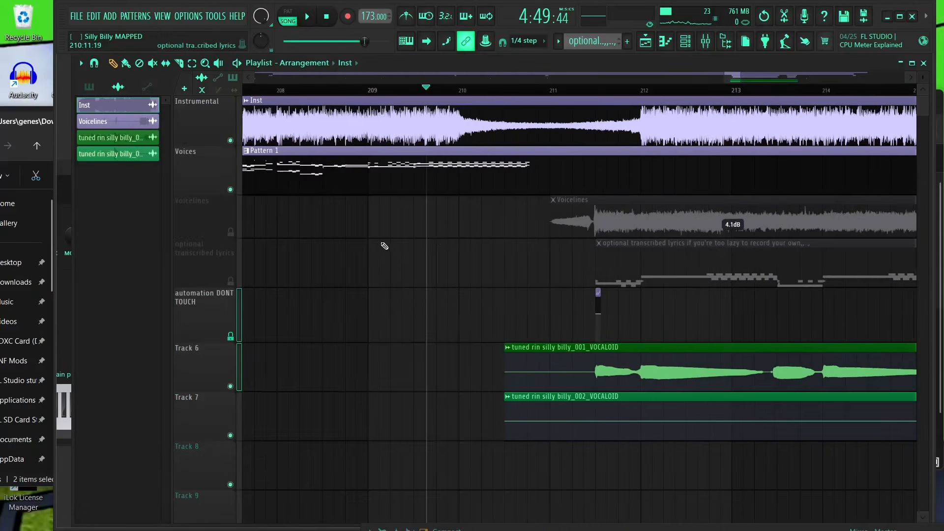
pyautogui.scroll(-3, 388, 241)
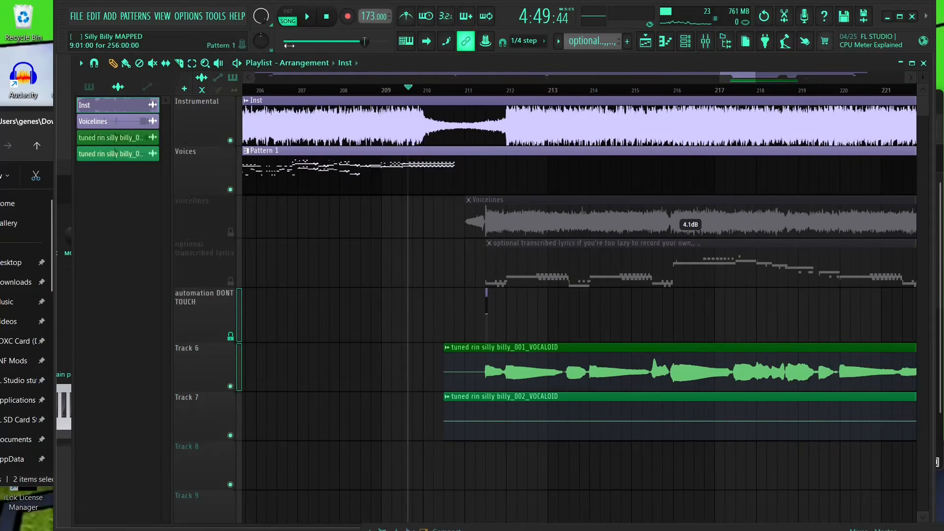
pyautogui.doubleClick(446, 136)
pyautogui.moveTo(122, 176); pyautogui.dragTo(370, 104)
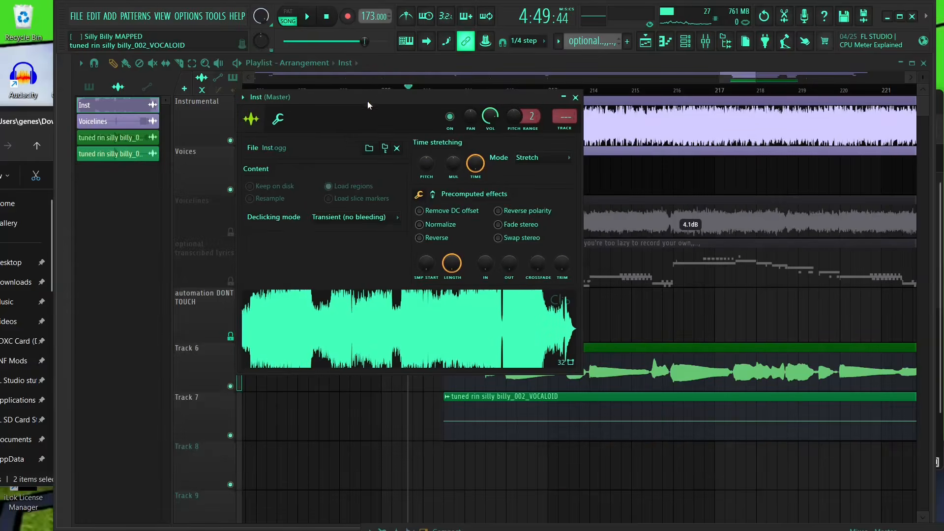
pyautogui.click(279, 120)
pyautogui.click(251, 119)
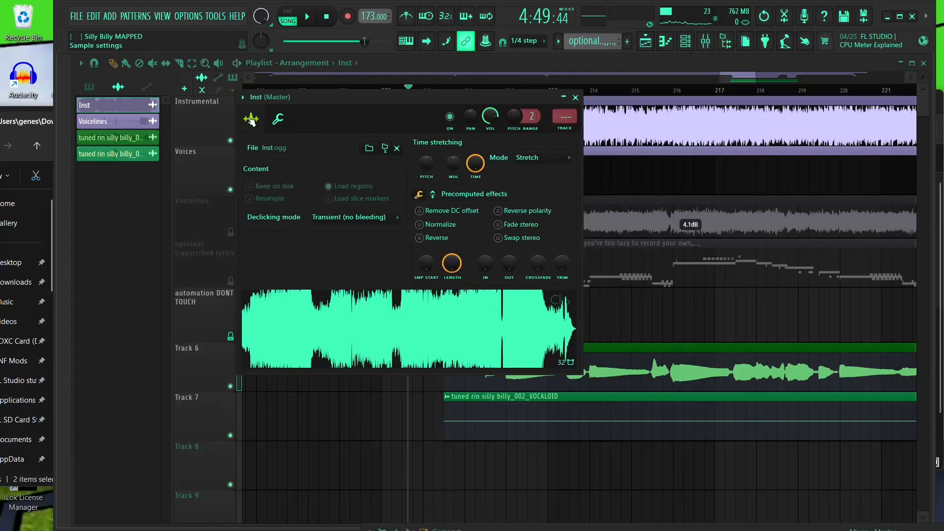
pyautogui.click(280, 121)
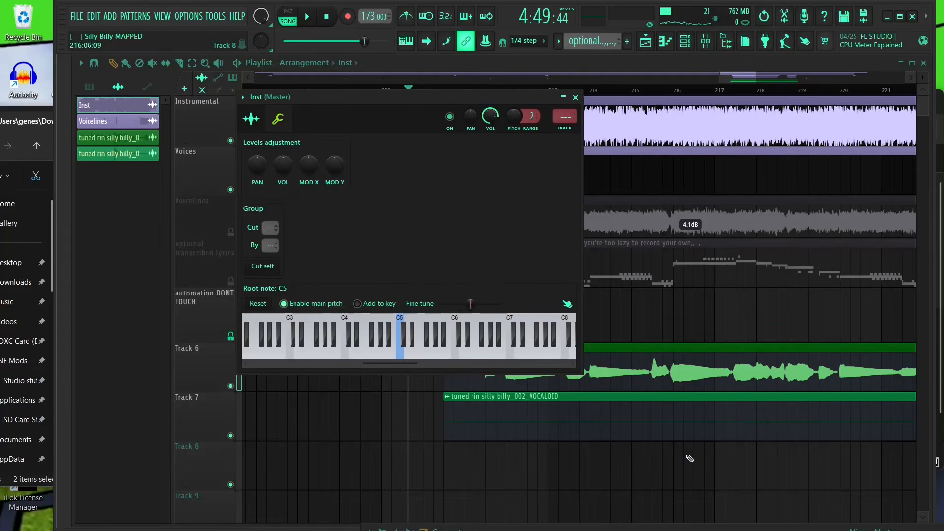
pyautogui.scroll(2, 717, 502)
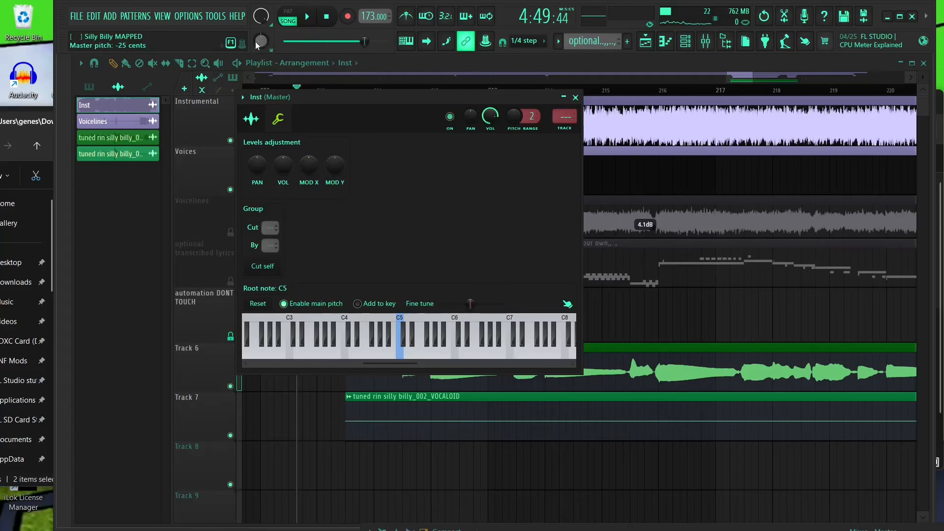
# - Set the Track 6 vocal clip's time-stretching mode to Stretch and enable its main pitch option
pyautogui.moveTo(656, 417); pyautogui.dragTo(662, 393)
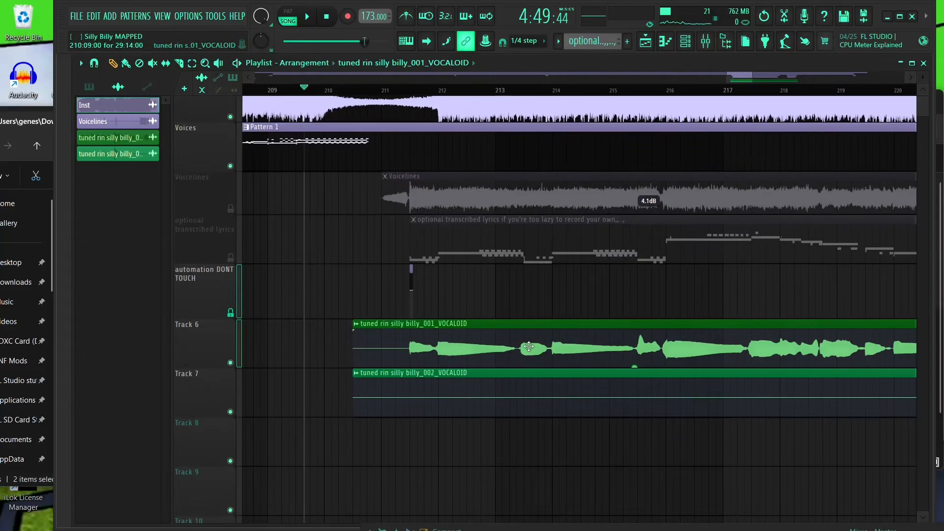
pyautogui.doubleClick(511, 344)
pyautogui.click(150, 176)
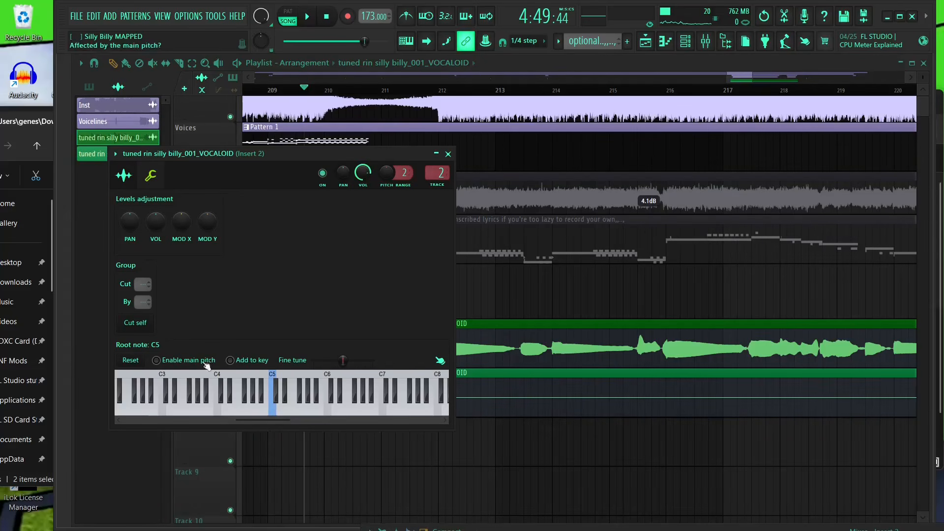
pyautogui.click(126, 177)
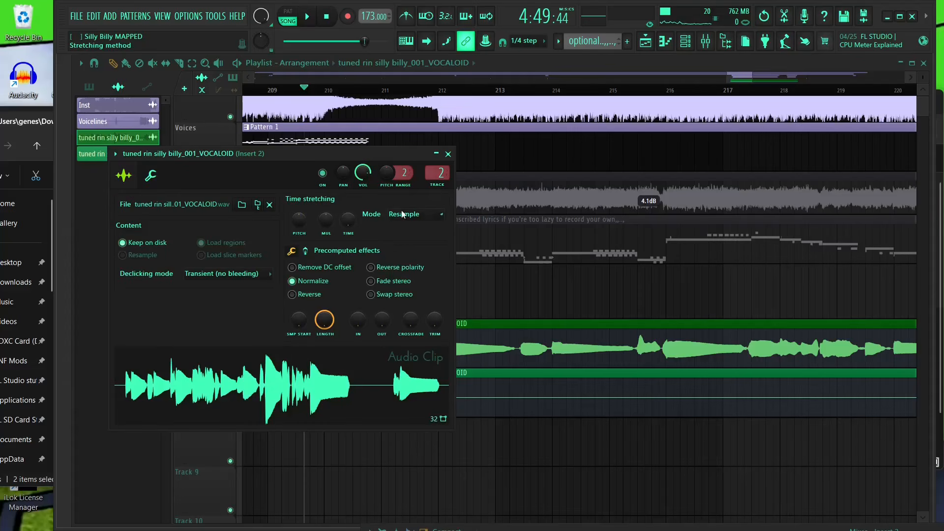
pyautogui.click(406, 213)
pyautogui.click(417, 247)
pyautogui.click(154, 177)
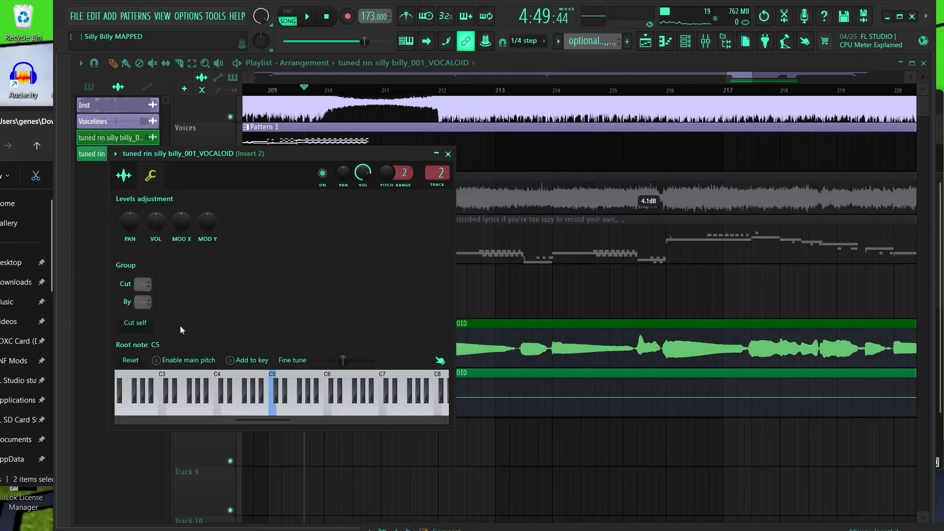
pyautogui.click(196, 363)
pyautogui.moveTo(587, 431); pyautogui.dragTo(434, 331)
pyautogui.scroll(-3, 434, 331)
# - Enable main pitch in the Track 7 vocal clip's channel settings
pyautogui.doubleClick(343, 309)
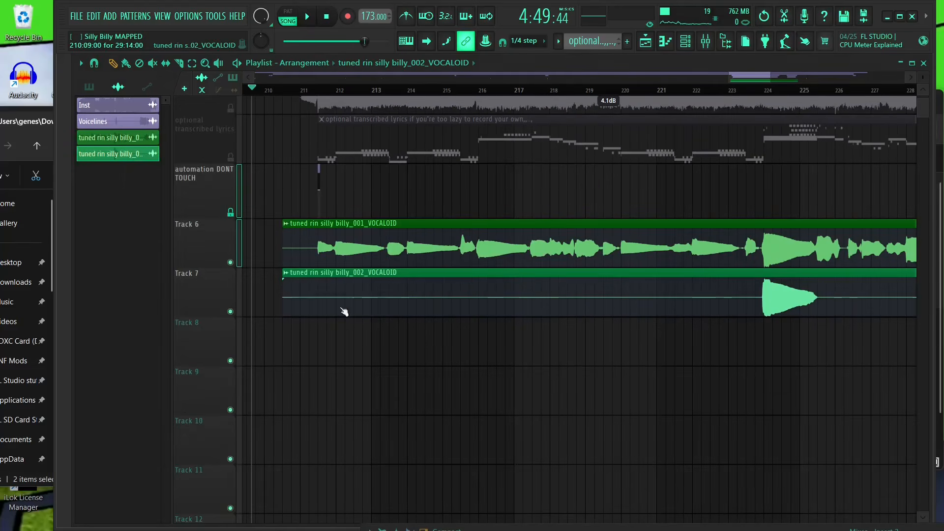
pyautogui.click(167, 191)
pyautogui.click(187, 376)
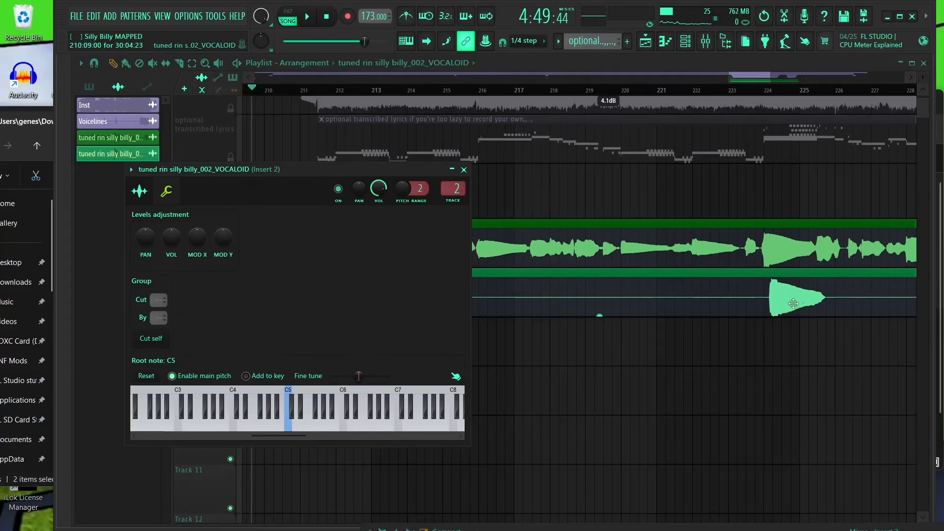
pyautogui.click(717, 382)
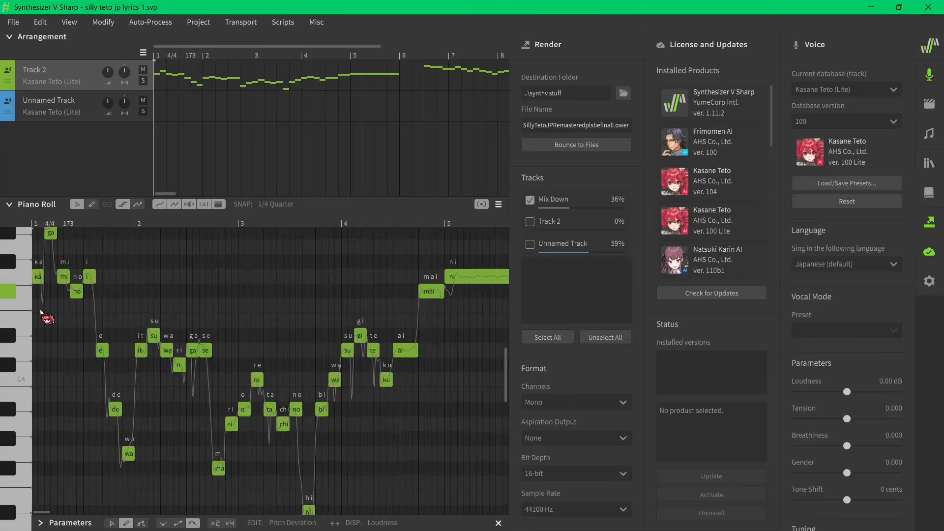
# - Zoom around the Synthesizer V piano roll and check the voice databases available for Track 2
pyautogui.scroll(3, 40, 312)
pyautogui.scroll(3, 58, 510)
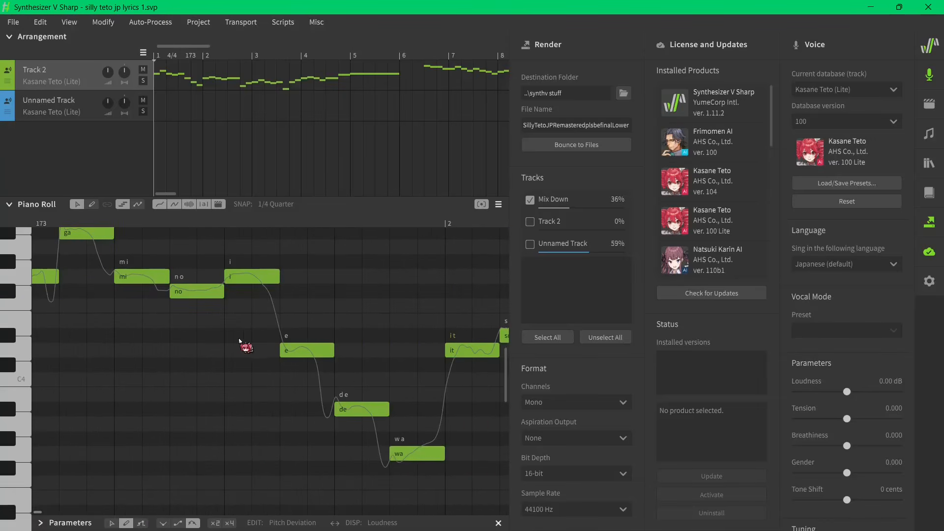
pyautogui.scroll(-2, 239, 341)
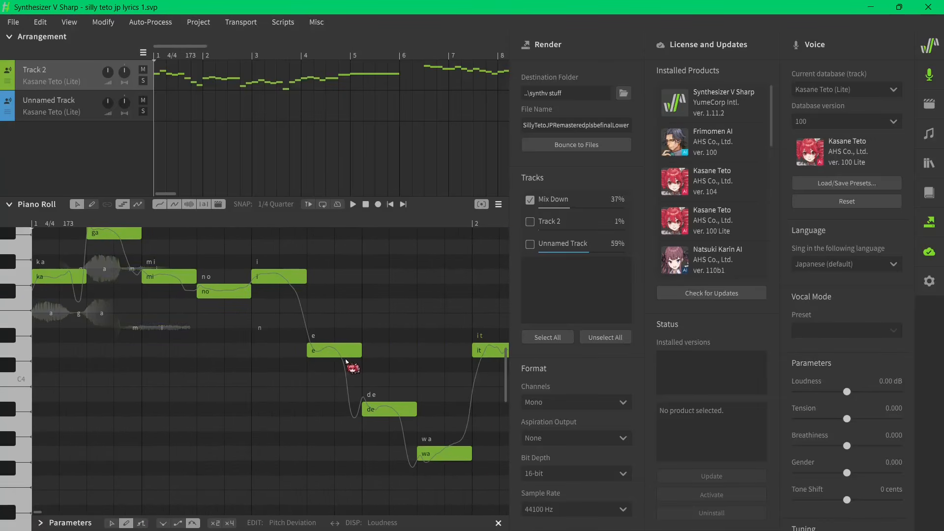
pyautogui.click(51, 82)
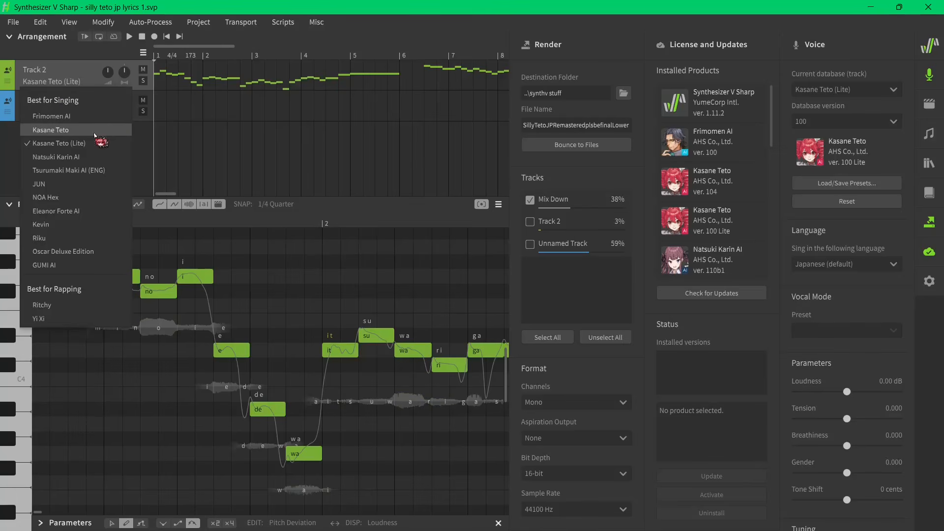
pyautogui.click(334, 290)
pyautogui.scroll(3, 358, 388)
pyautogui.moveTo(250, 305); pyautogui.dragTo(425, 397)
pyautogui.scroll(-5, 183, 360)
pyautogui.click(331, 340)
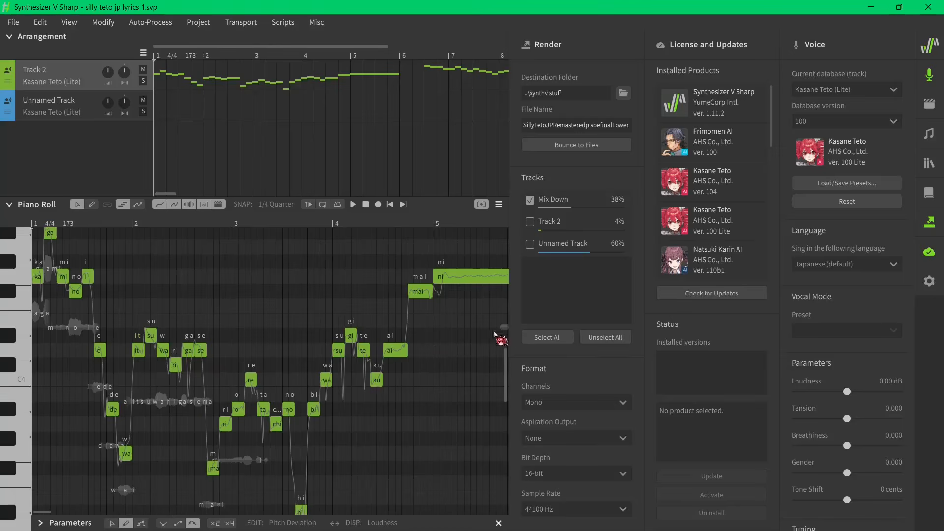
# - Scroll through the piano roll to bars 32–33 and inspect the yor and praise notes
pyautogui.moveTo(42, 512); pyautogui.dragTo(107, 515)
pyautogui.scroll(-4, 295, 438)
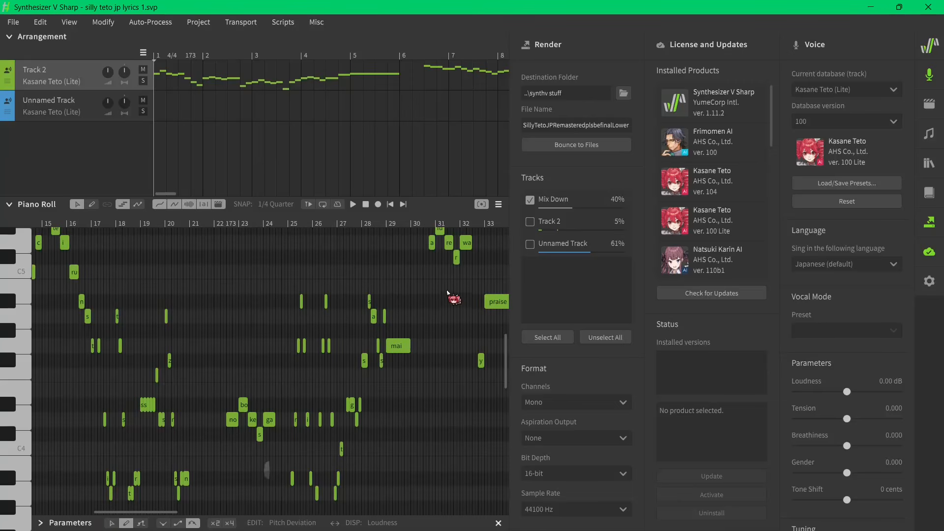
pyautogui.scroll(3, 447, 291)
pyautogui.scroll(2, 206, 344)
pyautogui.scroll(-3, 102, 322)
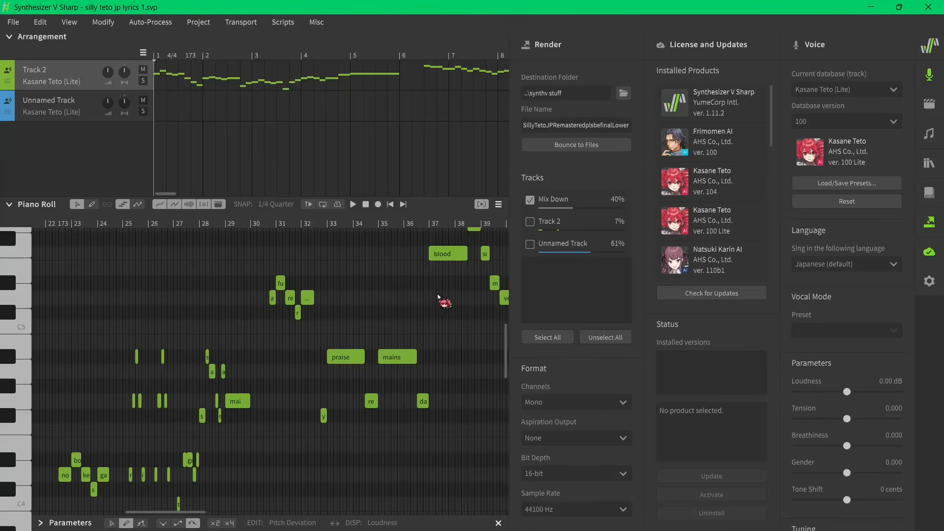
pyautogui.scroll(6, 356, 360)
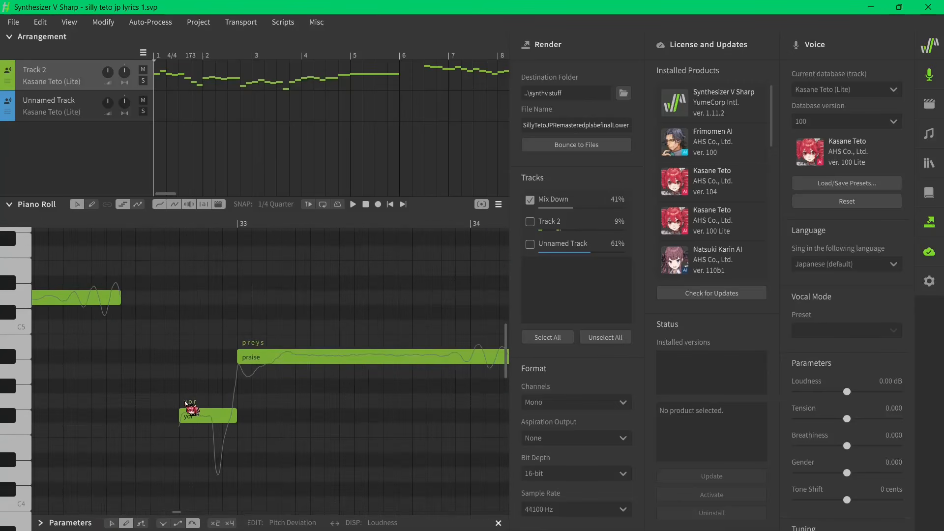
pyautogui.scroll(-2, 192, 405)
pyautogui.doubleClick(203, 402)
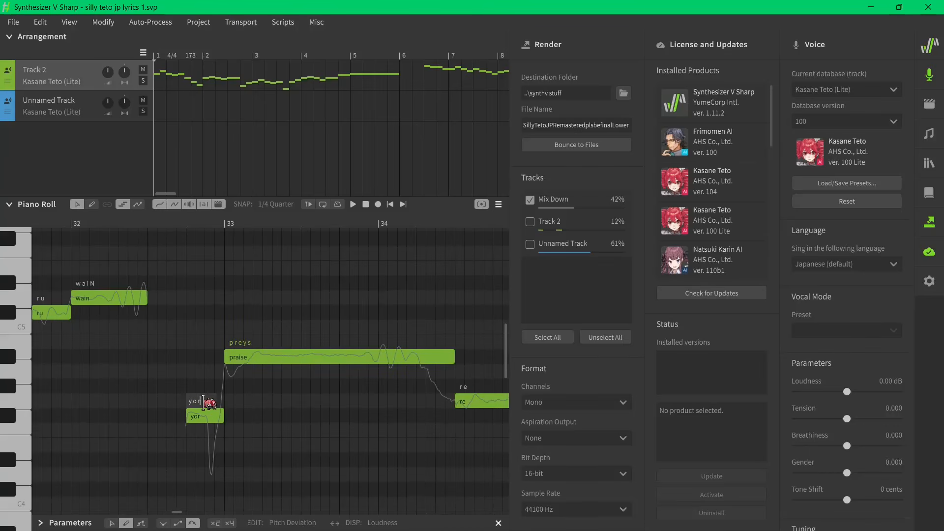
pyautogui.scroll(4, 223, 432)
pyautogui.scroll(-1, 103, 349)
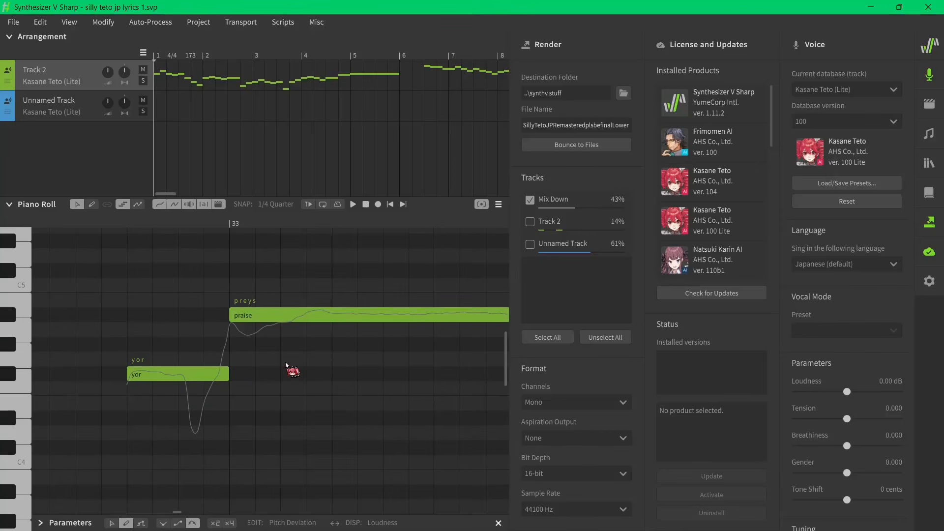
pyautogui.click(694, 518)
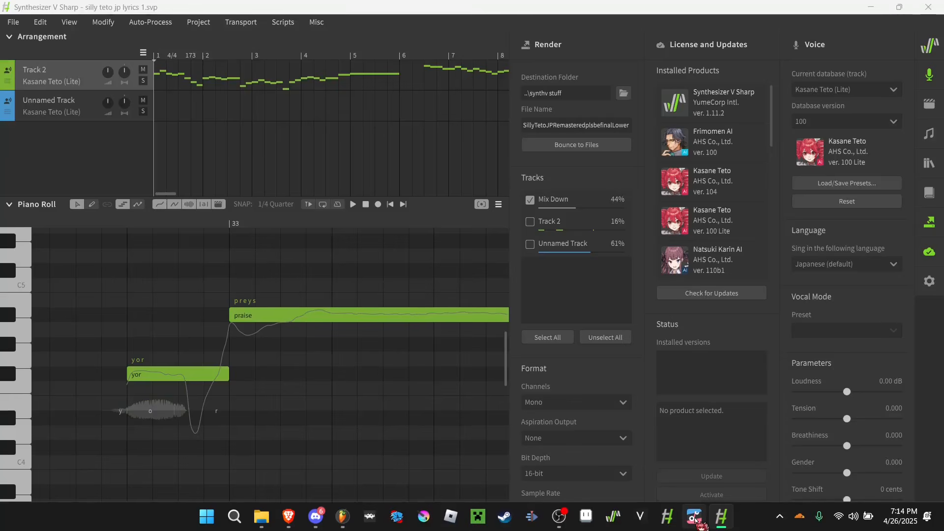
pyautogui.click(723, 524)
pyautogui.scroll(-3, 204, 312)
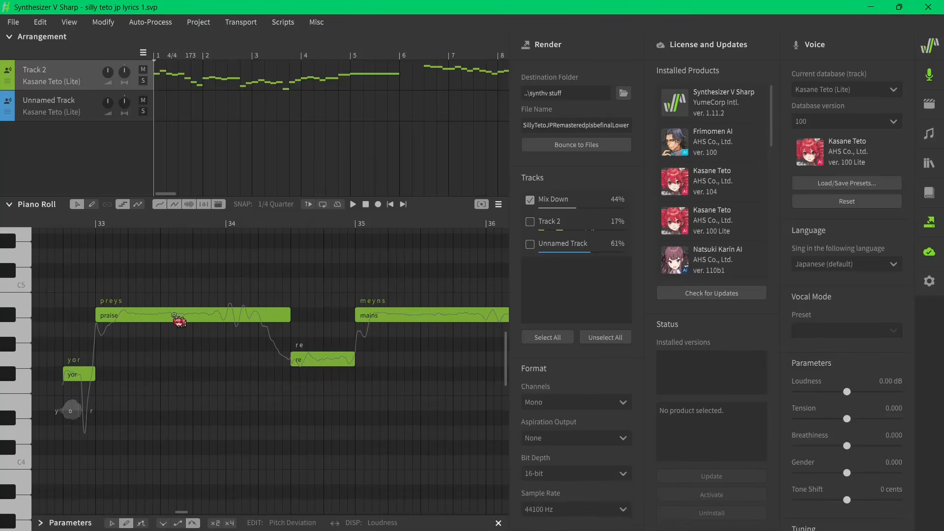
pyautogui.scroll(1, 111, 241)
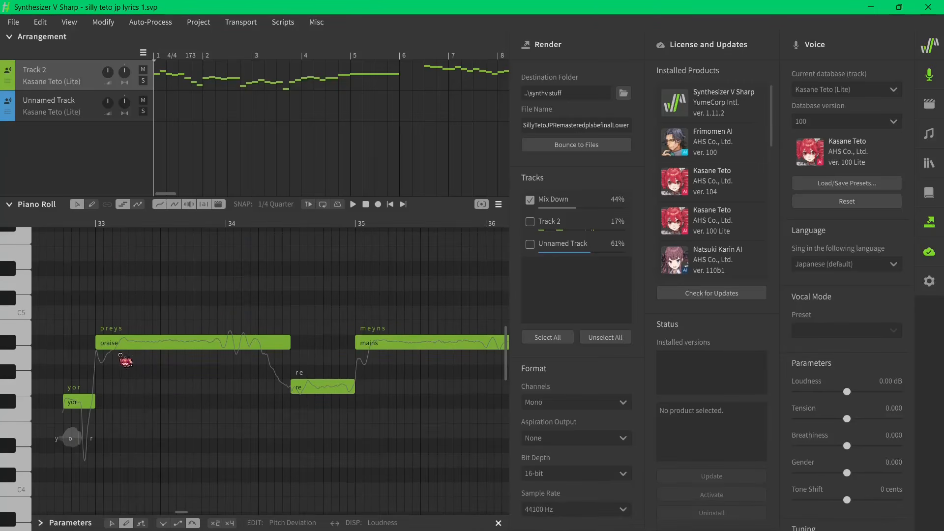
pyautogui.hscroll(-5, 110, 337)
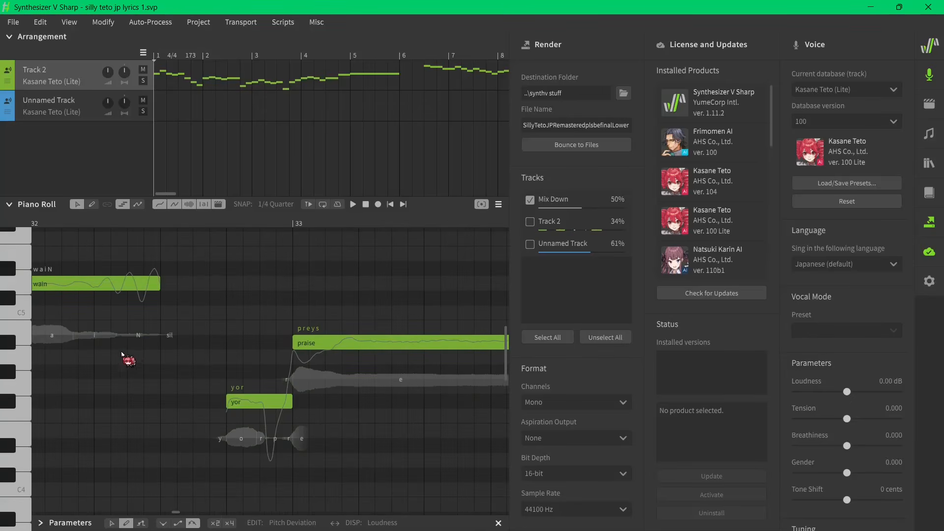
pyautogui.scroll(-3, 122, 354)
pyautogui.scroll(3, 90, 295)
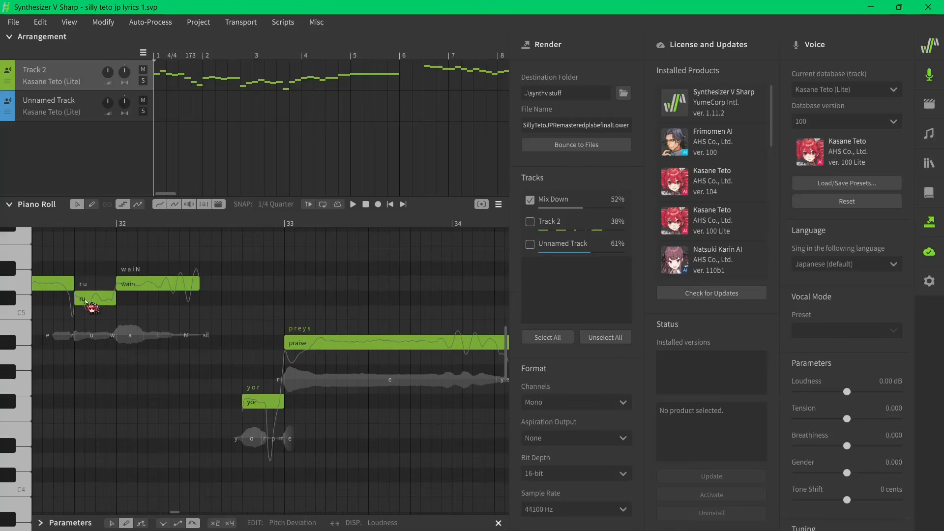
# - Change the lyric of the wain note at bar 32 to praise
pyautogui.click(151, 284)
pyautogui.write('praise')
pyautogui.press('Return')
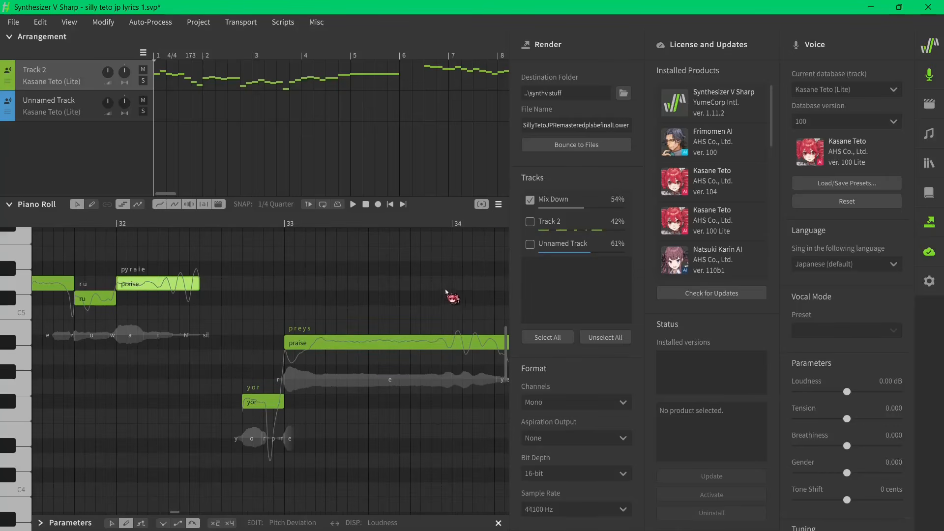
# - Play the track from bar 32 and follow the notes through the piano roll
pyautogui.click(118, 224)
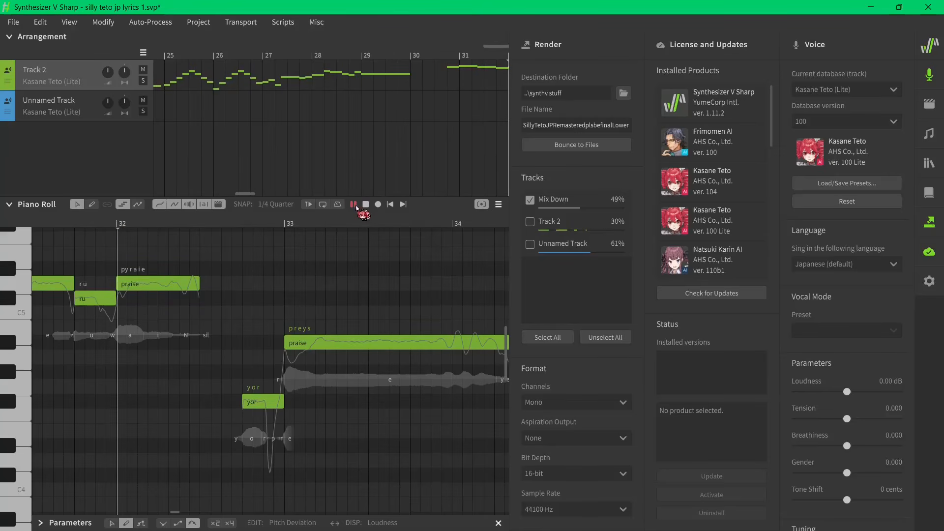
pyautogui.press('space')
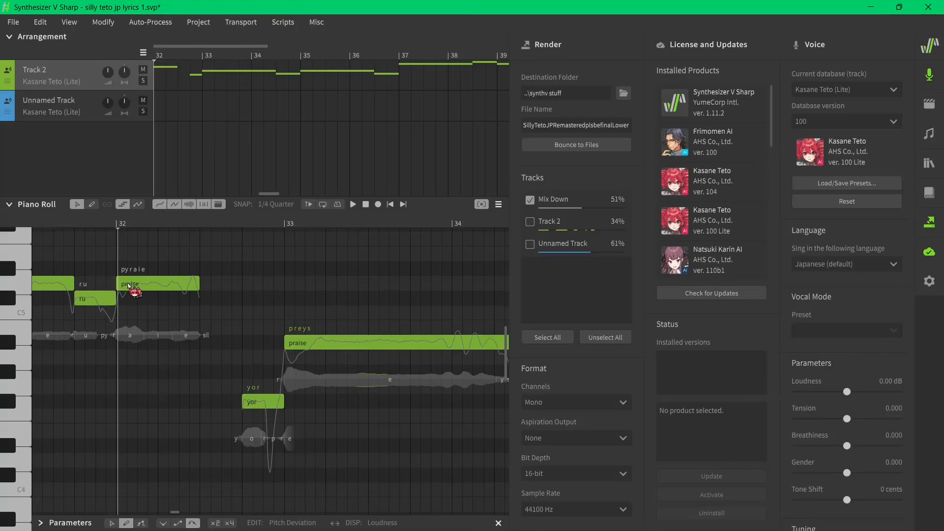
pyautogui.scroll(-8, 138, 288)
pyautogui.scroll(4, 182, 361)
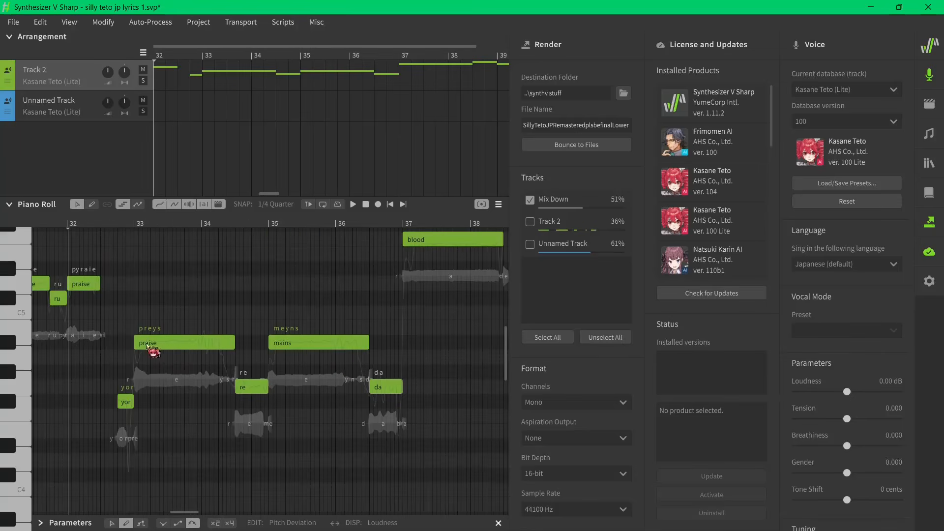
pyautogui.scroll(4, 159, 344)
pyautogui.scroll(-4, 138, 339)
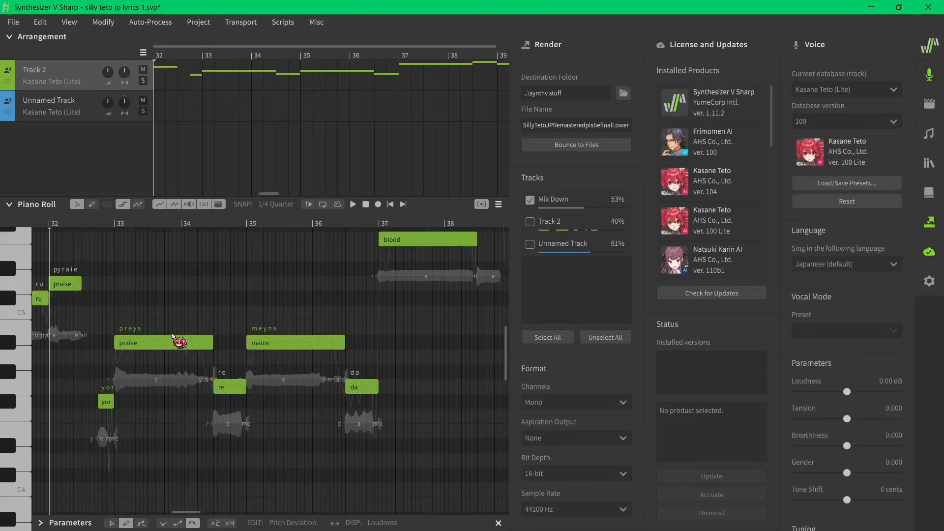
pyautogui.scroll(4, 135, 345)
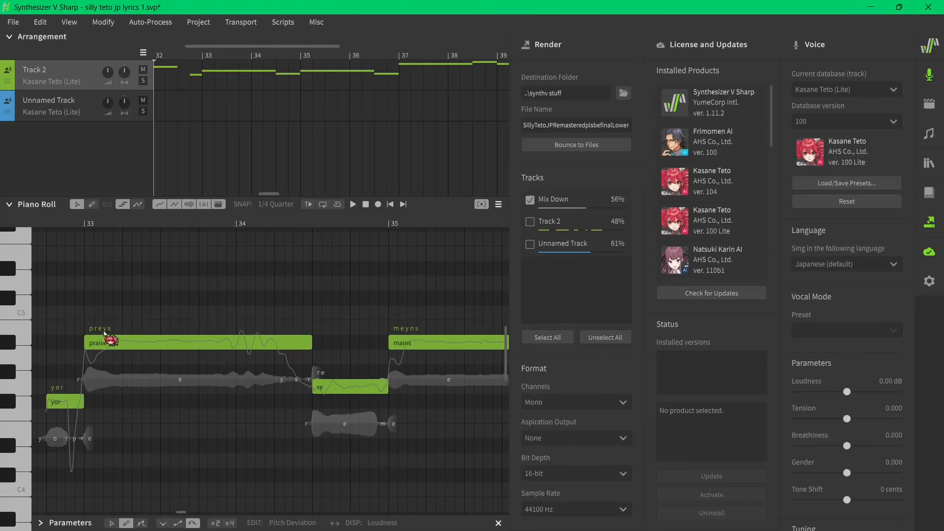
pyautogui.scroll(-4, 110, 353)
# - Quit Synthesizer V, discarding the unsaved changes
pyautogui.click(928, 7)
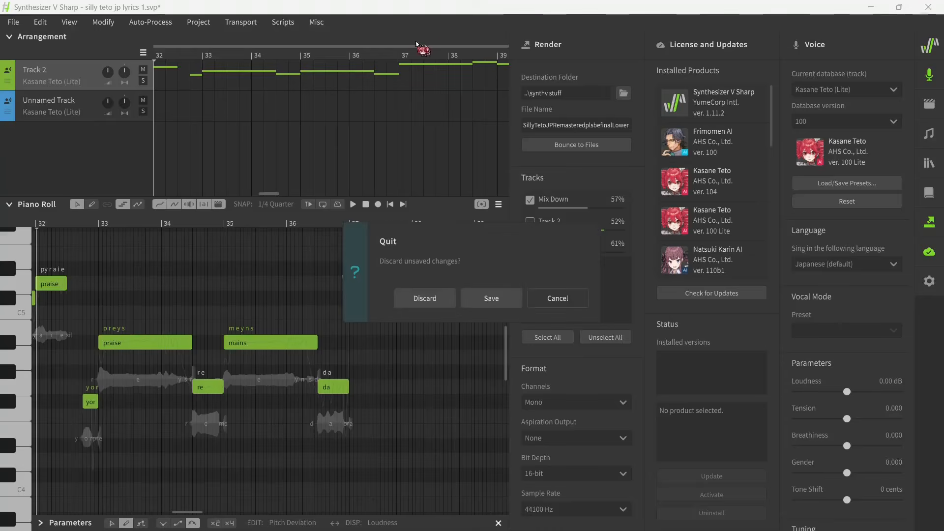
pyautogui.click(426, 298)
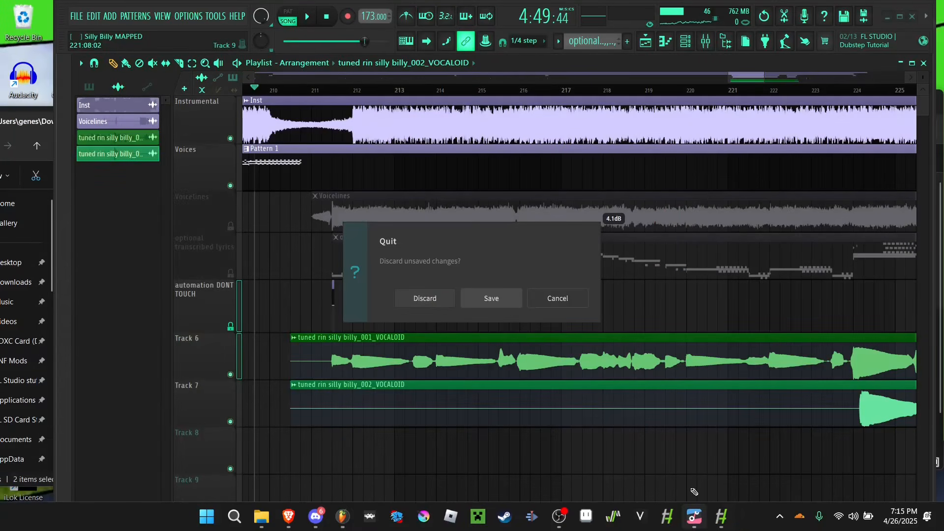
# - Close FL Studio and confirm closing the project
pyautogui.click(915, 18)
pyautogui.hscroll(2, 780, 145)
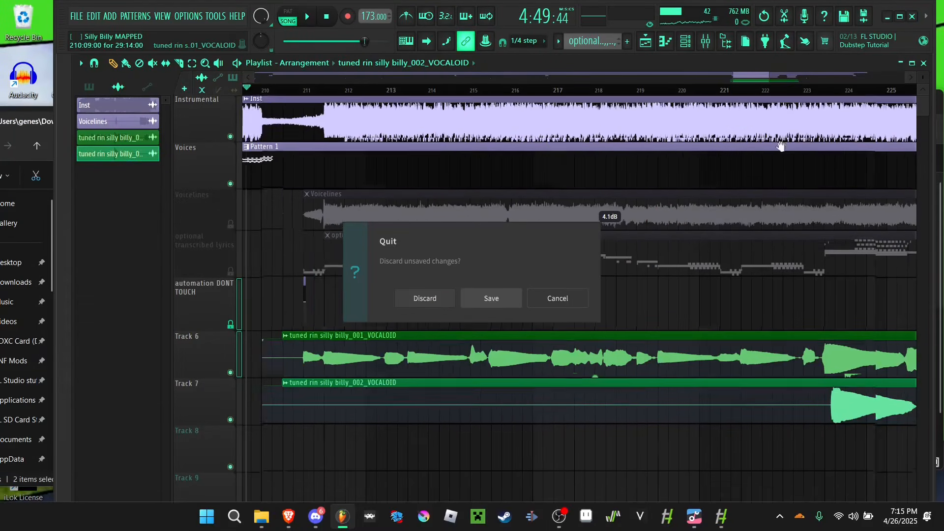
pyautogui.click(913, 17)
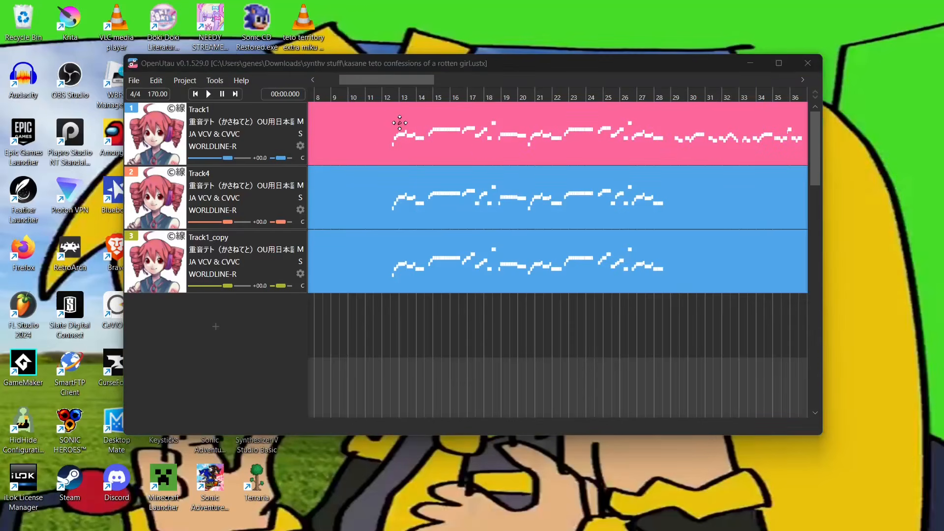
pyautogui.doubleClick(558, 131)
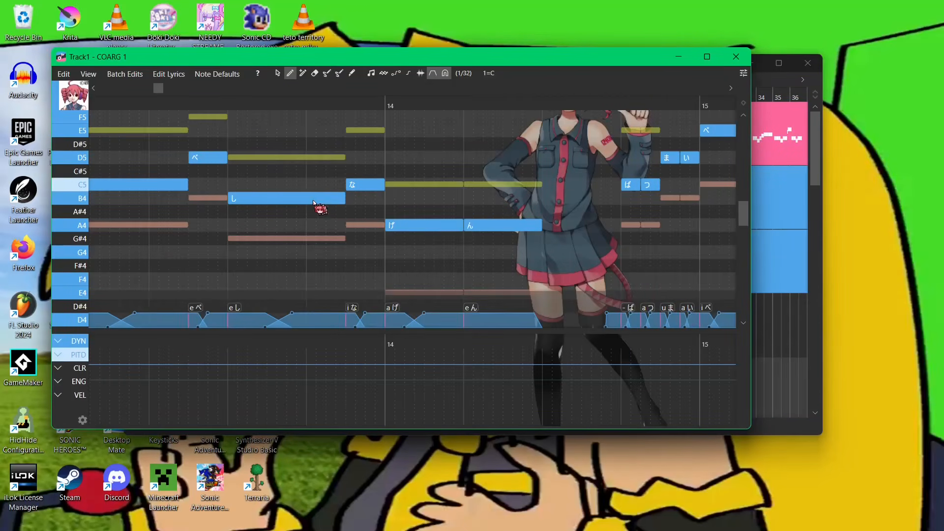
# - Browse the notes around bars 12–14 in OpenUtau's Track1 piano roll editor
pyautogui.scroll(-8, 503, 213)
pyautogui.scroll(7, 413, 182)
pyautogui.scroll(2, 366, 172)
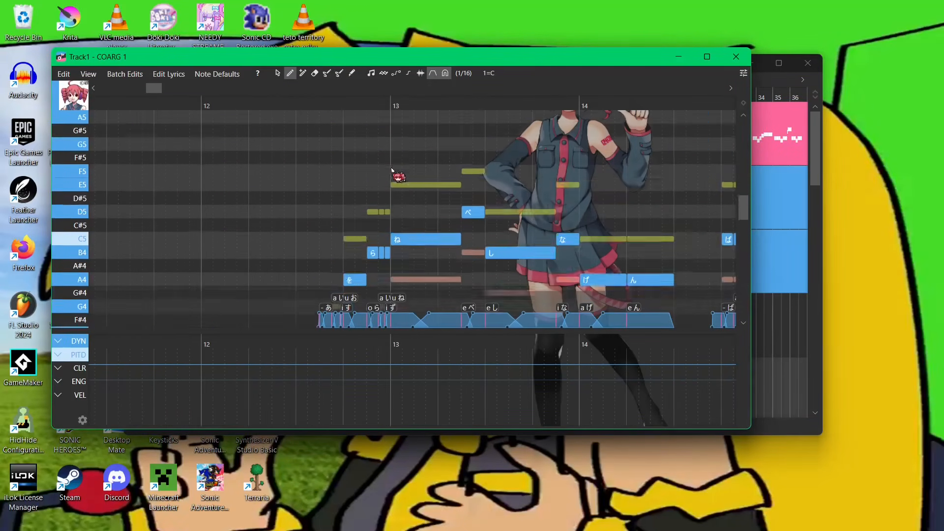
pyautogui.scroll(-3, 408, 162)
pyautogui.scroll(2, 452, 202)
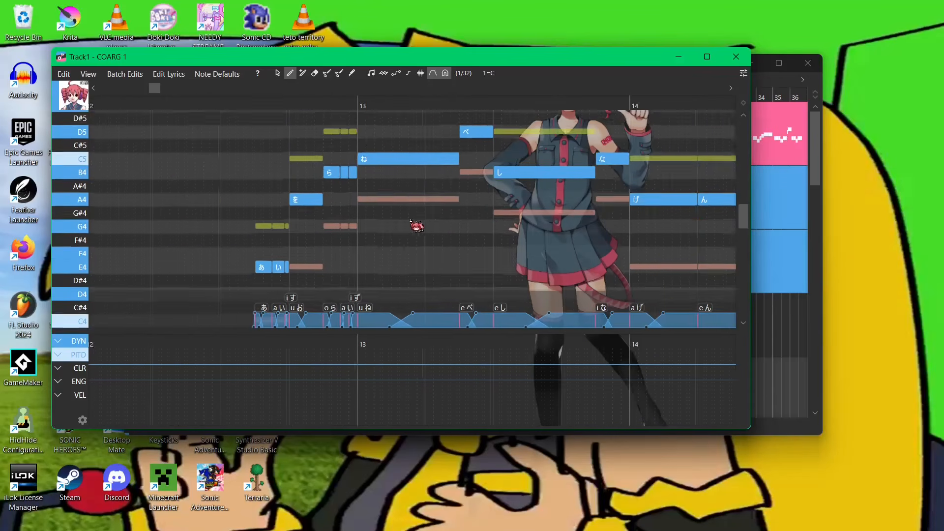
pyautogui.moveTo(449, 226); pyautogui.dragTo(505, 236)
pyautogui.scroll(4, 434, 267)
pyautogui.moveTo(427, 60); pyautogui.dragTo(527, 200)
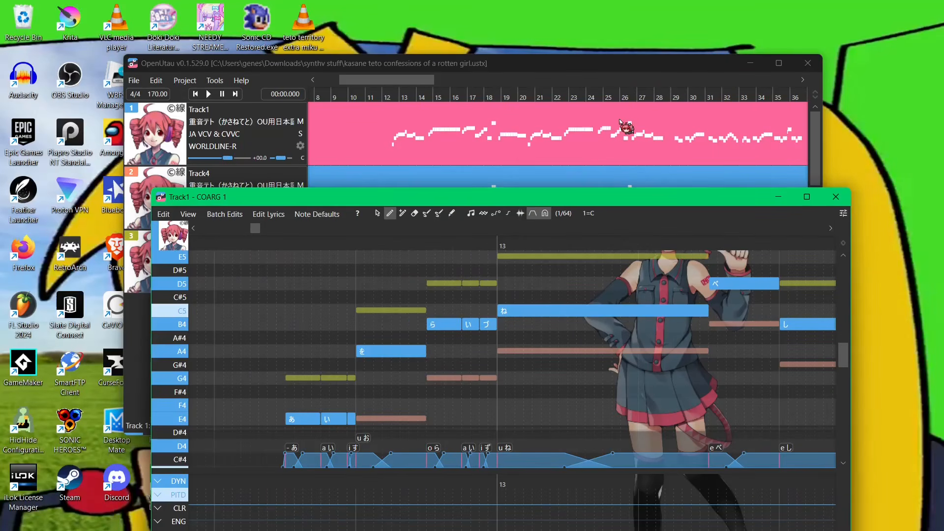
pyautogui.moveTo(474, 205); pyautogui.dragTo(506, 230)
# - Check Track1's singer list in OpenUtau and reopen Track1's part in the piano roll editor
pyautogui.click(291, 134)
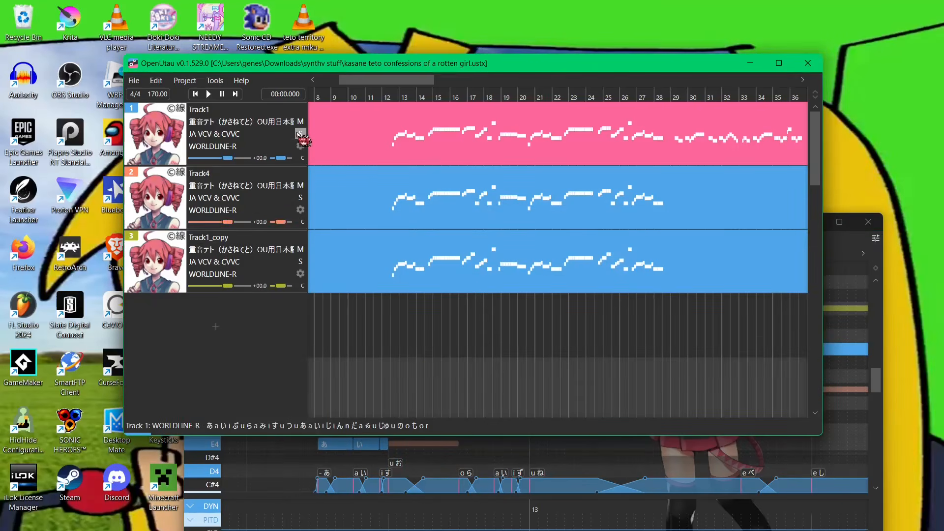
pyautogui.click(248, 123)
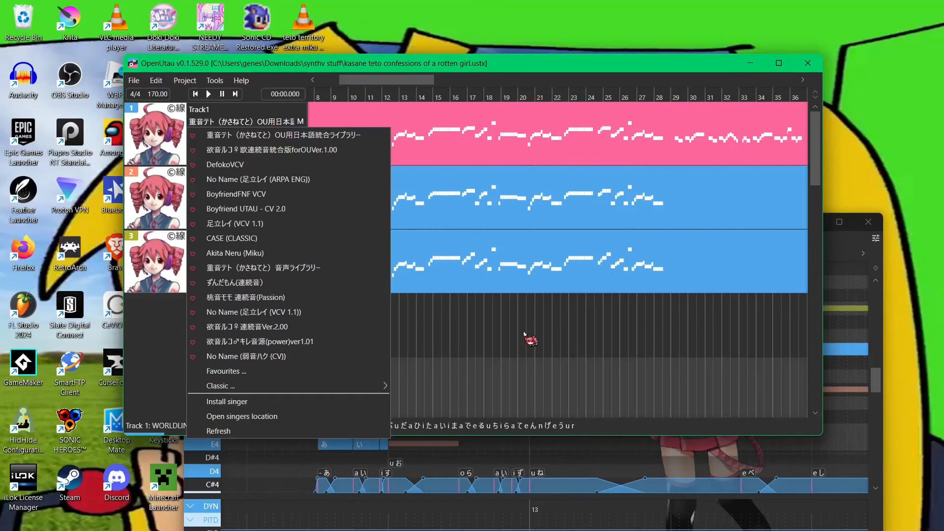
pyautogui.click(558, 344)
pyautogui.doubleClick(481, 137)
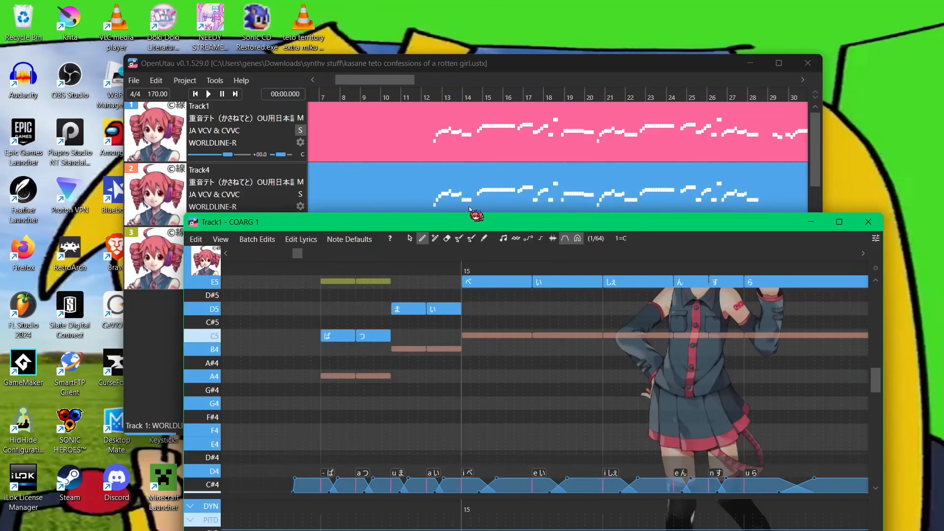
pyautogui.moveTo(470, 222); pyautogui.dragTo(452, 119)
# - Scroll through the Track1 notes around bars 14–16 in the piano roll
pyautogui.scroll(-5, 369, 226)
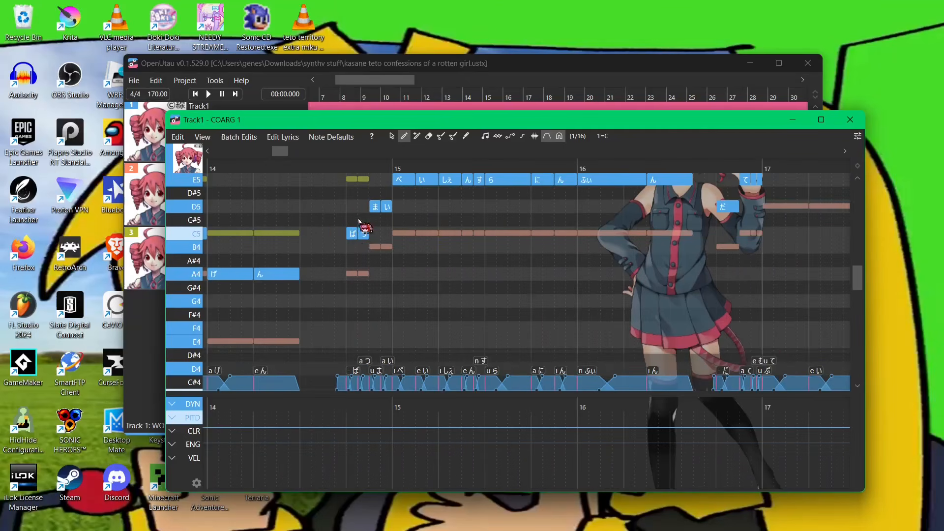
pyautogui.scroll(5, 364, 224)
pyautogui.moveTo(589, 234); pyautogui.dragTo(656, 262)
pyautogui.scroll(-6, 590, 256)
pyautogui.moveTo(314, 122); pyautogui.dragTo(293, 109)
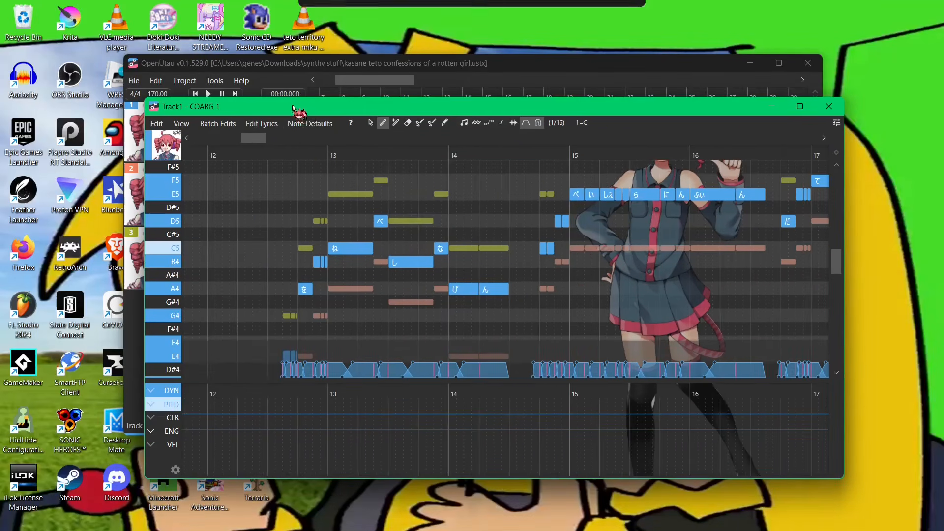
# - Play Track1 from around bar 12 and follow the notes in the piano roll
pyautogui.scroll(4, 299, 241)
pyautogui.click(188, 154)
pyautogui.scroll(-1, 314, 216)
pyautogui.press('space')
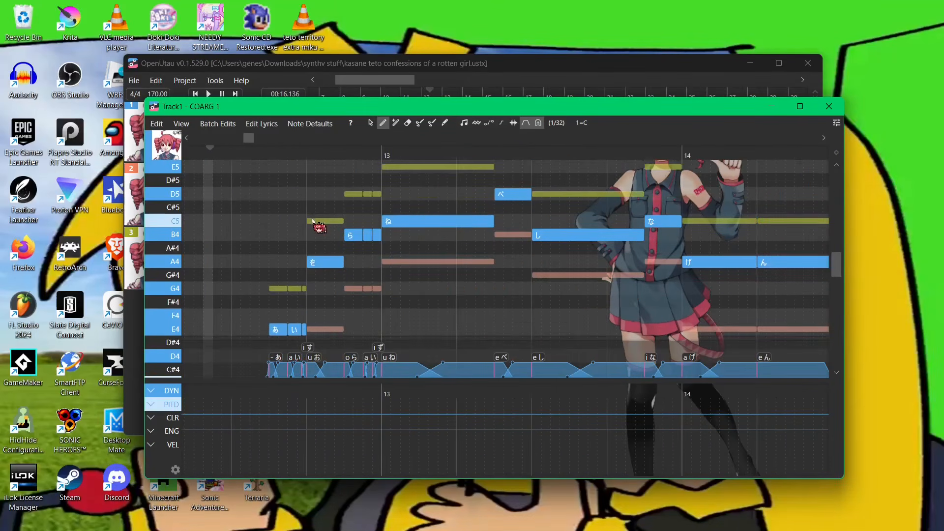
pyautogui.scroll(-3, 319, 224)
pyautogui.scroll(2, 443, 273)
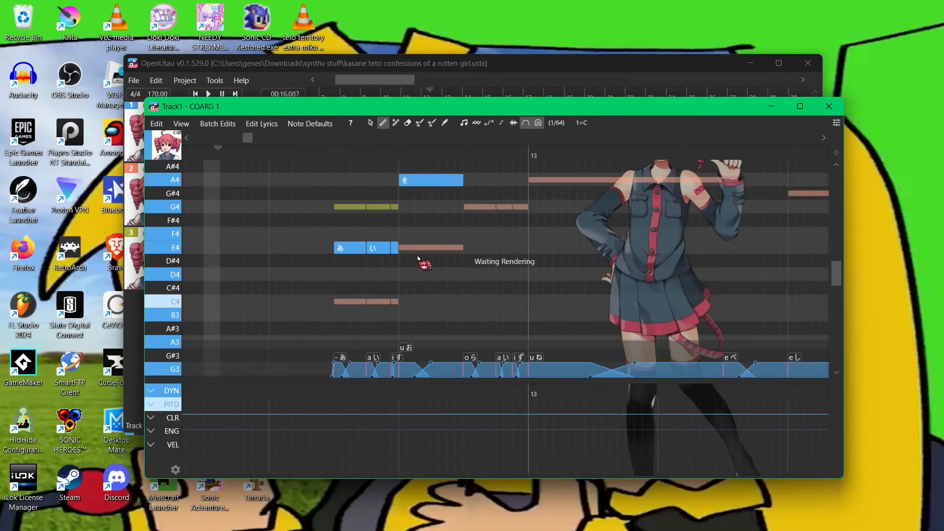
# - Examine the Track1 notes around bars 12–15 in the piano roll
pyautogui.scroll(2, 467, 270)
pyautogui.scroll(3, 510, 274)
pyautogui.scroll(-4, 316, 232)
pyautogui.scroll(4, 325, 245)
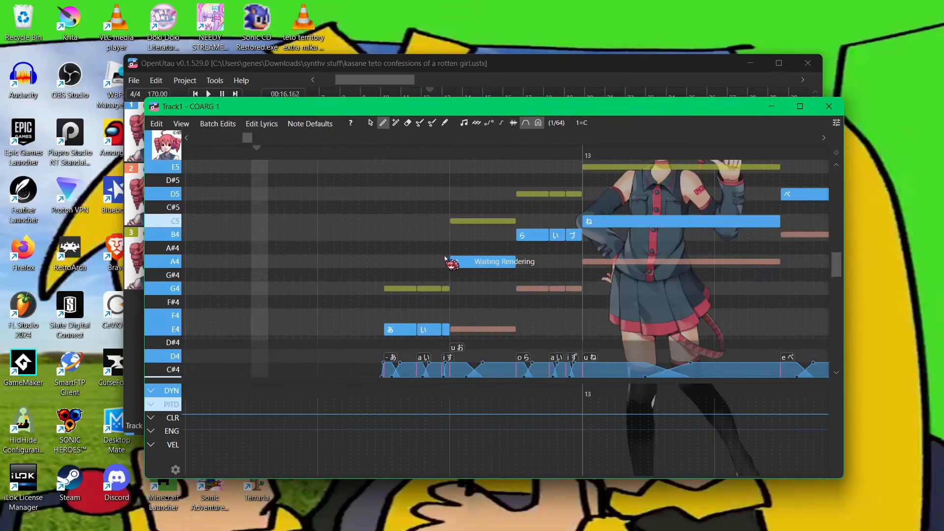
pyautogui.moveTo(609, 236); pyautogui.dragTo(266, 247)
pyautogui.scroll(-4, 266, 247)
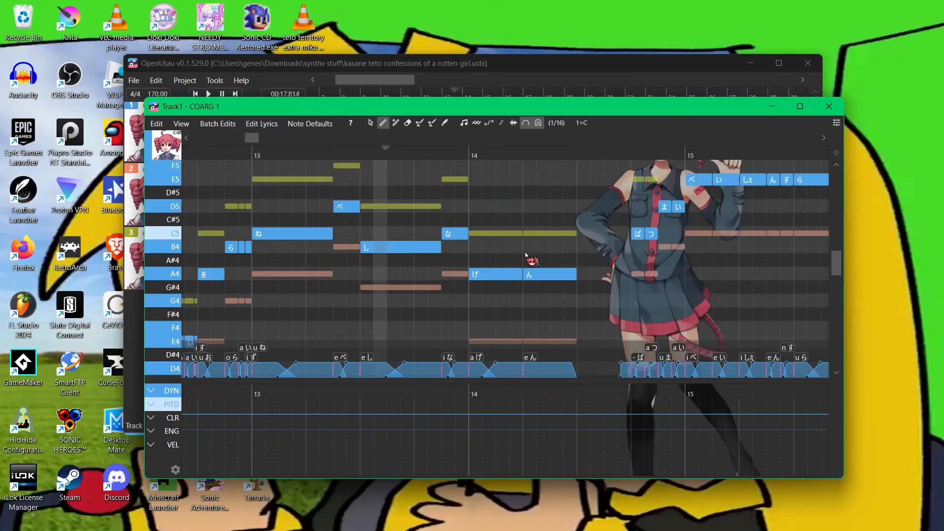
pyautogui.moveTo(561, 258); pyautogui.dragTo(342, 244)
pyautogui.moveTo(508, 247); pyautogui.dragTo(388, 254)
pyautogui.scroll(2, 507, 253)
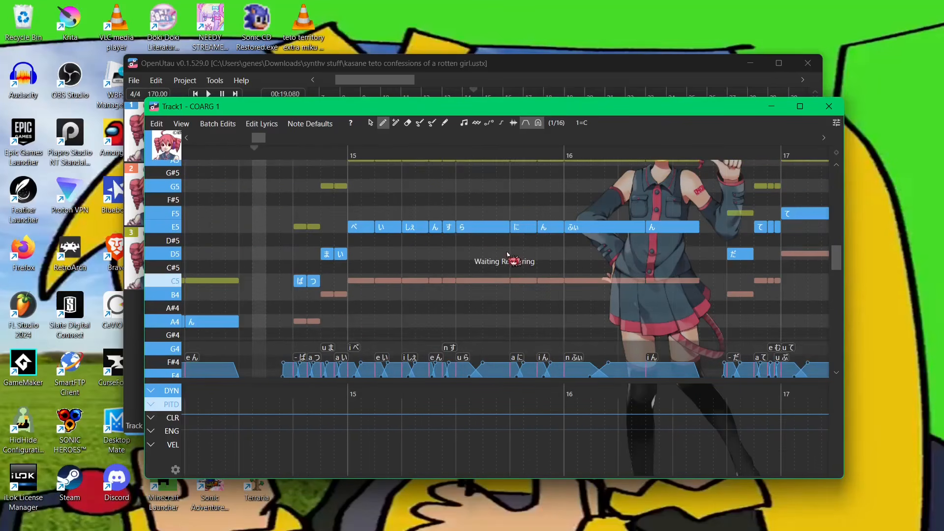
pyautogui.scroll(-3, 355, 258)
pyautogui.scroll(3, 306, 281)
pyautogui.moveTo(281, 269); pyautogui.dragTo(569, 208)
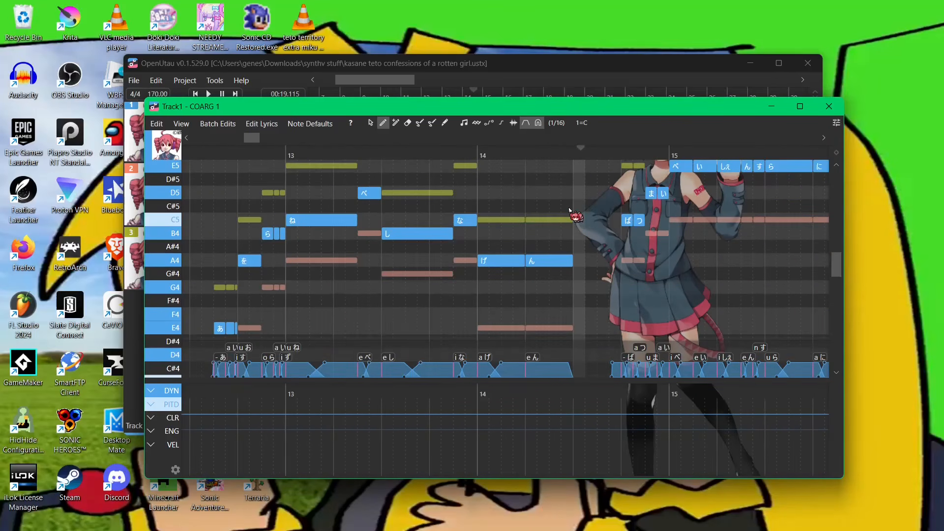
pyautogui.moveTo(314, 241); pyautogui.dragTo(401, 225)
pyautogui.scroll(5, 381, 224)
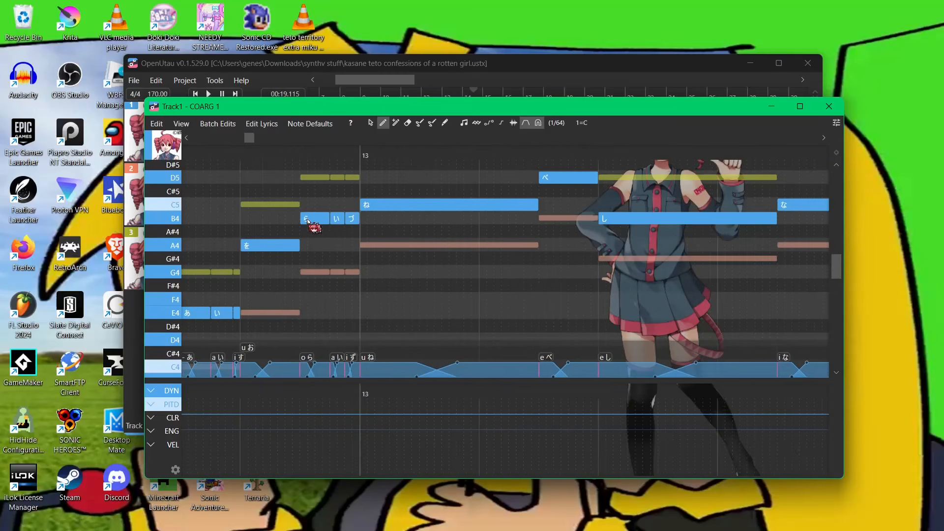
pyautogui.moveTo(309, 221); pyautogui.dragTo(425, 202)
pyautogui.scroll(3, 319, 276)
pyautogui.moveTo(319, 275); pyautogui.dragTo(300, 301)
pyautogui.scroll(-2, 283, 255)
pyautogui.click(259, 156)
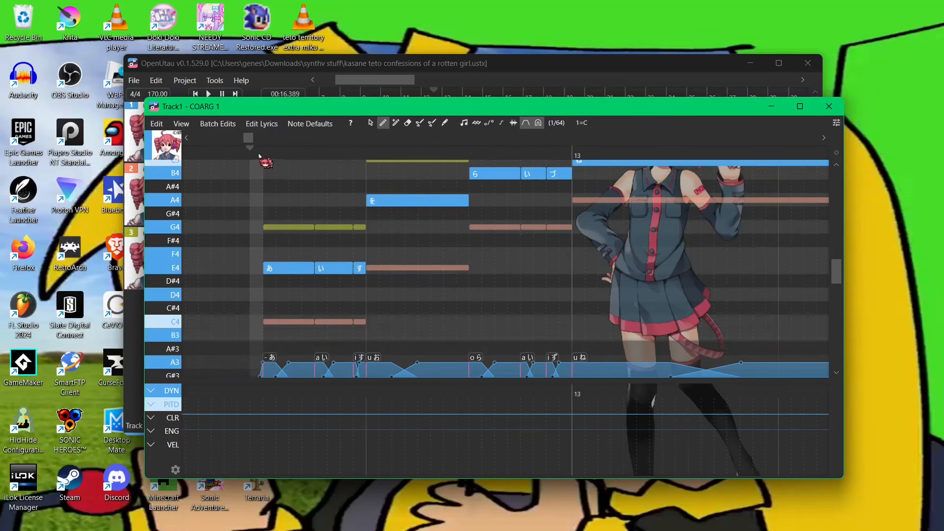
pyautogui.scroll(3, 281, 268)
pyautogui.moveTo(263, 225)
pyautogui.mouseDown()
pyautogui.moveTo(363, 297)
pyautogui.moveTo(360, 286)
pyautogui.mouseUp()
pyautogui.hotkey('ctrl', 'z')
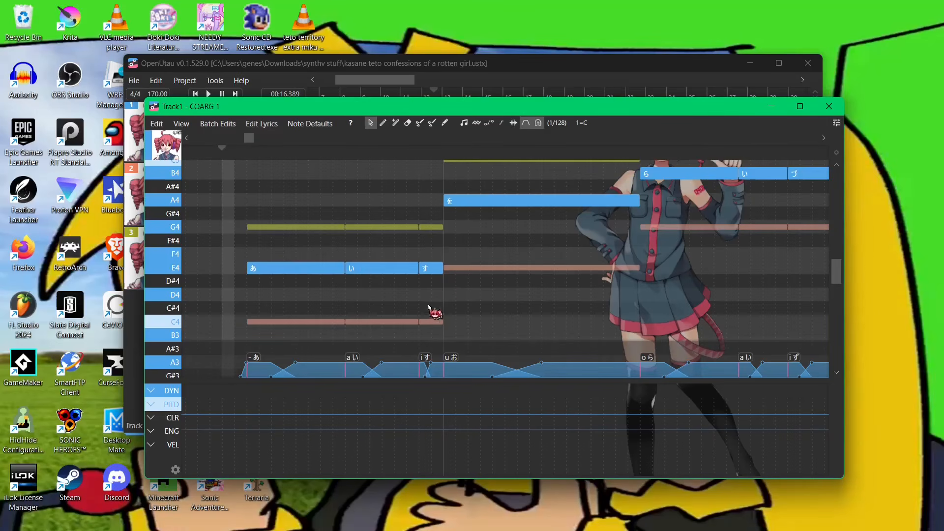
# - Select the opening notes and try to rename the を note's lyric as swo
pyautogui.moveTo(428, 303); pyautogui.dragTo(605, 158)
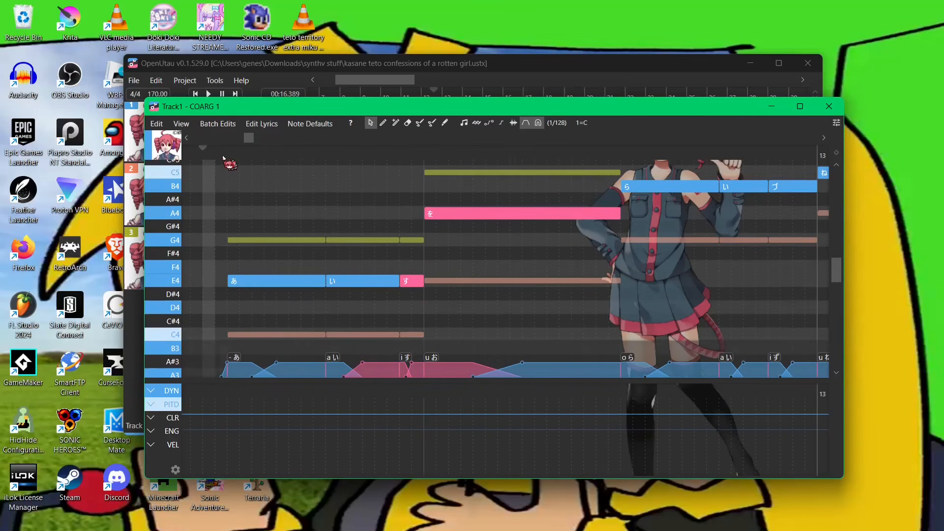
pyautogui.scroll(-2, 418, 212)
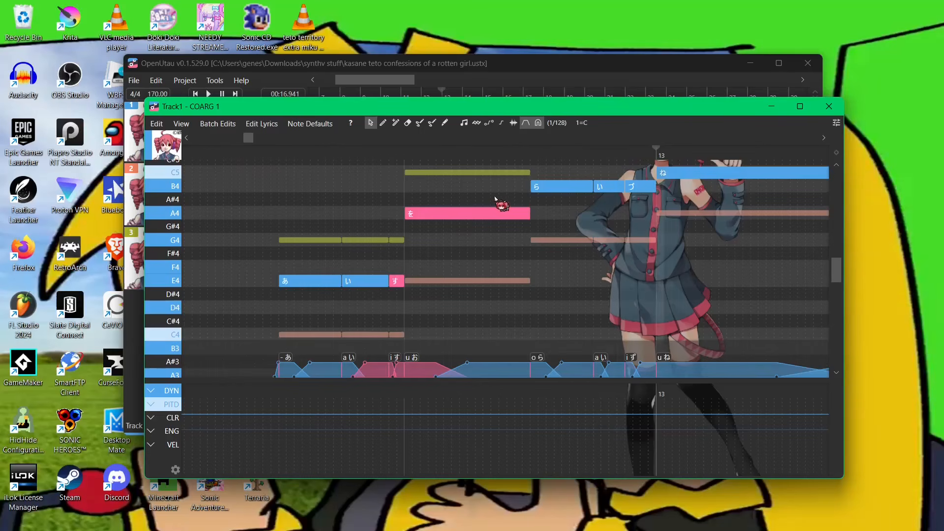
pyautogui.scroll(2, 436, 246)
pyautogui.click(378, 281)
pyautogui.click(253, 282)
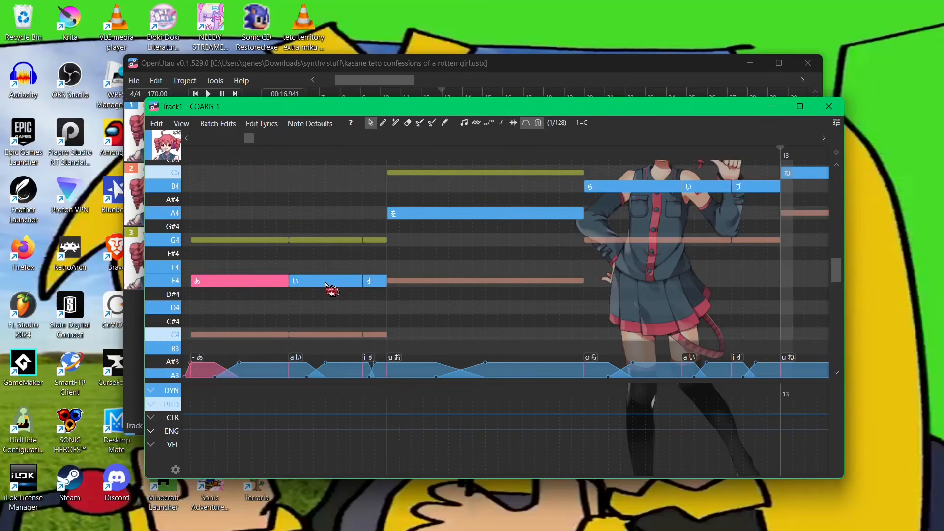
pyautogui.click(325, 281)
pyautogui.click(379, 282)
pyautogui.click(409, 215)
pyautogui.doubleClick(408, 215)
pyautogui.write('swo')
pyautogui.press('Return')
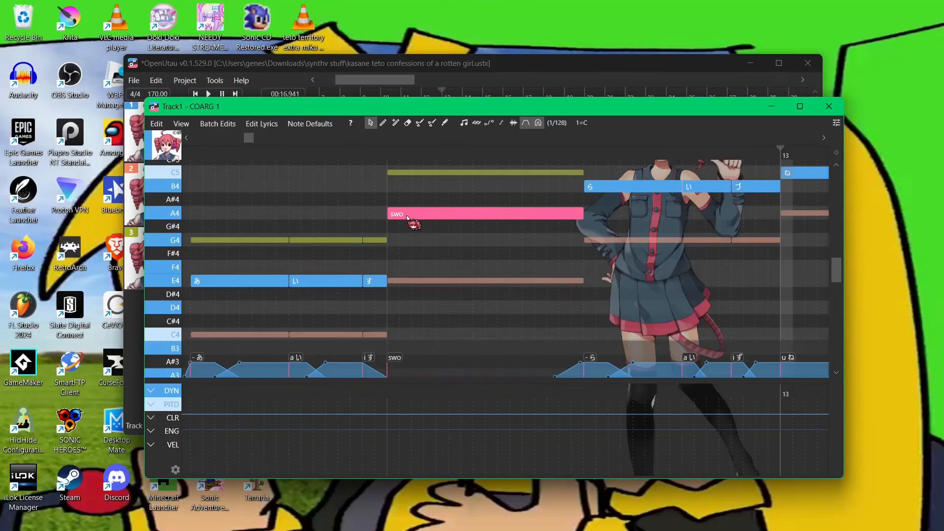
pyautogui.hotkey('ctrl', 'z')
# - Reassign the す note's lyric to す from the lyric suggestions
pyautogui.click(445, 294)
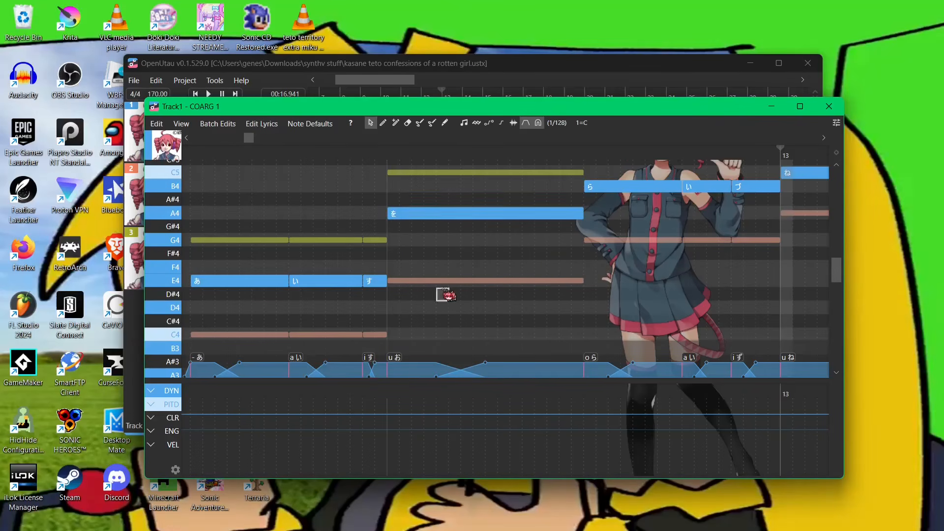
pyautogui.doubleClick(374, 283)
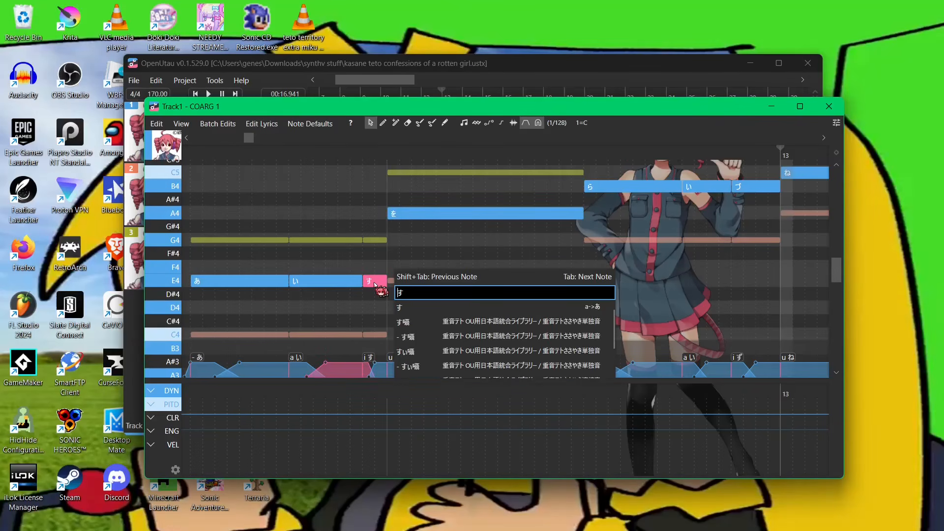
pyautogui.click(432, 308)
# - Change the を note's lyric to wo
pyautogui.doubleClick(445, 216)
pyautogui.write('wo')
pyautogui.press('Return')
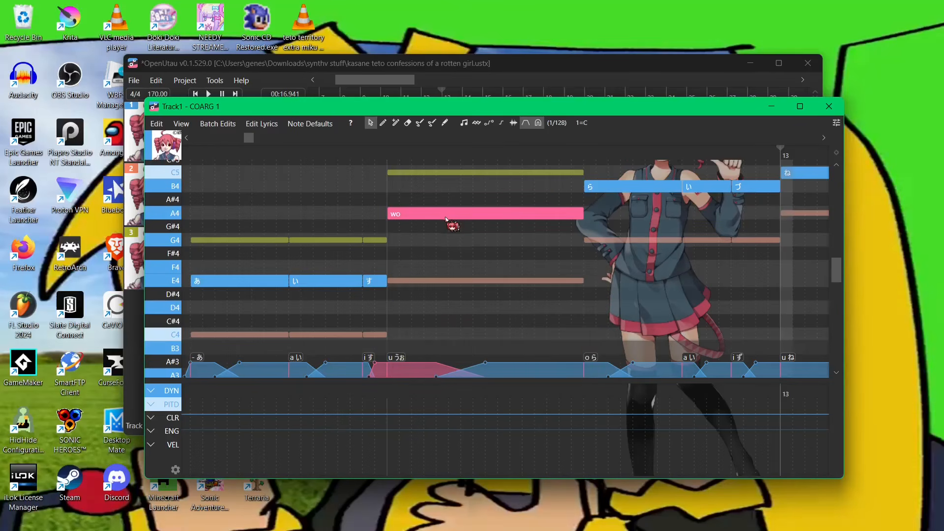
pyautogui.click(606, 189)
pyautogui.moveTo(560, 302); pyautogui.dragTo(470, 324)
pyautogui.doubleClick(529, 209)
pyautogui.moveTo(603, 202); pyautogui.dragTo(515, 221)
pyautogui.moveTo(444, 199); pyautogui.dragTo(579, 252)
pyautogui.click(421, 211)
pyautogui.click(429, 224)
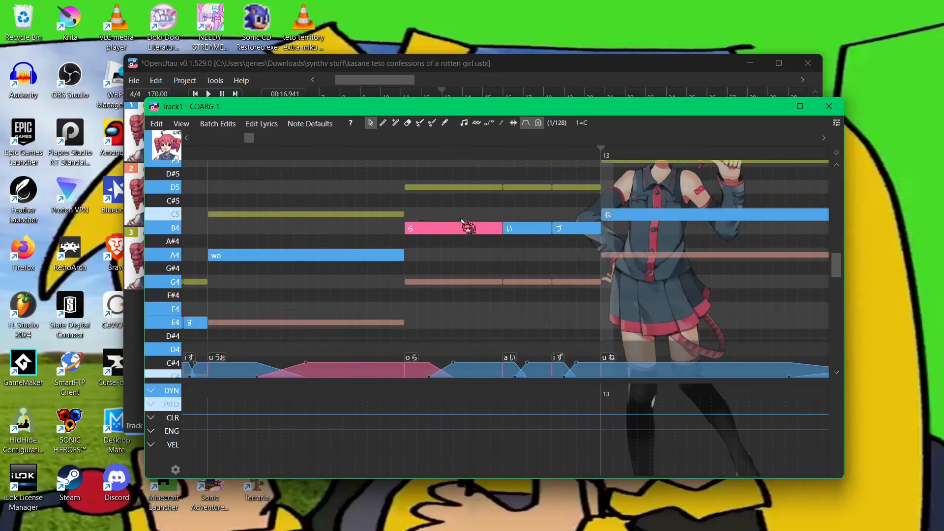
pyautogui.moveTo(460, 220); pyautogui.dragTo(560, 223)
pyautogui.scroll(-4, 391, 209)
pyautogui.keyDown('ctrl'); pyautogui.scroll(3, 381, 295); pyautogui.keyUp('ctrl')
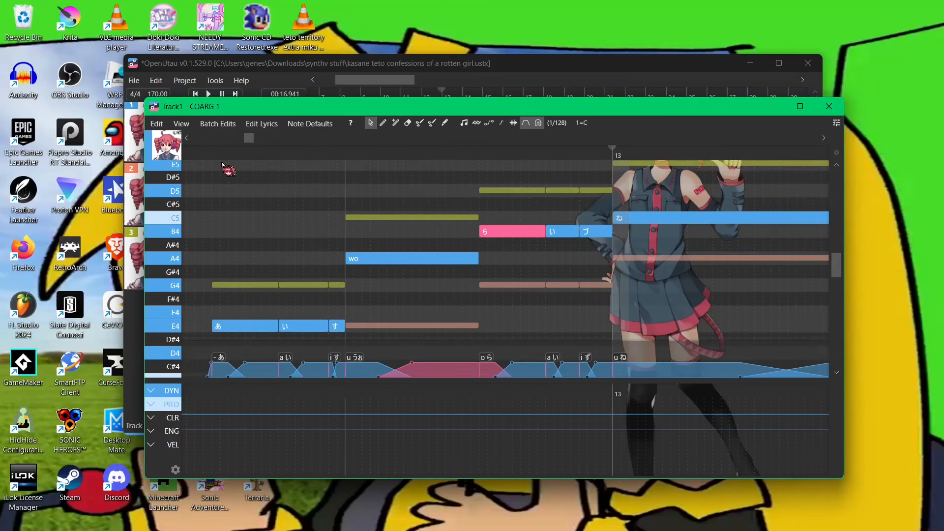
pyautogui.keyDown('ctrl'); pyautogui.scroll(2, 493, 281); pyautogui.keyUp('ctrl')
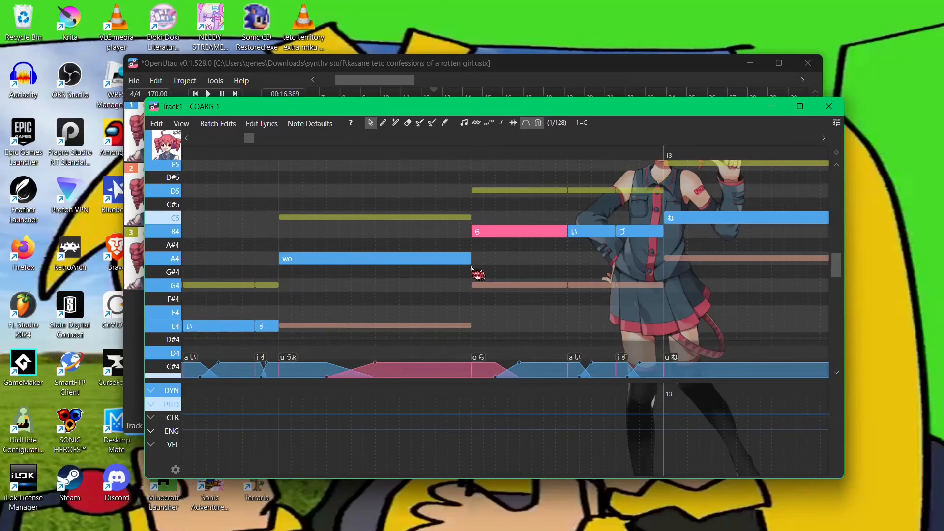
pyautogui.moveTo(471, 268)
pyautogui.mouseDown()
pyautogui.moveTo(446, 281)
pyautogui.moveTo(470, 260)
pyautogui.mouseUp()
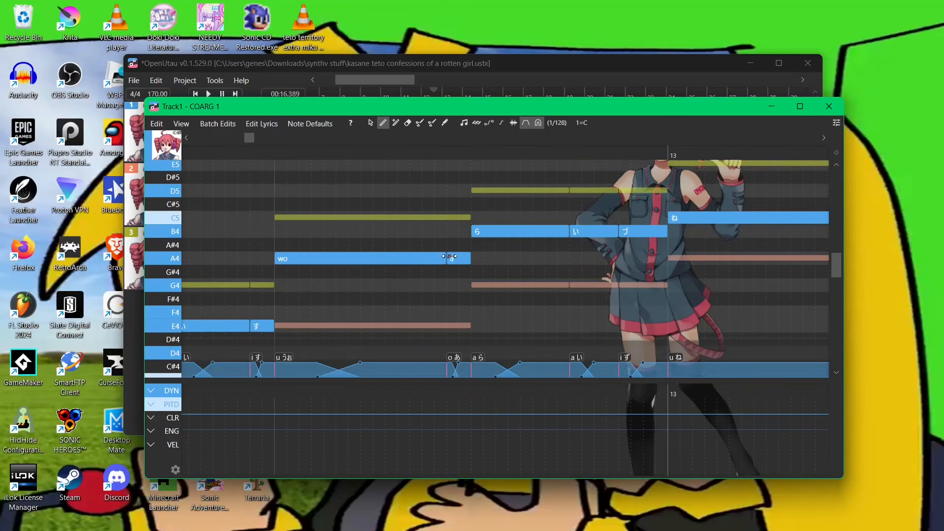
pyautogui.click(503, 235)
pyautogui.moveTo(503, 235); pyautogui.dragTo(576, 243)
pyautogui.hotkey('ctrl', 'z')
pyautogui.hotkey('ctrl', 'z')
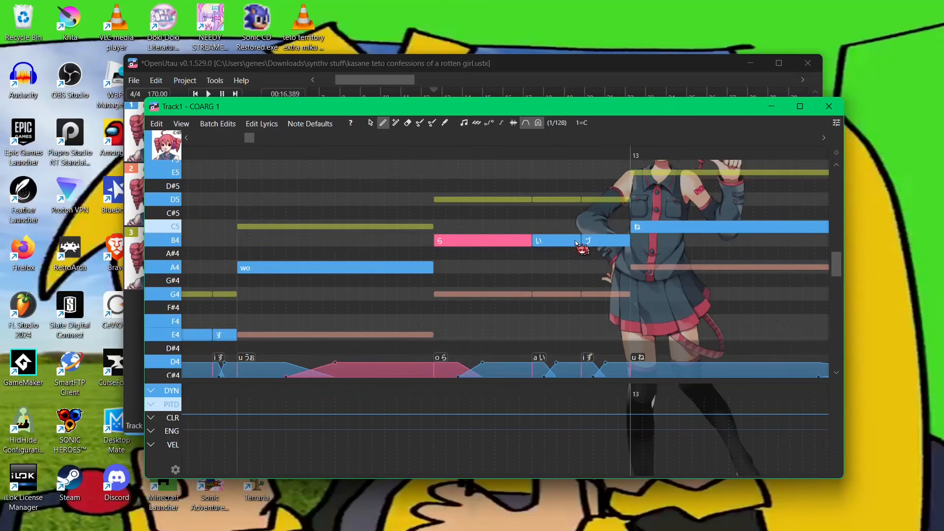
# - Play Track1 from the phrase start just before bar 13 to review the edited lyrics
pyautogui.doubleClick(506, 239)
pyautogui.click(491, 303)
pyautogui.moveTo(590, 240); pyautogui.dragTo(408, 244)
pyautogui.hscroll(3, 561, 248)
pyautogui.scroll(-7, 450, 242)
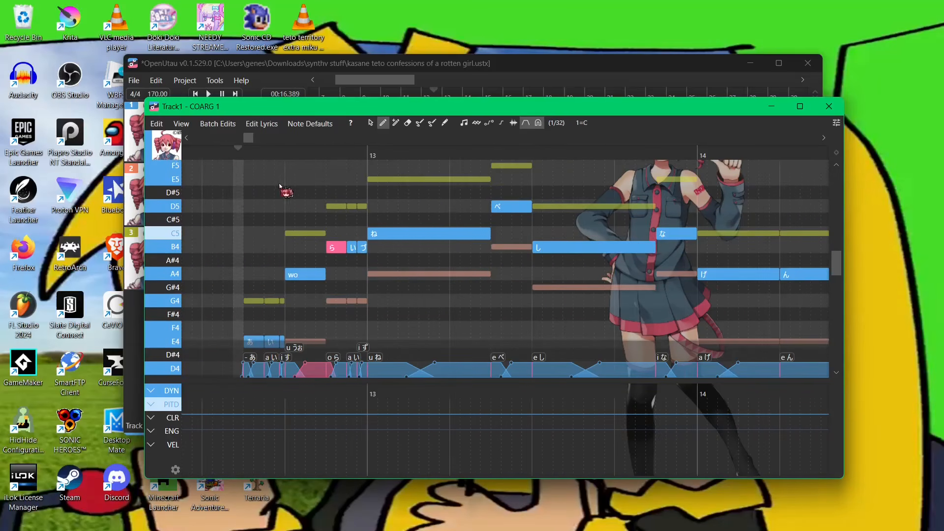
pyautogui.click(219, 151)
pyautogui.press('space')
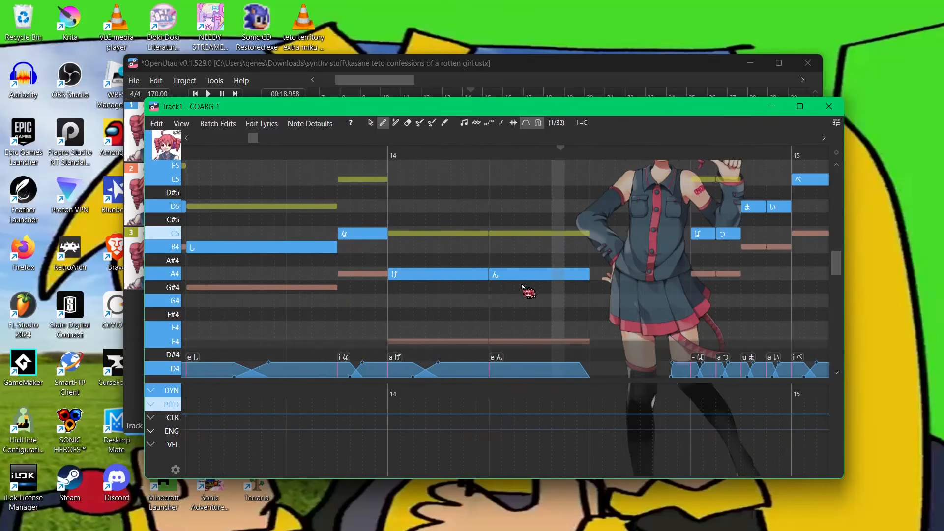
pyautogui.scroll(-3, 533, 284)
pyautogui.press('space')
pyautogui.moveTo(339, 242); pyautogui.dragTo(361, 255)
pyautogui.press('1')
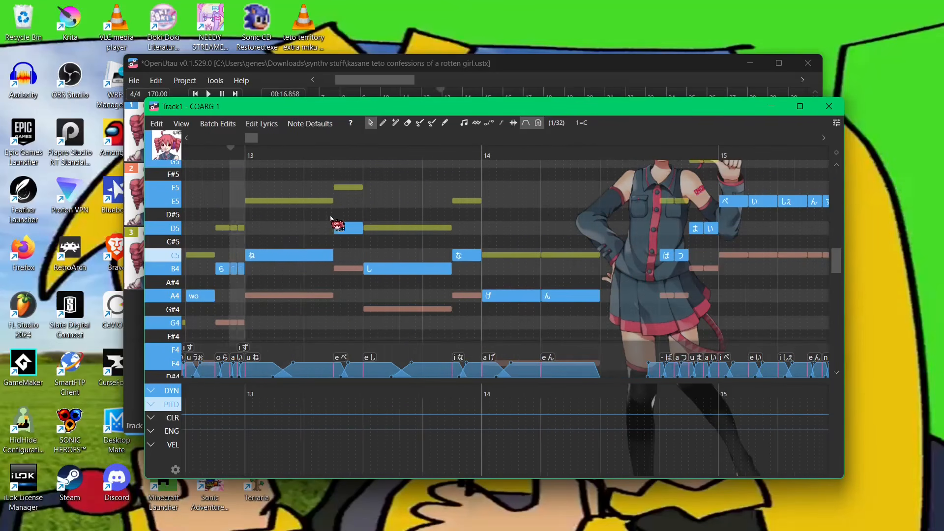
pyautogui.scroll(3, 344, 229)
pyautogui.doubleClick(366, 228)
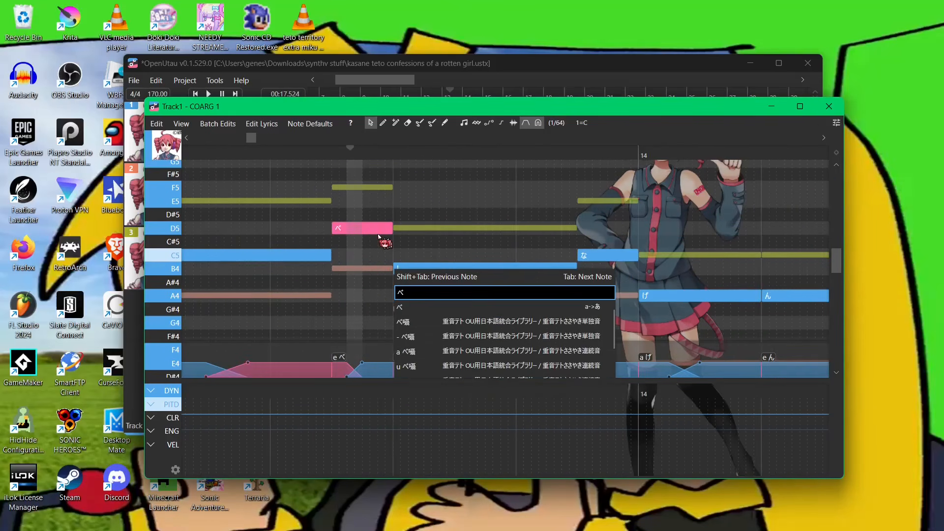
pyautogui.write('ba')
pyautogui.click(436, 304)
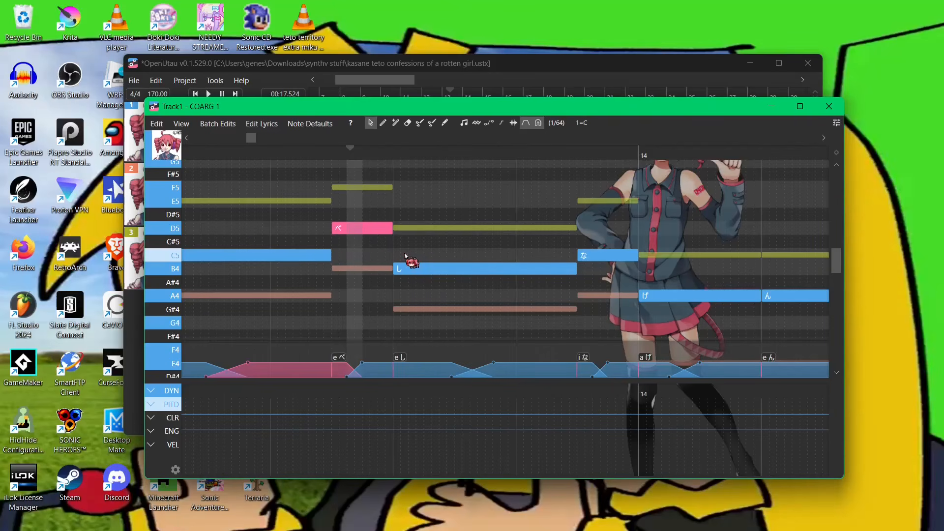
pyautogui.scroll(3, 333, 254)
pyautogui.doubleClick(353, 228)
pyautogui.write('be')
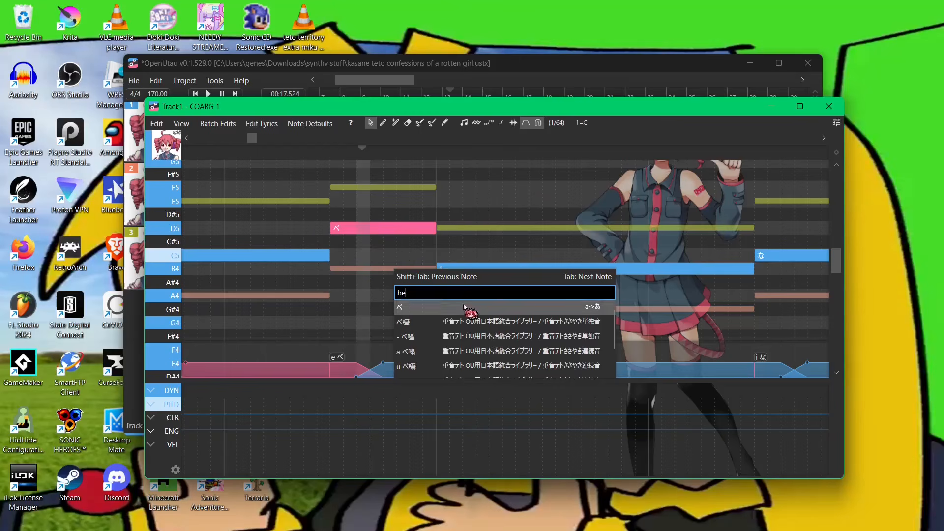
pyautogui.press('Escape')
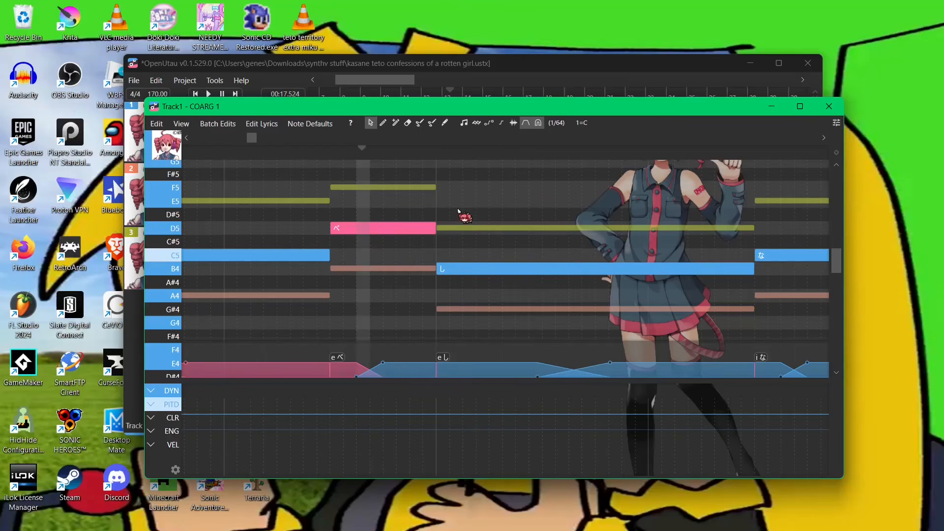
pyautogui.scroll(-2, 556, 226)
pyautogui.scroll(4, 396, 244)
pyautogui.doubleClick(471, 223)
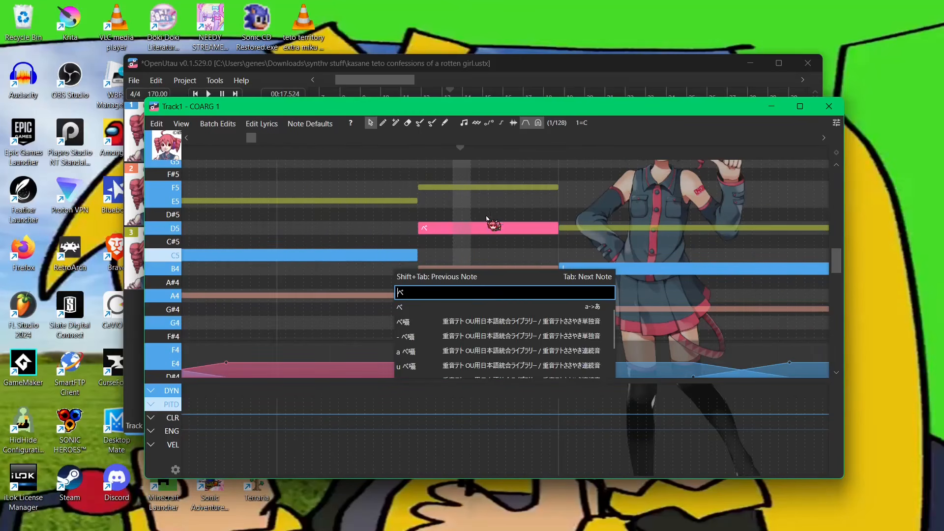
pyautogui.click(488, 217)
pyautogui.scroll(-5, 545, 215)
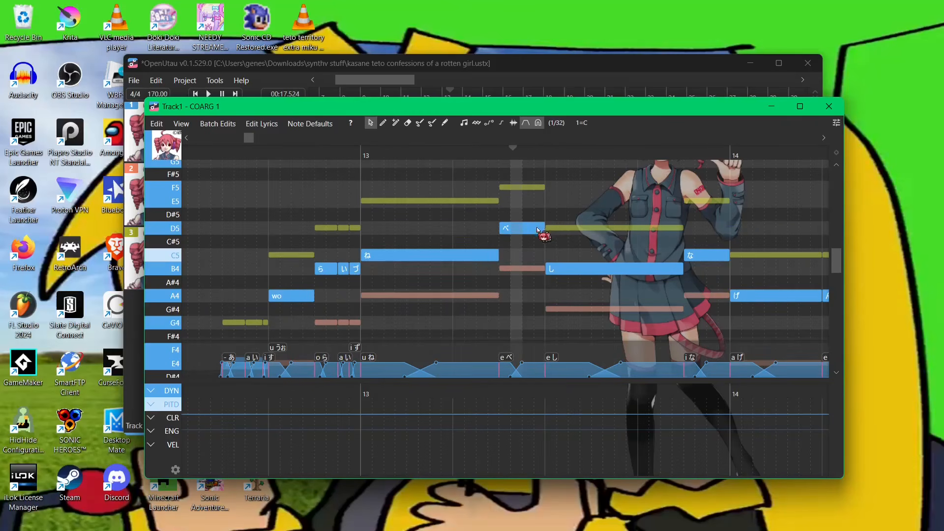
# - Try to change the ぺ note's lyric to ヴェ
pyautogui.scroll(2, 531, 229)
pyautogui.doubleClick(514, 232)
pyautogui.write('ve')
pyautogui.click(485, 310)
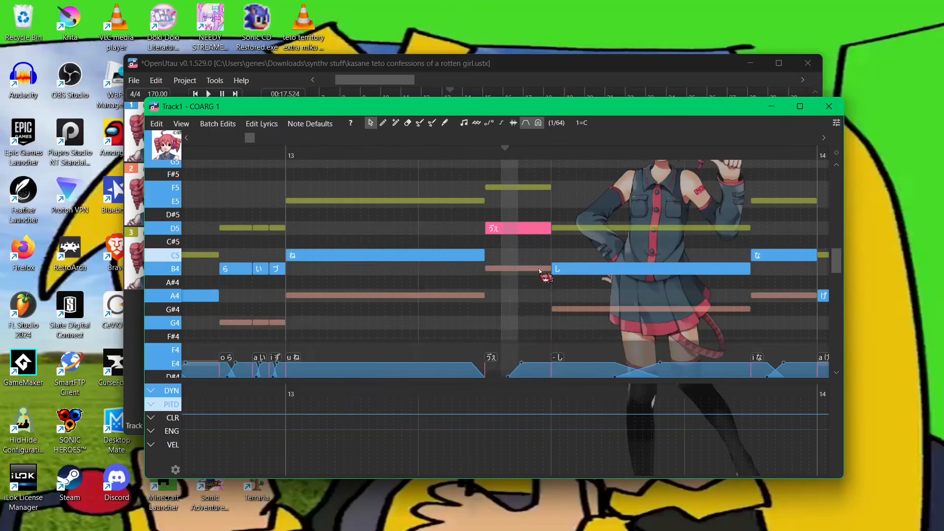
pyautogui.scroll(2, 539, 271)
pyautogui.scroll(-4, 615, 191)
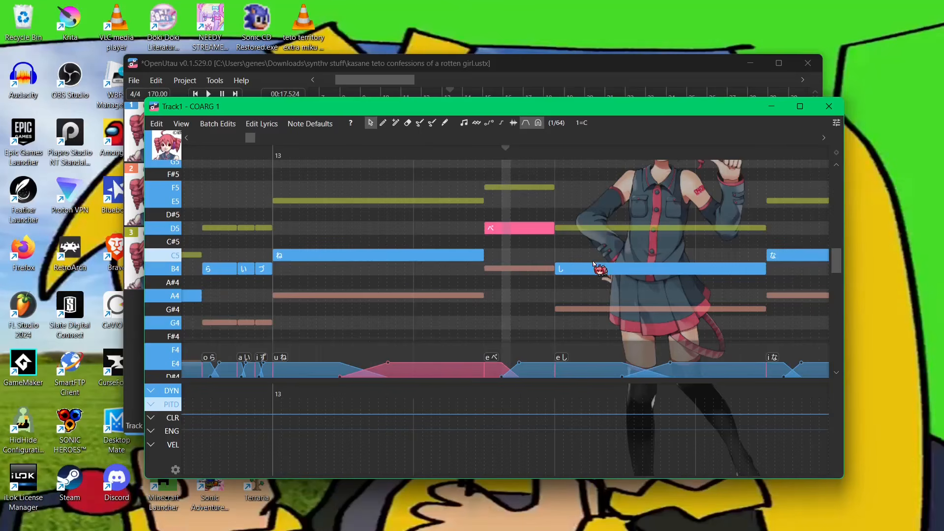
# - Examine Track1's notes across bars 12–17 in the piano roll
pyautogui.moveTo(400, 106); pyautogui.dragTo(370, 83)
pyautogui.moveTo(514, 254); pyautogui.dragTo(432, 204)
pyautogui.scroll(-3, 248, 231)
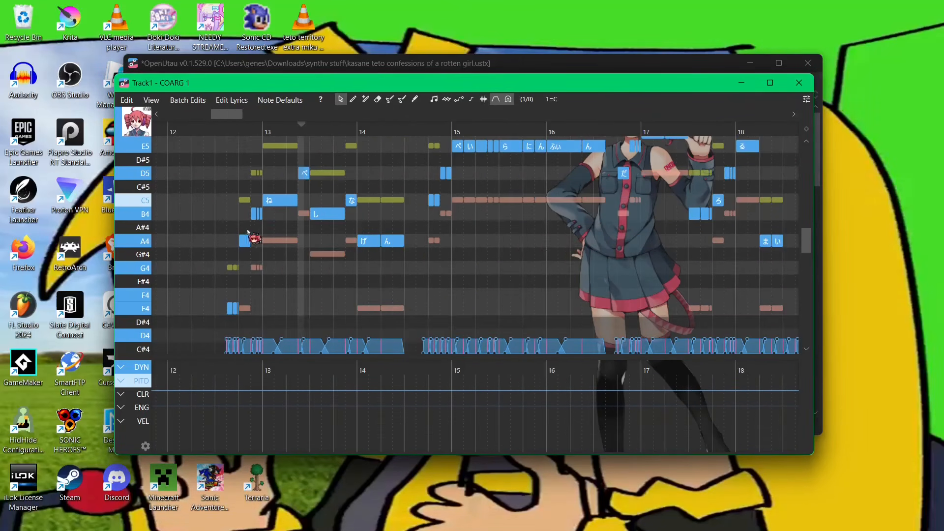
pyautogui.scroll(9, 281, 183)
pyautogui.moveTo(417, 240); pyautogui.dragTo(242, 270)
pyautogui.scroll(-4, 241, 268)
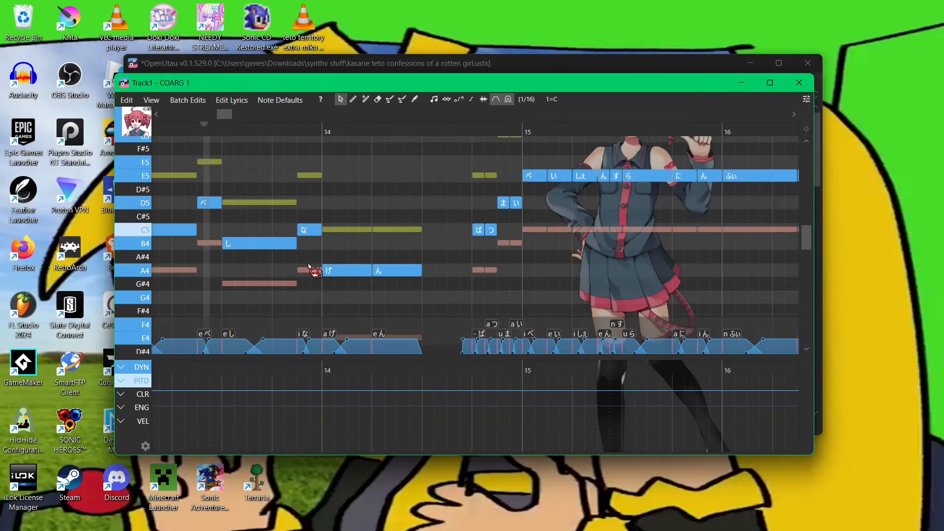
pyautogui.moveTo(309, 265); pyautogui.dragTo(449, 272)
pyautogui.moveTo(414, 212); pyautogui.dragTo(335, 194)
pyautogui.scroll(-6, 339, 194)
pyautogui.scroll(5, 339, 182)
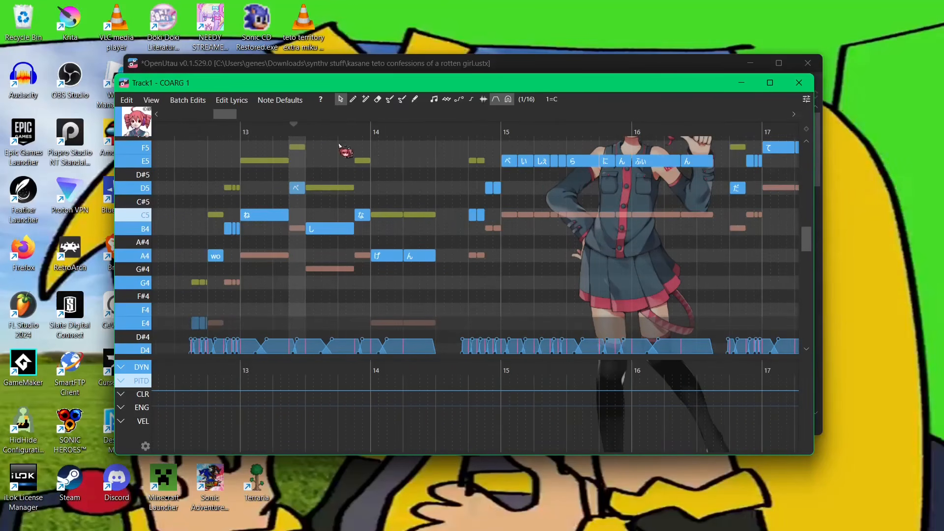
pyautogui.moveTo(360, 75); pyautogui.dragTo(433, 102)
pyautogui.moveTo(517, 238); pyautogui.dragTo(370, 250)
pyautogui.click(315, 155)
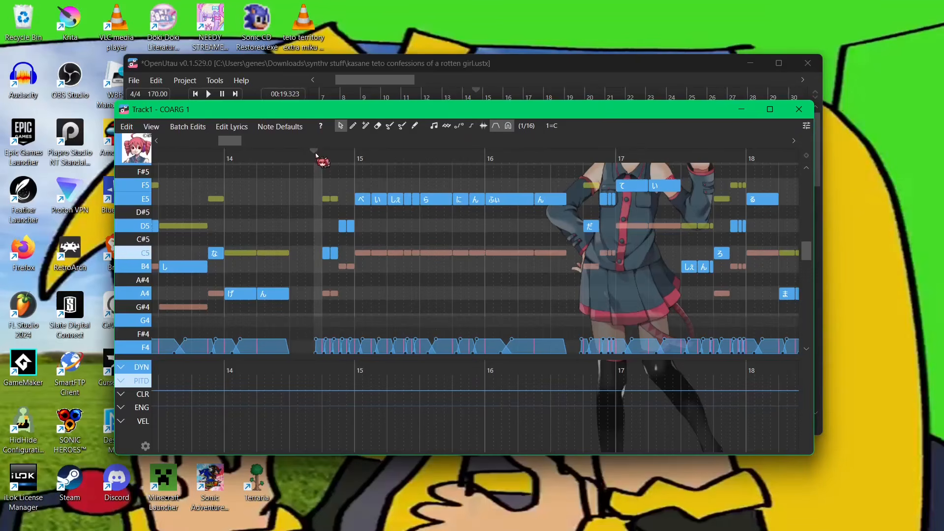
pyautogui.scroll(9, 362, 245)
pyautogui.moveTo(400, 186); pyautogui.dragTo(327, 211)
pyautogui.scroll(-4, 277, 243)
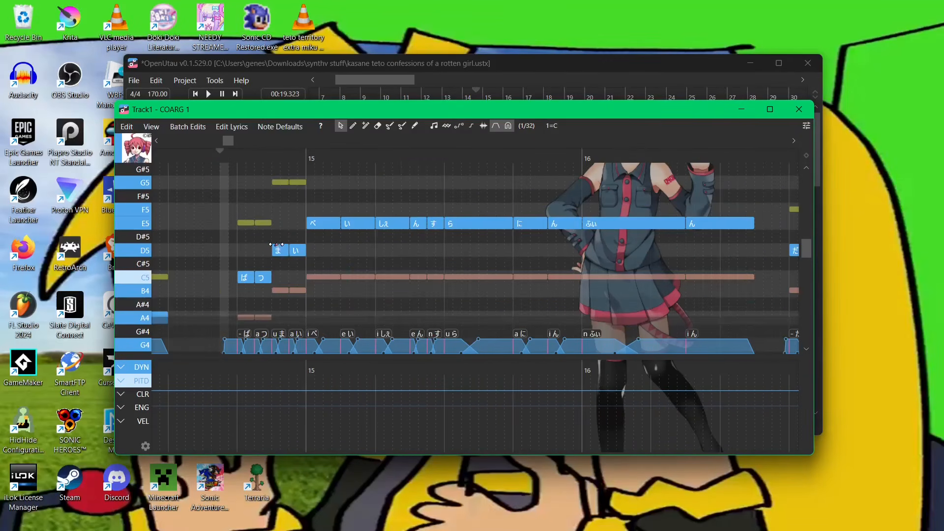
pyautogui.moveTo(257, 308); pyautogui.dragTo(292, 252)
pyautogui.scroll(4, 293, 252)
pyautogui.moveTo(258, 202); pyautogui.dragTo(207, 193)
pyautogui.scroll(2, 339, 221)
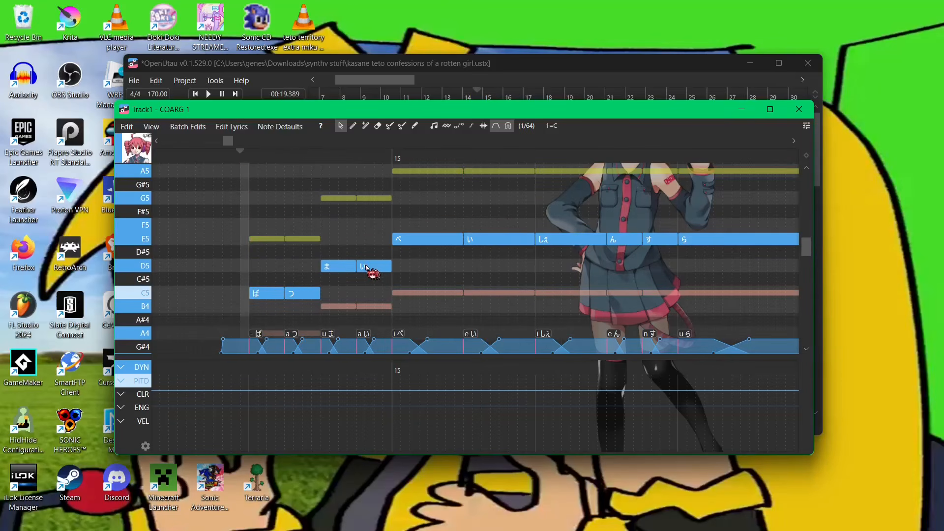
pyautogui.scroll(-2, 316, 261)
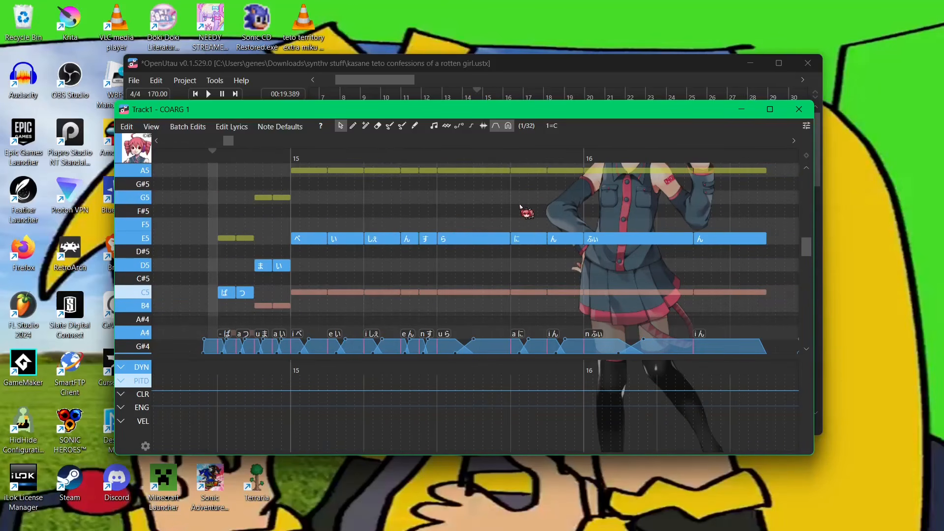
# - Minimize the piano roll and switch to the File Explorer window showing the Silly Billy MAPPED folder
pyautogui.click(741, 110)
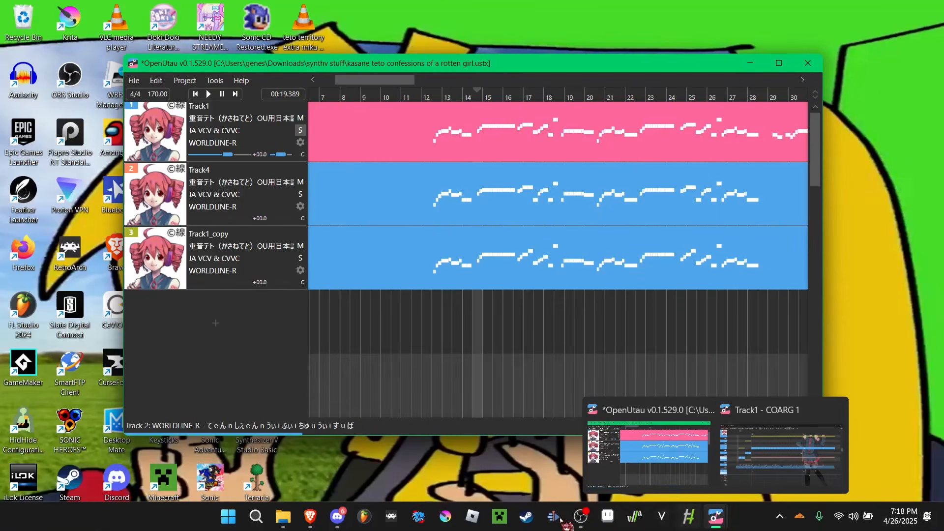
pyautogui.click(275, 514)
pyautogui.click(391, 412)
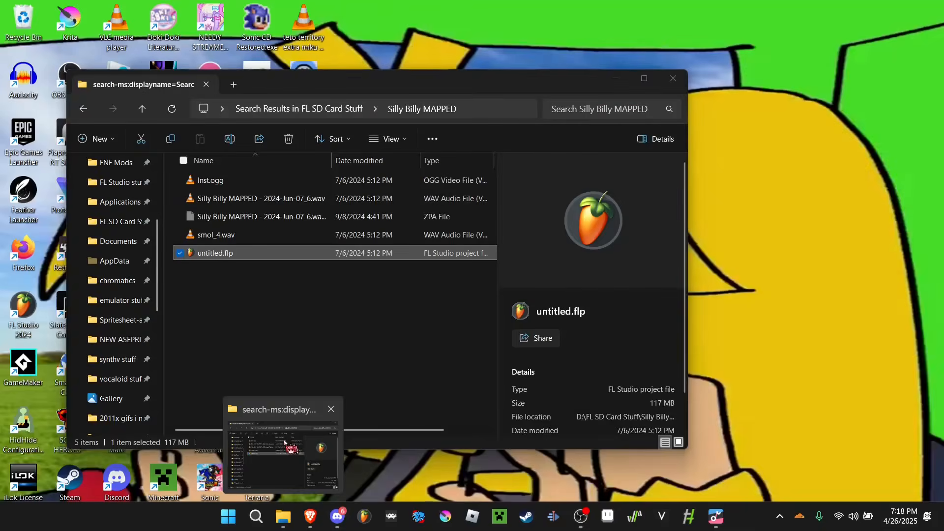